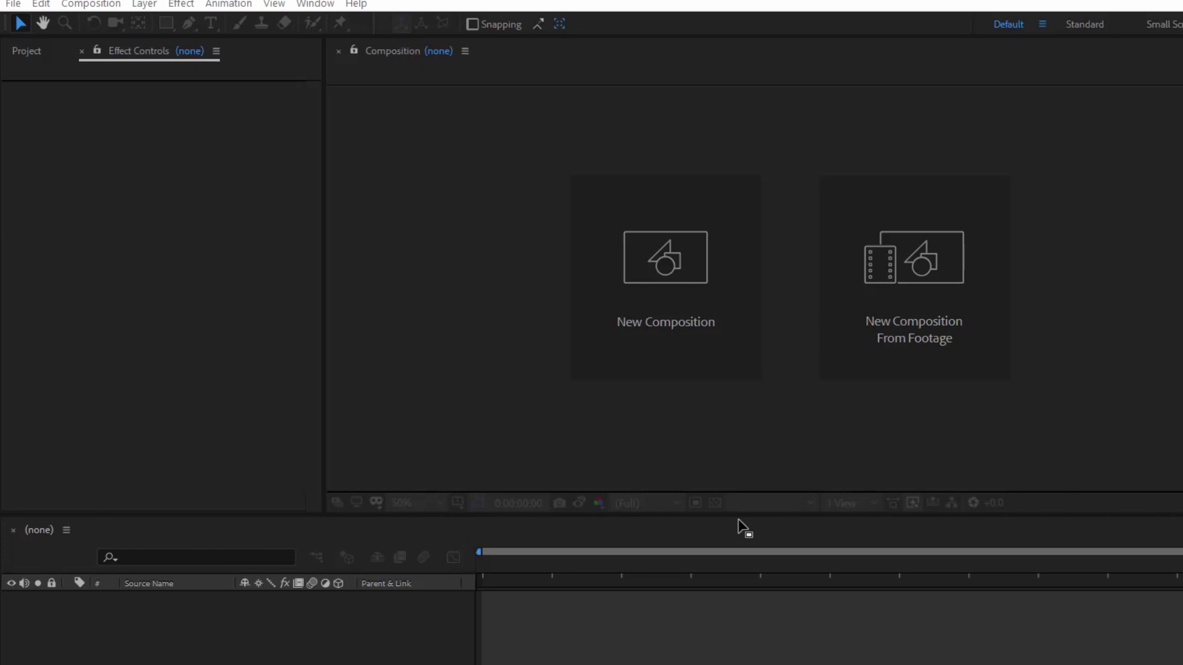
# Step: Create a 1920×1080 29.97 fps Comp 1 and add a black full-frame solid named Tao
pyautogui.click(671, 270)
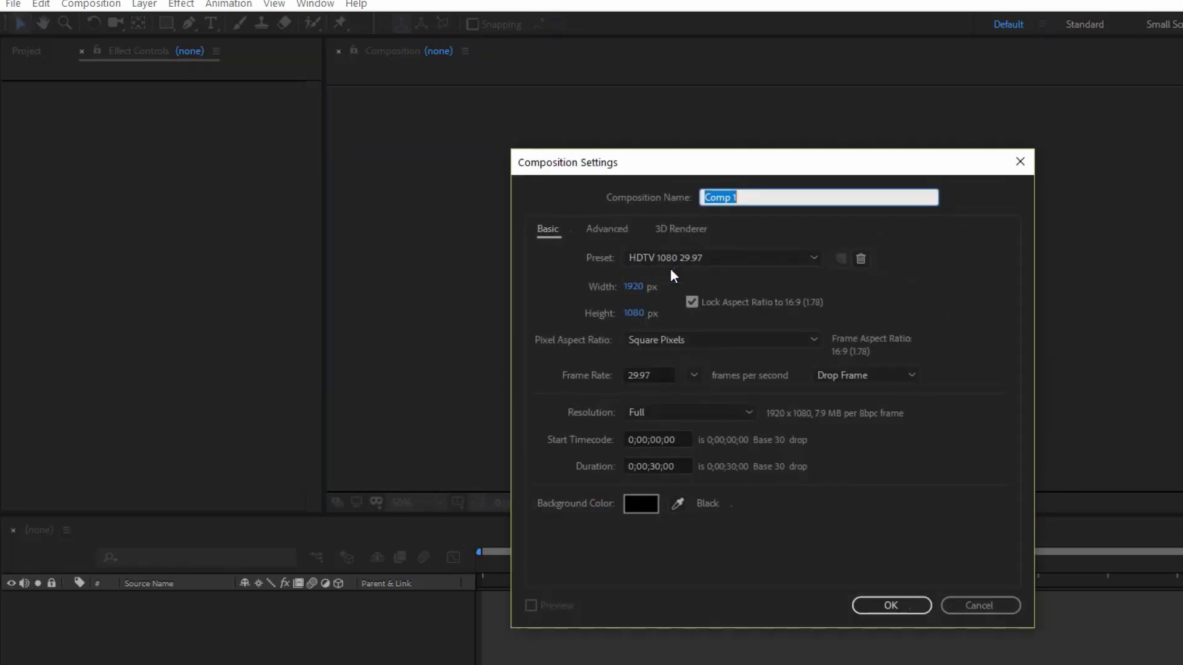
pyautogui.click(889, 606)
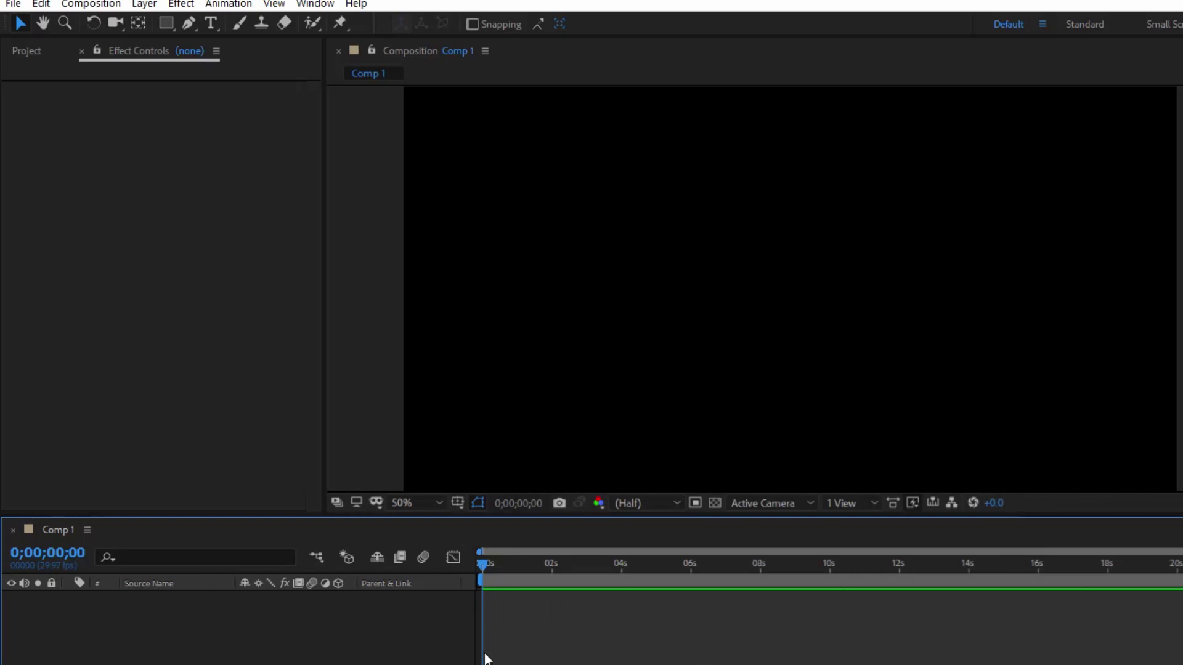
pyautogui.rightClick(310, 638)
pyautogui.moveTo(344, 459)
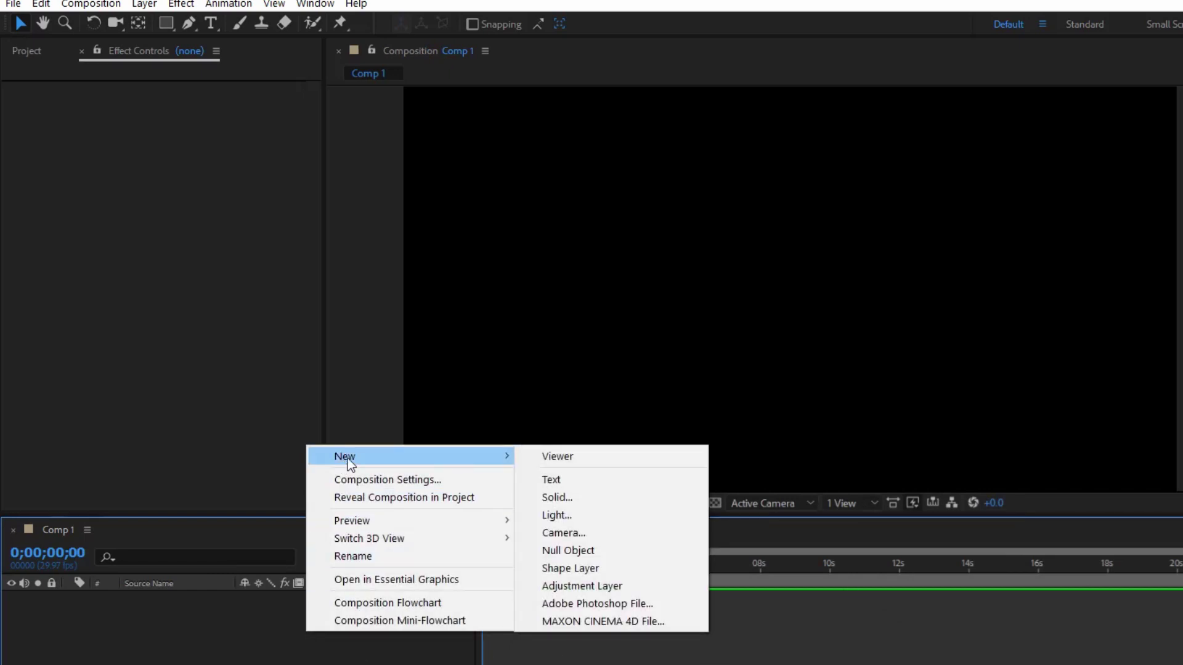
pyautogui.click(578, 496)
pyautogui.write('Tao')
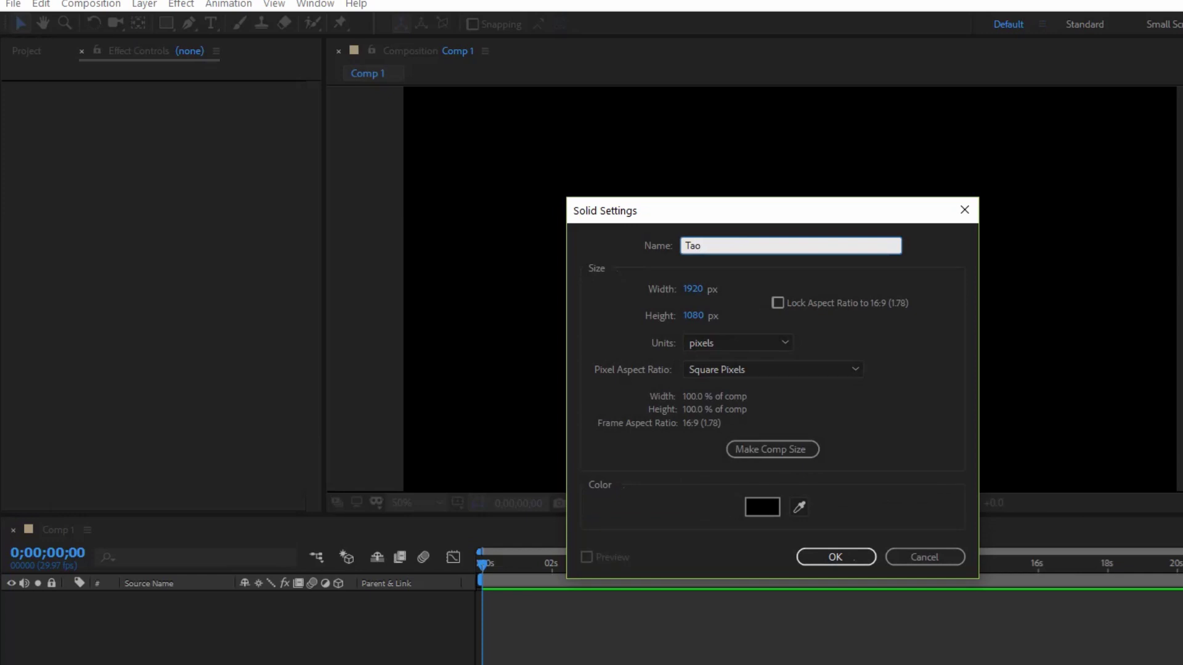
pyautogui.press('Return')
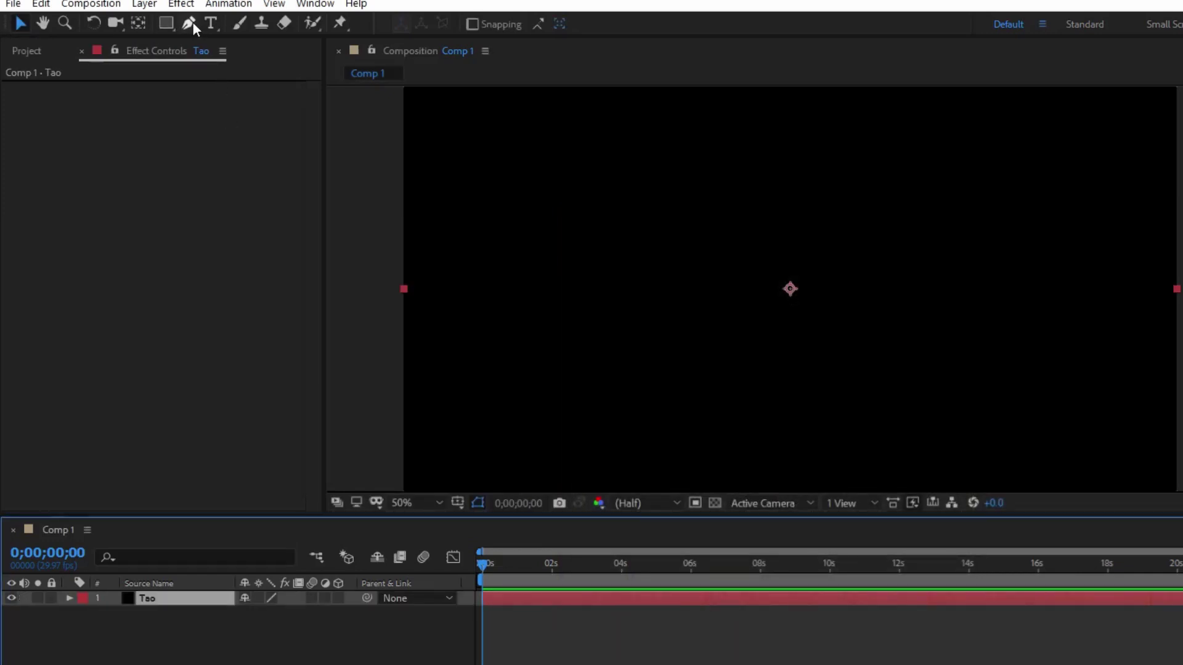
# Step: With the Pen tool, trace the cursive C and a loops as one open mask path
pyautogui.click(193, 26)
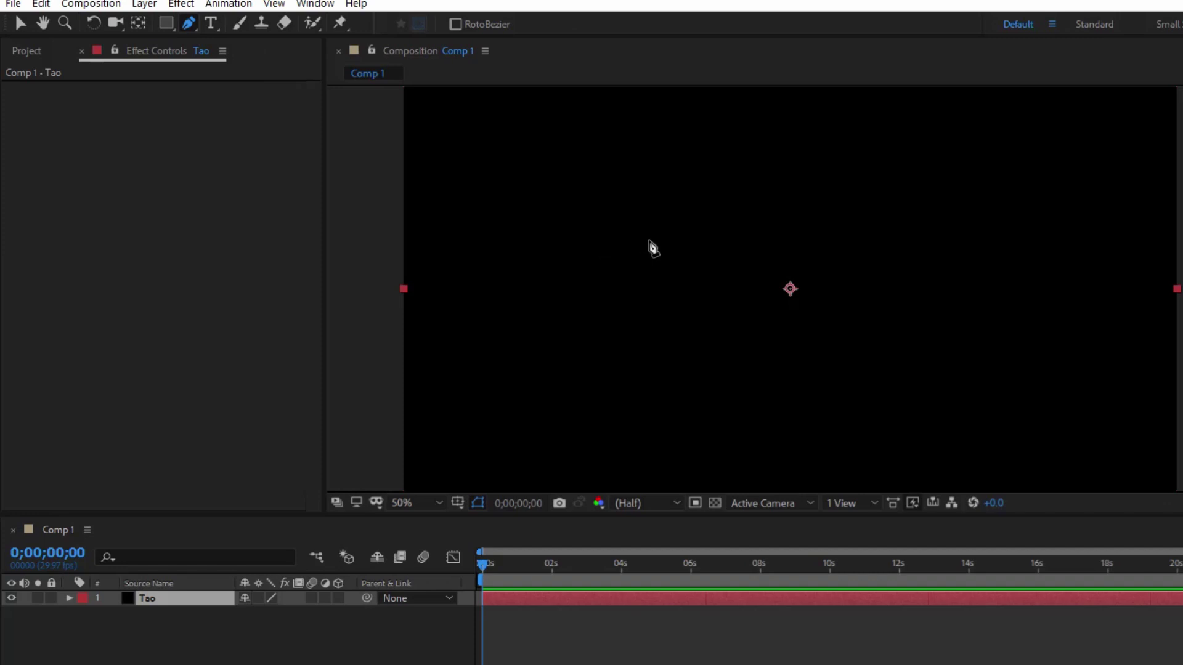
pyautogui.moveTo(554, 187); pyautogui.dragTo(515, 201)
pyautogui.moveTo(509, 315); pyautogui.dragTo(525, 346)
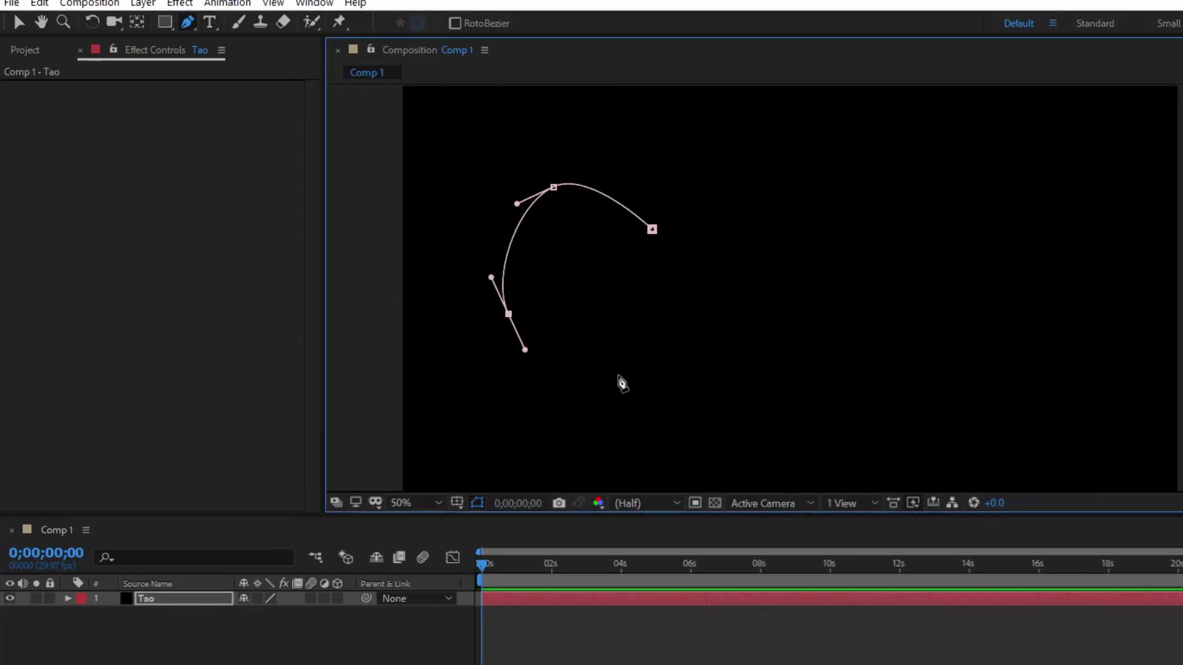
pyautogui.moveTo(618, 375); pyautogui.dragTo(653, 364)
pyautogui.moveTo(704, 326); pyautogui.dragTo(717, 318)
pyautogui.moveTo(763, 265); pyautogui.dragTo(715, 261)
pyautogui.moveTo(680, 297)
pyautogui.mouseDown()
pyautogui.moveTo(687, 363)
pyautogui.moveTo(762, 363)
pyautogui.mouseUp()
pyautogui.click(782, 285)
pyautogui.moveTo(796, 266); pyautogui.dragTo(802, 266)
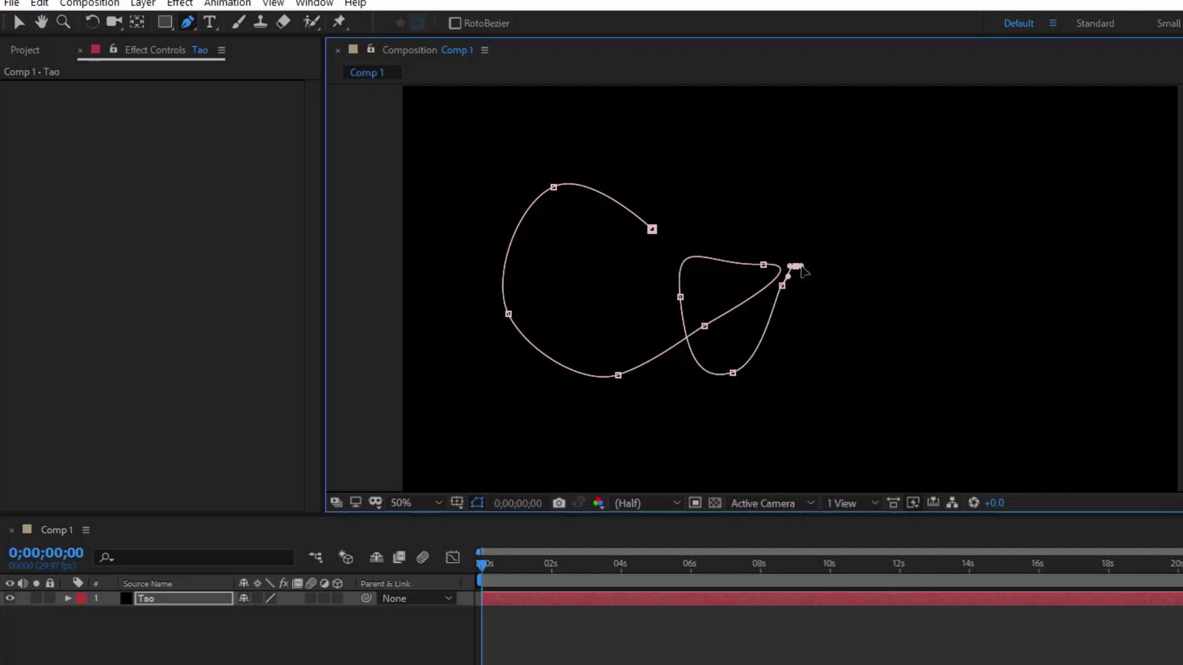
pyautogui.moveTo(793, 362); pyautogui.dragTo(810, 380)
# Step: Continue the path through the n, d and y, ending with an upward exit stroke
pyautogui.moveTo(828, 297); pyautogui.dragTo(860, 269)
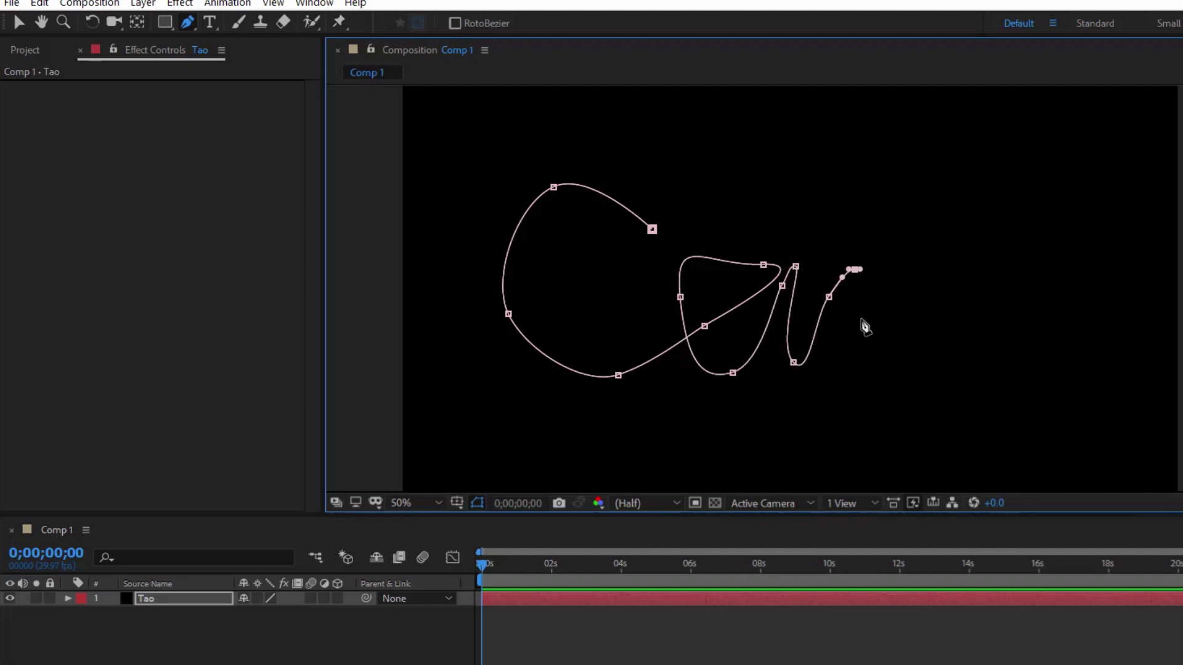
pyautogui.moveTo(855, 349); pyautogui.dragTo(855, 364)
pyautogui.moveTo(875, 287)
pyautogui.mouseDown()
pyautogui.moveTo(893, 262)
pyautogui.moveTo(916, 336)
pyautogui.moveTo(943, 354)
pyautogui.mouseUp()
pyautogui.moveTo(983, 319)
pyautogui.mouseDown()
pyautogui.moveTo(990, 304)
pyautogui.moveTo(950, 291)
pyautogui.moveTo(943, 353)
pyautogui.moveTo(1010, 352)
pyautogui.mouseUp()
pyautogui.moveTo(1021, 287)
pyautogui.mouseDown()
pyautogui.moveTo(1038, 231)
pyautogui.moveTo(1029, 194)
pyautogui.mouseUp()
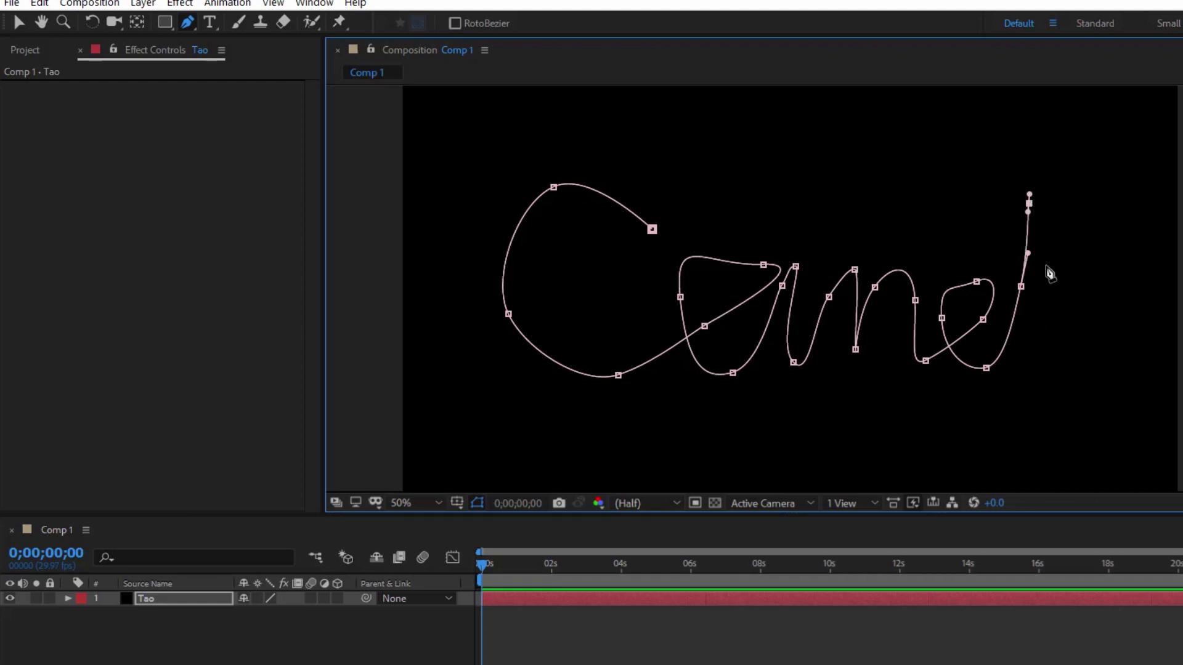
pyautogui.moveTo(1034, 330)
pyautogui.mouseDown()
pyautogui.moveTo(1031, 366)
pyautogui.moveTo(1069, 361)
pyautogui.mouseUp()
pyautogui.moveTo(1075, 312); pyautogui.dragTo(1080, 289)
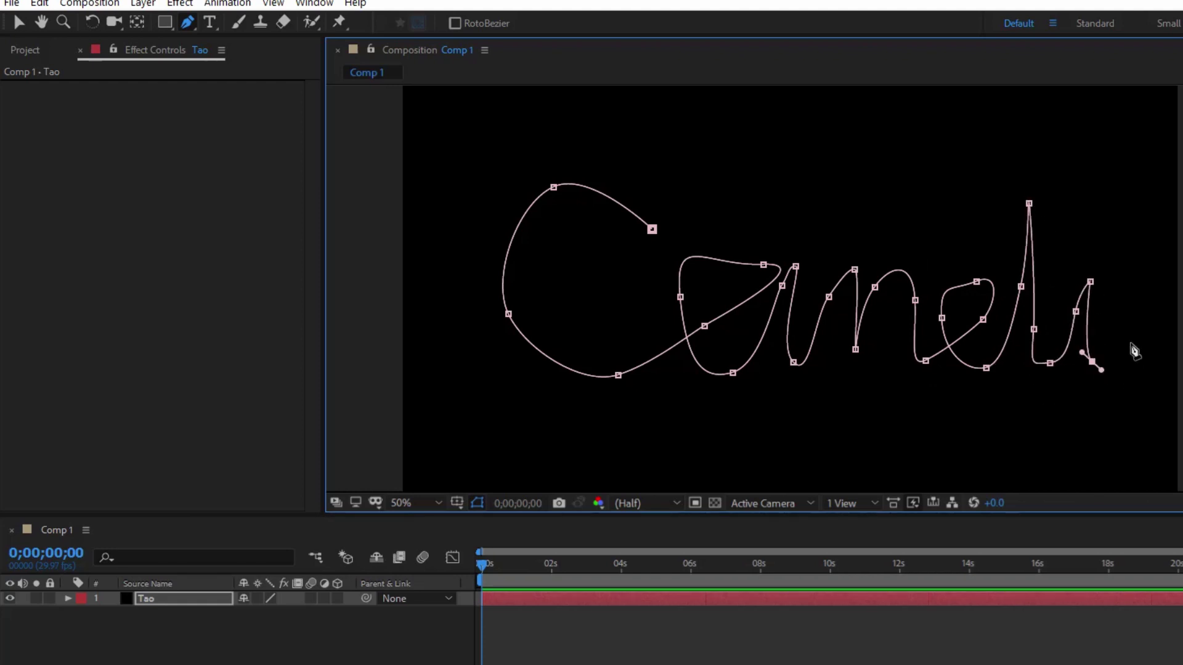
pyautogui.click(1131, 295)
pyautogui.moveTo(1128, 416)
pyautogui.mouseDown()
pyautogui.moveTo(1116, 445)
pyautogui.moveTo(1092, 400)
pyautogui.mouseUp()
pyautogui.moveTo(1150, 339); pyautogui.dragTo(1156, 332)
# Step: Drag the C and a vertices to round out the C and reshape the a's loop
pyautogui.press('v')
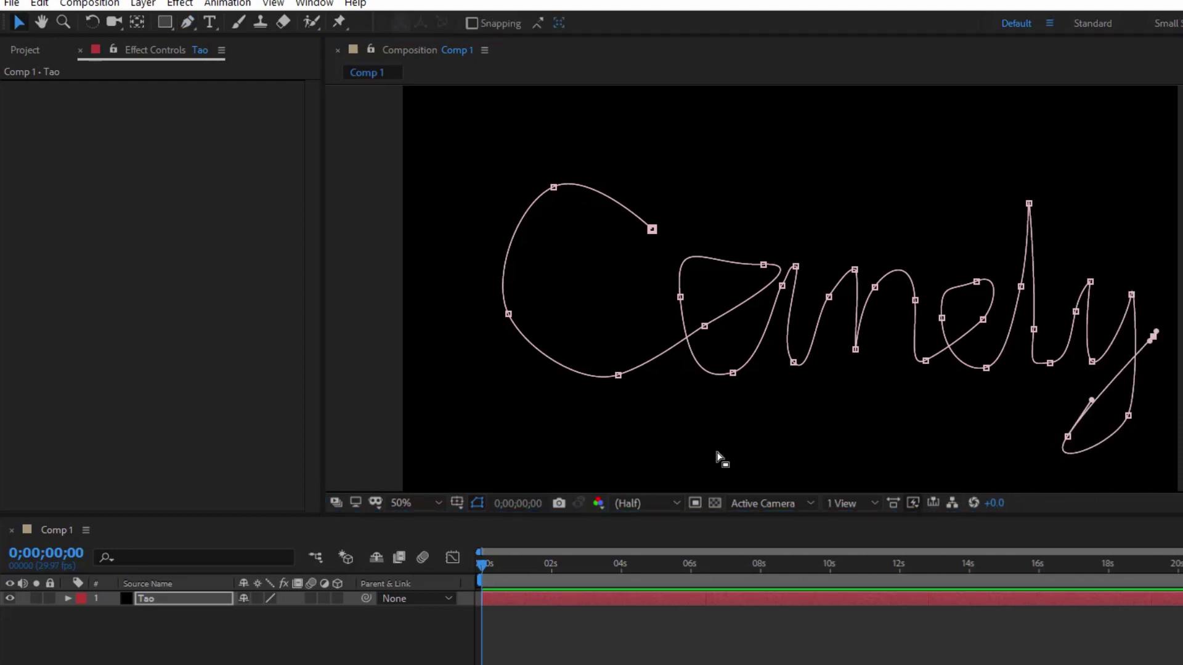
pyautogui.moveTo(652, 230); pyautogui.dragTo(635, 229)
pyautogui.moveTo(589, 199); pyautogui.dragTo(582, 204)
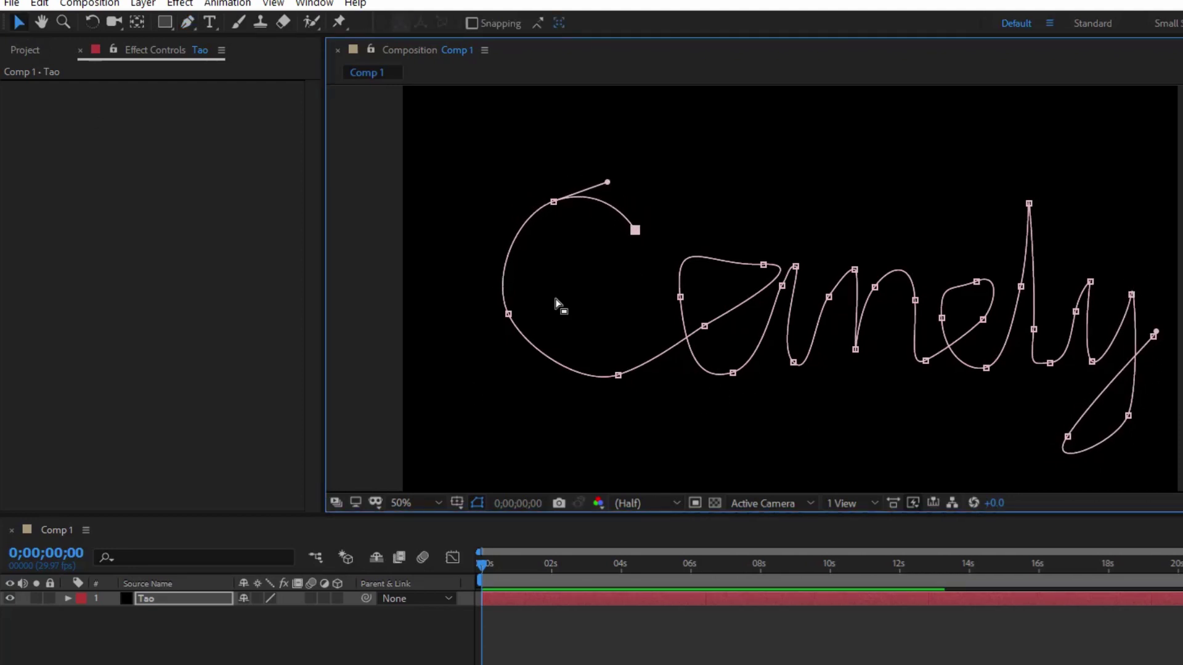
pyautogui.moveTo(514, 315); pyautogui.dragTo(530, 350)
pyautogui.moveTo(618, 375); pyautogui.dragTo(606, 354)
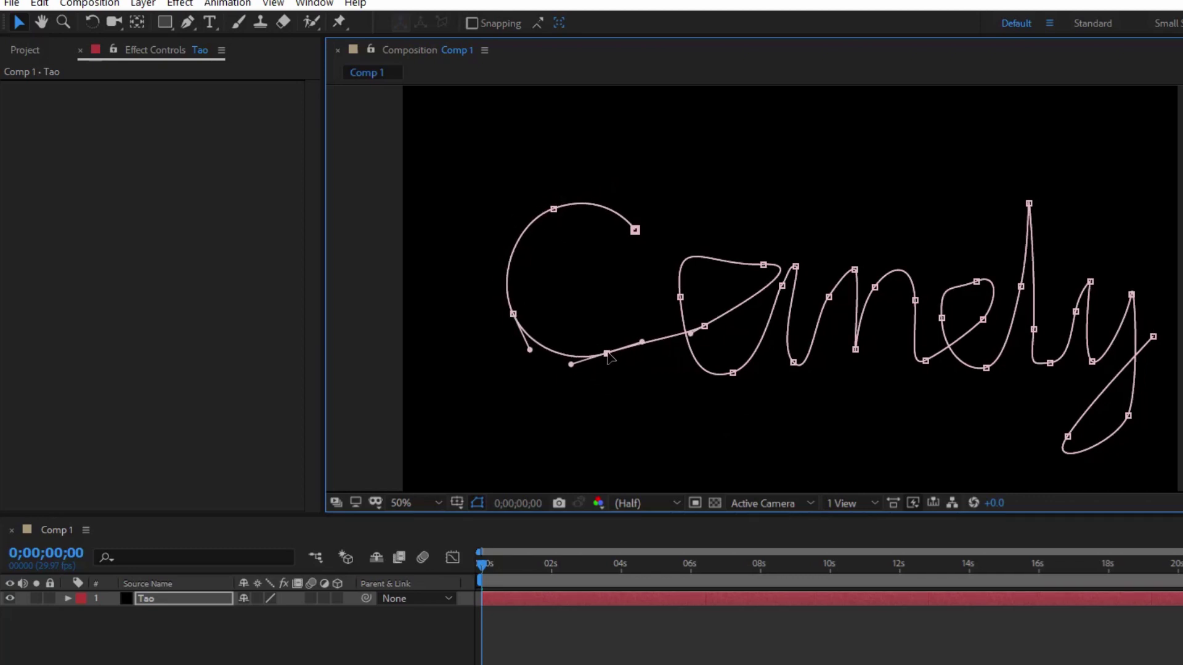
pyautogui.moveTo(680, 297); pyautogui.dragTo(651, 294)
pyautogui.moveTo(763, 265)
pyautogui.mouseDown()
pyautogui.moveTo(729, 259)
pyautogui.moveTo(727, 279)
pyautogui.mouseUp()
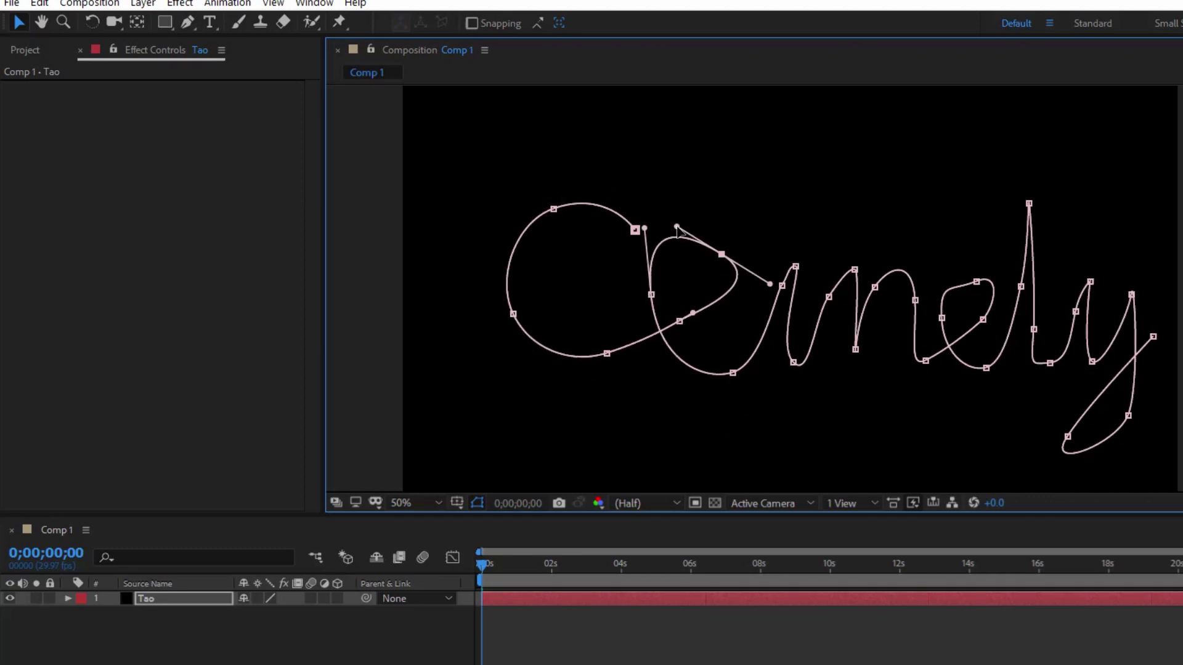
pyautogui.moveTo(680, 322)
pyautogui.mouseDown()
pyautogui.moveTo(650, 305)
pyautogui.moveTo(649, 359)
pyautogui.mouseUp()
pyautogui.moveTo(732, 373); pyautogui.dragTo(719, 353)
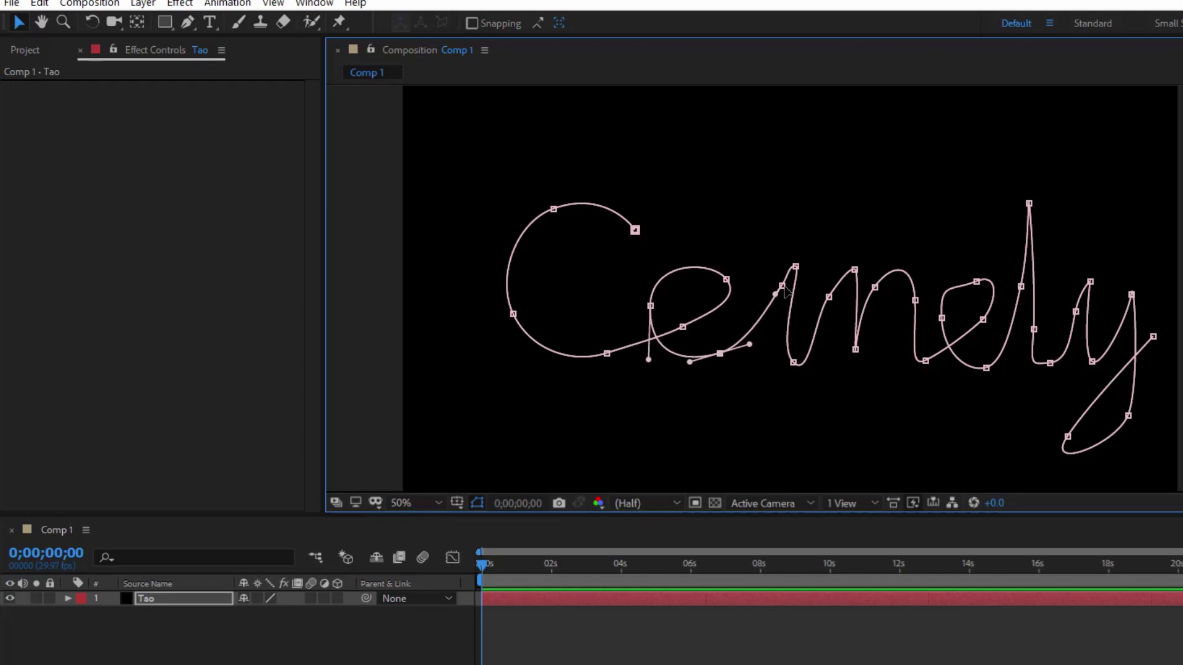
# Step: Shift the remaining letters left and reshape the a-to-n join and the n's humps
pyautogui.moveTo(1158, 472); pyautogui.dragTo(761, 225)
pyautogui.moveTo(781, 286)
pyautogui.mouseDown()
pyautogui.moveTo(753, 285)
pyautogui.moveTo(737, 300)
pyautogui.moveTo(743, 277)
pyautogui.mouseUp()
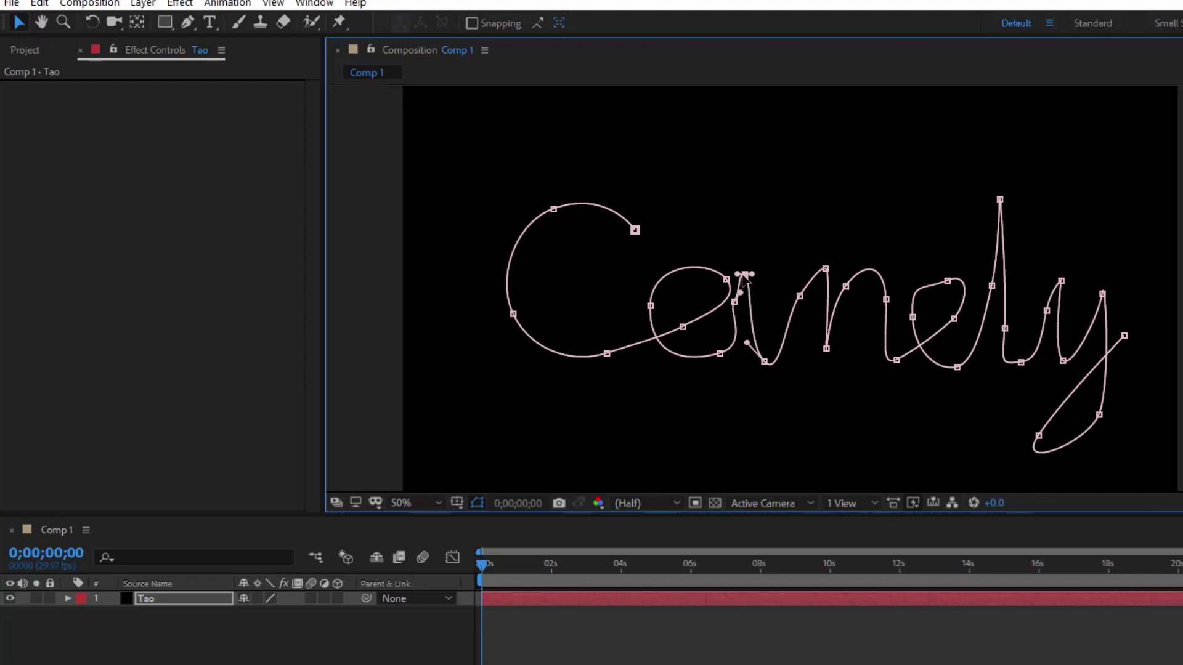
pyautogui.moveTo(727, 353); pyautogui.dragTo(772, 367)
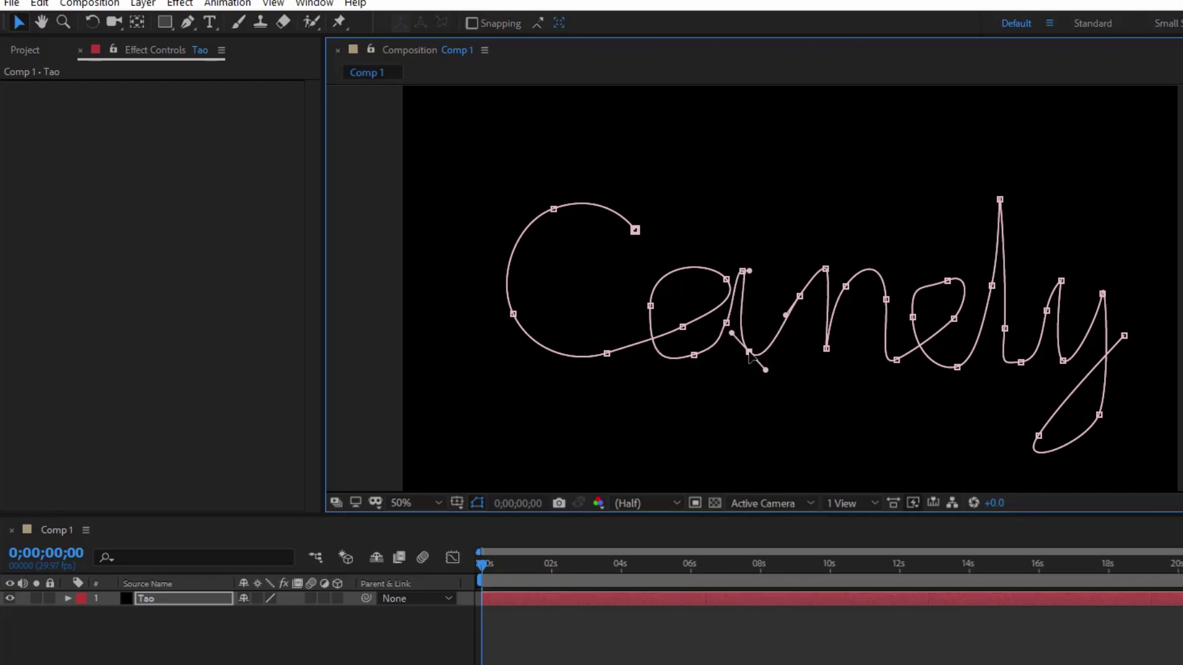
pyautogui.moveTo(826, 269)
pyautogui.mouseDown()
pyautogui.moveTo(790, 264)
pyautogui.moveTo(771, 290)
pyautogui.mouseUp()
pyautogui.moveTo(826, 349); pyautogui.dragTo(811, 350)
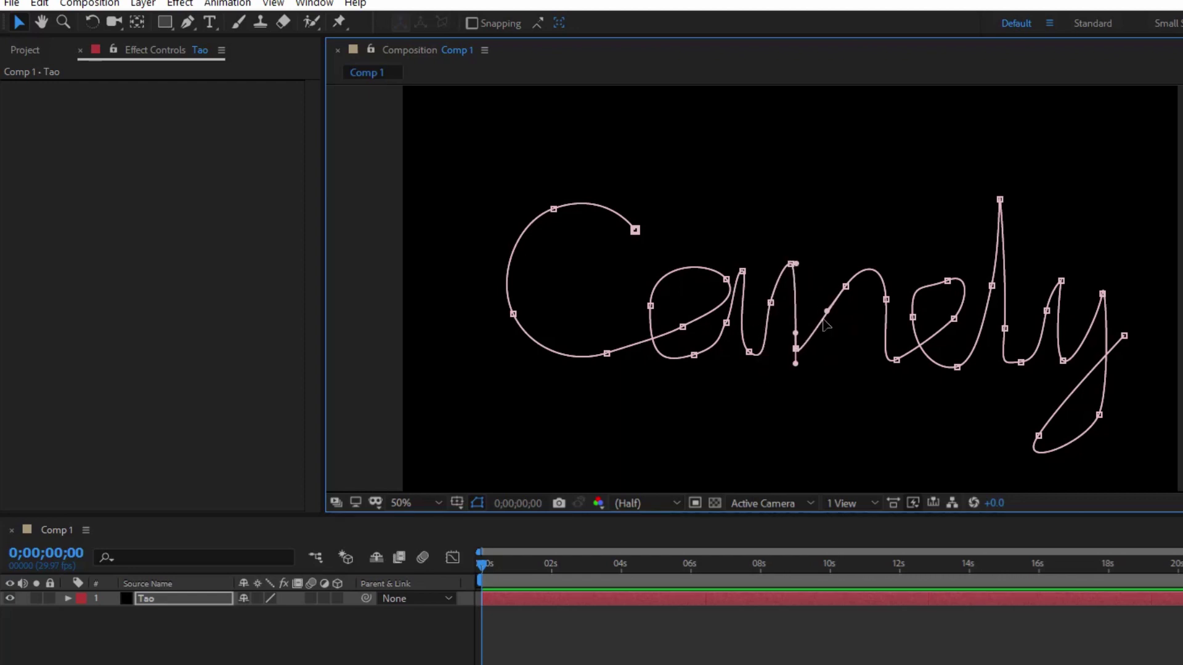
pyautogui.moveTo(846, 286); pyautogui.dragTo(824, 272)
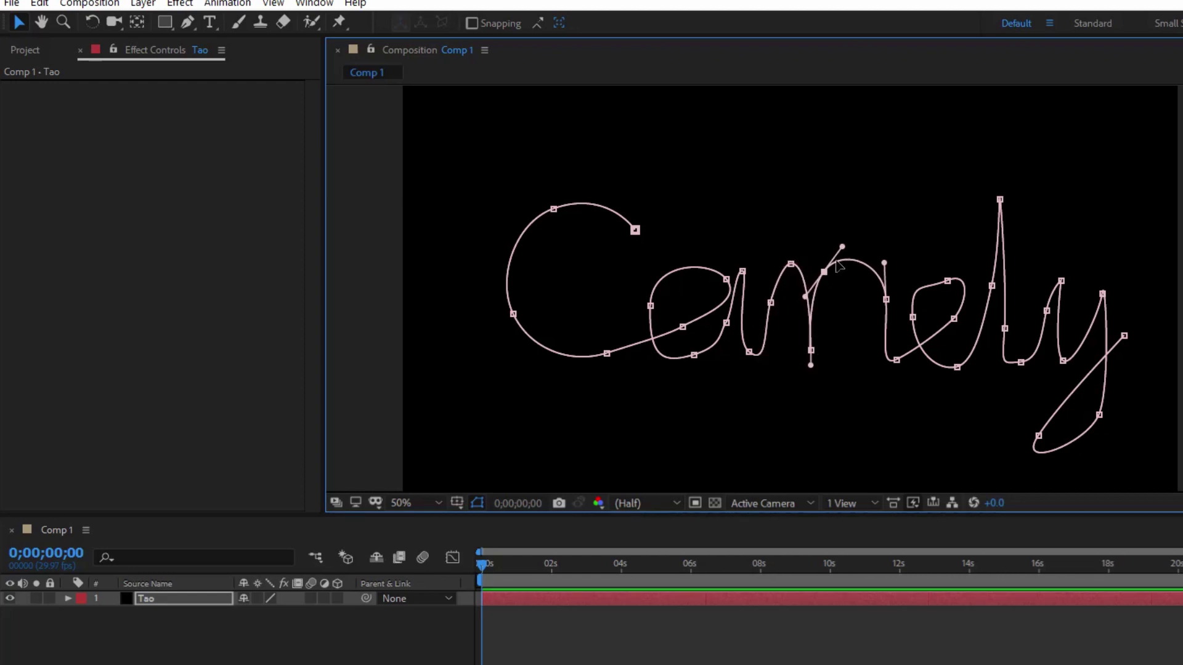
# Step: Reshape the d's bowl and straight vertical ascender, and make the y's first stroke rise vertically
pyautogui.moveTo(896, 360); pyautogui.dragTo(892, 359)
pyautogui.moveTo(913, 317)
pyautogui.mouseDown()
pyautogui.moveTo(899, 310)
pyautogui.moveTo(931, 256)
pyautogui.mouseUp()
pyautogui.moveTo(957, 367); pyautogui.dragTo(944, 355)
pyautogui.moveTo(991, 285); pyautogui.dragTo(973, 288)
pyautogui.moveTo(999, 200); pyautogui.dragTo(965, 199)
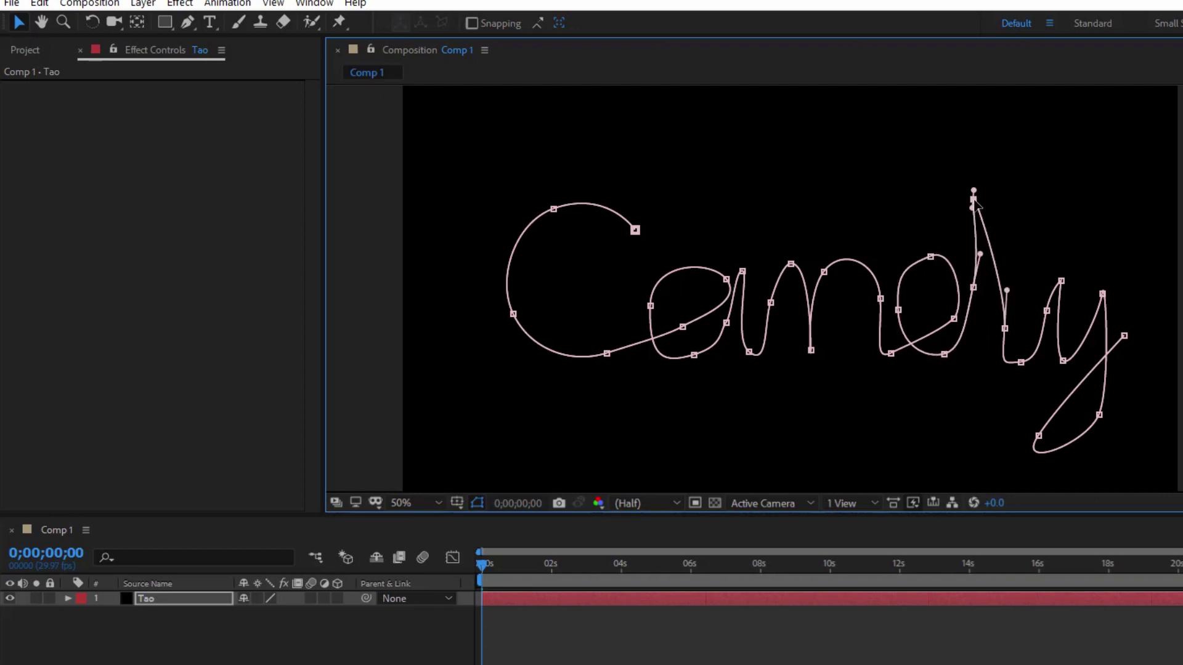
pyautogui.moveTo(974, 253); pyautogui.dragTo(969, 252)
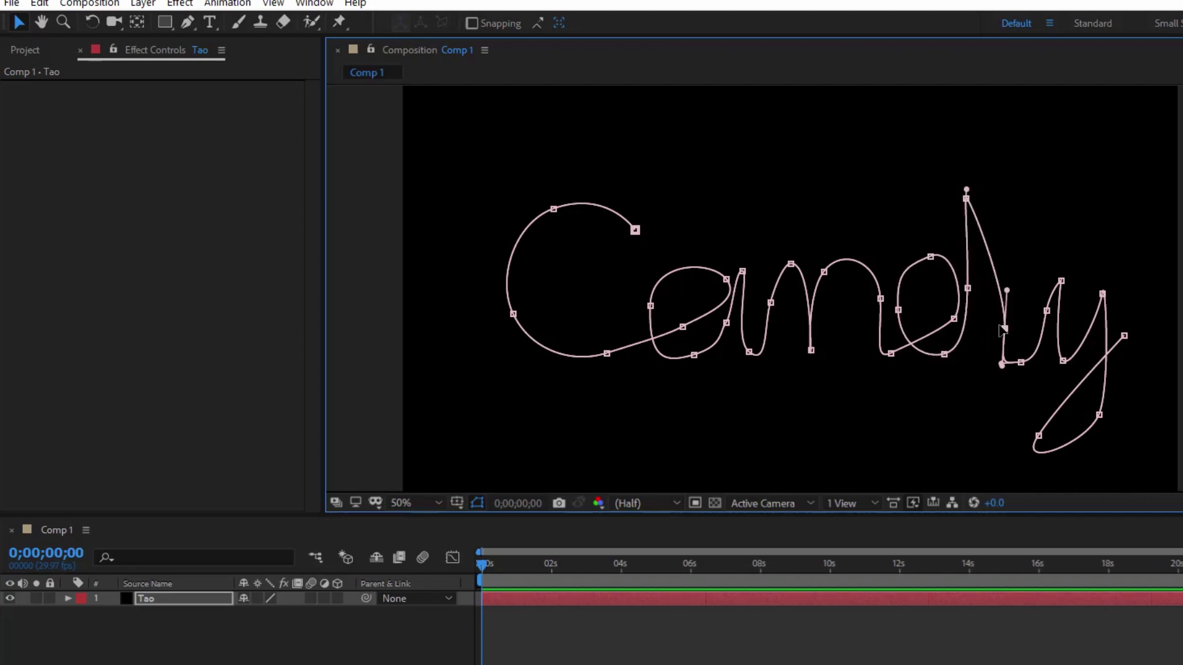
pyautogui.moveTo(1002, 328); pyautogui.dragTo(978, 326)
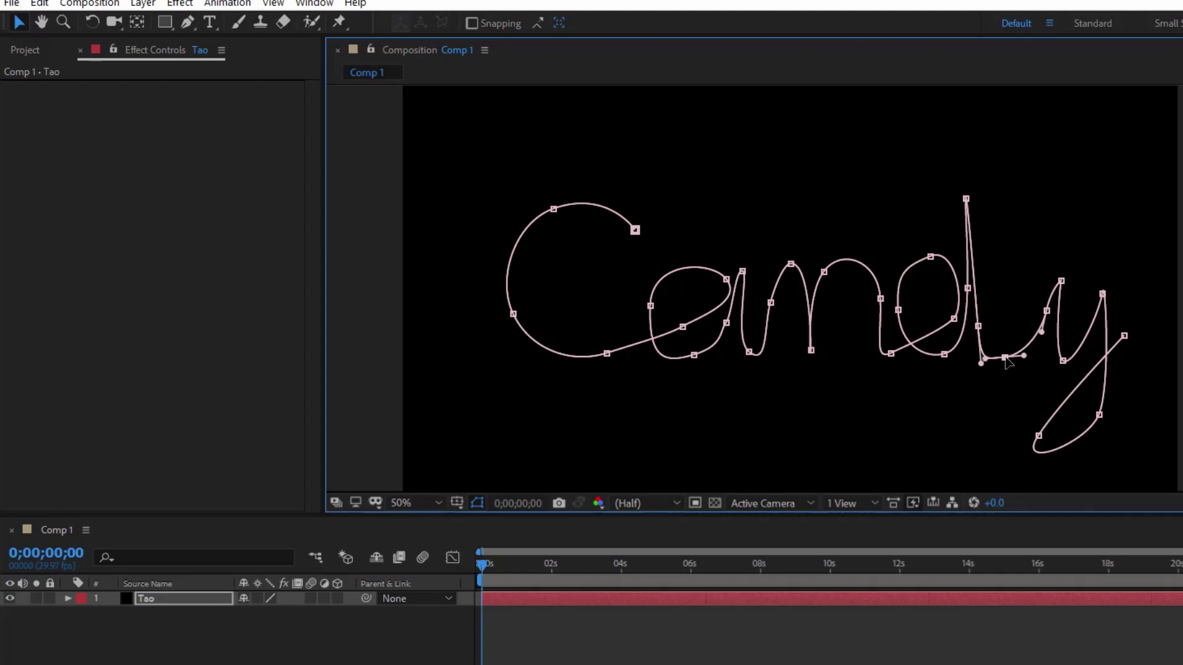
pyautogui.moveTo(1046, 310); pyautogui.dragTo(1017, 308)
# Step: Reshape the y's strokes and tail loop, nudge the whole y up, and lower the d's bowl top
pyautogui.click(981, 359)
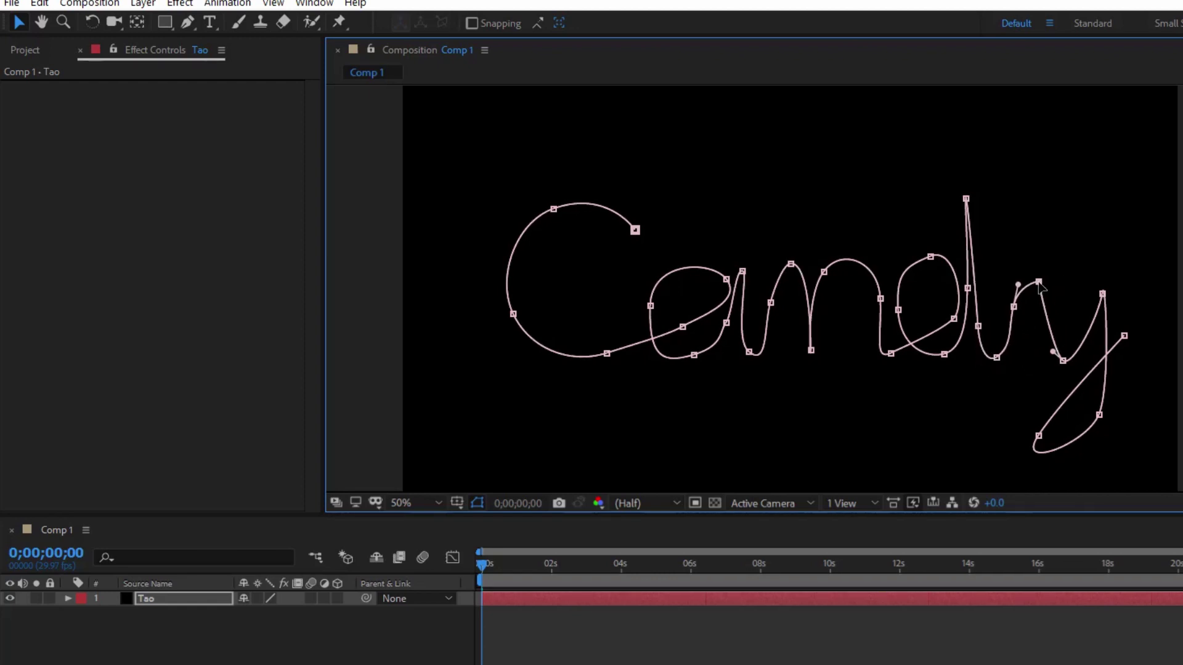
pyautogui.moveTo(1044, 358); pyautogui.dragTo(1088, 379)
pyautogui.moveTo(1103, 294); pyautogui.dragTo(1079, 282)
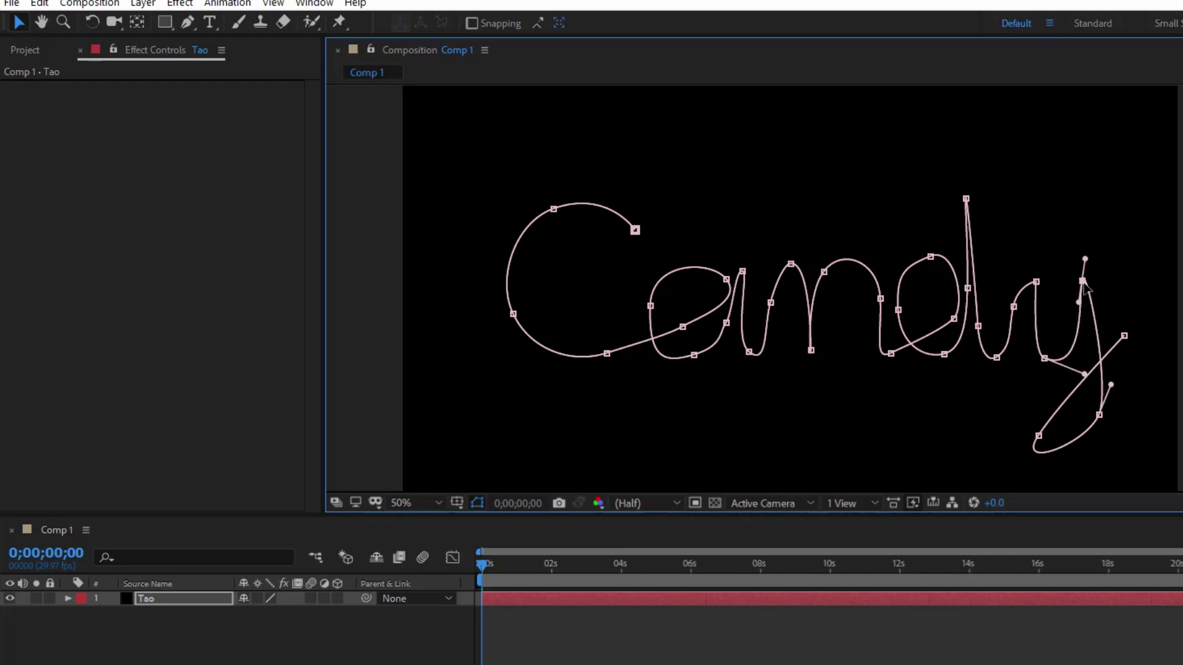
pyautogui.moveTo(1039, 435)
pyautogui.mouseDown()
pyautogui.moveTo(1047, 386)
pyautogui.moveTo(1084, 373)
pyautogui.moveTo(1083, 279)
pyautogui.moveTo(1034, 265)
pyautogui.moveTo(1023, 288)
pyautogui.mouseUp()
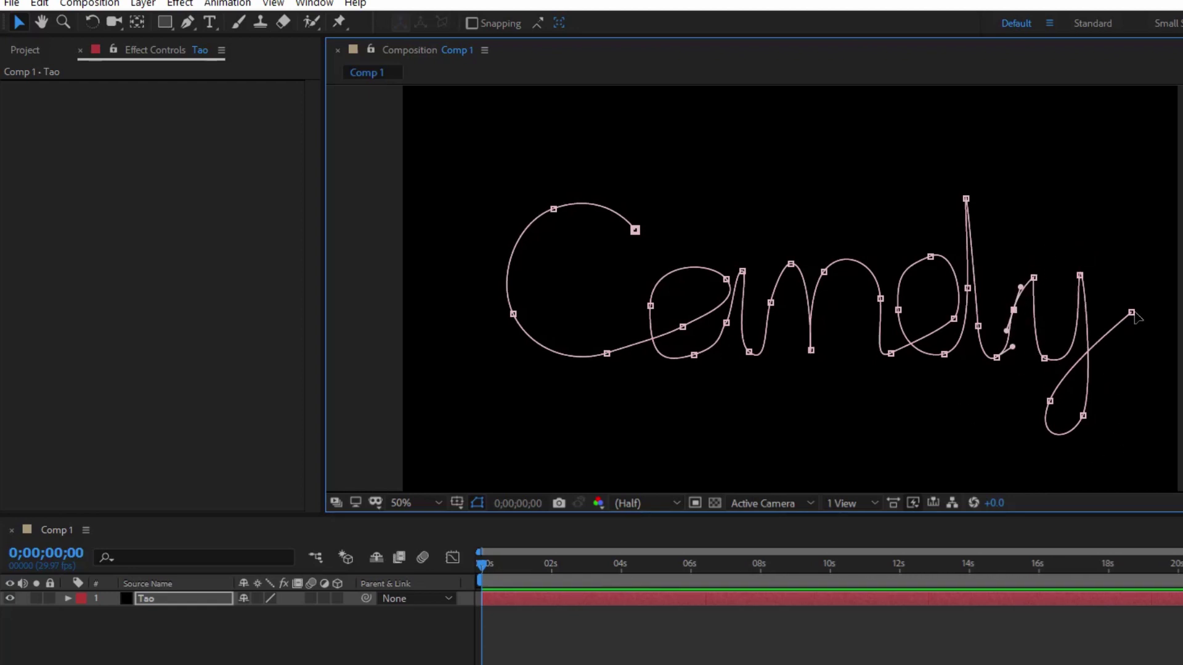
pyautogui.moveTo(1138, 245); pyautogui.dragTo(1006, 454)
pyautogui.moveTo(1079, 275); pyautogui.dragTo(1082, 265)
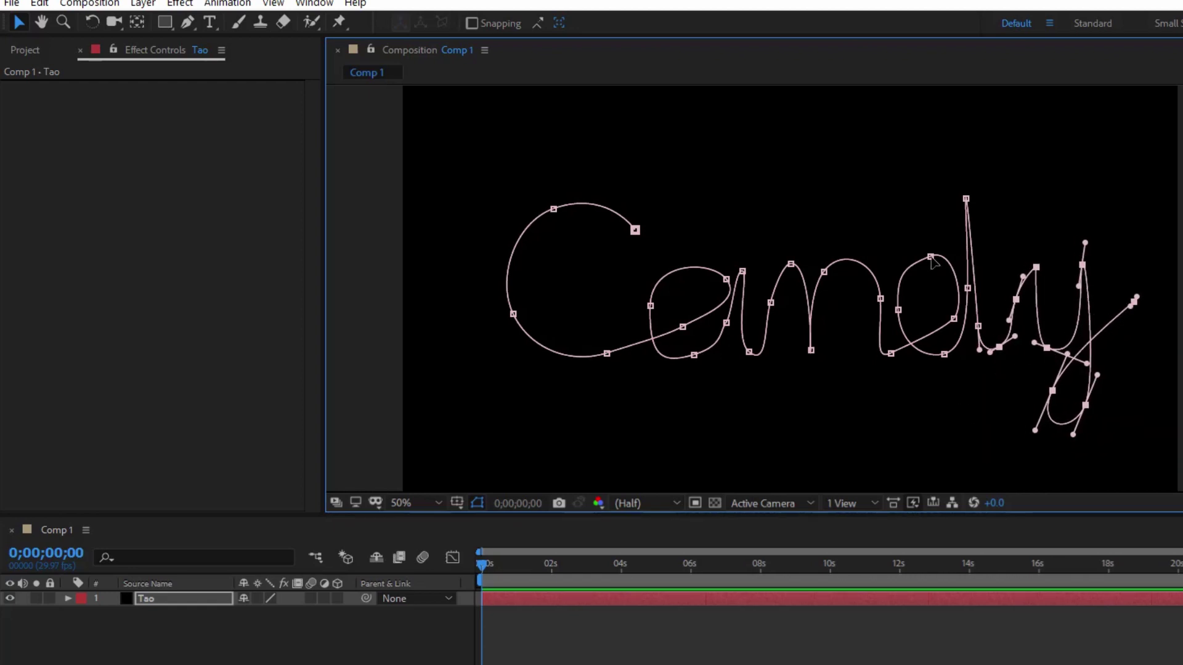
pyautogui.moveTo(931, 257); pyautogui.dragTo(934, 265)
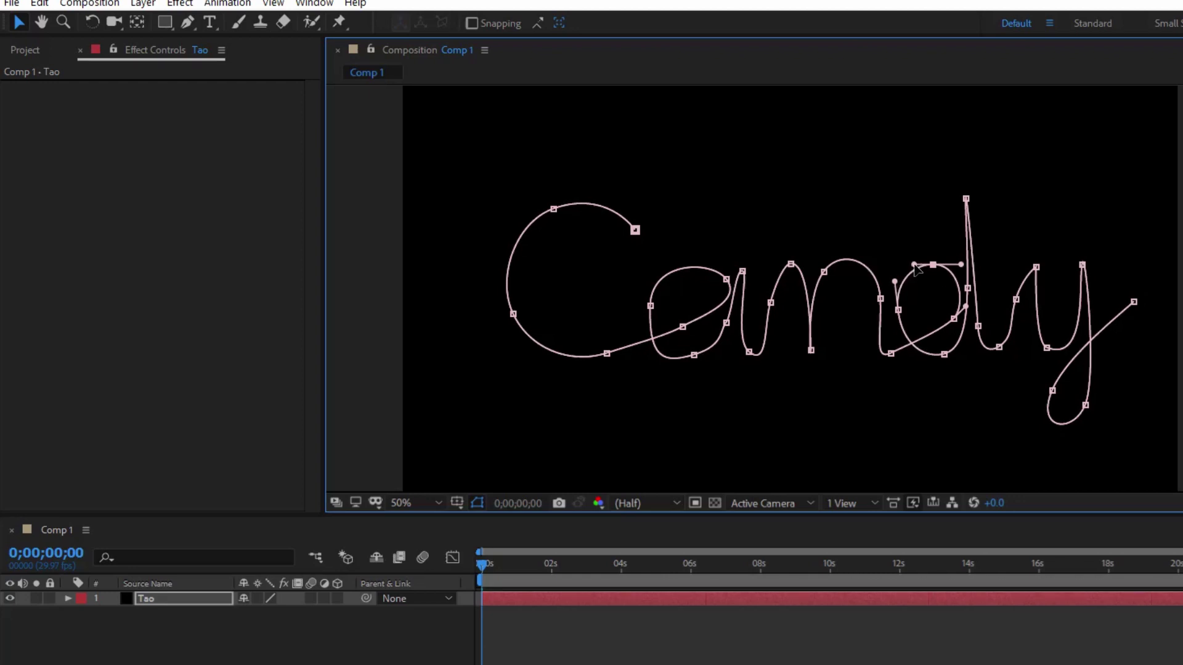
# Step: Pull out Bezier handles on the a's right stroke and the n's hump for smoother curves
pyautogui.click(791, 265)
pyautogui.click(649, 306)
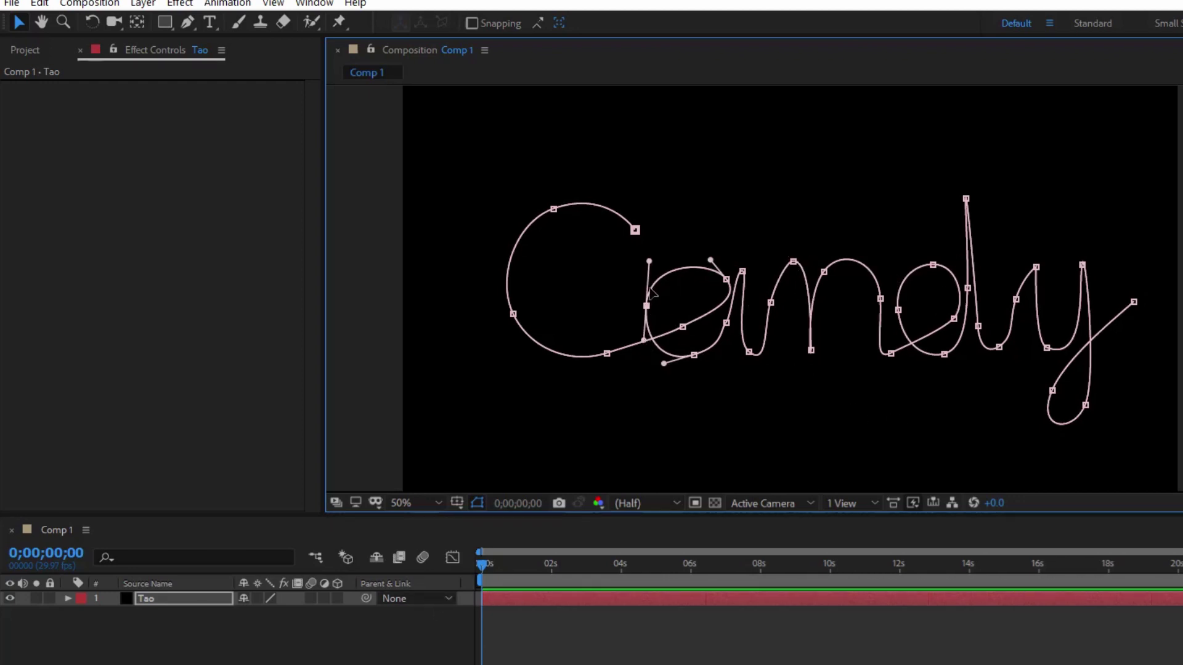
pyautogui.click(727, 323)
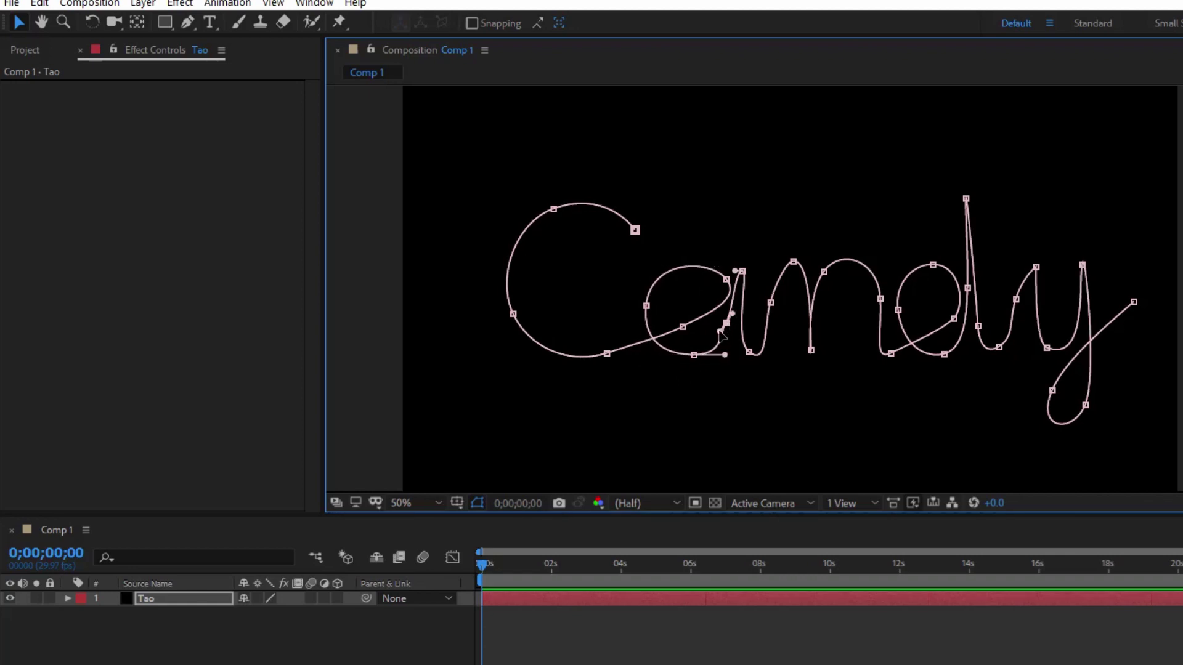
pyautogui.moveTo(725, 333); pyautogui.dragTo(735, 341)
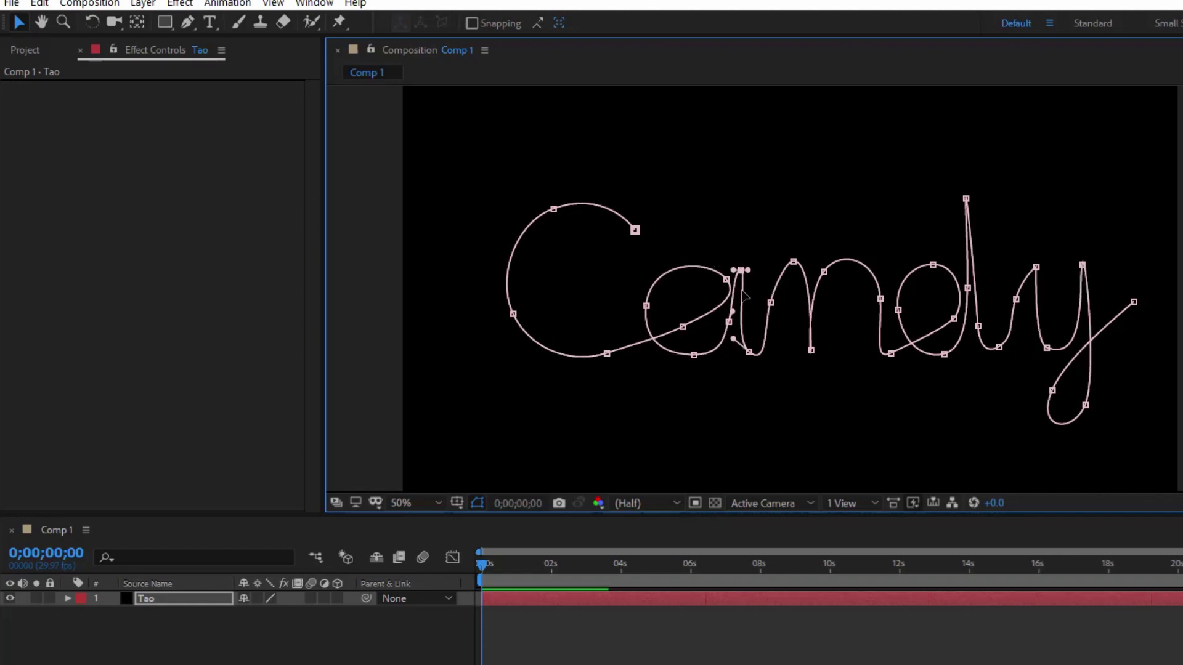
pyautogui.click(824, 271)
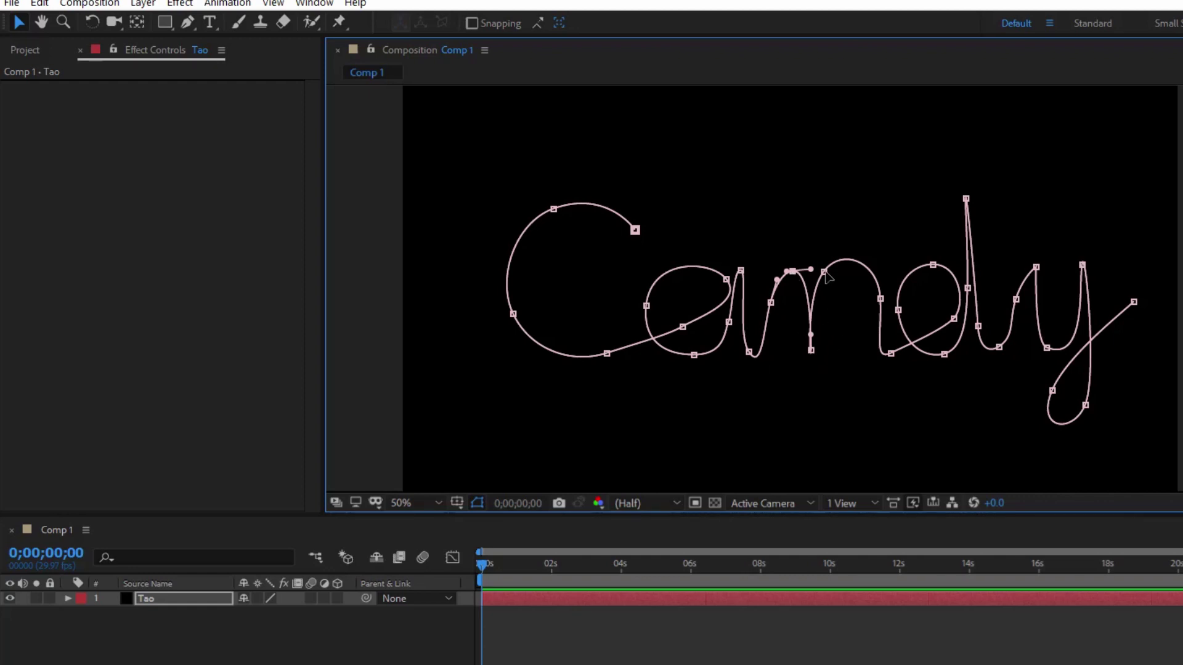
pyautogui.moveTo(836, 264); pyautogui.dragTo(851, 260)
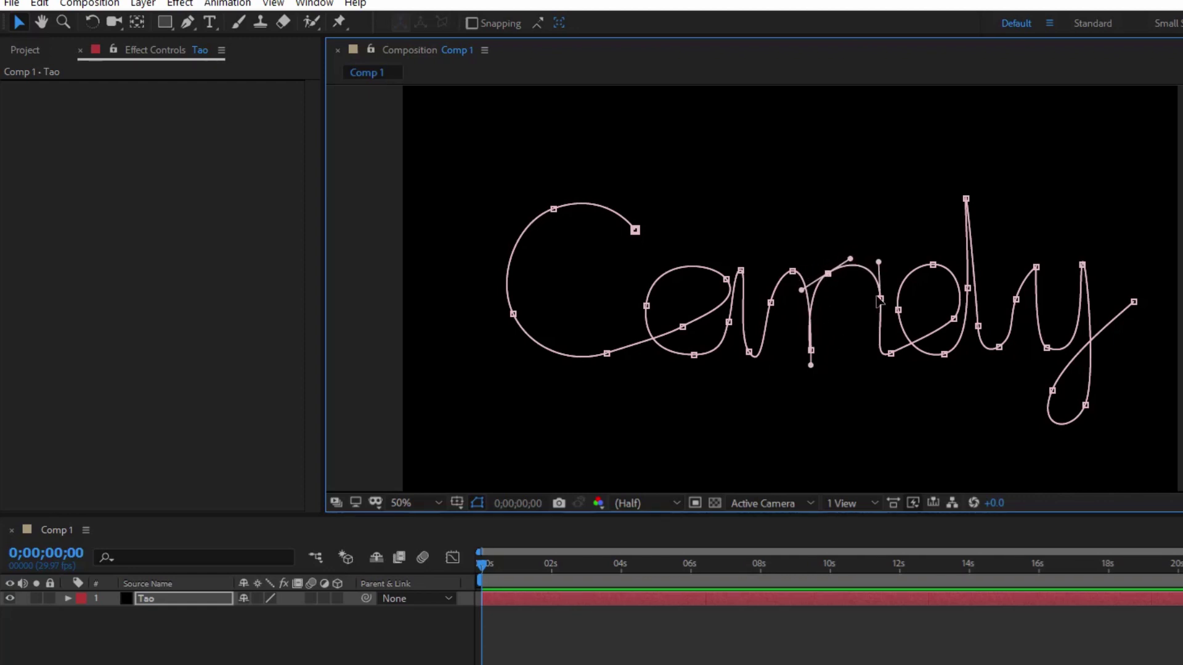
# Step: Smooth the d's bowl curve and the y's descender stroke, then deselect the mask points
pyautogui.click(954, 318)
pyautogui.click(934, 265)
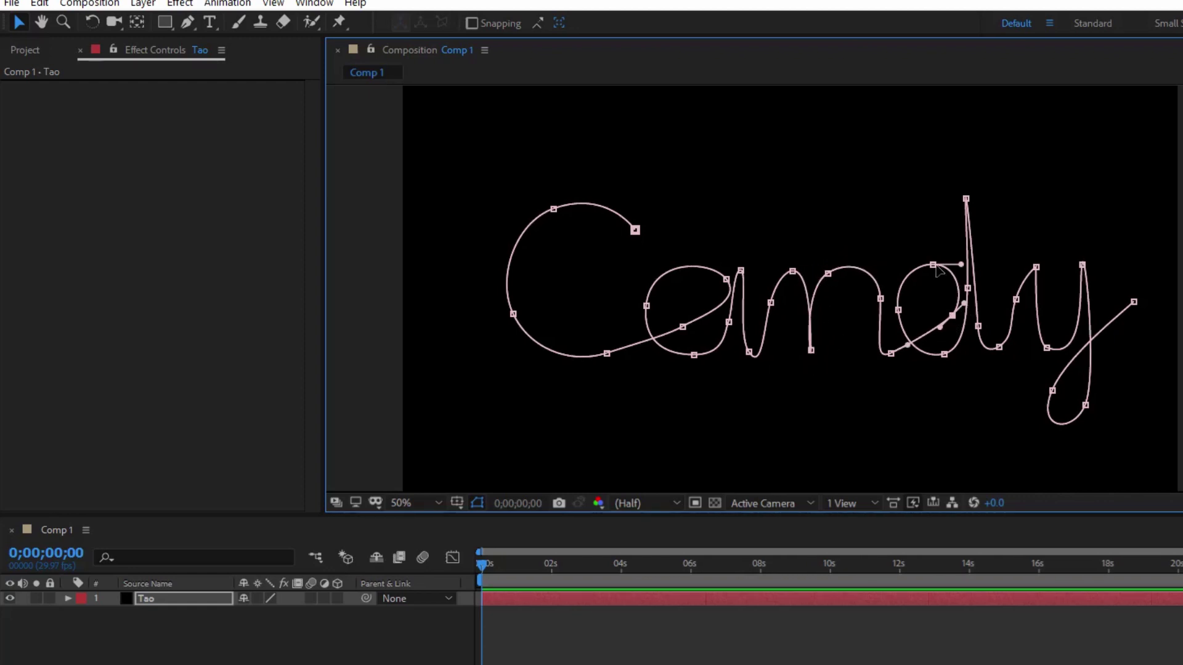
pyautogui.click(944, 354)
pyautogui.moveTo(961, 348); pyautogui.dragTo(969, 344)
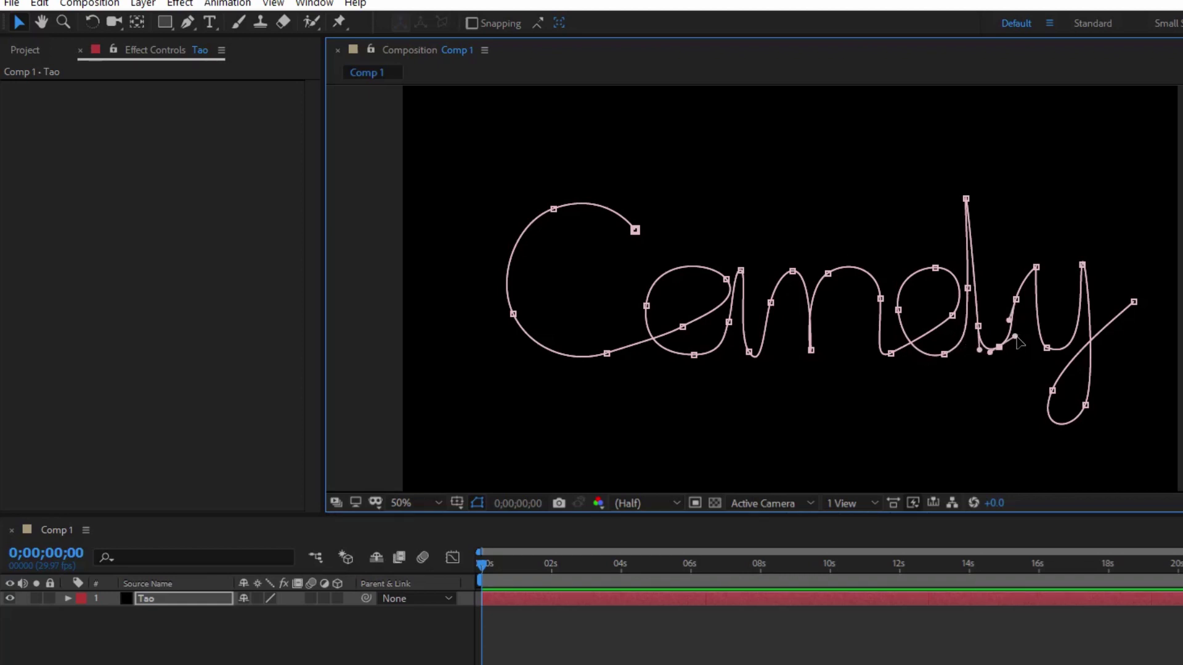
pyautogui.click(1034, 269)
pyautogui.click(1082, 266)
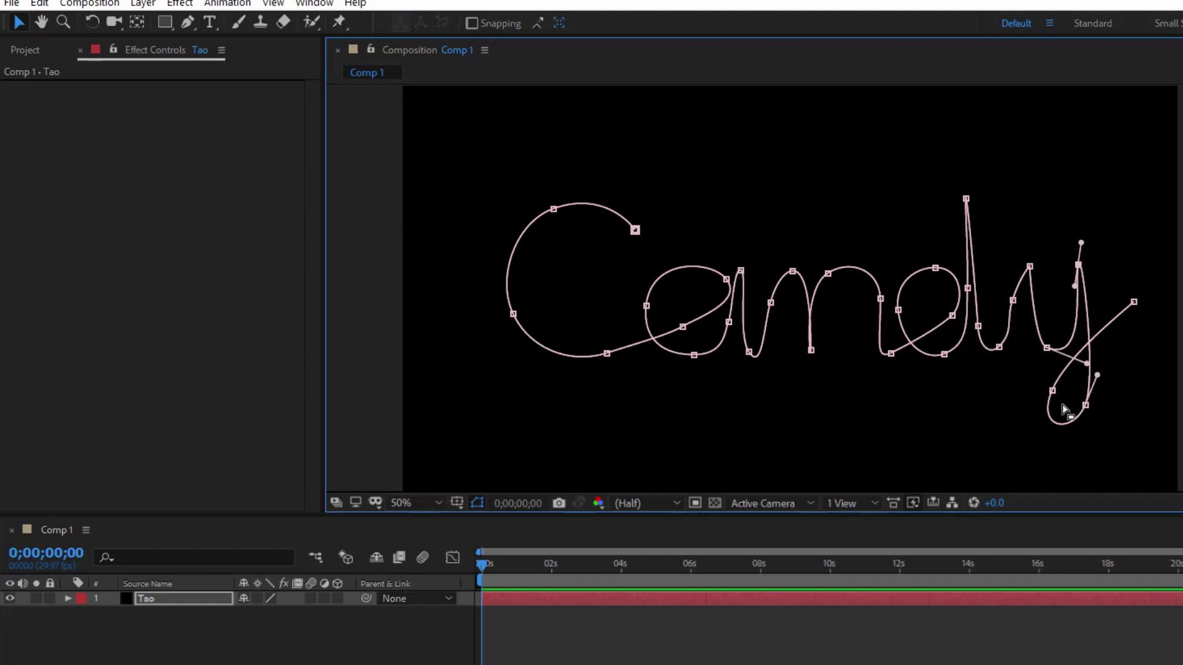
pyautogui.moveTo(1088, 368); pyautogui.dragTo(1097, 374)
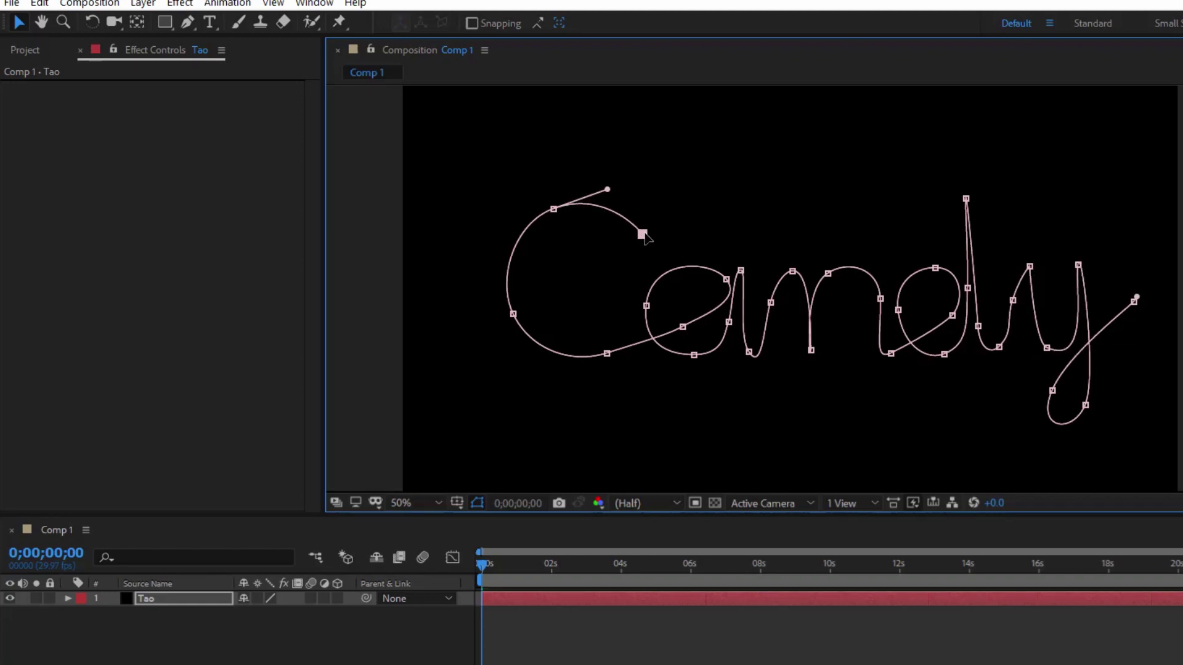
pyautogui.click(185, 599)
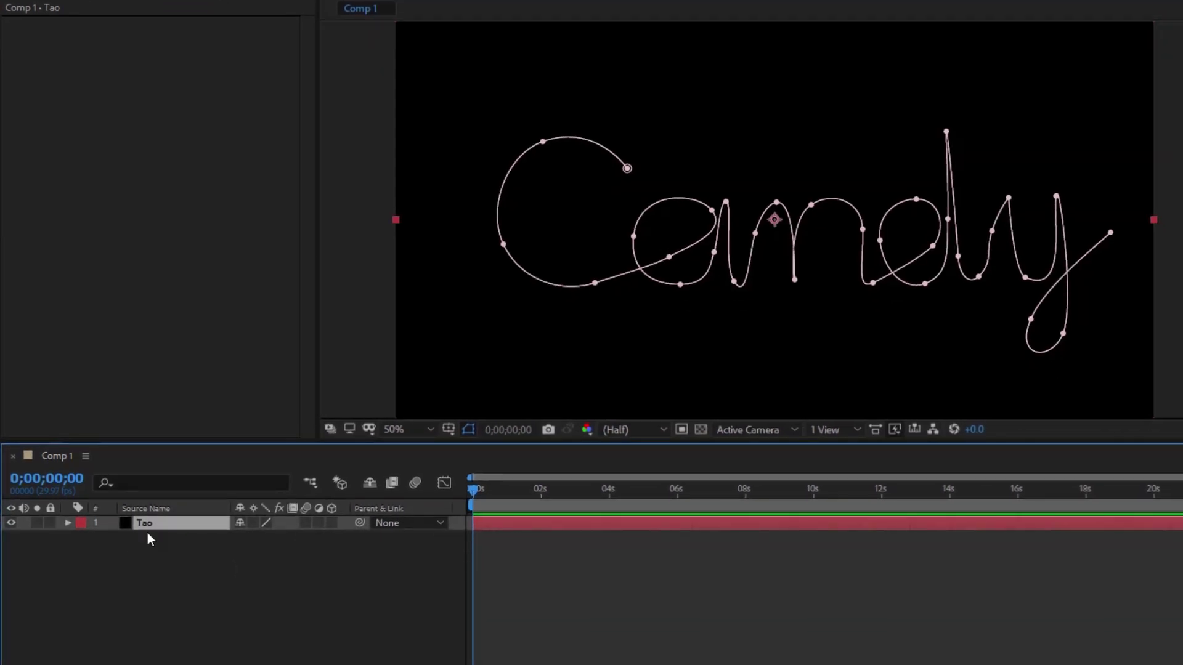
# Step: Apply RG Trapcode > Tao to the Tao layer
pyautogui.rightClick(155, 529)
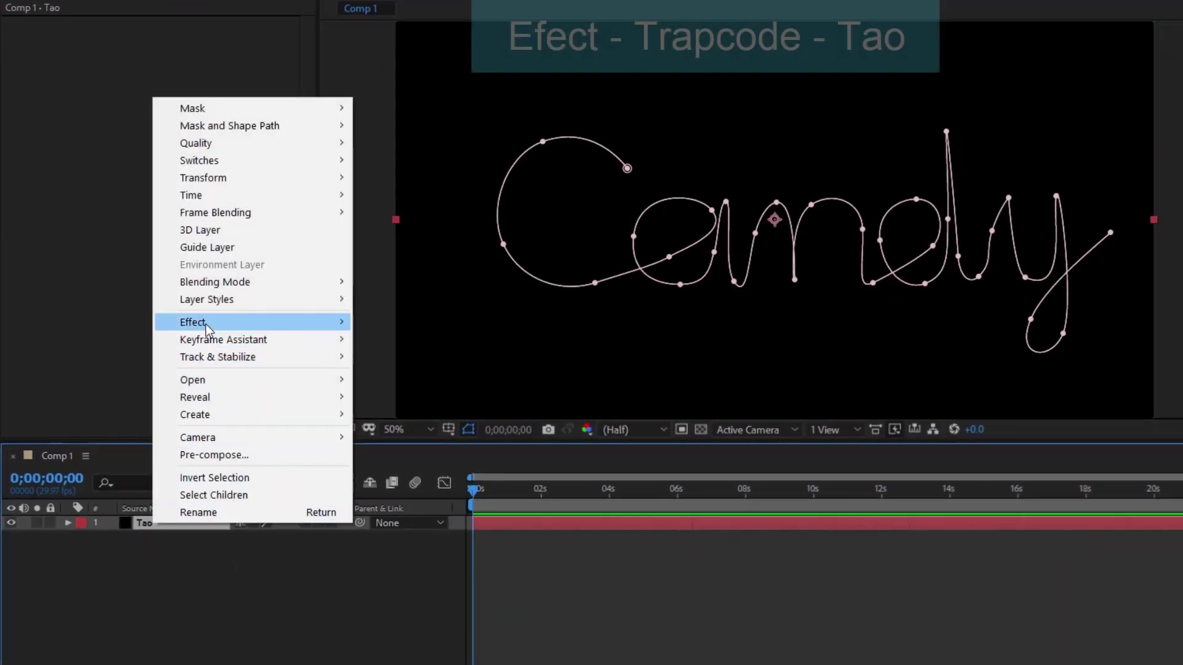
pyautogui.moveTo(337, 331)
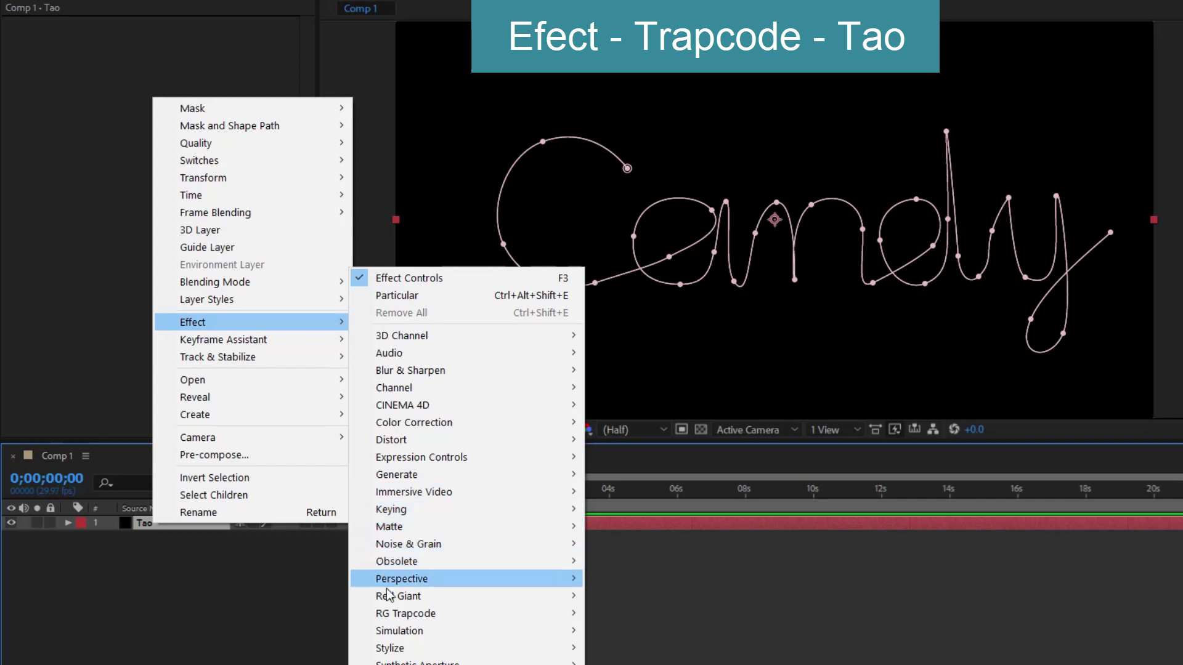
pyautogui.moveTo(511, 611)
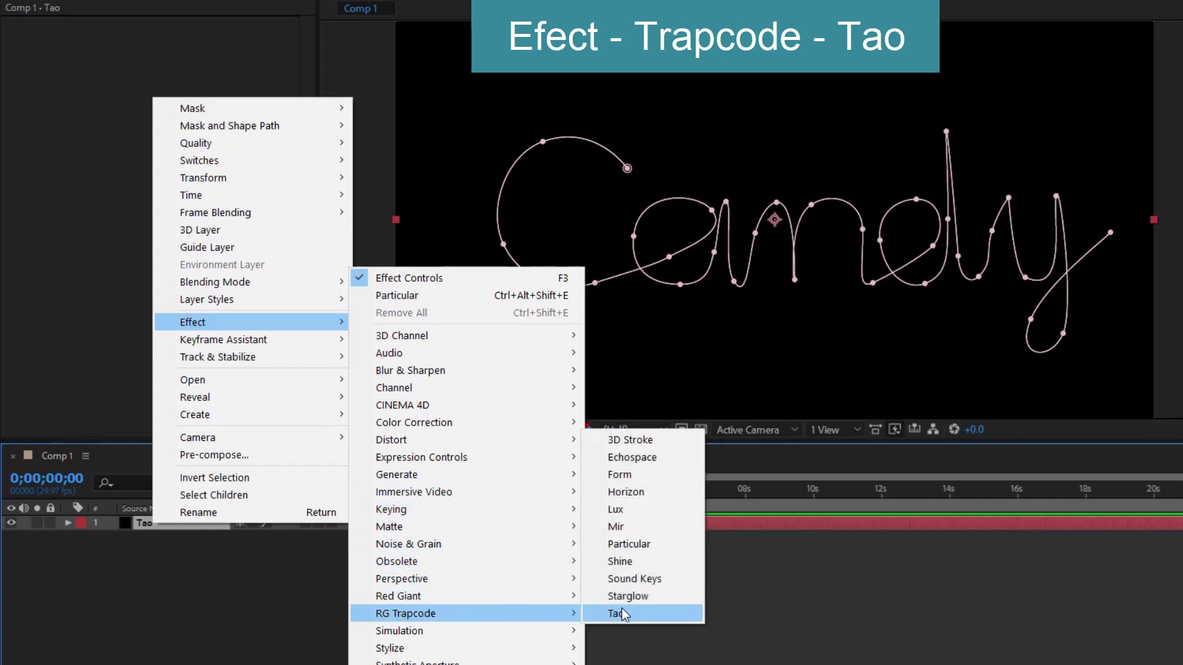
pyautogui.click(645, 614)
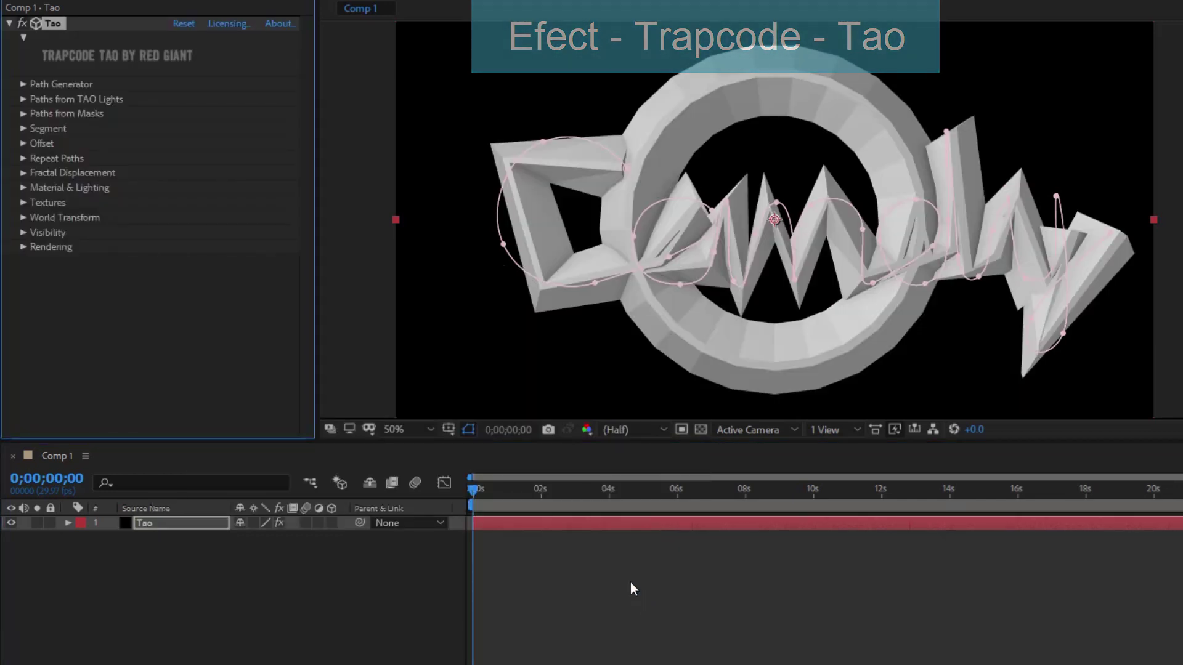
# Step: Uncheck Generate Path under Path Generator and Enable Paths from Mask under Paths from Masks
pyautogui.click(24, 85)
pyautogui.click(177, 99)
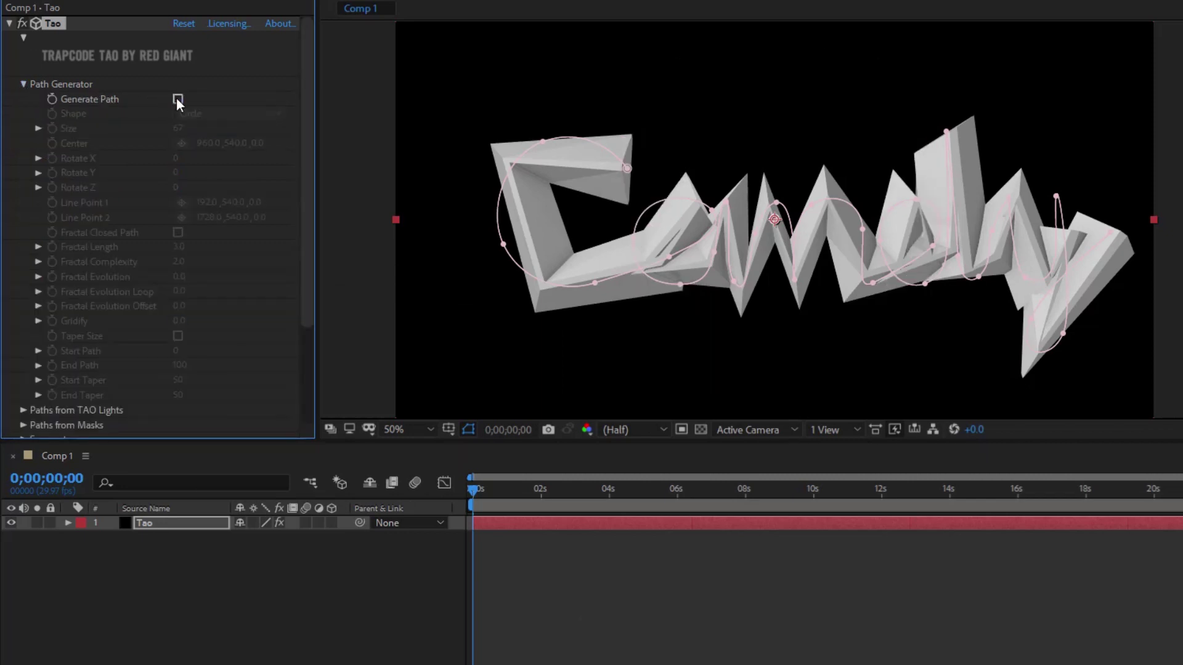
pyautogui.click(23, 83)
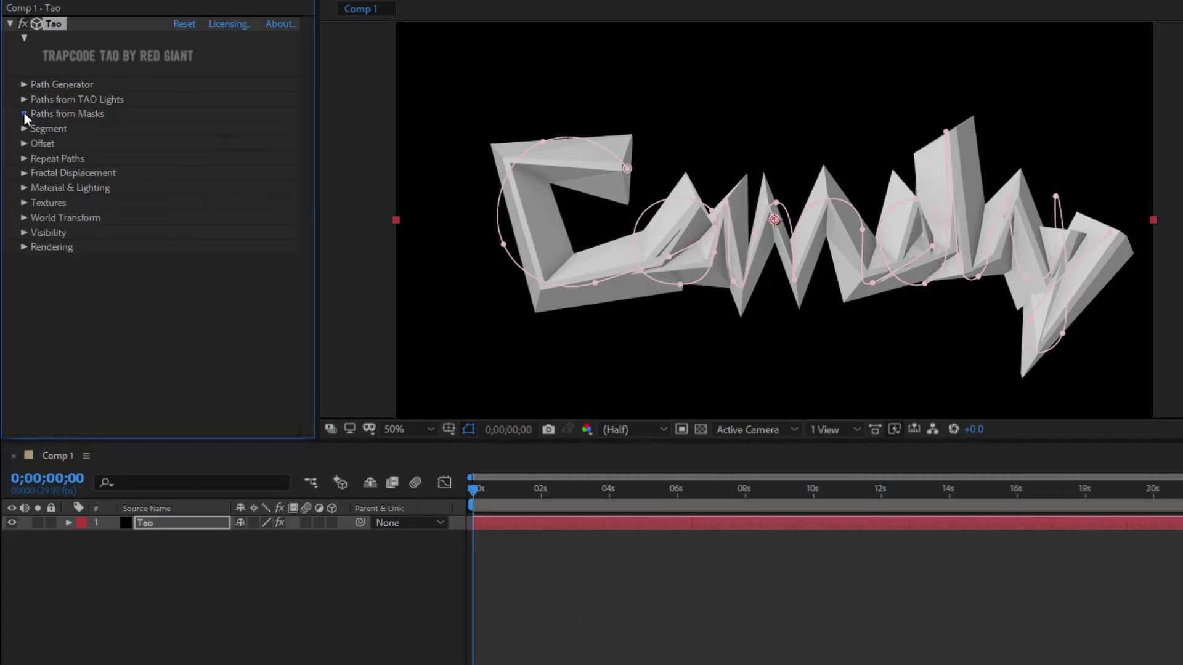
pyautogui.click(24, 114)
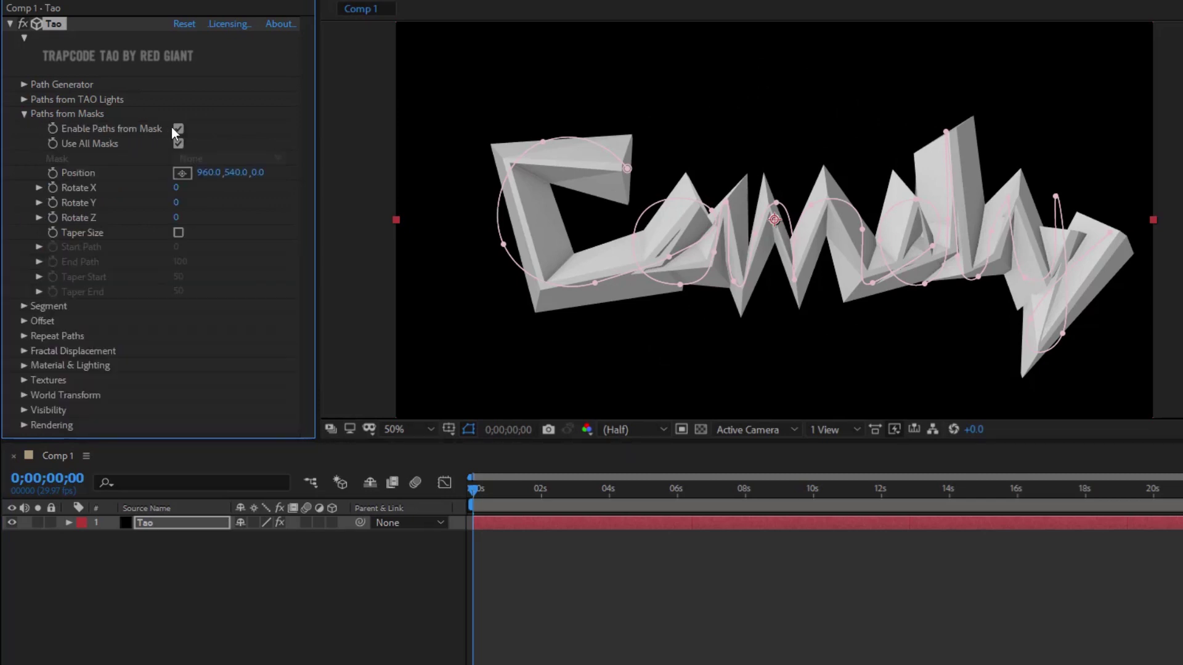
pyautogui.click(178, 129)
pyautogui.click(24, 114)
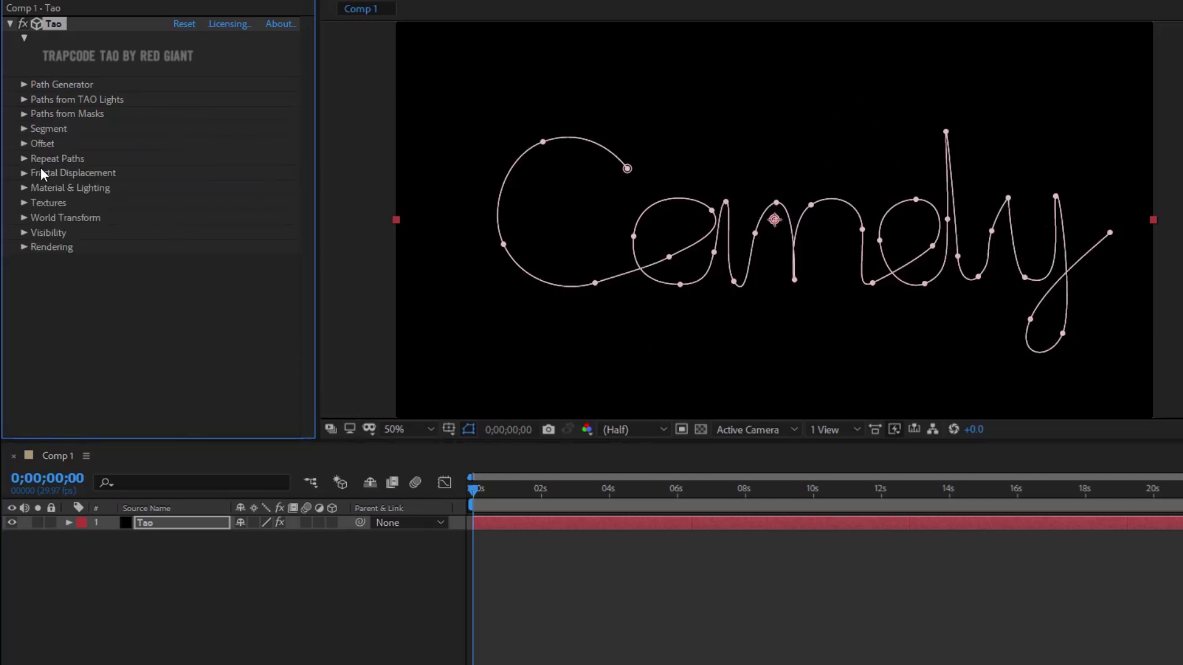
# Step: Create a new light layer named TAO Light and confirm its light settings
pyautogui.rightClick(158, 549)
pyautogui.moveTo(189, 379)
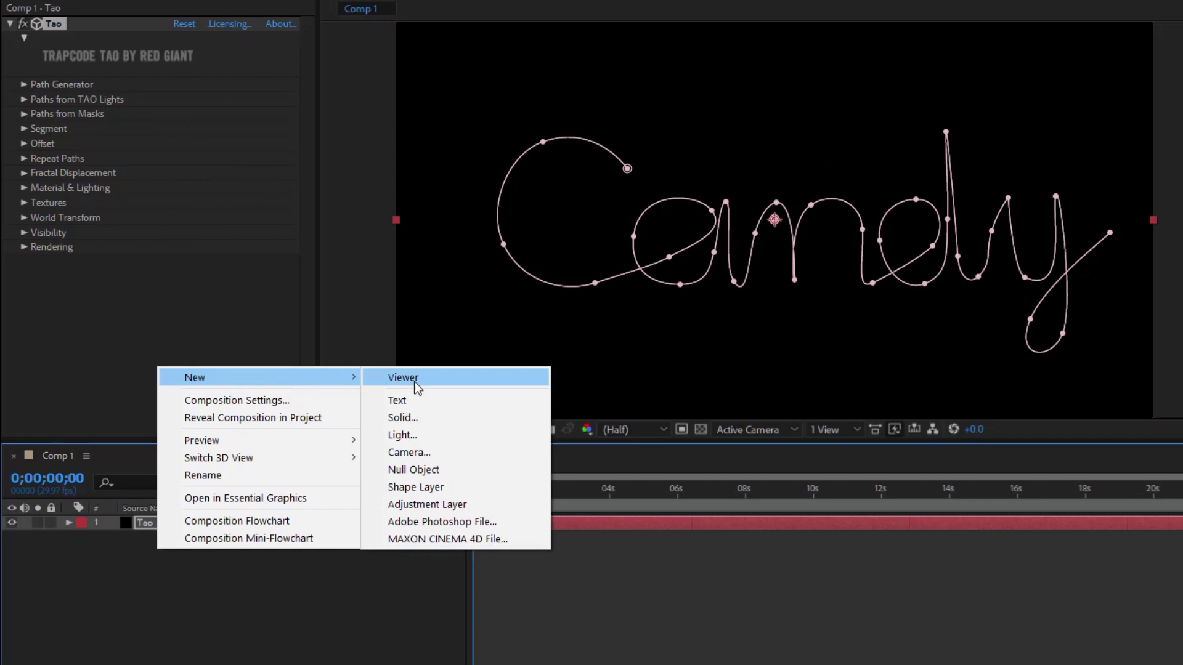
pyautogui.click(409, 434)
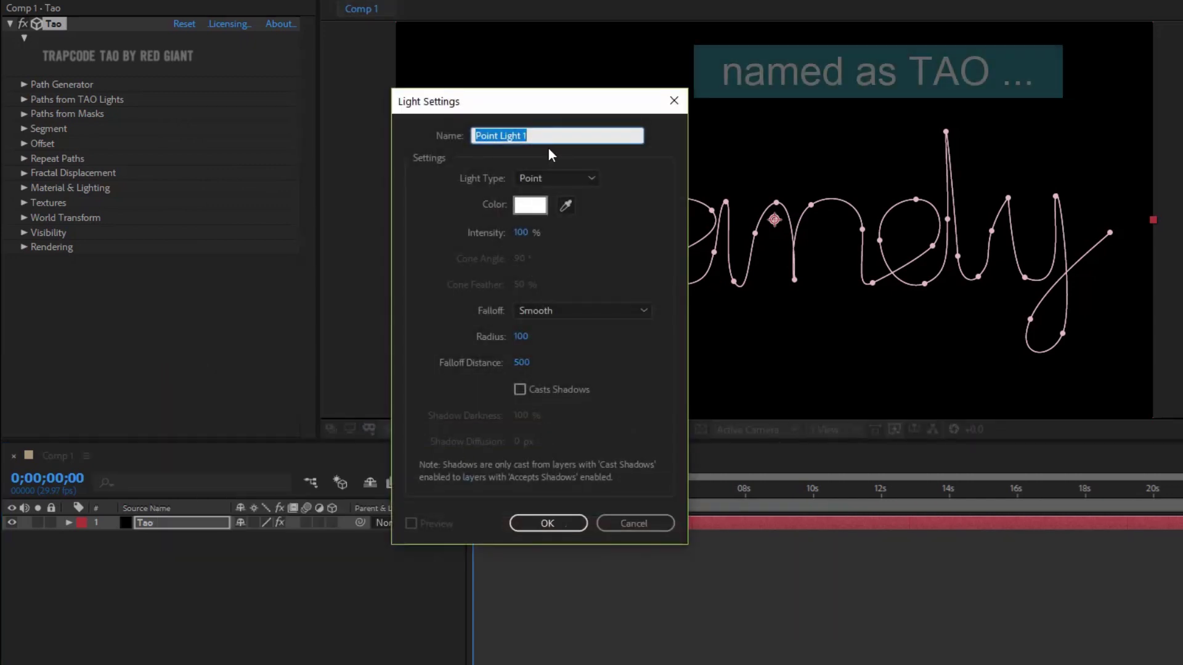
pyautogui.write('TAO Light')
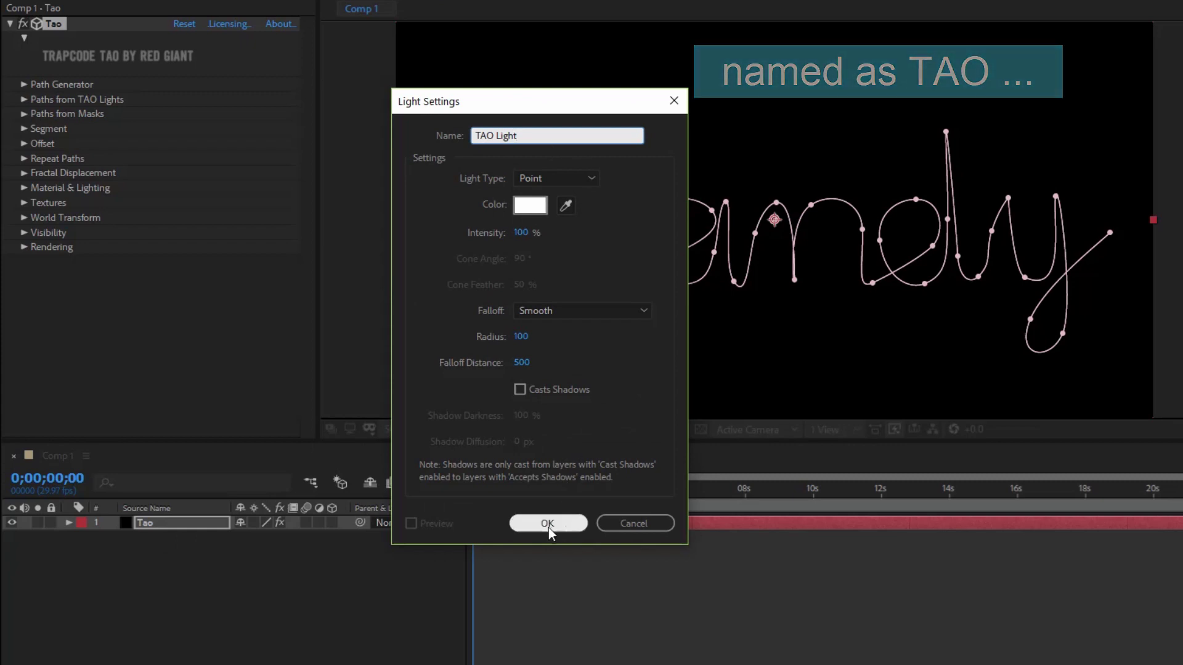
pyautogui.click(549, 527)
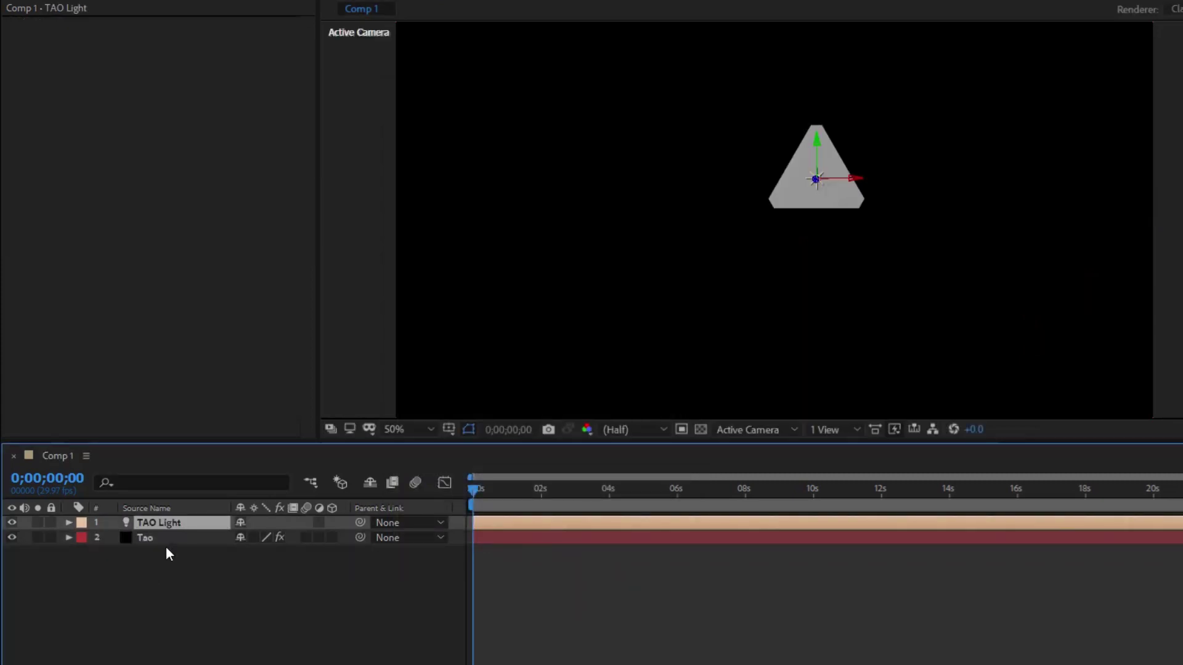
# Step: Copy the Mask Path of the Tao layer's Mask 1
pyautogui.click(132, 538)
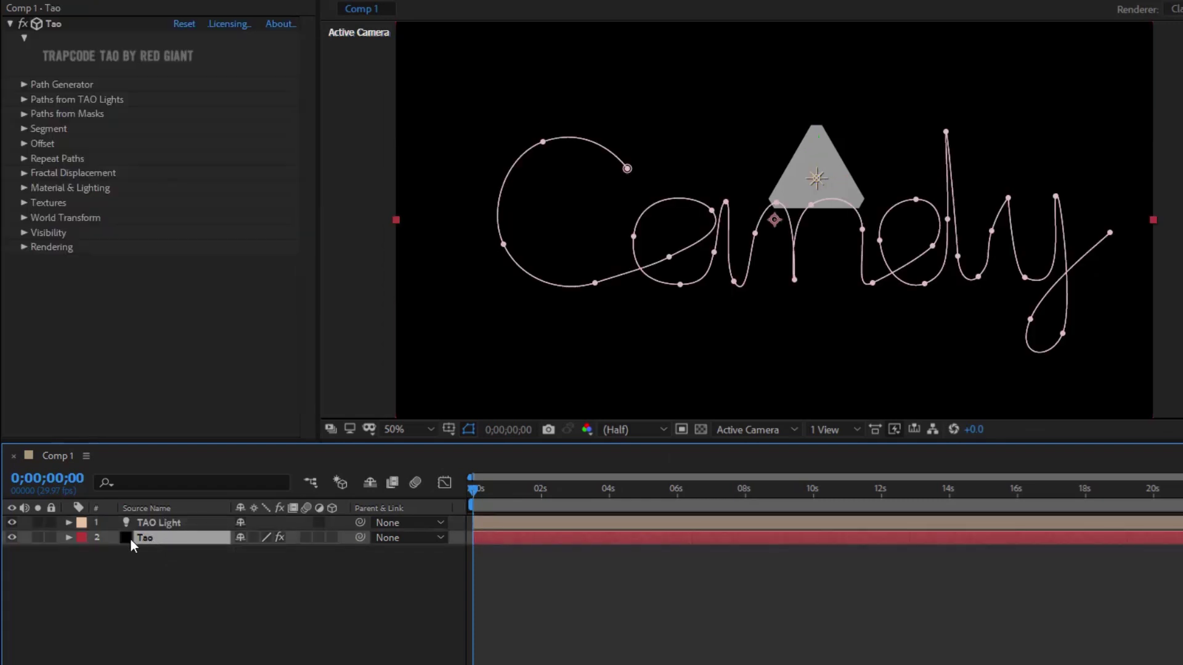
pyautogui.click(69, 538)
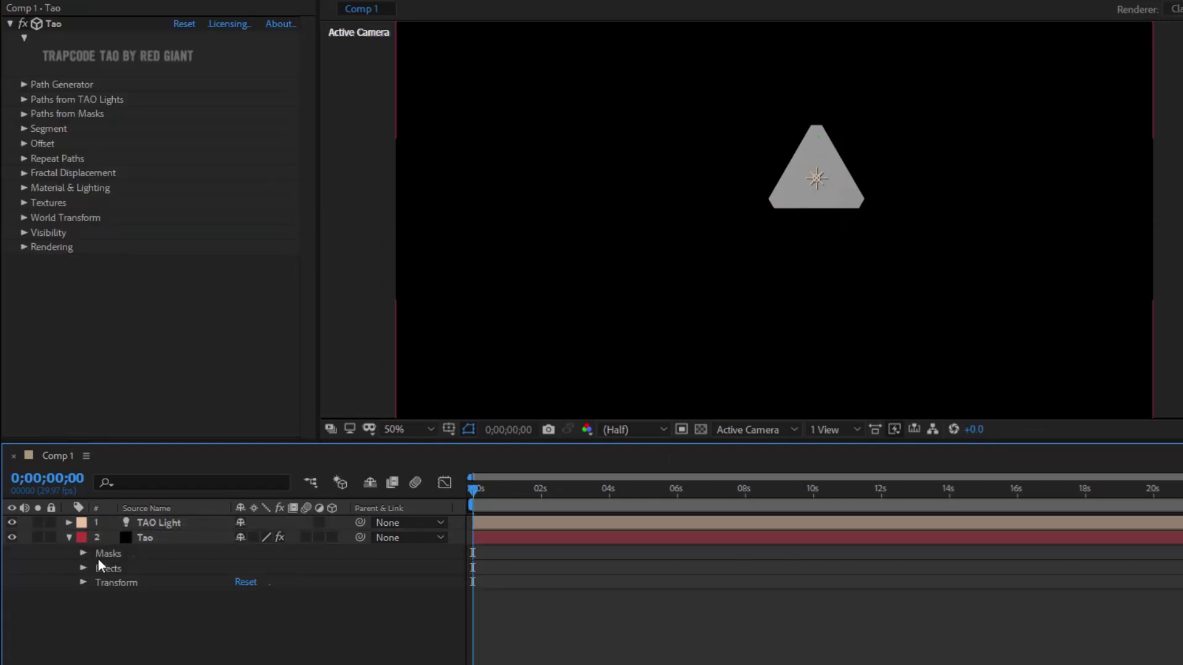
pyautogui.click(83, 554)
pyautogui.click(98, 568)
pyautogui.click(139, 568)
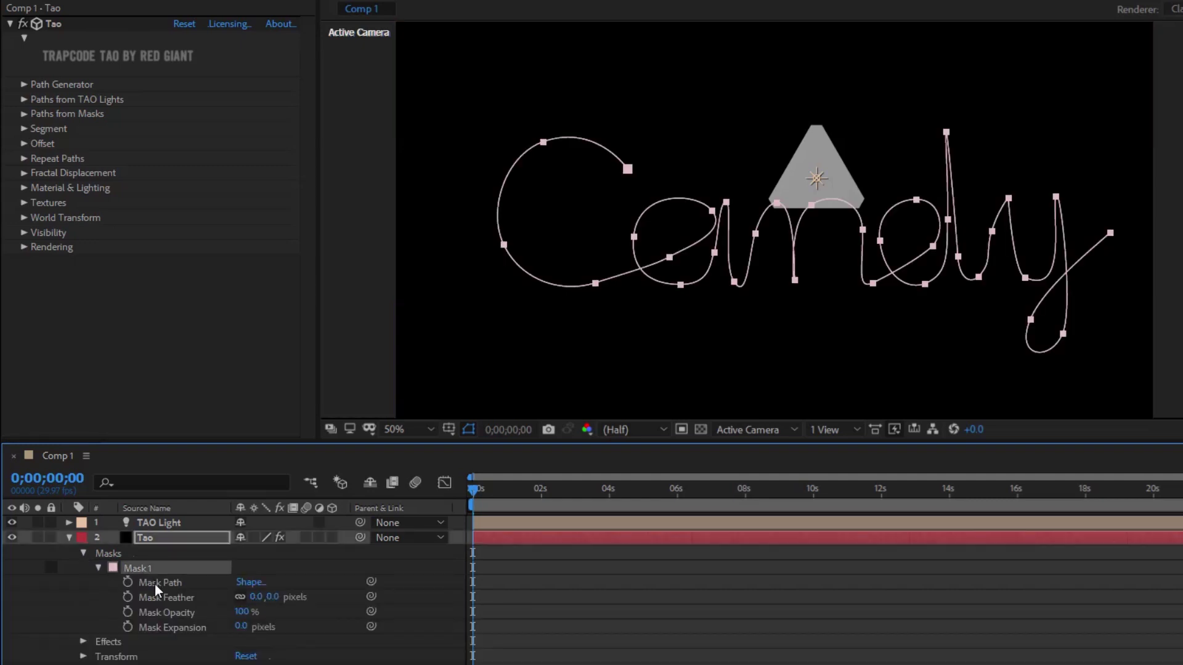
pyautogui.click(154, 585)
pyautogui.click(40, 14)
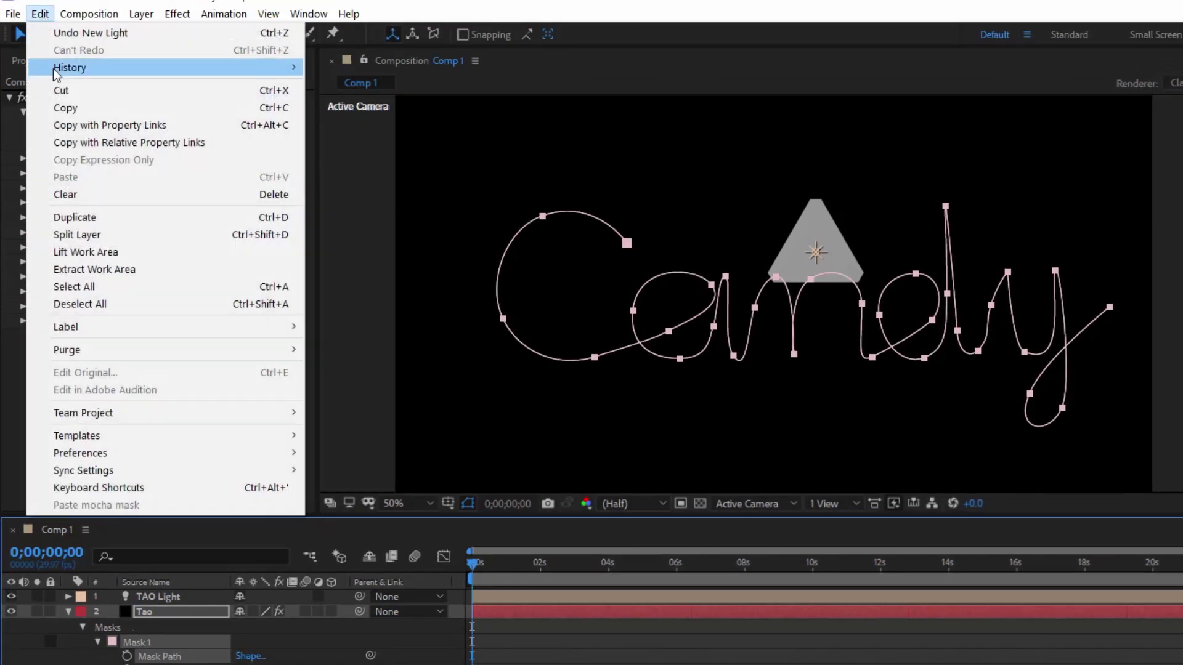
pyautogui.click(74, 111)
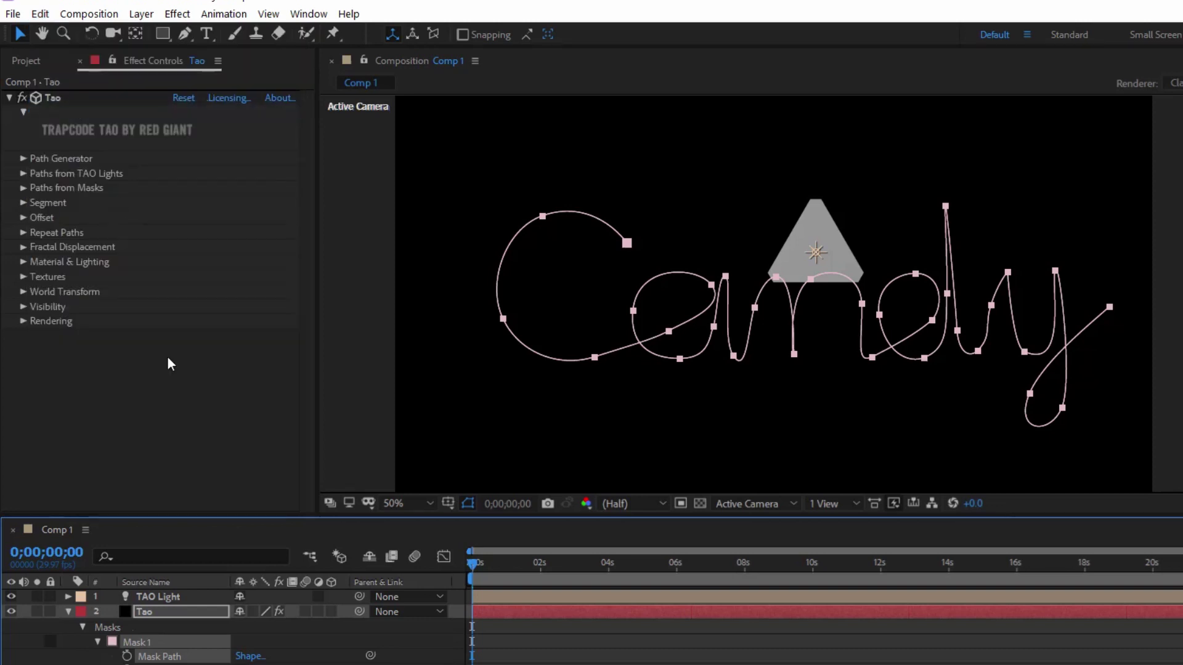
# Step: Paste the Candy path into TAO Light's Position at the first frame as its motion path
pyautogui.click(69, 482)
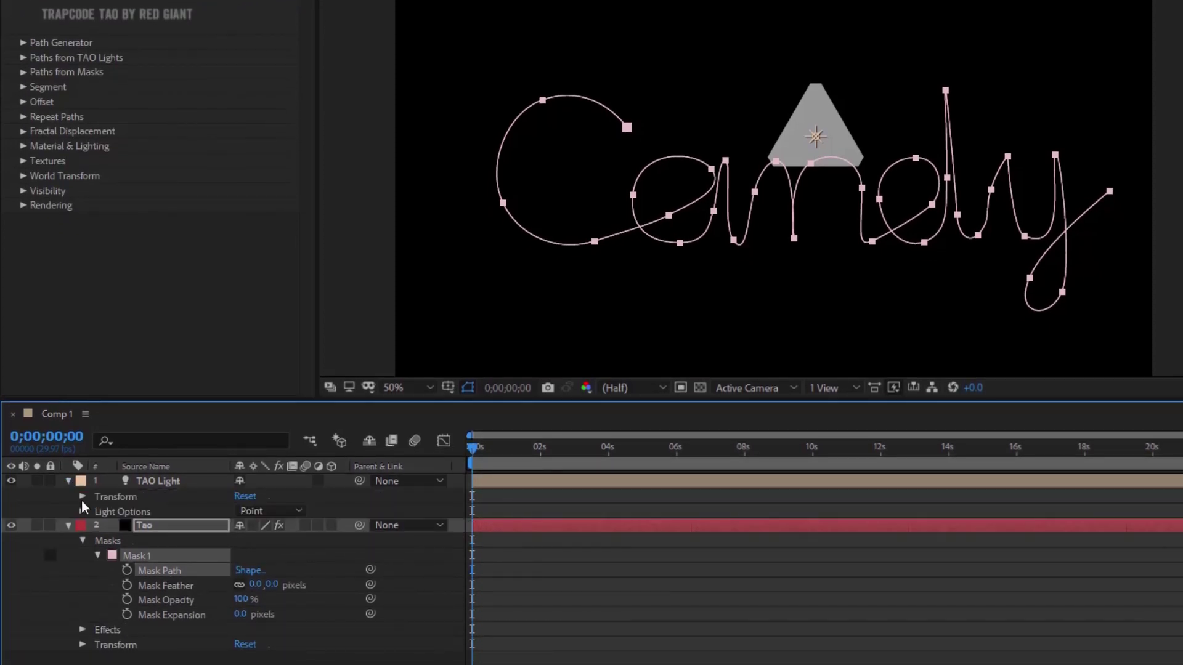
pyautogui.click(83, 497)
pyautogui.click(137, 513)
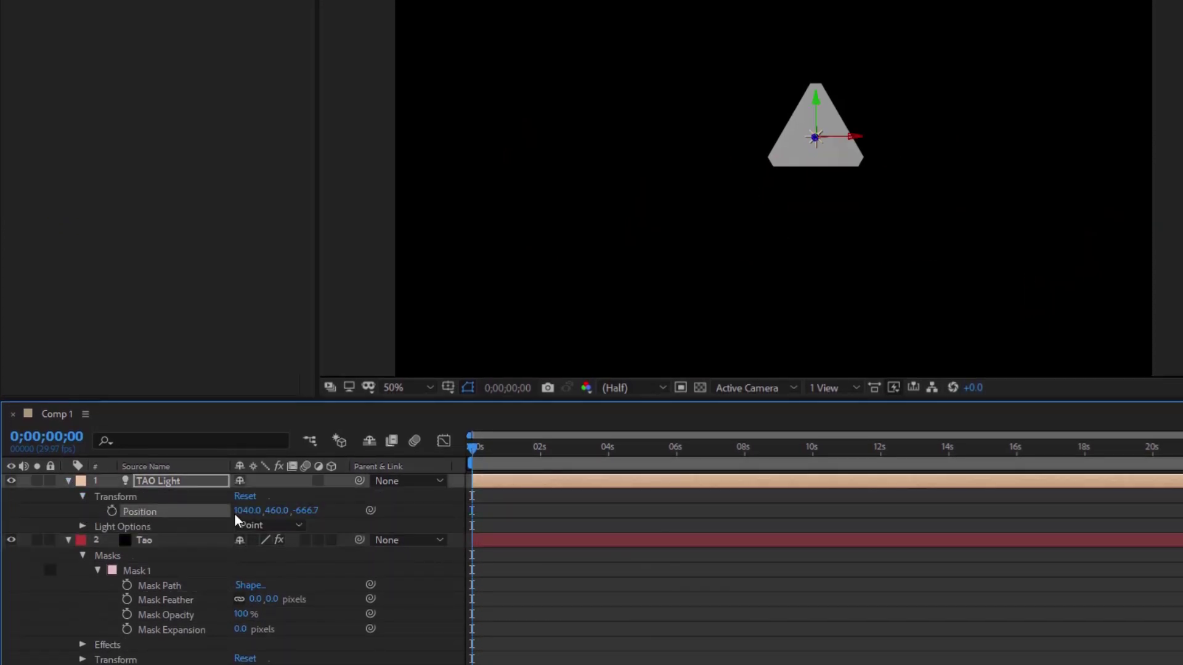
pyautogui.moveTo(482, 455); pyautogui.dragTo(453, 454)
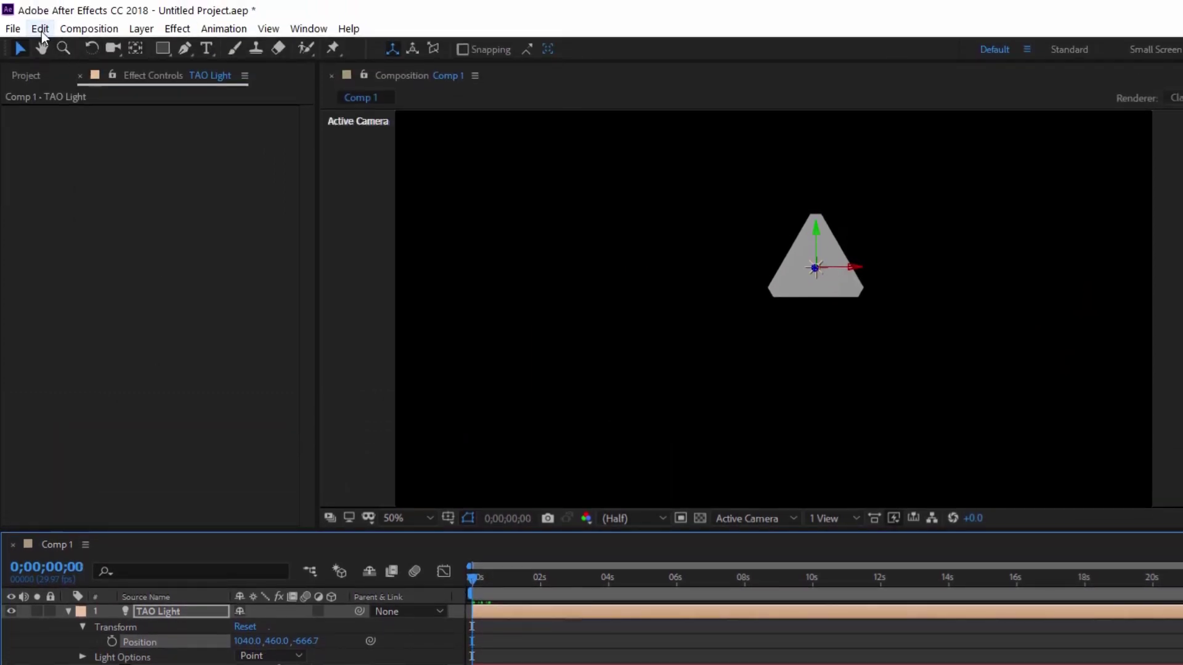
pyautogui.click(40, 29)
pyautogui.click(64, 192)
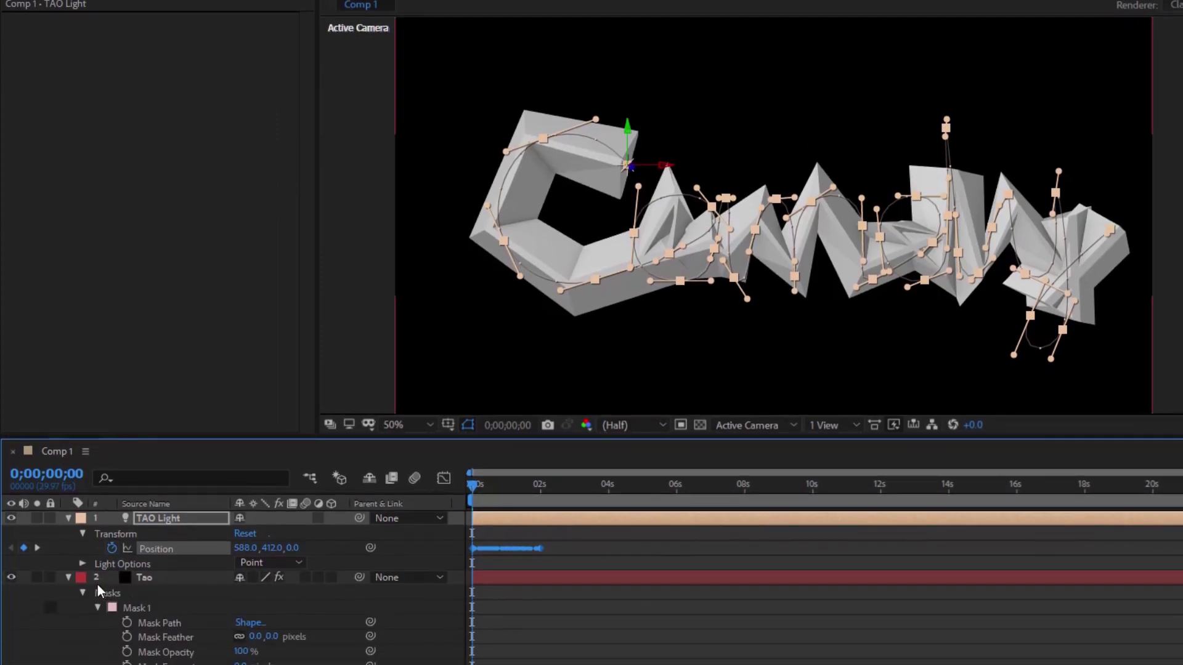
# Step: Clear Mask 1 from the Tao layer and collapse TAO Light's properties
pyautogui.click(136, 607)
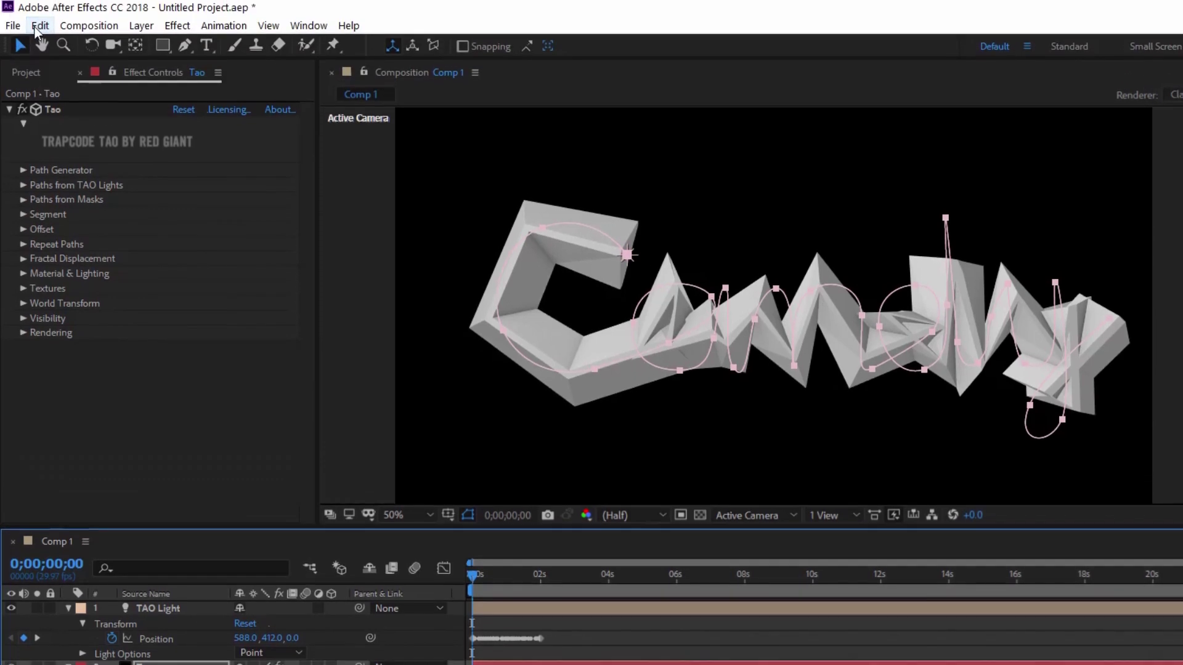
pyautogui.click(40, 29)
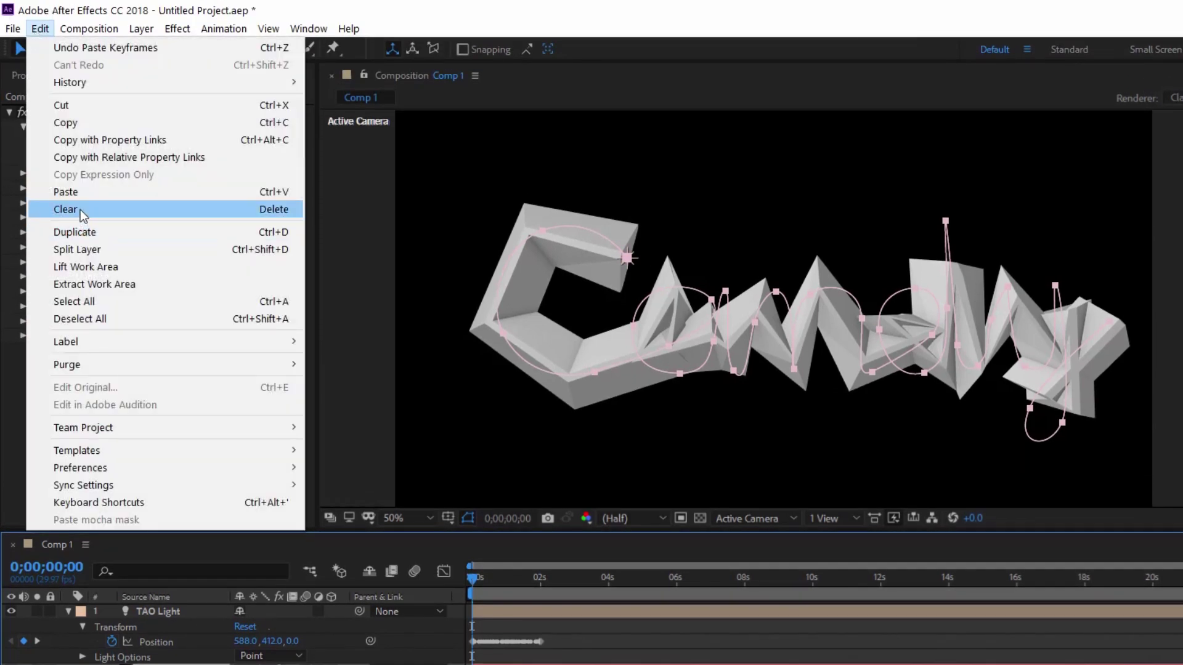
pyautogui.click(80, 210)
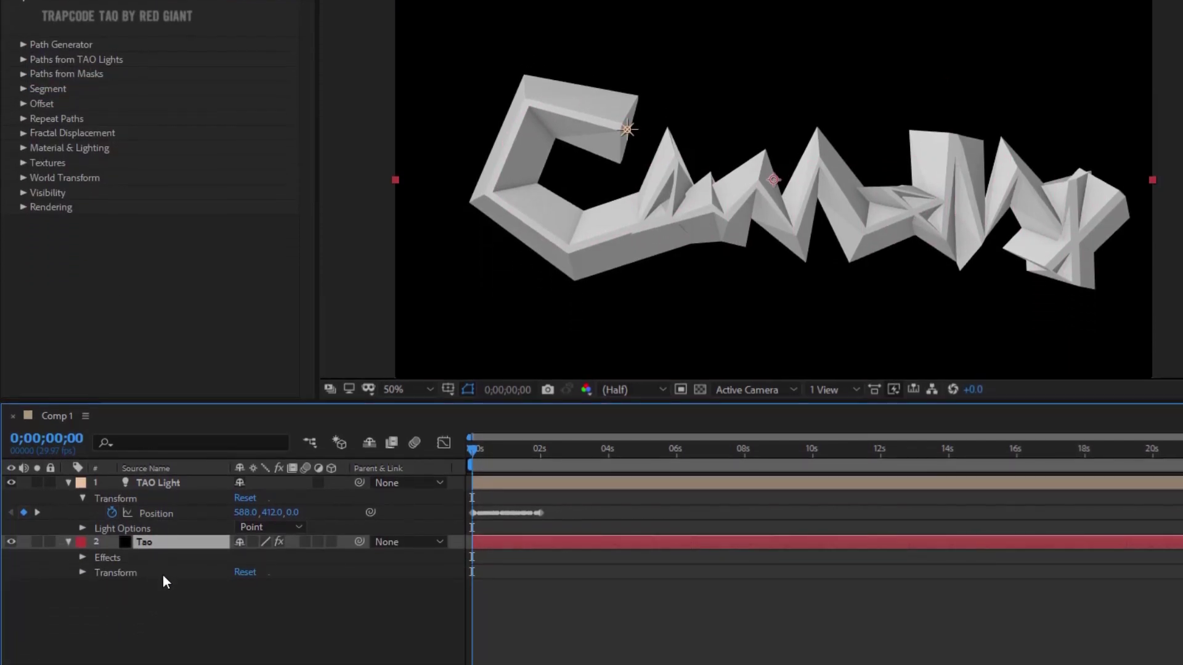
pyautogui.click(68, 482)
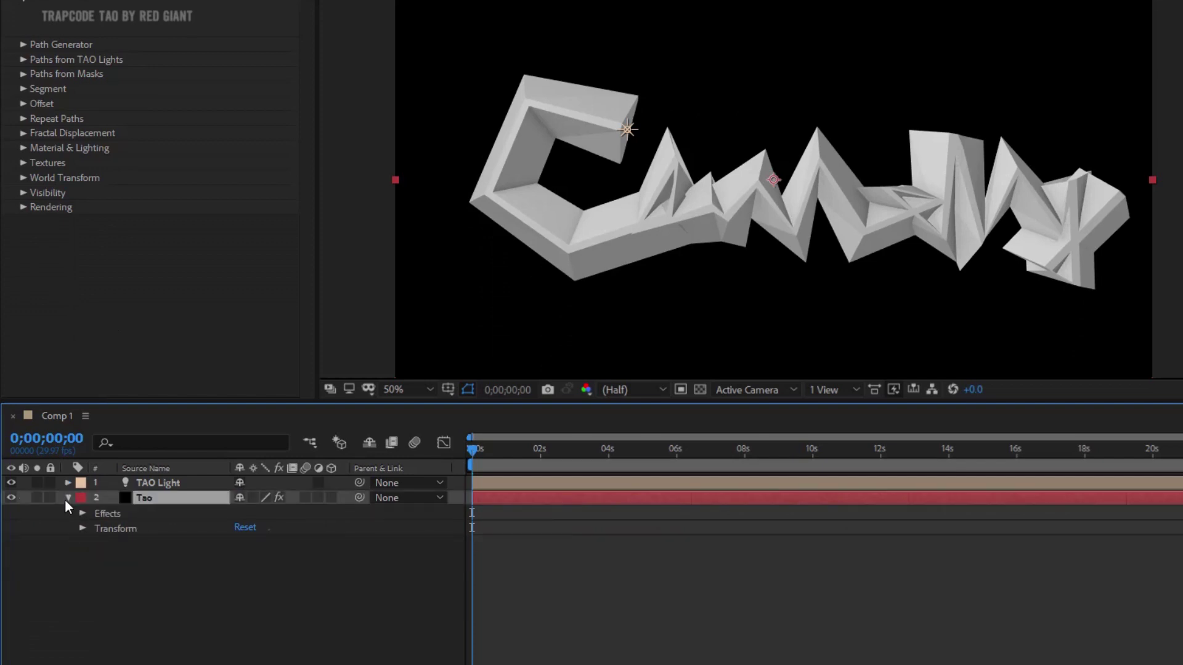
# Step: Expand Tao's Segment settings, raise Segments and reduce the tube Size to 28
pyautogui.click(68, 498)
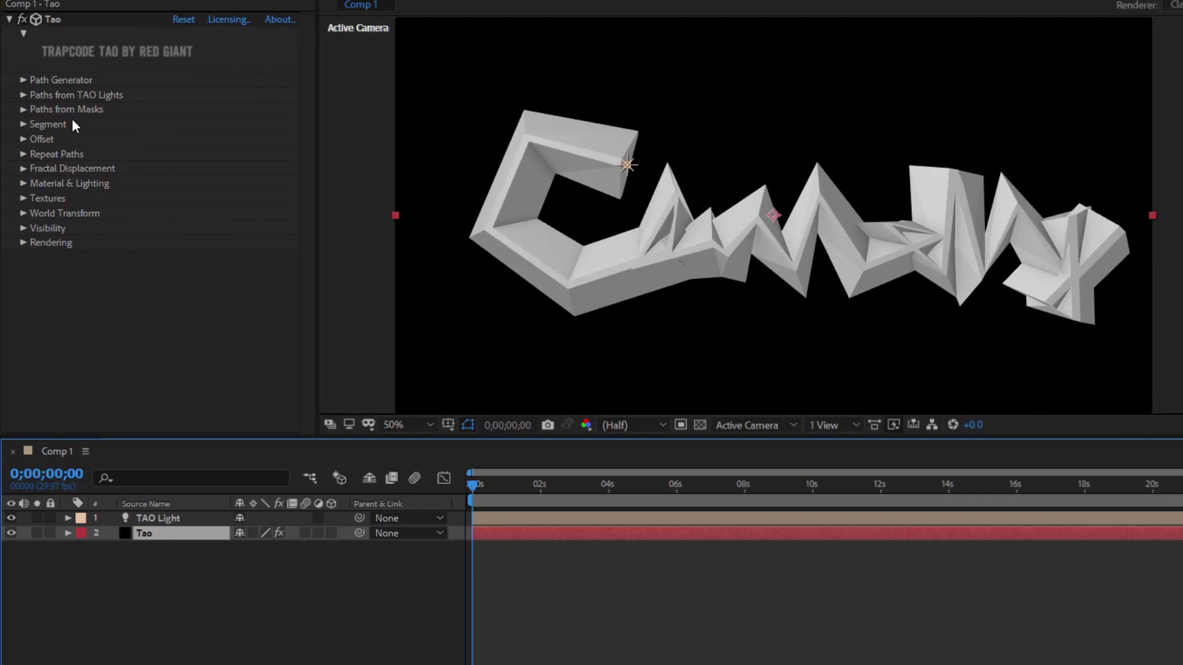
pyautogui.click(27, 111)
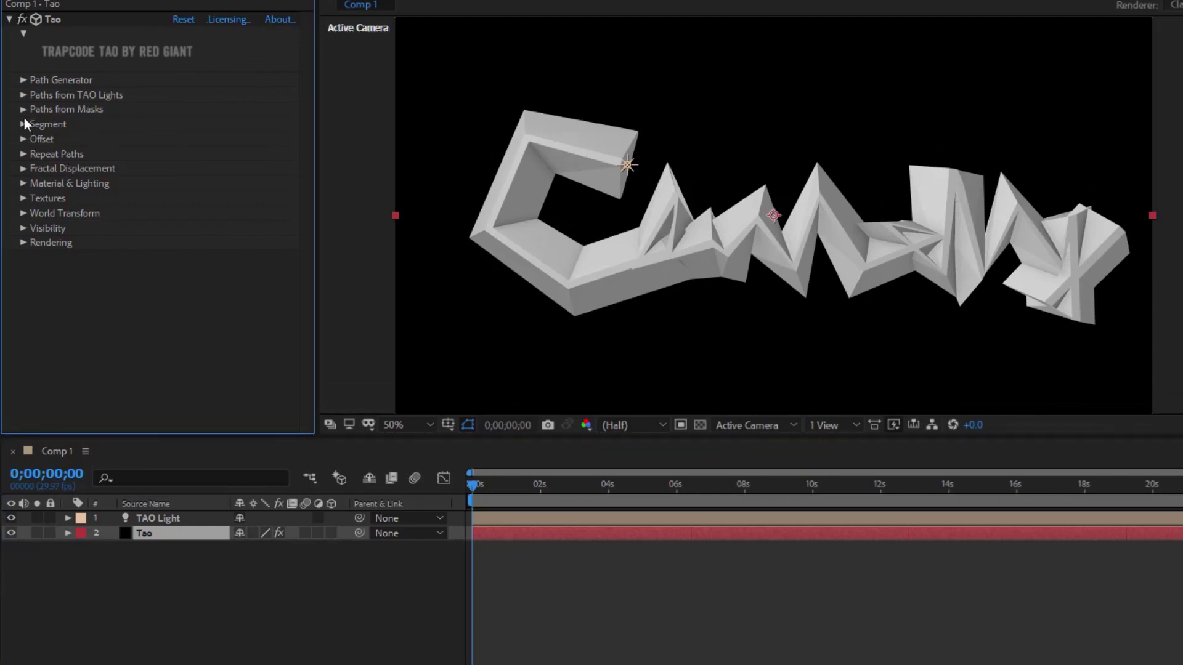
pyautogui.click(23, 124)
pyautogui.scroll(-2, 36, 132)
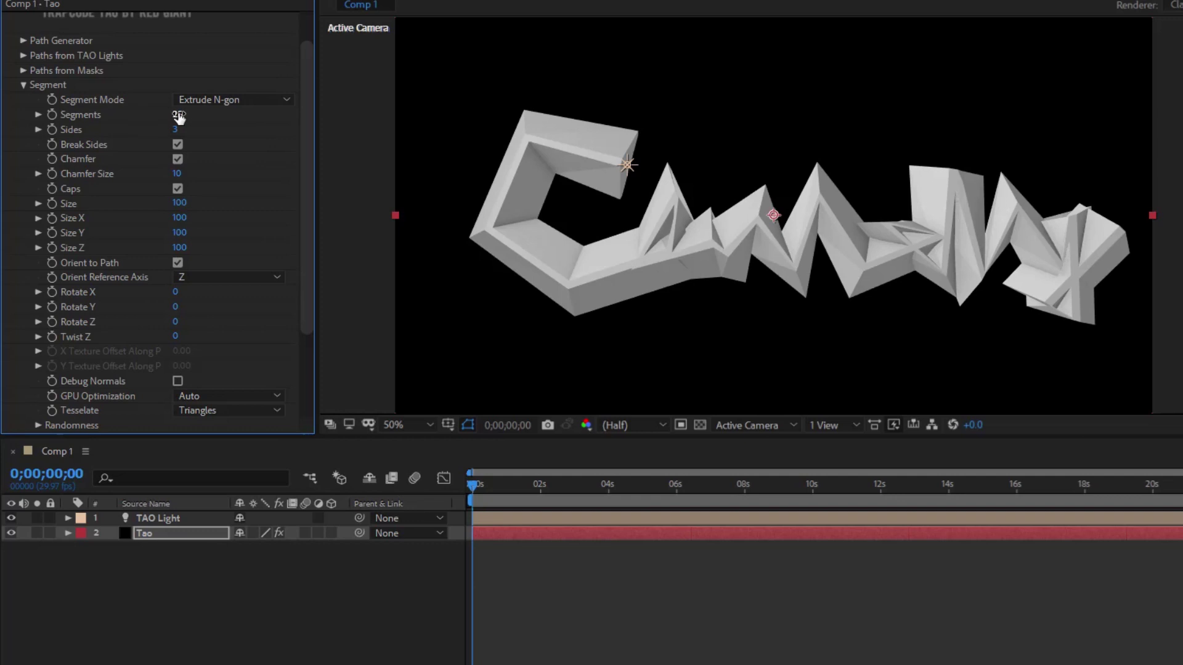
pyautogui.moveTo(187, 113); pyautogui.dragTo(203, 114)
pyautogui.moveTo(210, 113); pyautogui.dragTo(222, 133)
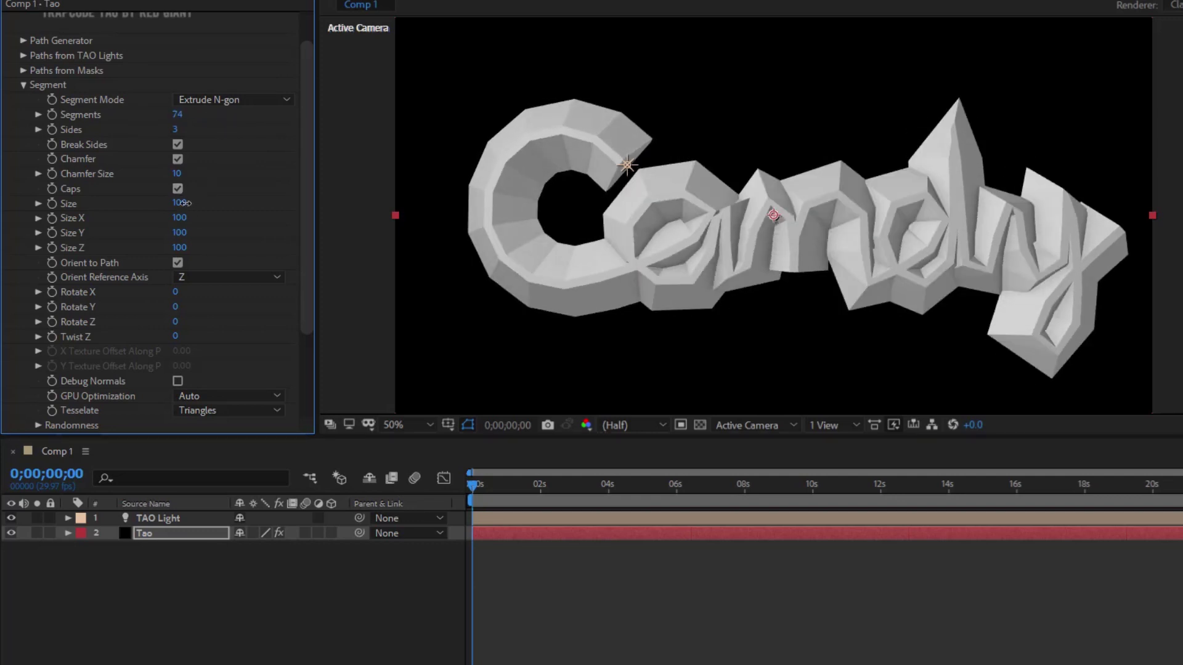
pyautogui.moveTo(185, 203); pyautogui.dragTo(131, 218)
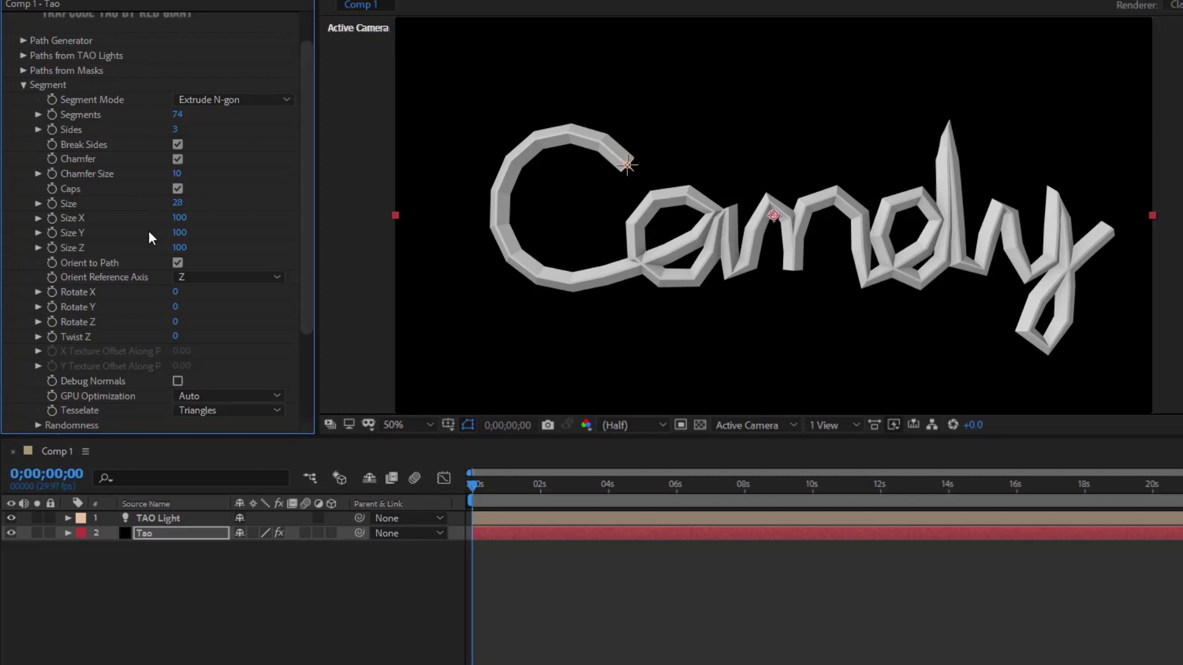
# Step: Set Sides to 6 and Segments to 2000 for a smooth round tube
pyautogui.click(176, 130)
pyautogui.write('6')
pyautogui.press('Return')
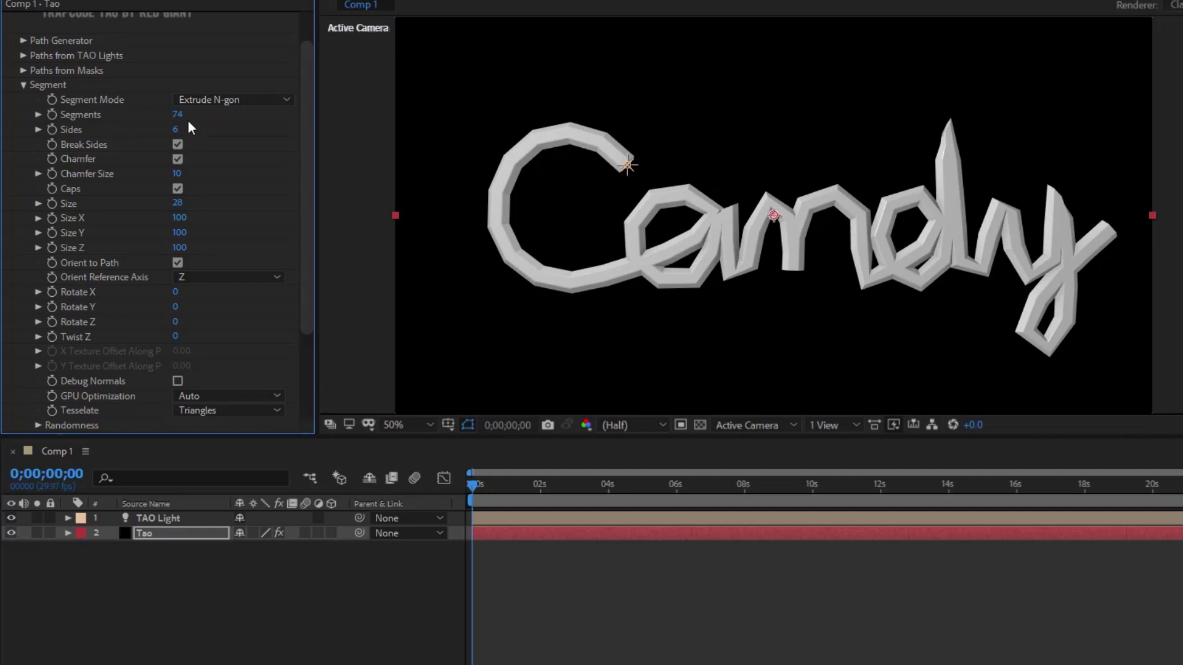
pyautogui.moveTo(179, 115)
pyautogui.mouseDown()
pyautogui.moveTo(405, 127)
pyautogui.moveTo(301, 146)
pyautogui.mouseUp()
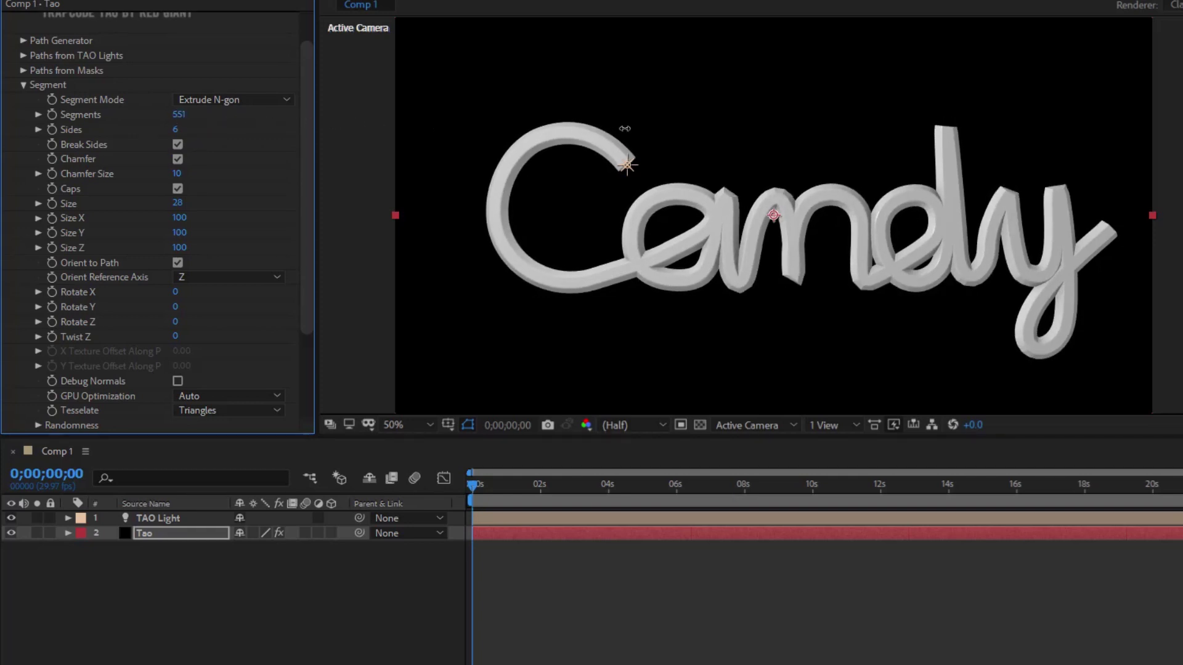
pyautogui.moveTo(196, 124); pyautogui.dragTo(382, 124)
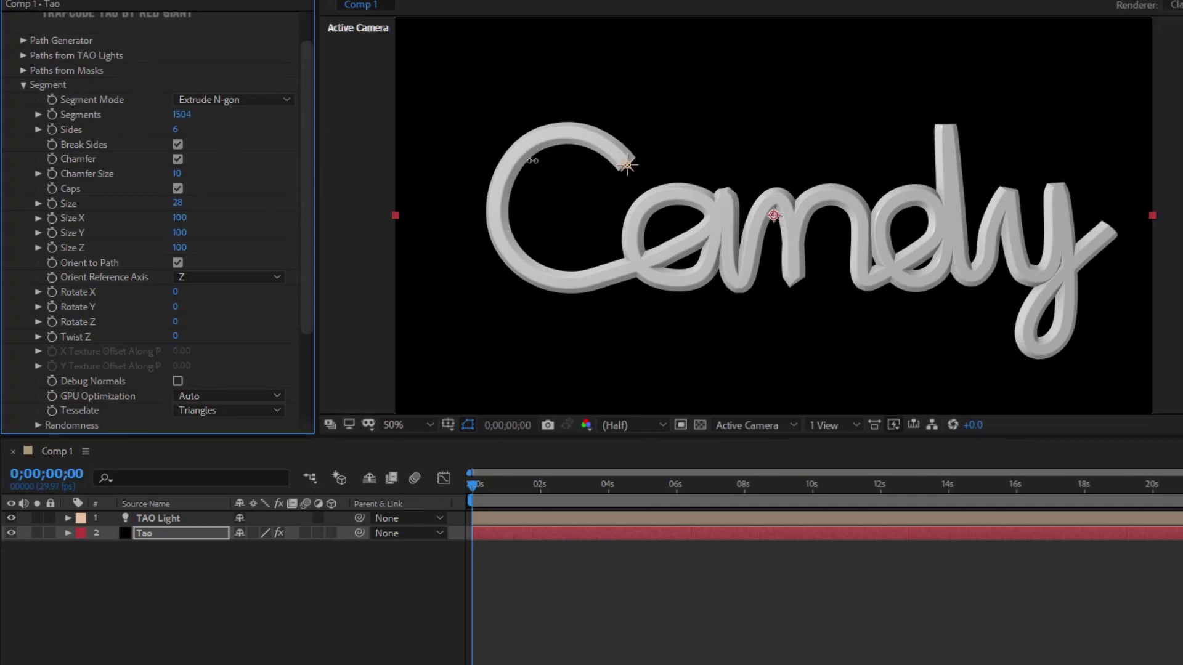
pyautogui.click(183, 115)
pyautogui.write('2000')
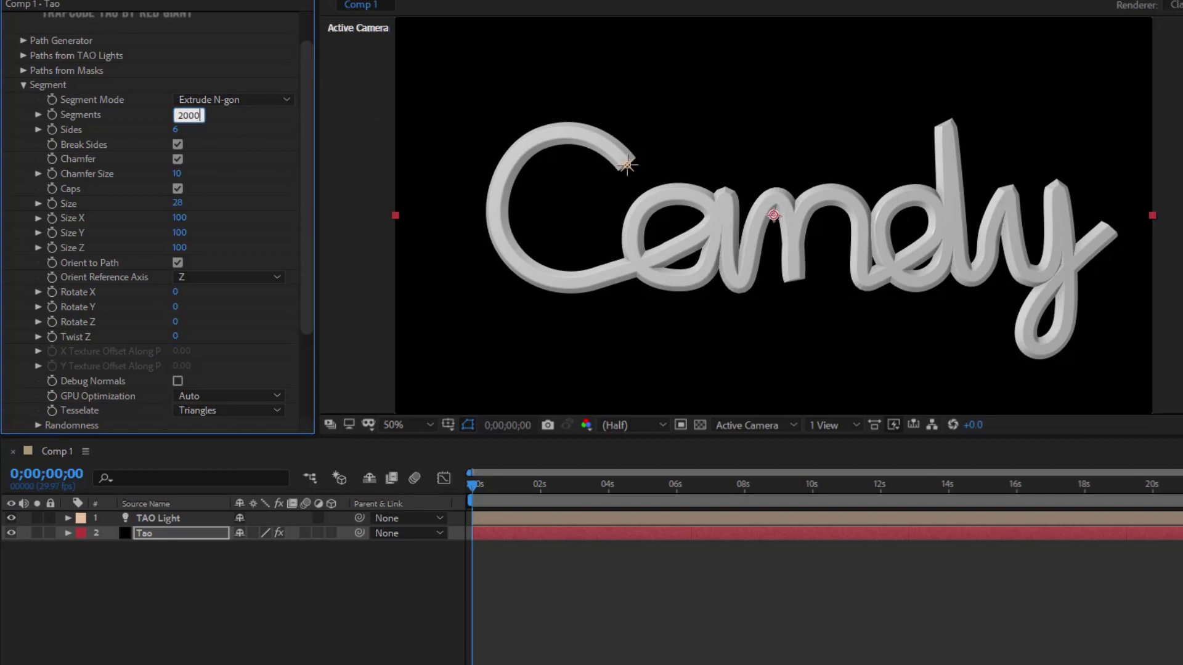
pyautogui.press('Return')
pyautogui.scroll(3, 109, 313)
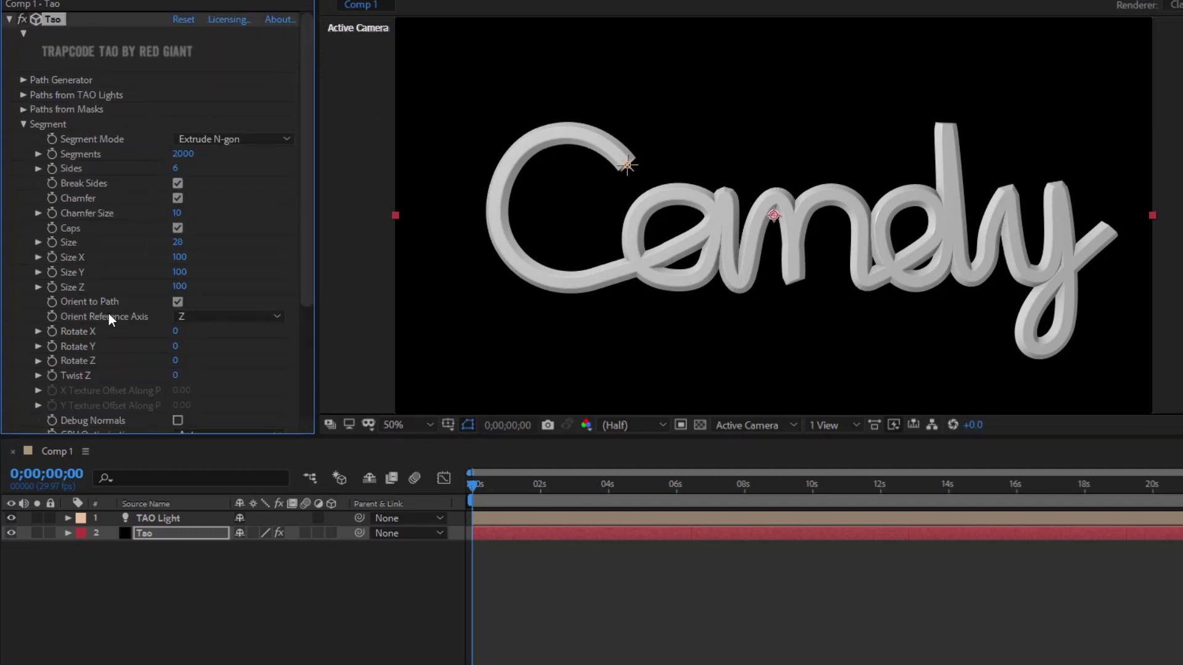
# Step: Add Camera 1 with default 50mm two-node settings, then select TAO Light to view its path
pyautogui.click(159, 520)
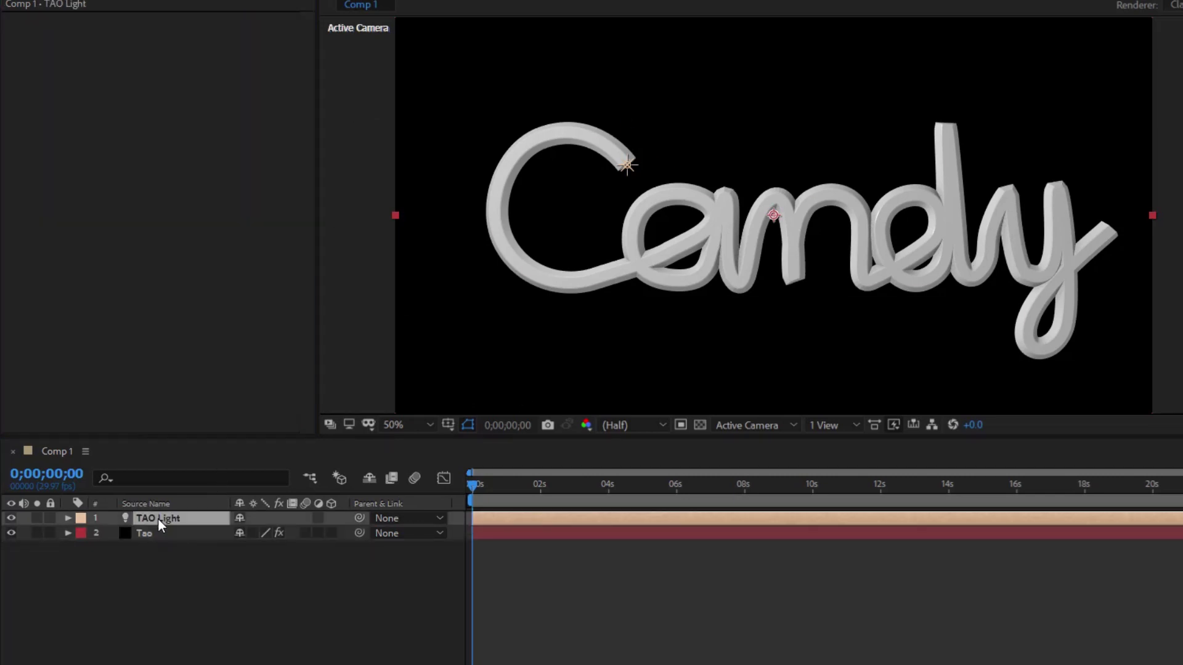
pyautogui.rightClick(159, 569)
pyautogui.moveTo(194, 397)
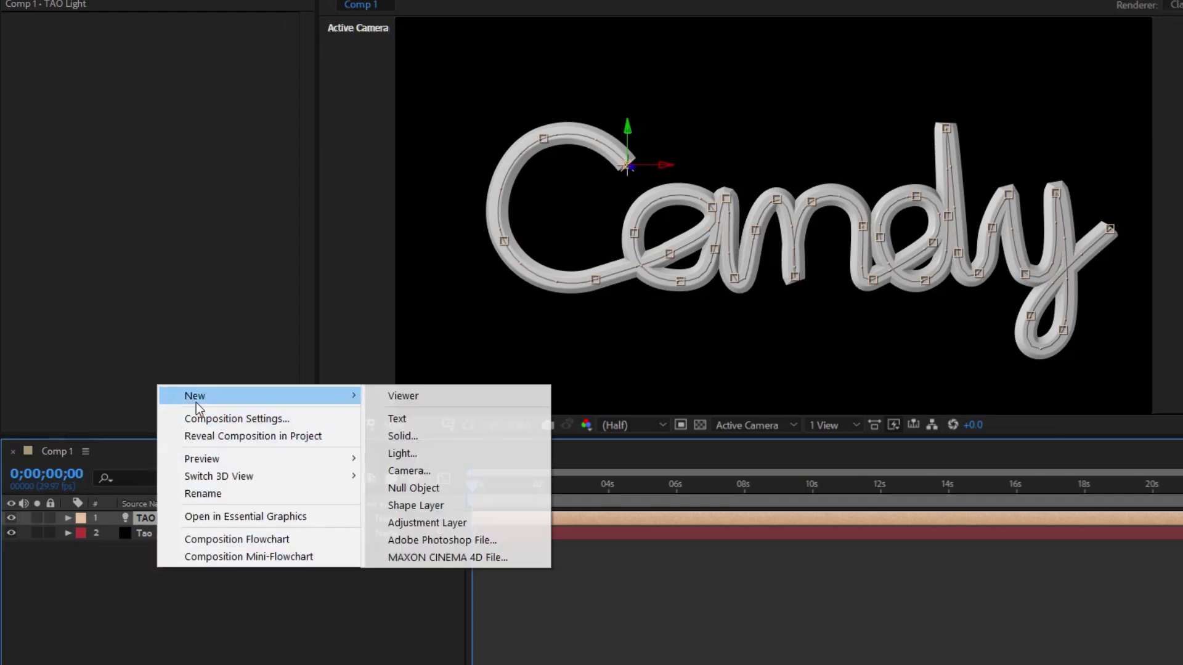
pyautogui.click(408, 471)
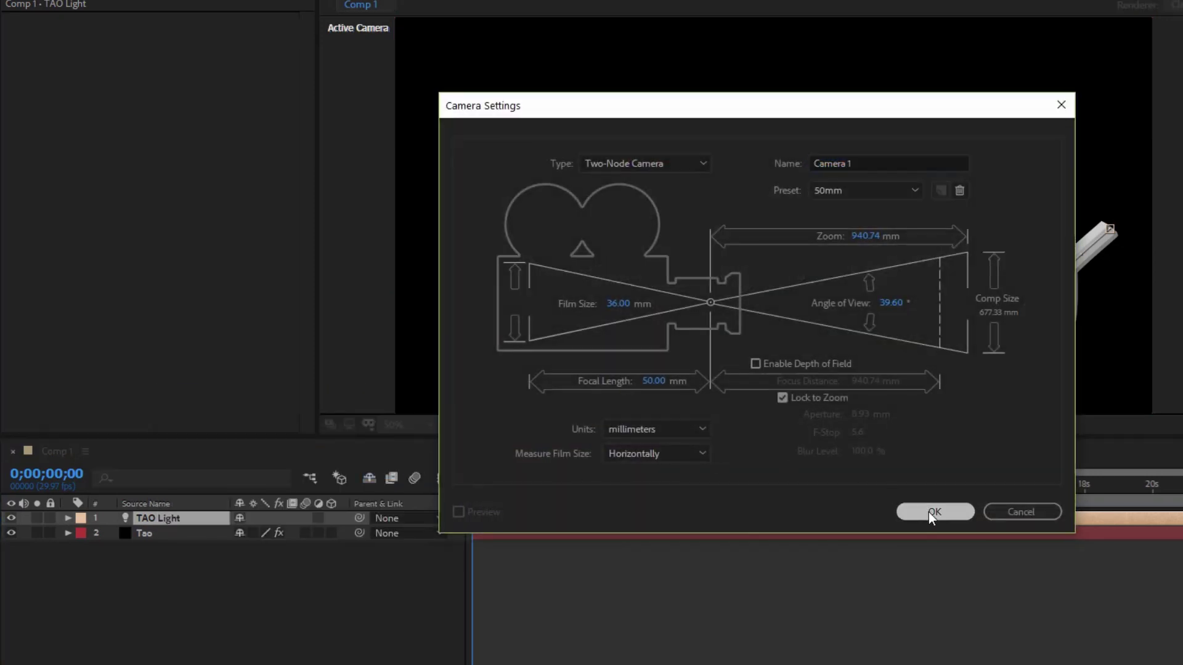
pyautogui.click(929, 512)
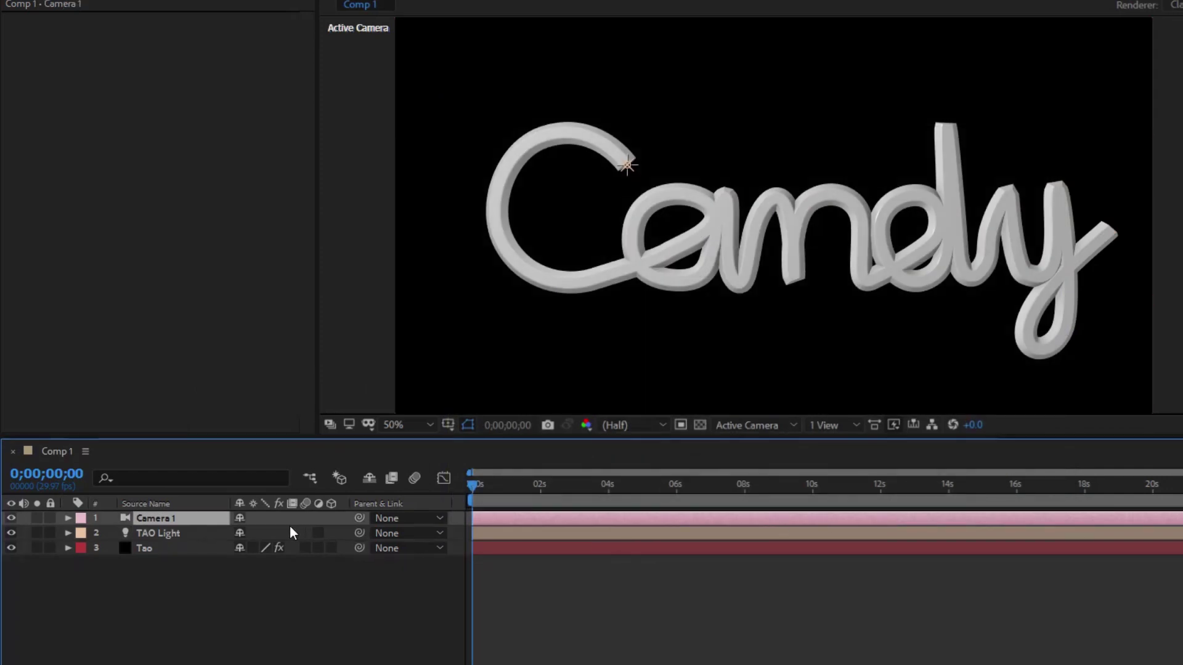
pyautogui.click(156, 533)
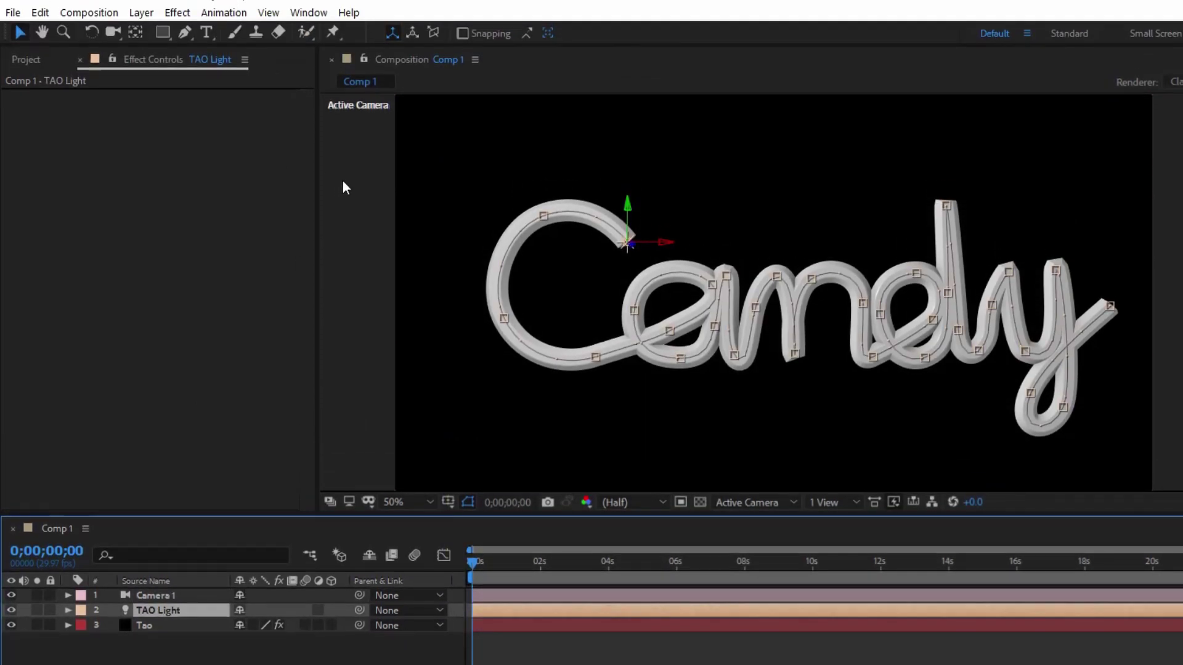
pyautogui.click(343, 188)
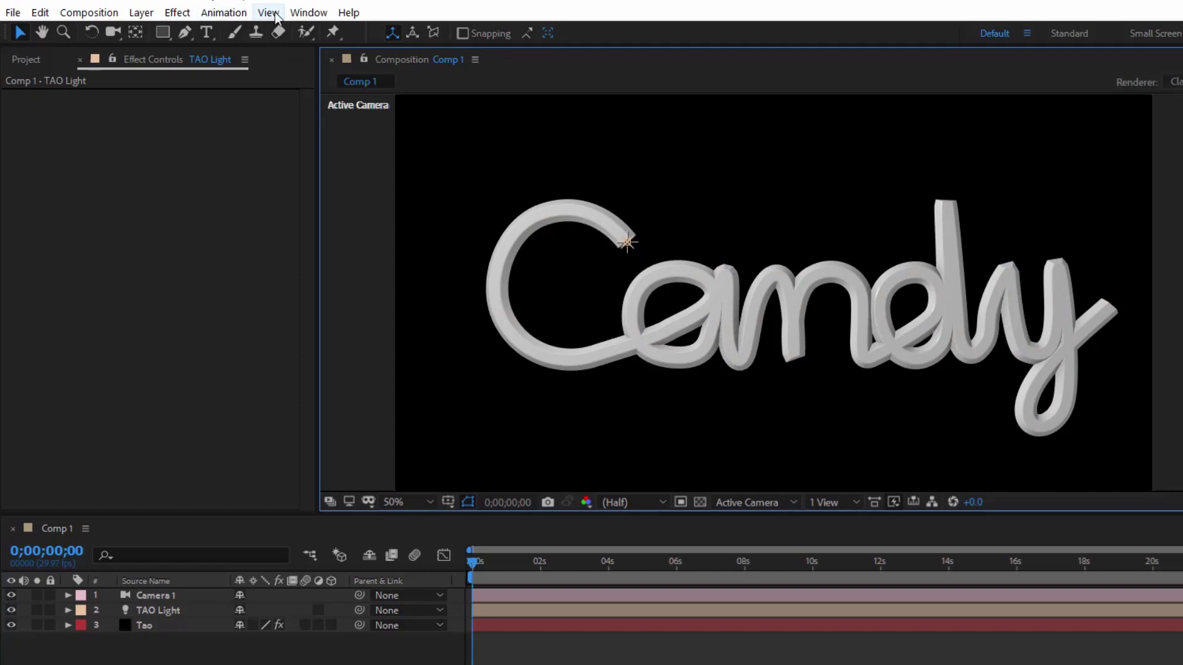
# Step: Add a second viewer set to the Top 3D view and pan it to show the tube
pyautogui.click(269, 13)
pyautogui.click(291, 31)
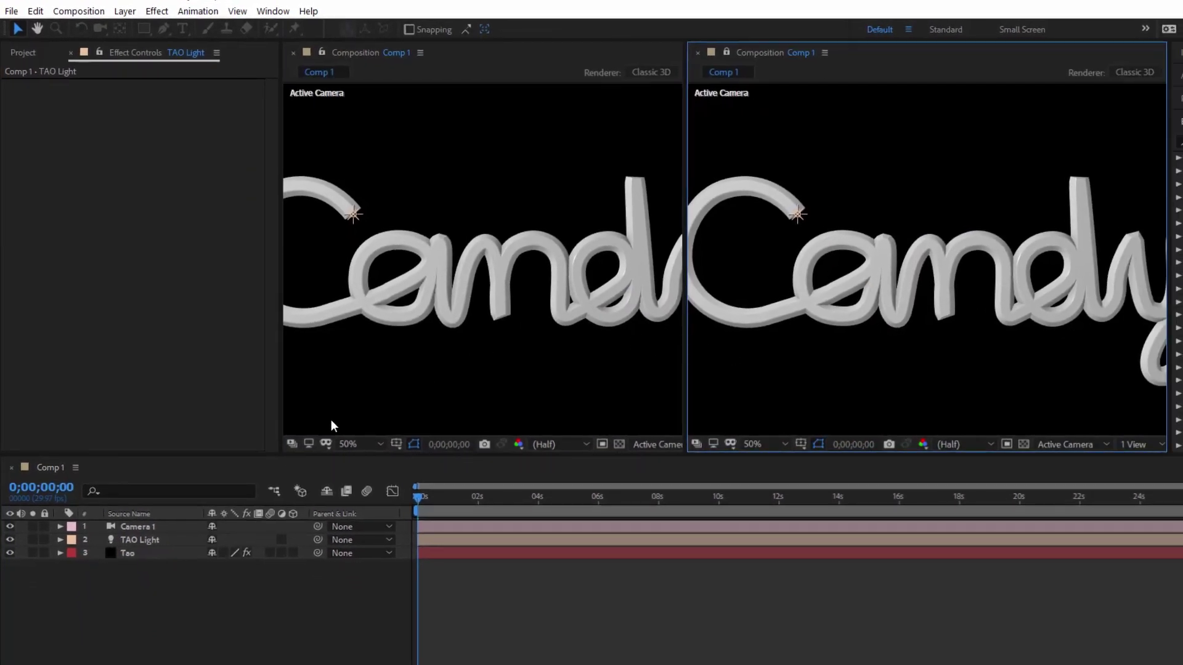
pyautogui.click(651, 446)
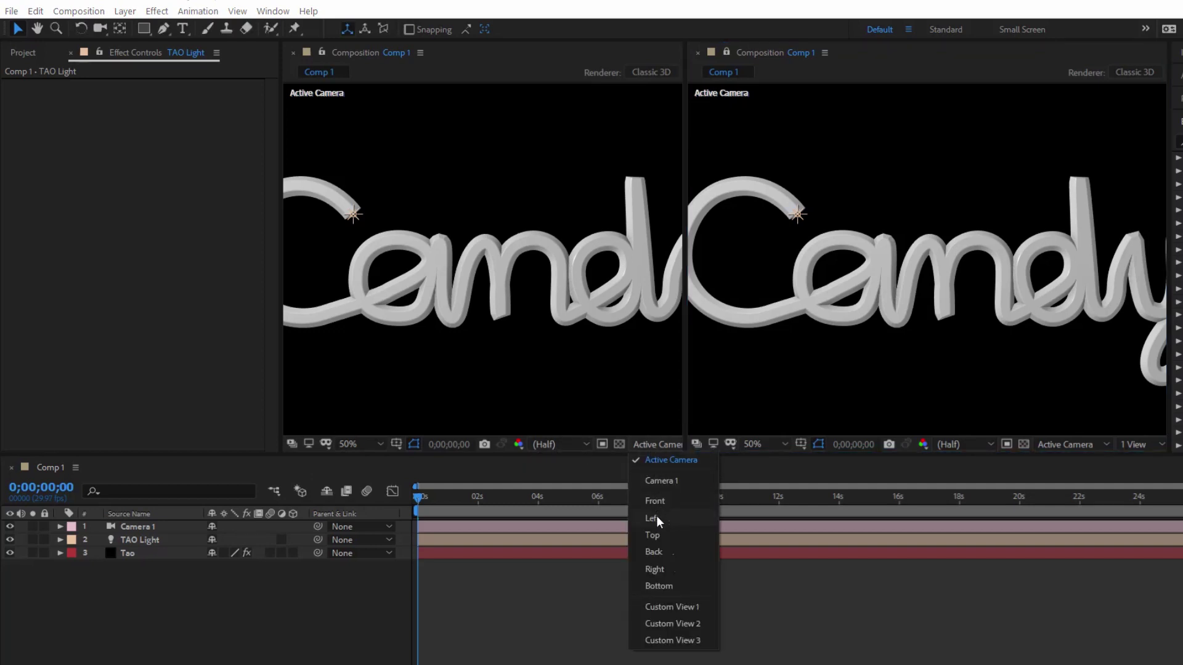
pyautogui.click(658, 535)
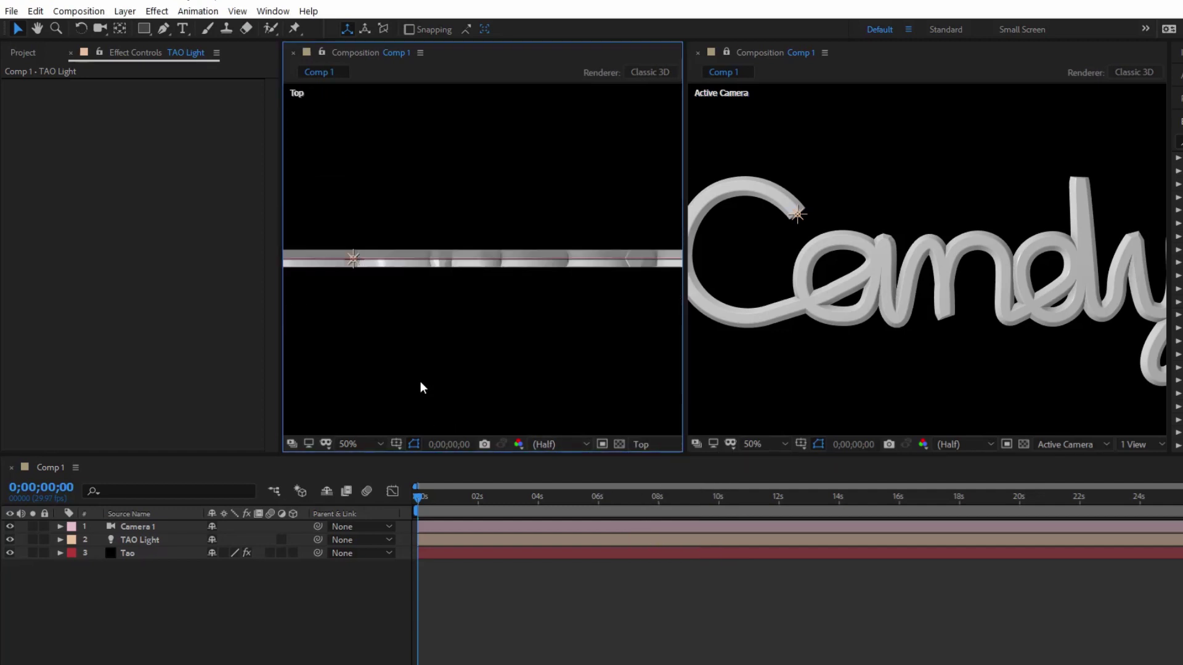
pyautogui.press('h')
pyautogui.moveTo(404, 335); pyautogui.dragTo(606, 363)
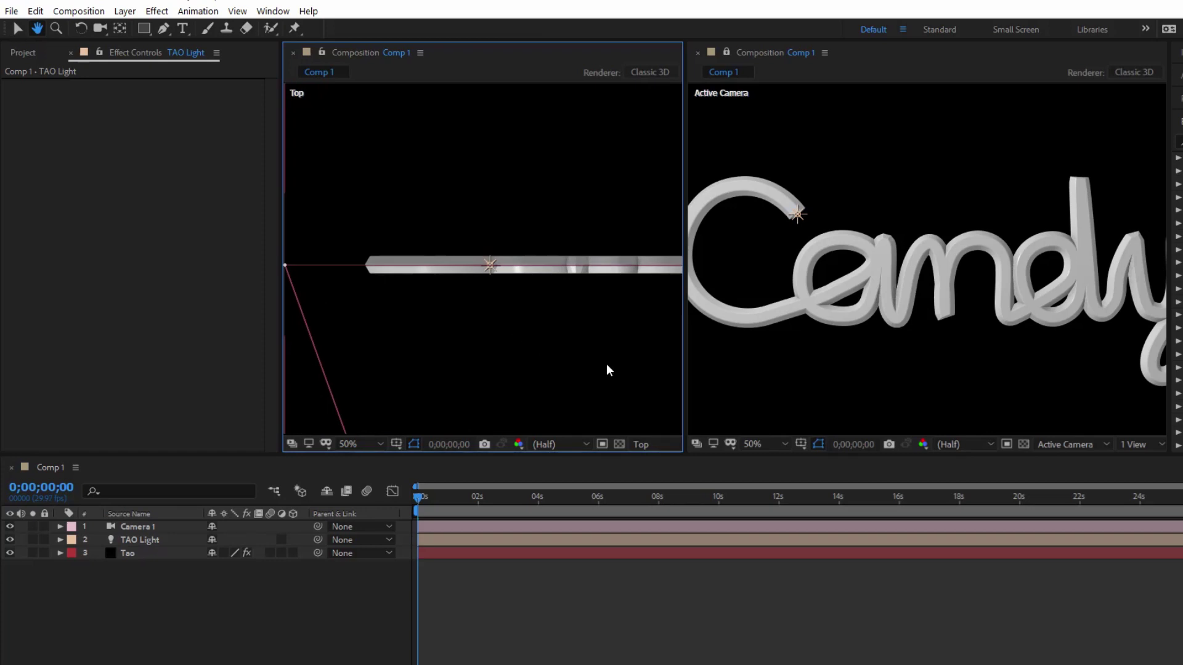
pyautogui.press('v')
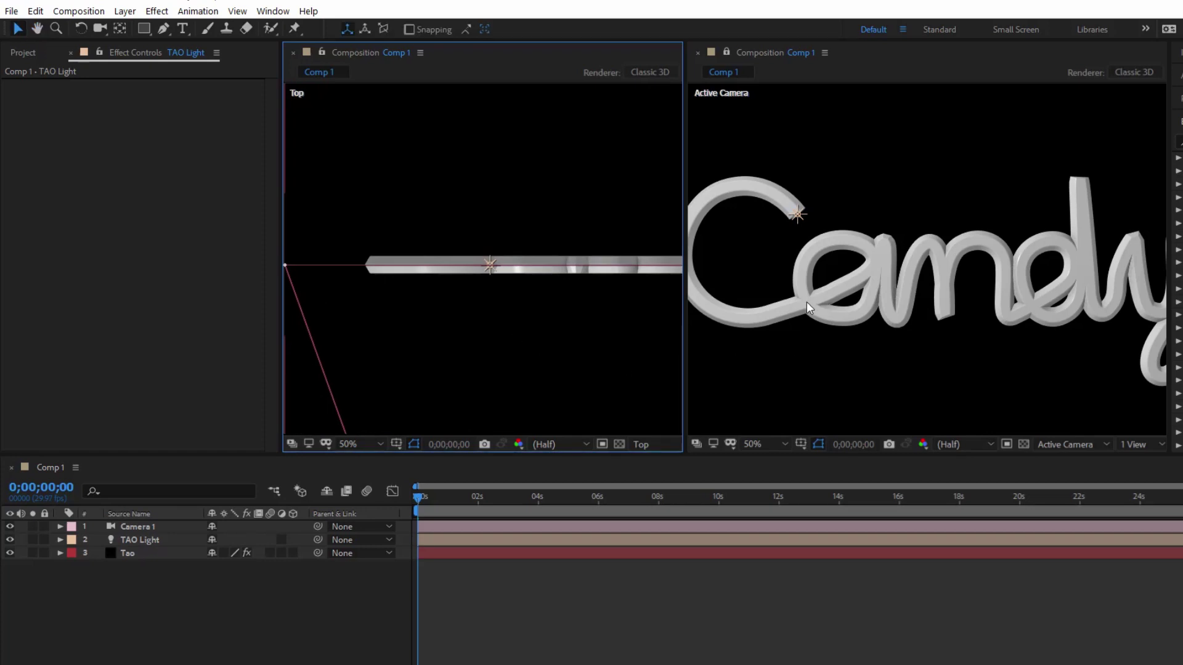
# Step: Select the TAO Light layer and push a lower C path point back in depth
pyautogui.click(807, 301)
pyautogui.click(150, 540)
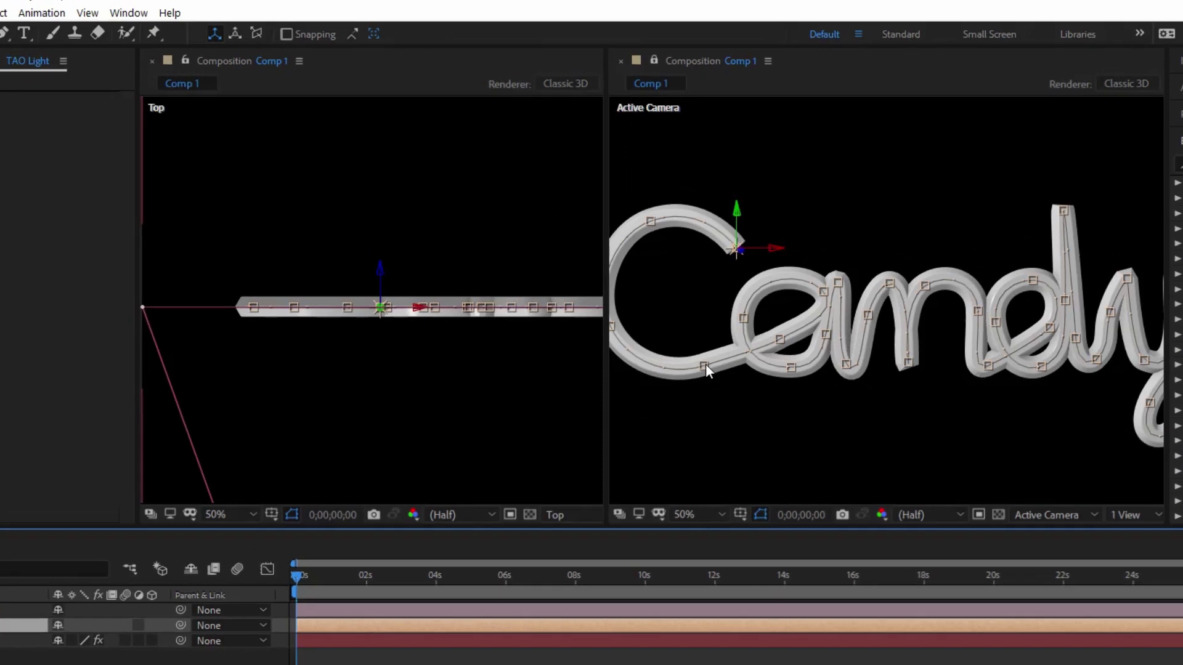
pyautogui.click(705, 365)
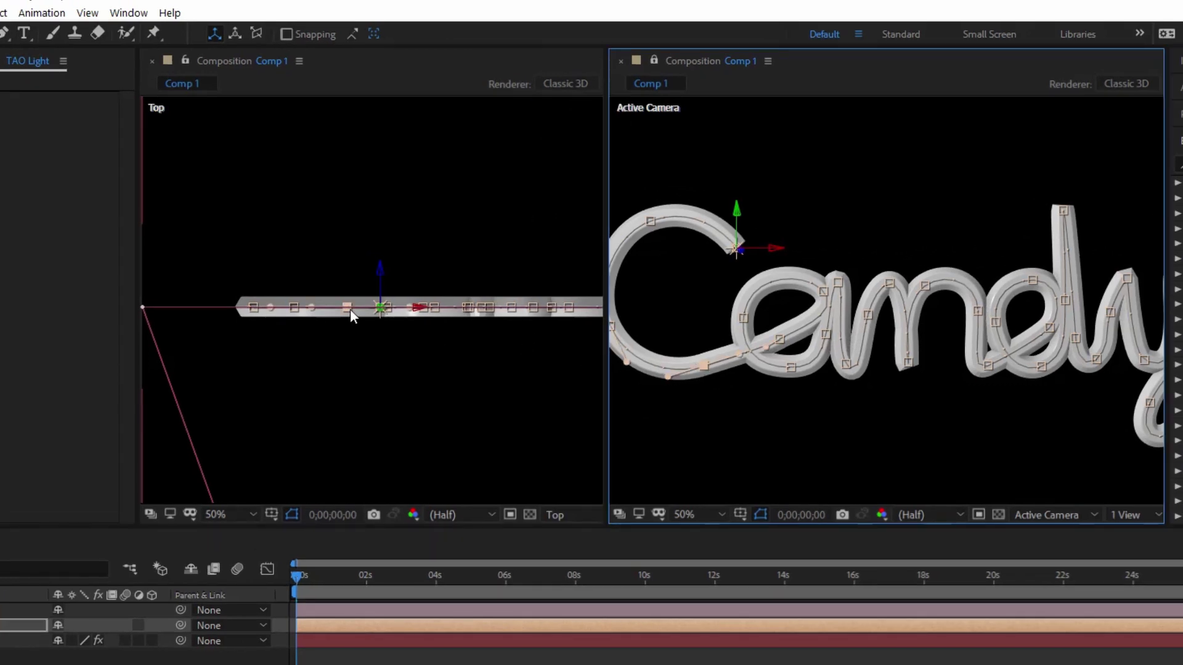
pyautogui.moveTo(349, 306); pyautogui.dragTo(387, 271)
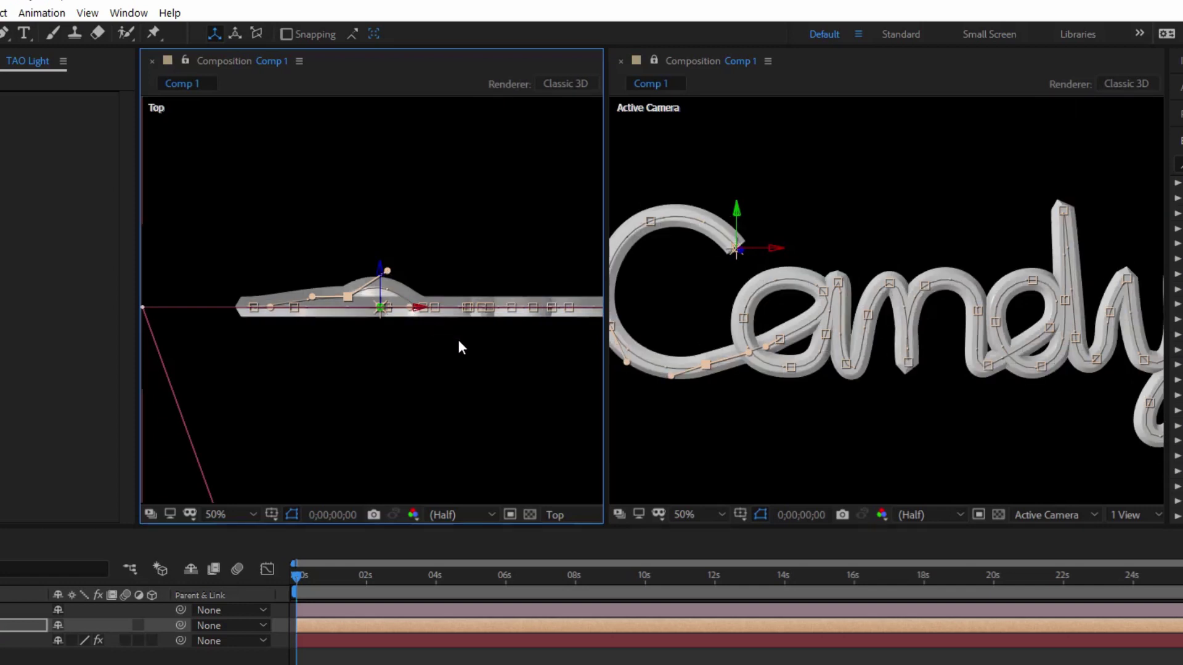
pyautogui.click(778, 336)
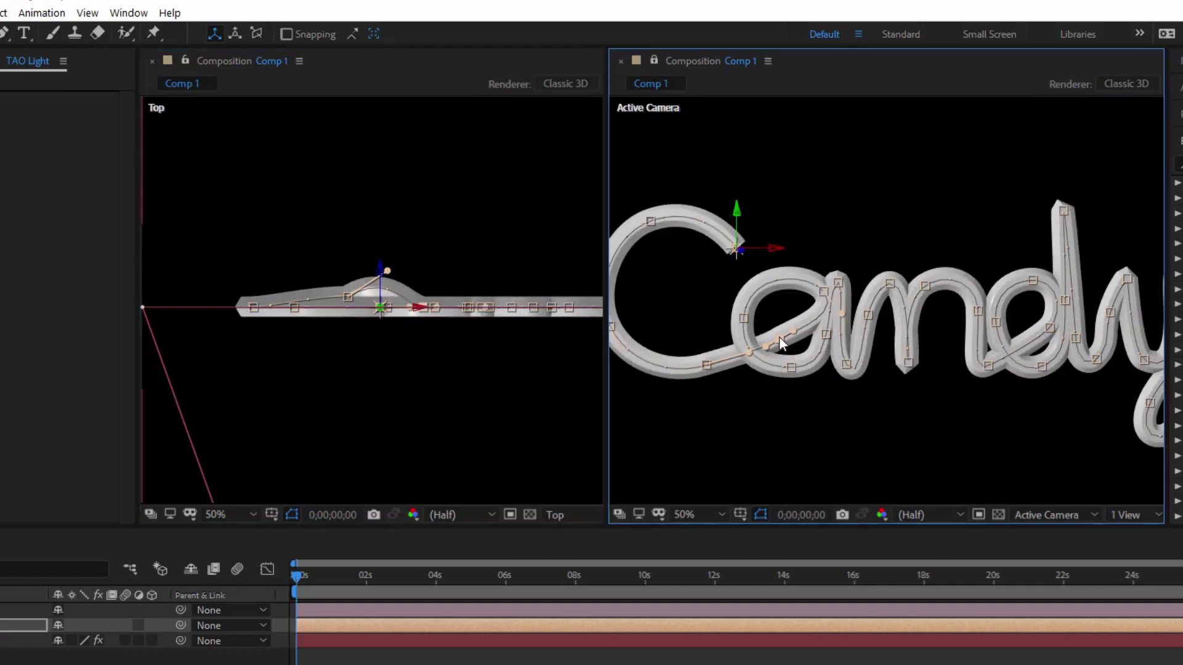
pyautogui.click(333, 424)
pyautogui.moveTo(298, 574); pyautogui.dragTo(323, 575)
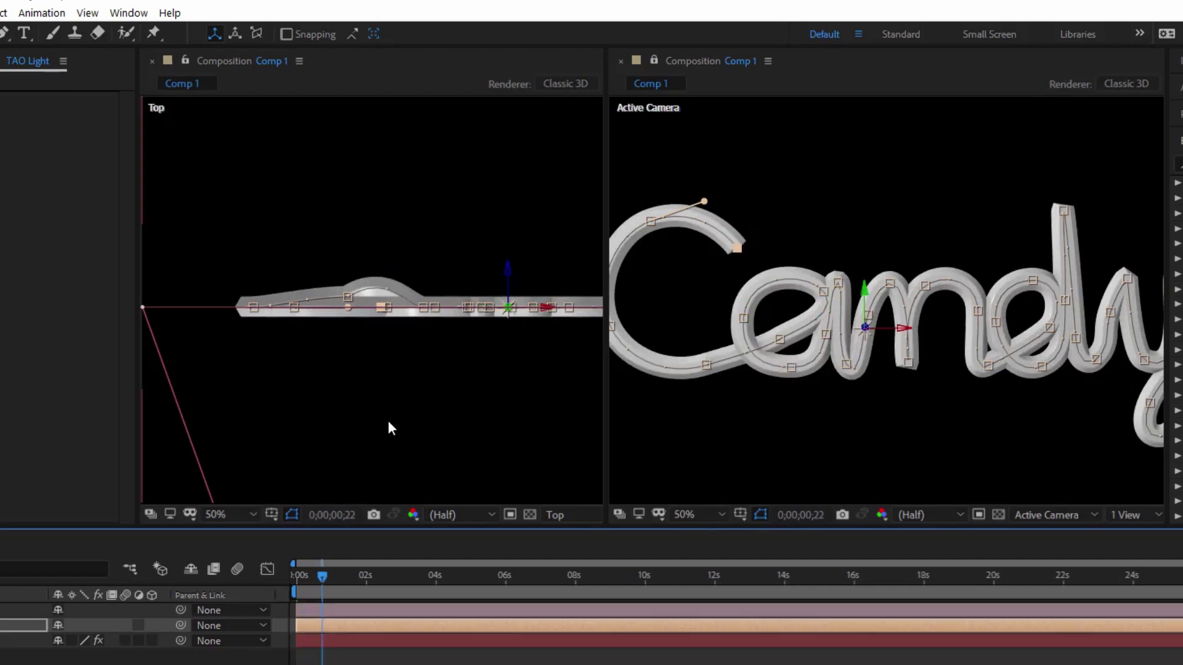
# Step: Push two more C path points back in depth in the Top view
pyautogui.click(779, 338)
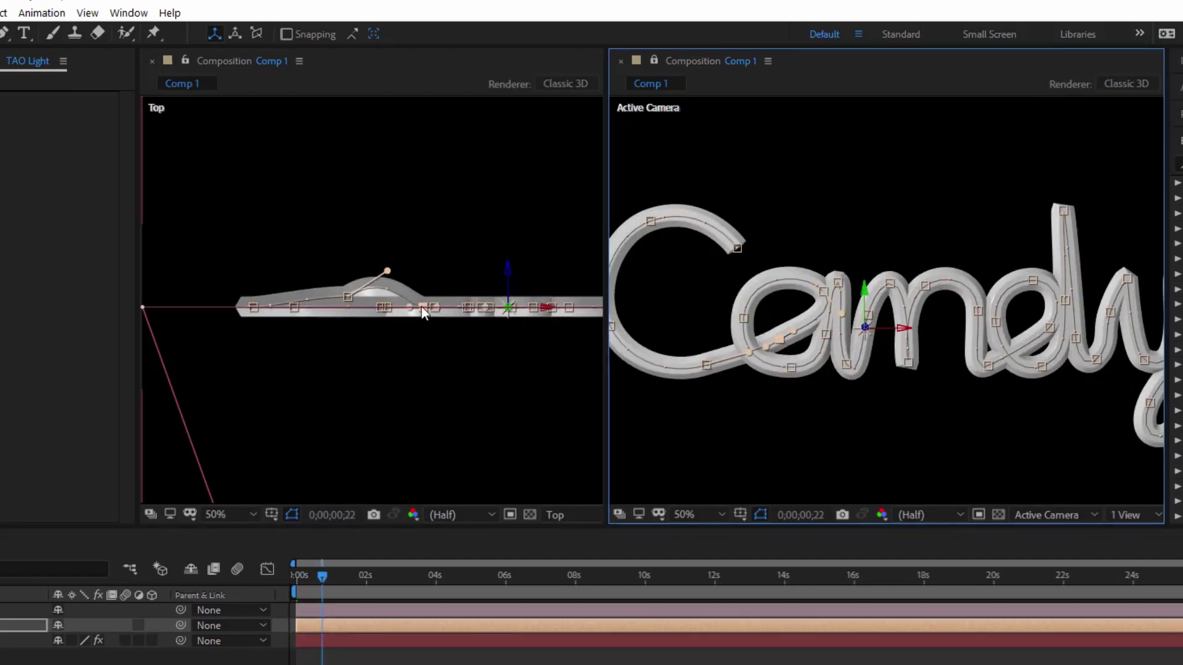
pyautogui.moveTo(421, 307); pyautogui.dragTo(425, 281)
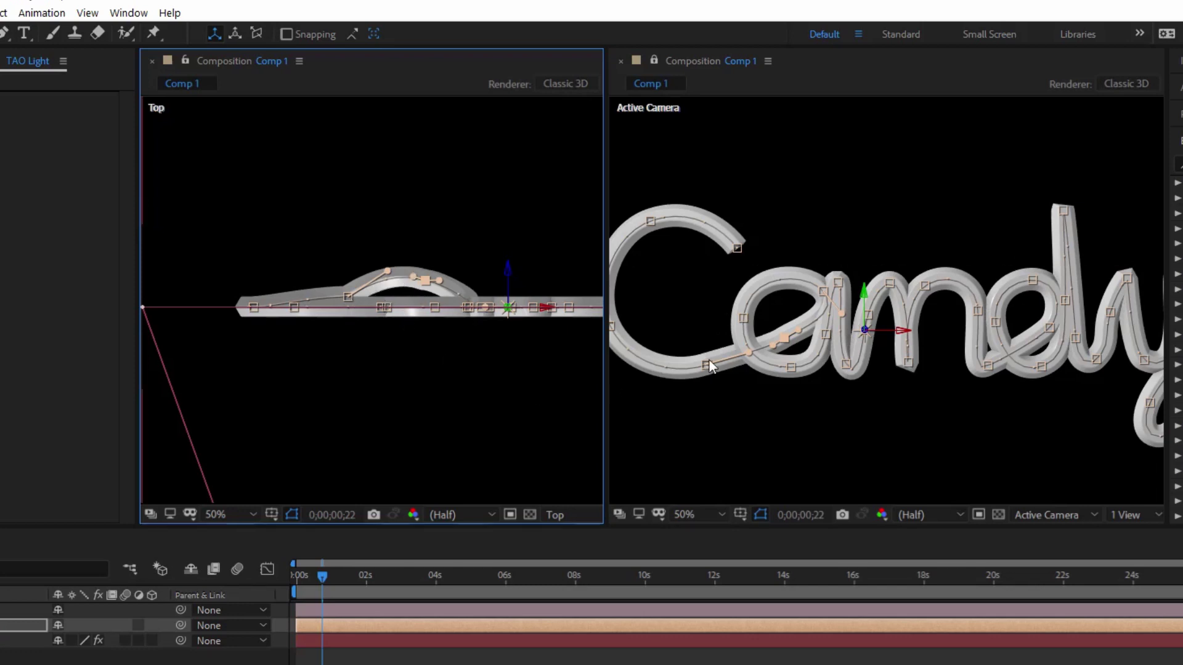
pyautogui.click(823, 291)
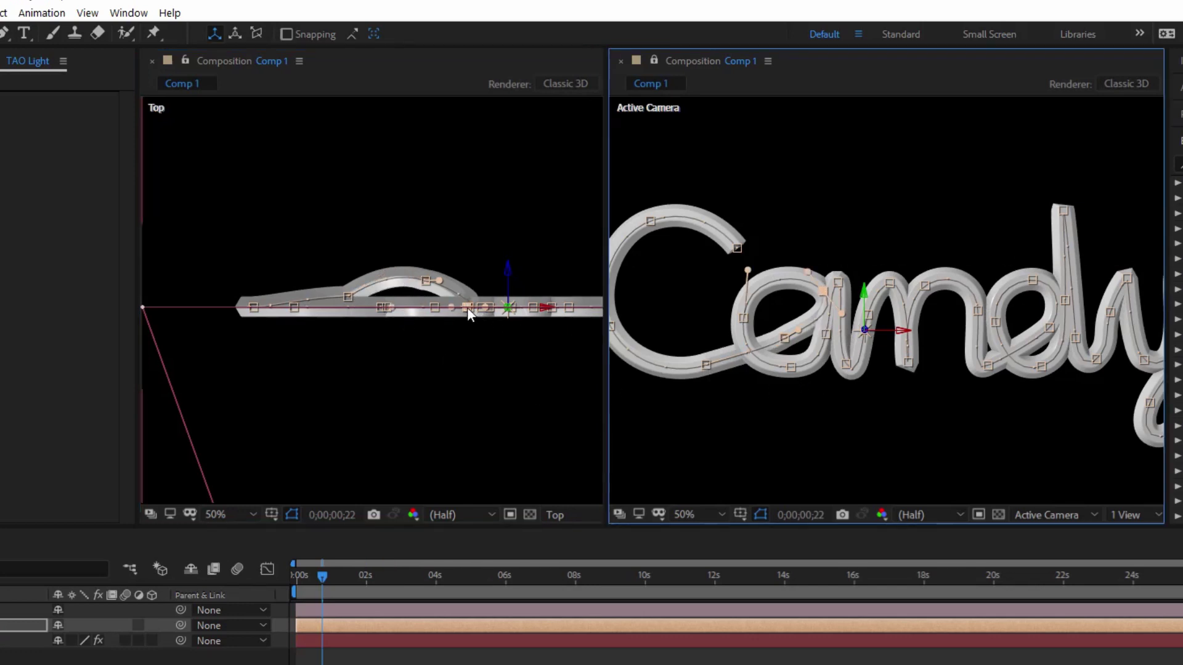
pyautogui.moveTo(467, 308); pyautogui.dragTo(467, 284)
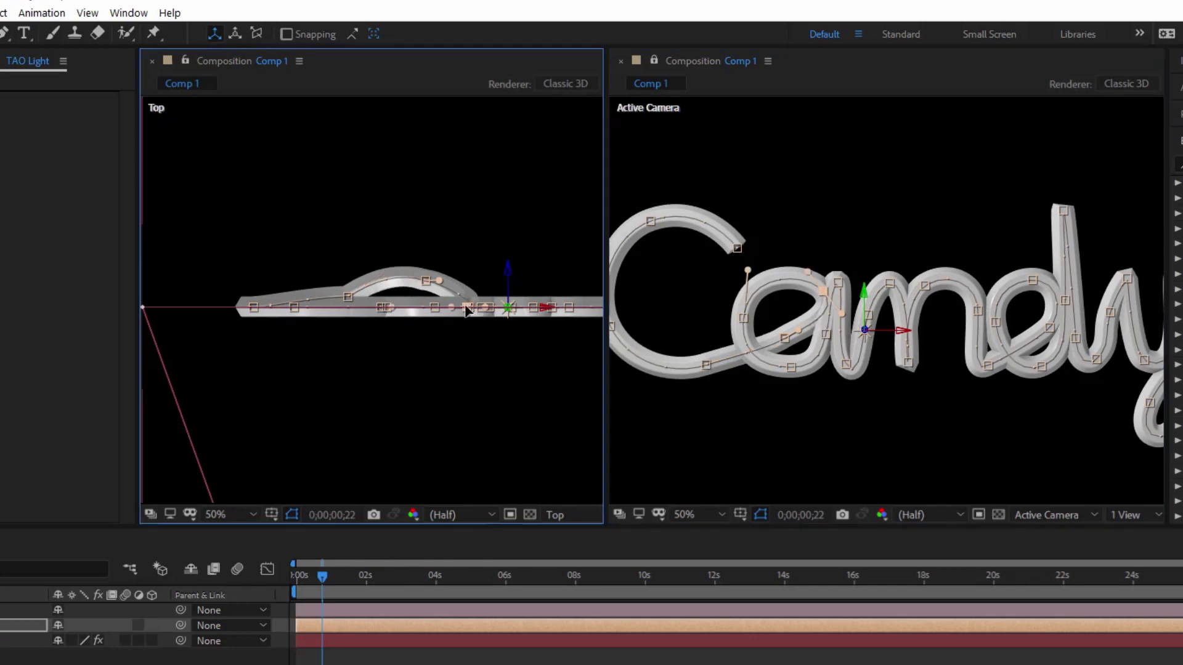
pyautogui.click(784, 336)
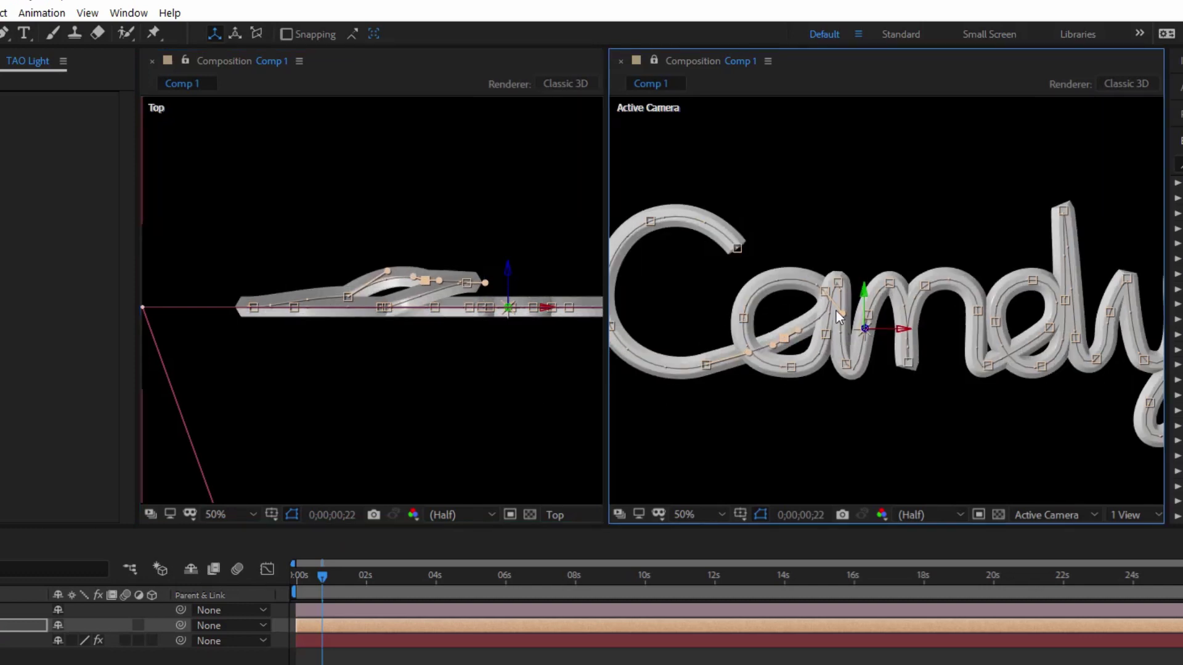
pyautogui.click(489, 309)
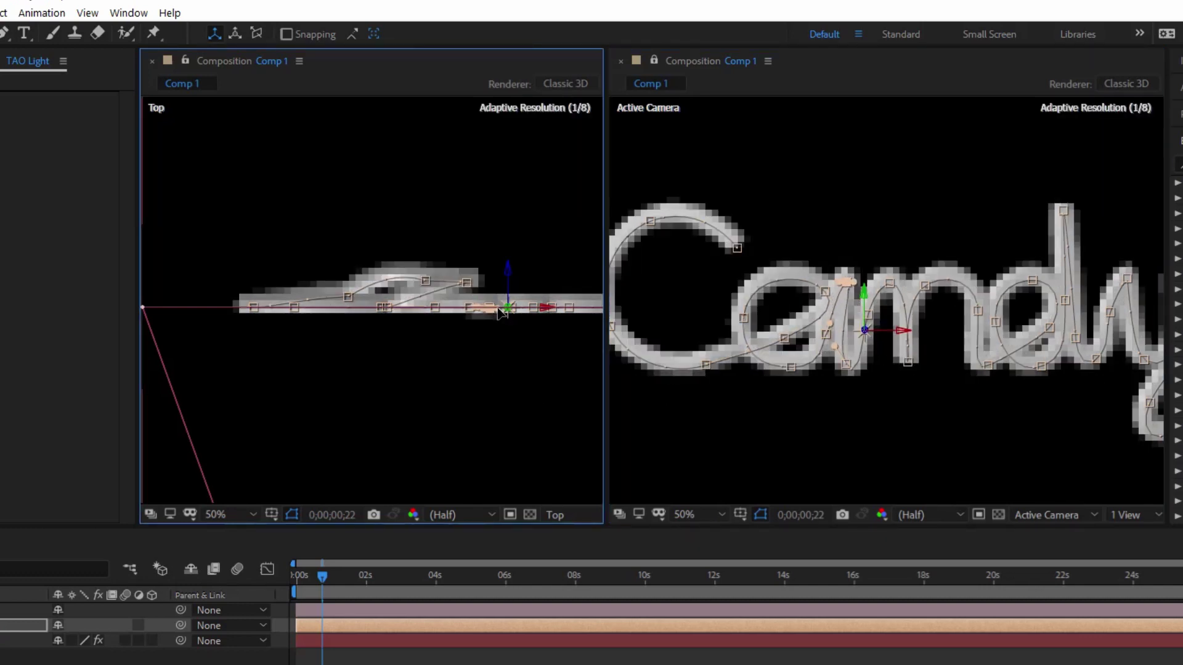
# Step: Zoom the Top view and pull depth curves from path points on the a's loop
pyautogui.scroll(2, 489, 309)
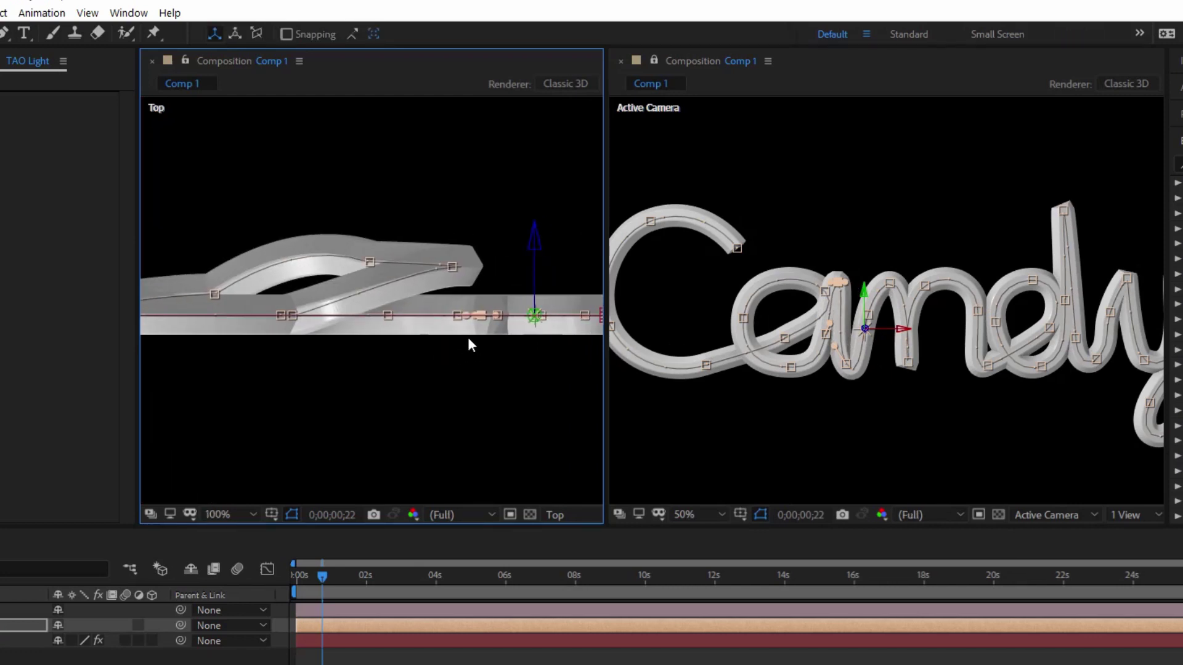
pyautogui.moveTo(465, 316)
pyautogui.mouseDown()
pyautogui.moveTo(490, 271)
pyautogui.moveTo(481, 315)
pyautogui.moveTo(458, 328)
pyautogui.mouseUp()
pyautogui.click(824, 335)
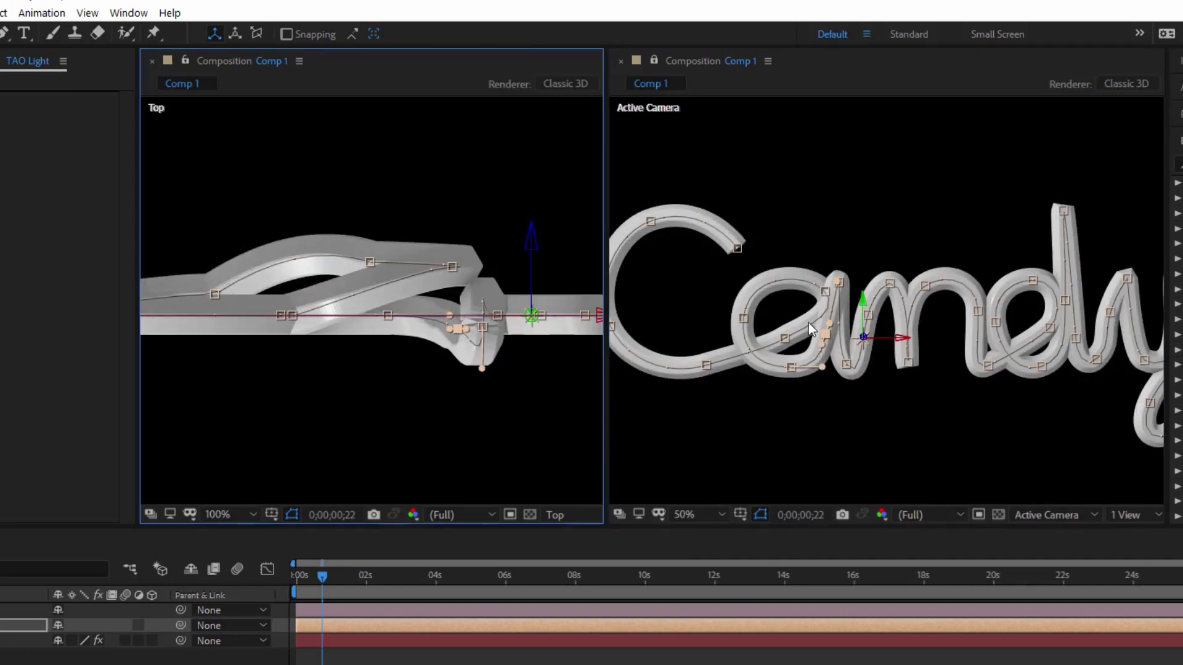
pyautogui.click(785, 338)
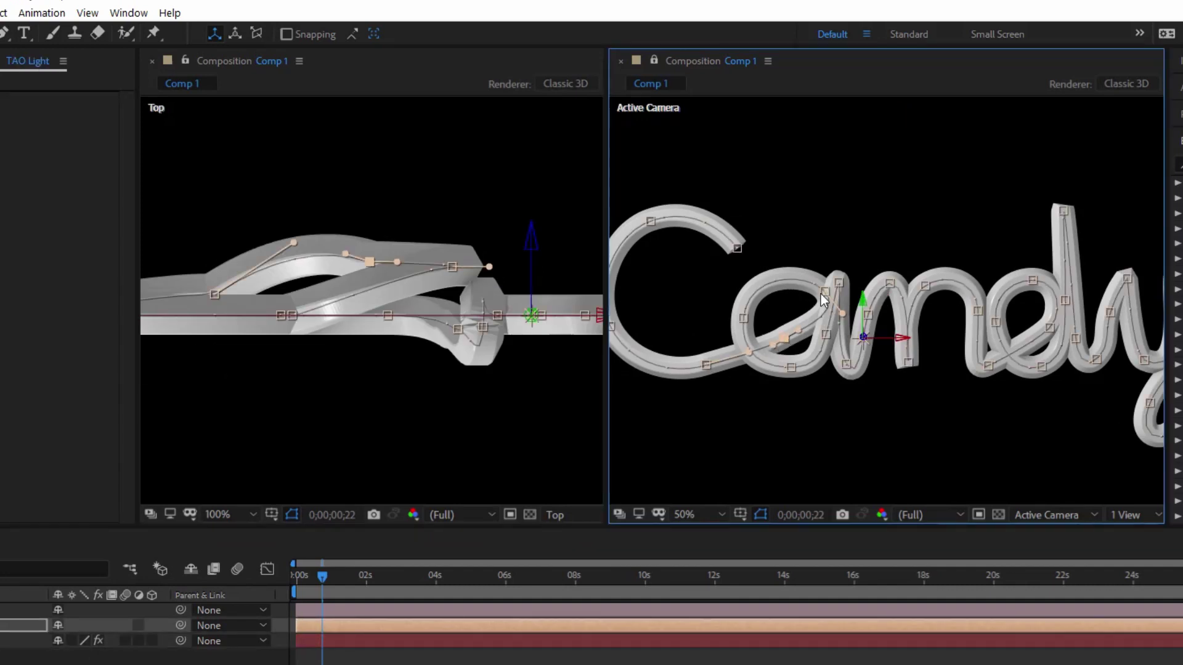
pyautogui.click(823, 291)
pyautogui.moveTo(823, 290); pyautogui.dragTo(837, 331)
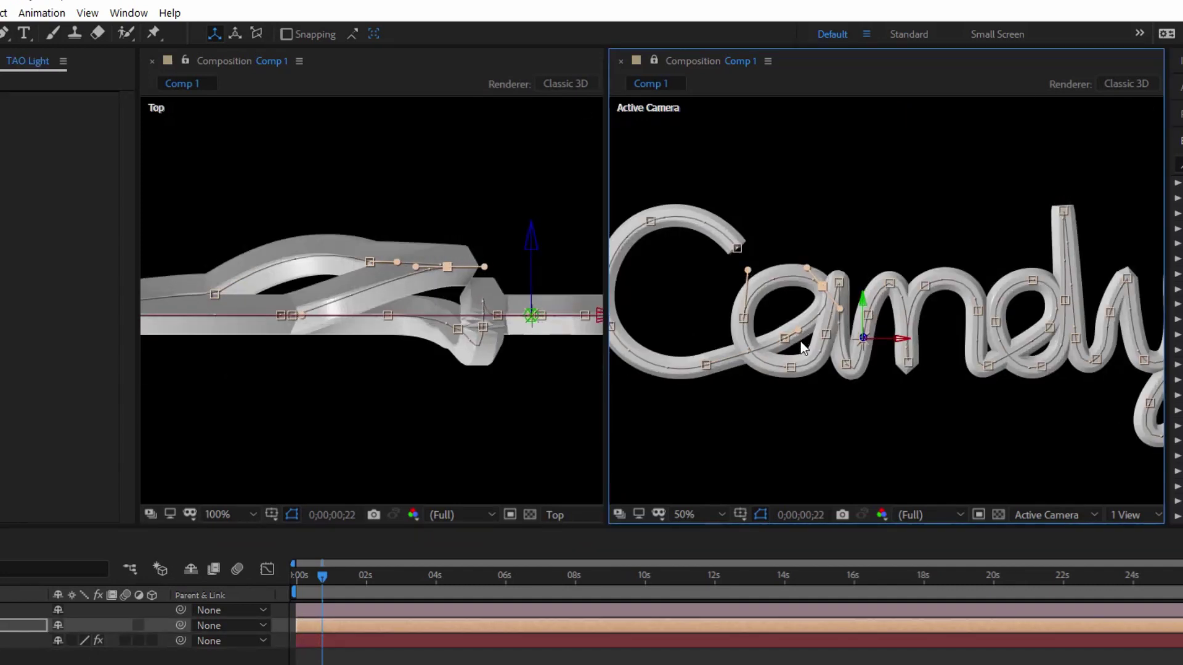
# Step: At the first frame, pull a curve handle from the n's bottom point into depth
pyautogui.click(908, 363)
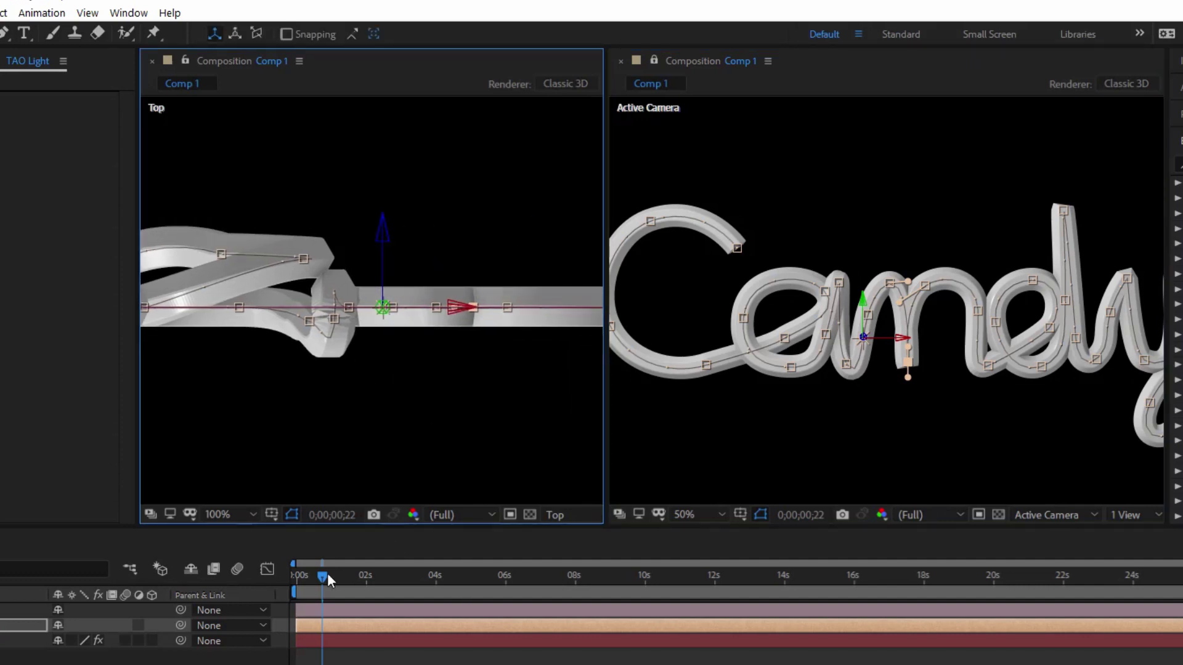
pyautogui.moveTo(327, 575); pyautogui.dragTo(297, 575)
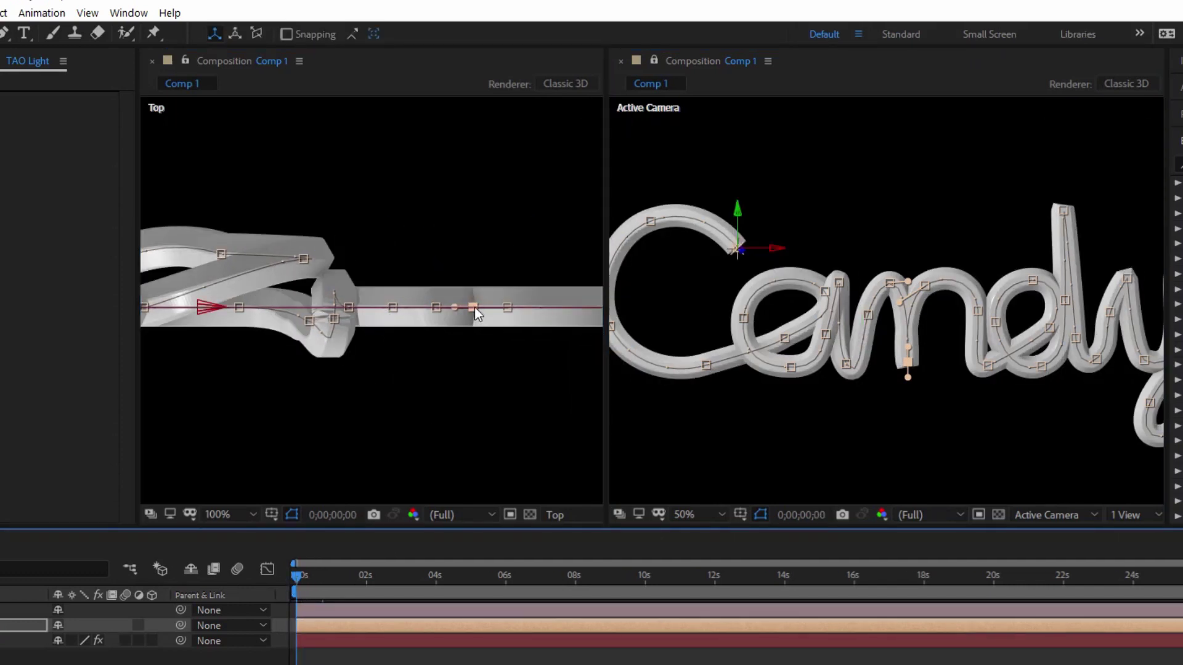
pyautogui.scroll(1, 489, 309)
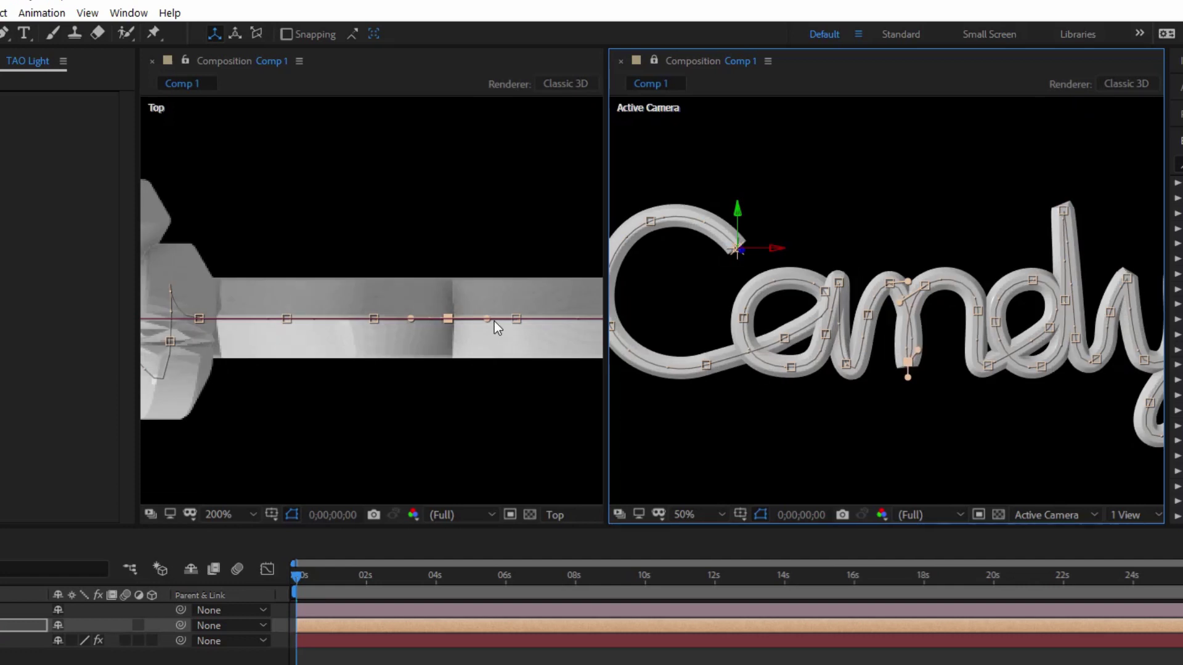
pyautogui.moveTo(448, 319)
pyautogui.mouseDown()
pyautogui.moveTo(448, 392)
pyautogui.moveTo(423, 275)
pyautogui.mouseUp()
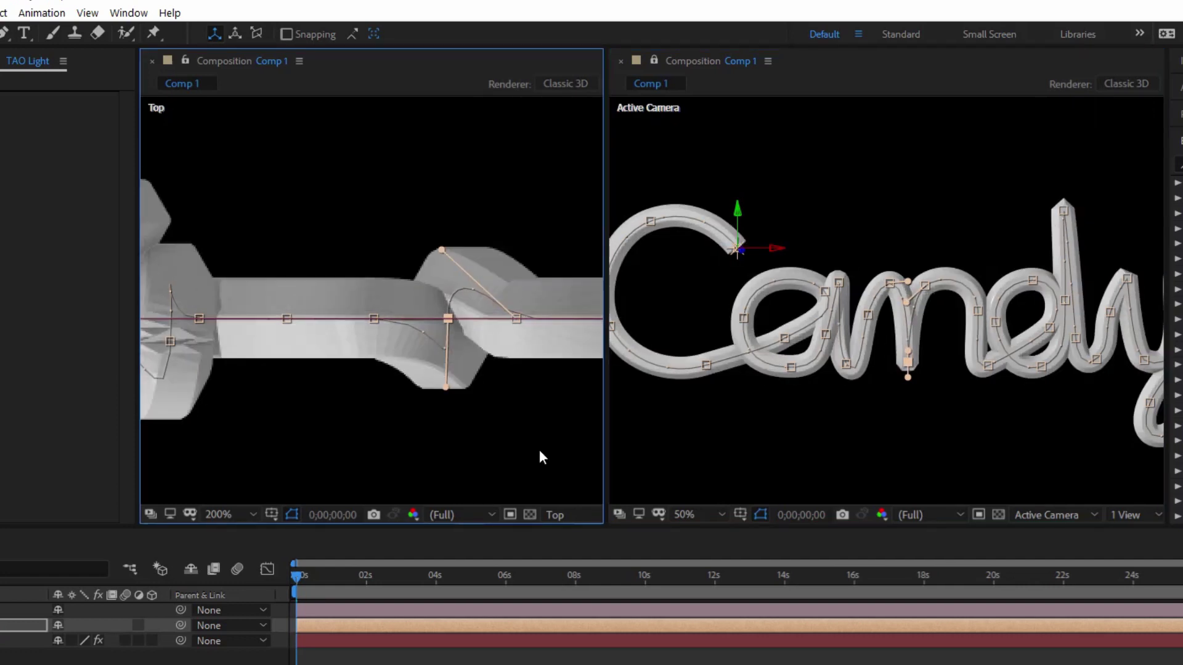
pyautogui.click(542, 656)
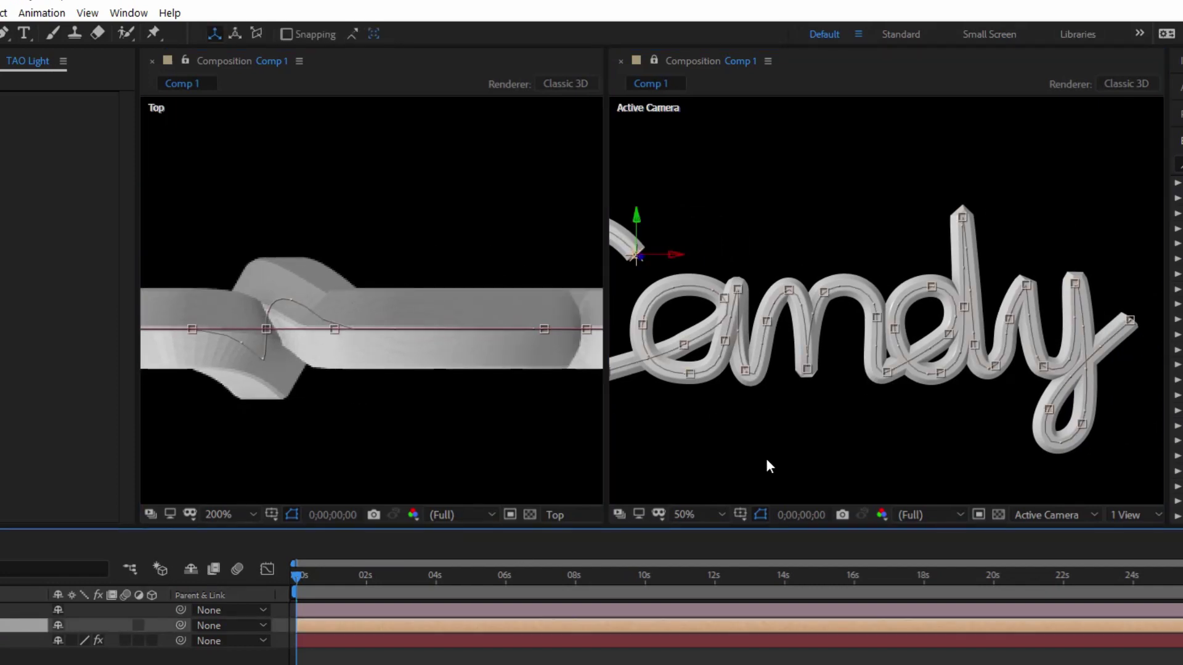
# Step: Raise two path points on the n forward in depth and bend its curve
pyautogui.click(807, 370)
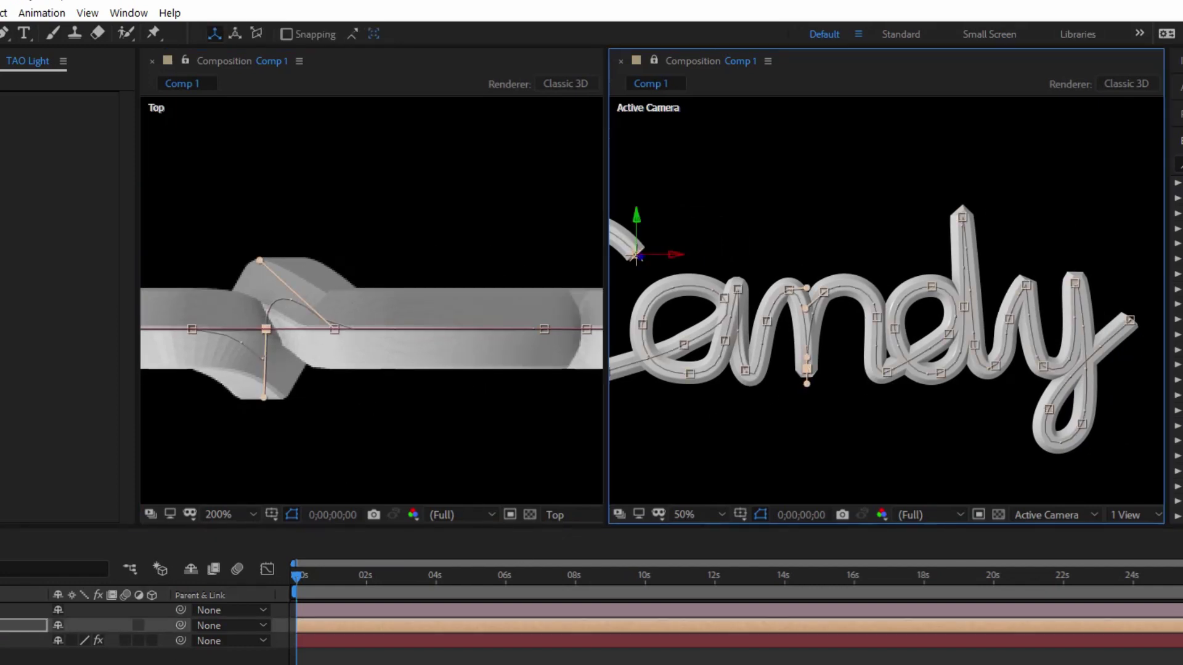
pyautogui.moveTo(335, 329); pyautogui.dragTo(360, 277)
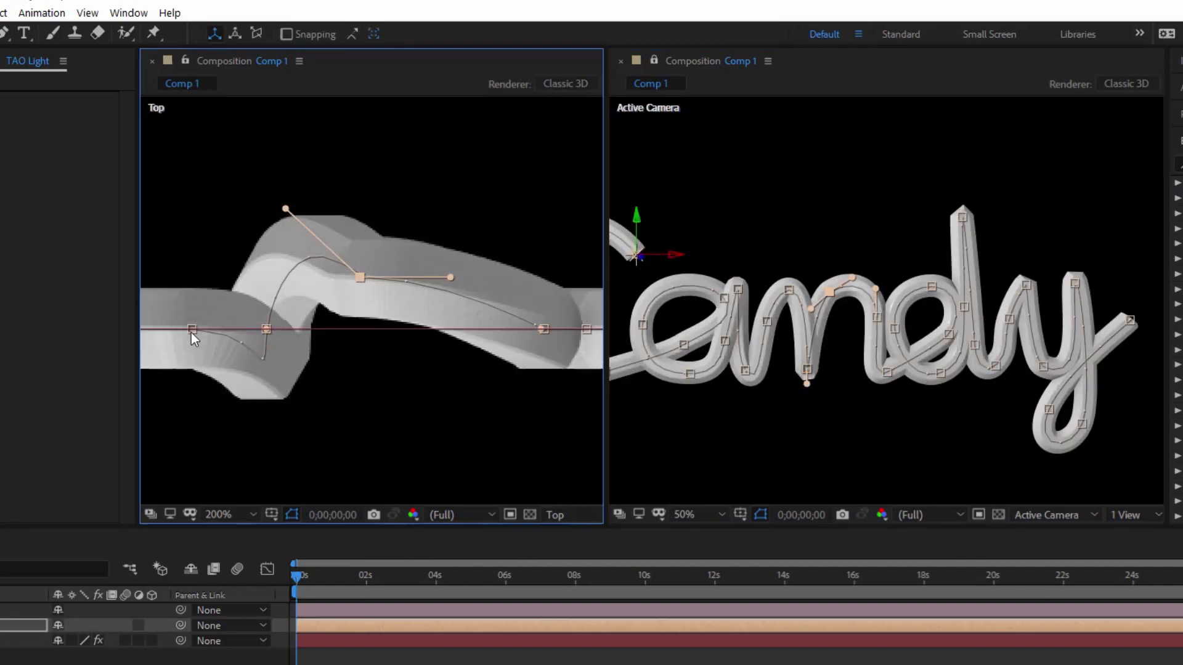
pyautogui.moveTo(191, 331); pyautogui.dragTo(181, 358)
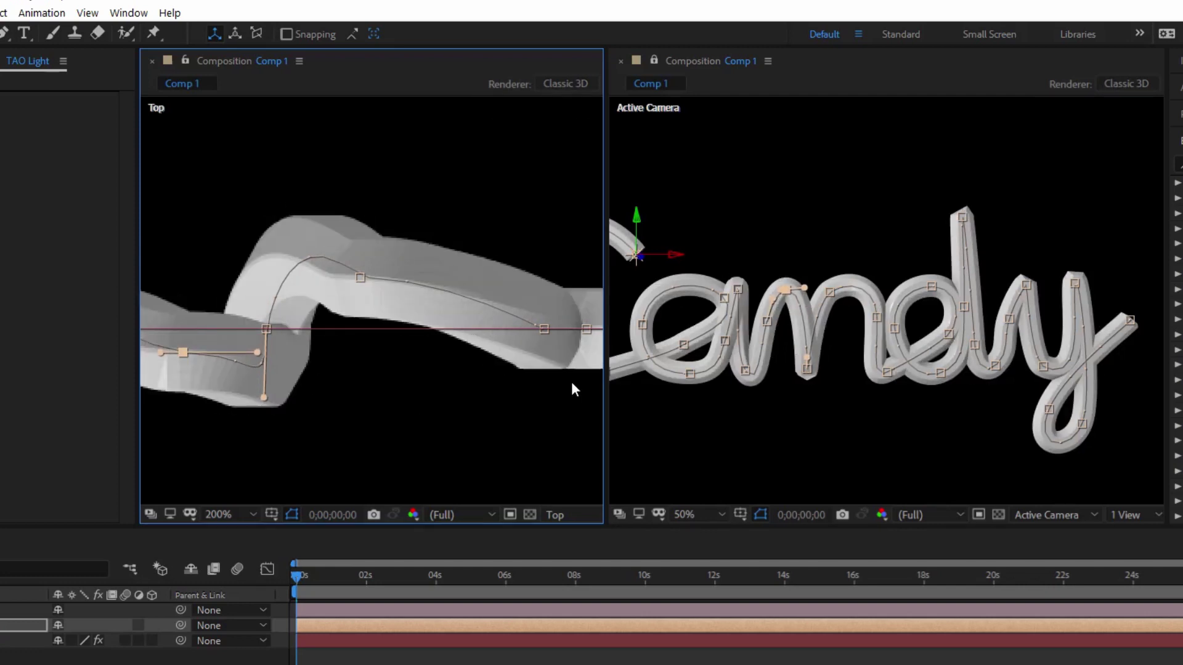
pyautogui.click(885, 371)
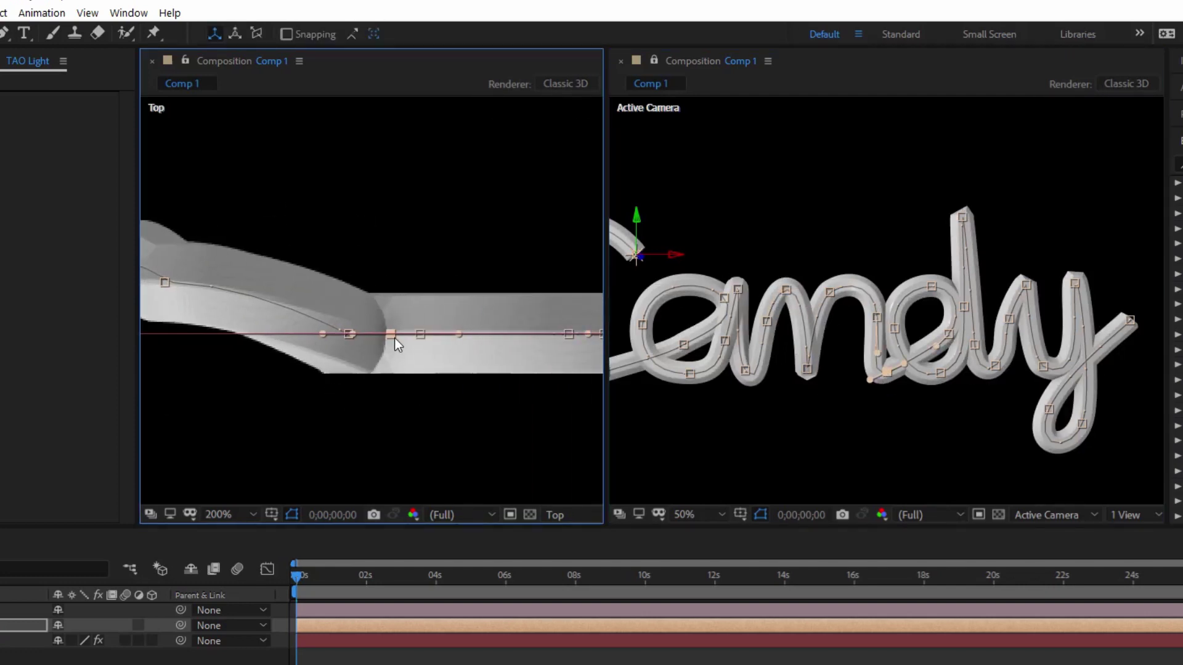
pyautogui.moveTo(395, 338)
pyautogui.mouseDown()
pyautogui.moveTo(348, 333)
pyautogui.moveTo(356, 285)
pyautogui.mouseUp()
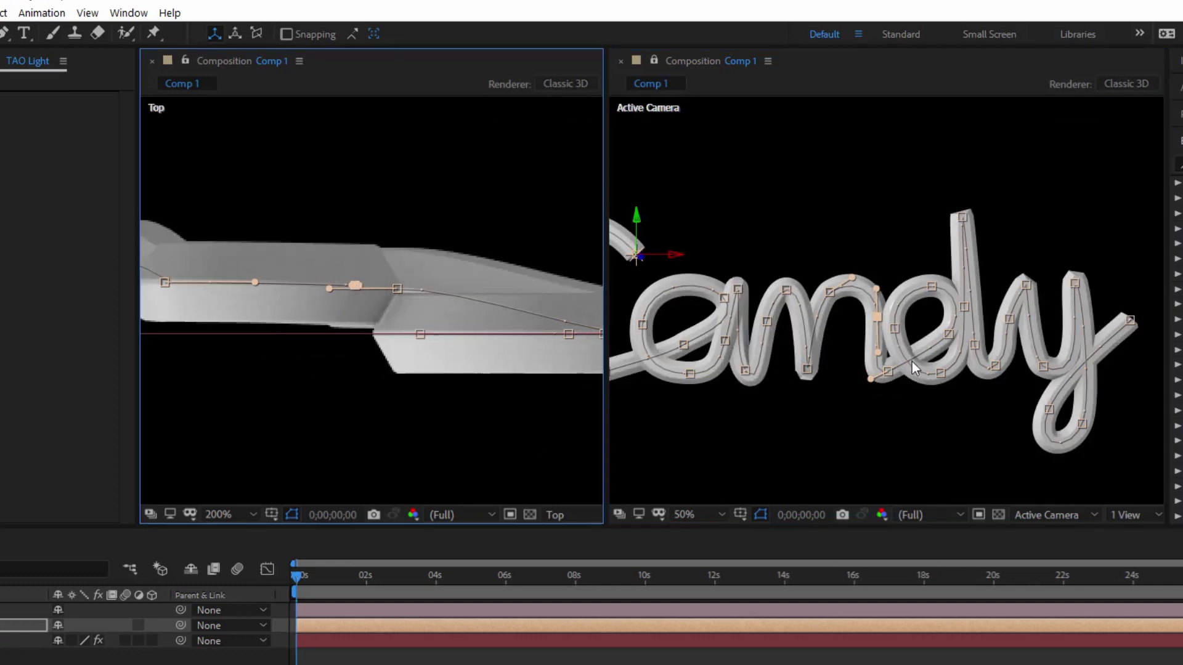
pyautogui.moveTo(355, 285); pyautogui.dragTo(357, 258)
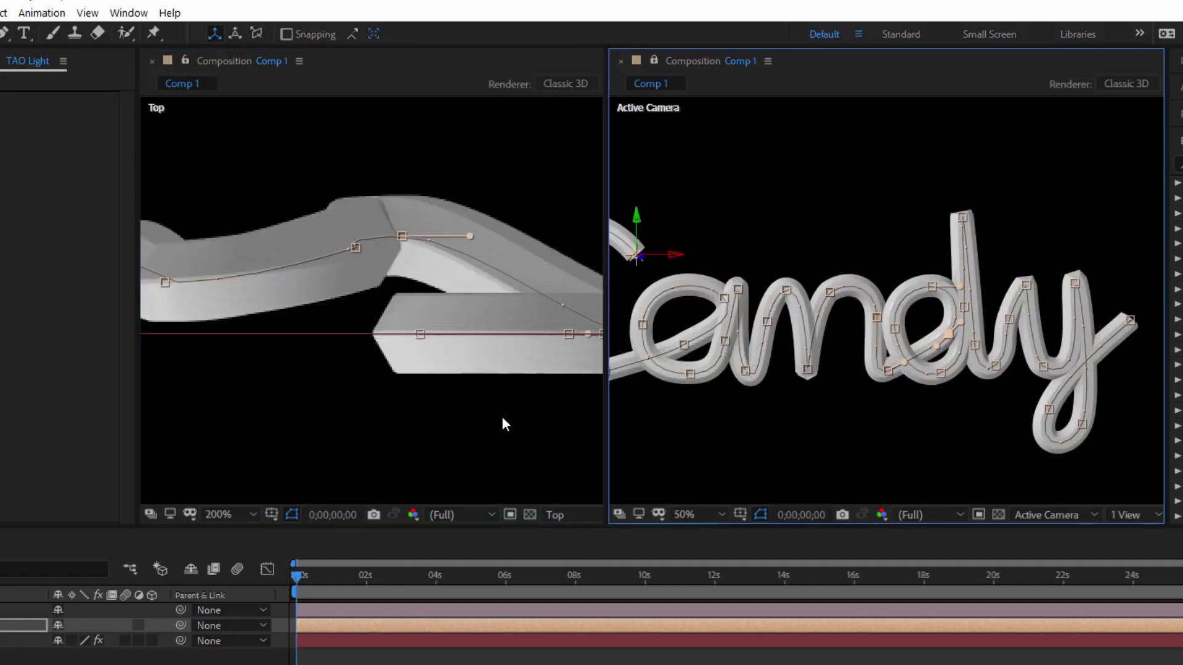
# Step: Raise the crossing points forward in depth and reposition the top point of the d
pyautogui.click(495, 327)
pyautogui.moveTo(495, 334); pyautogui.dragTo(494, 275)
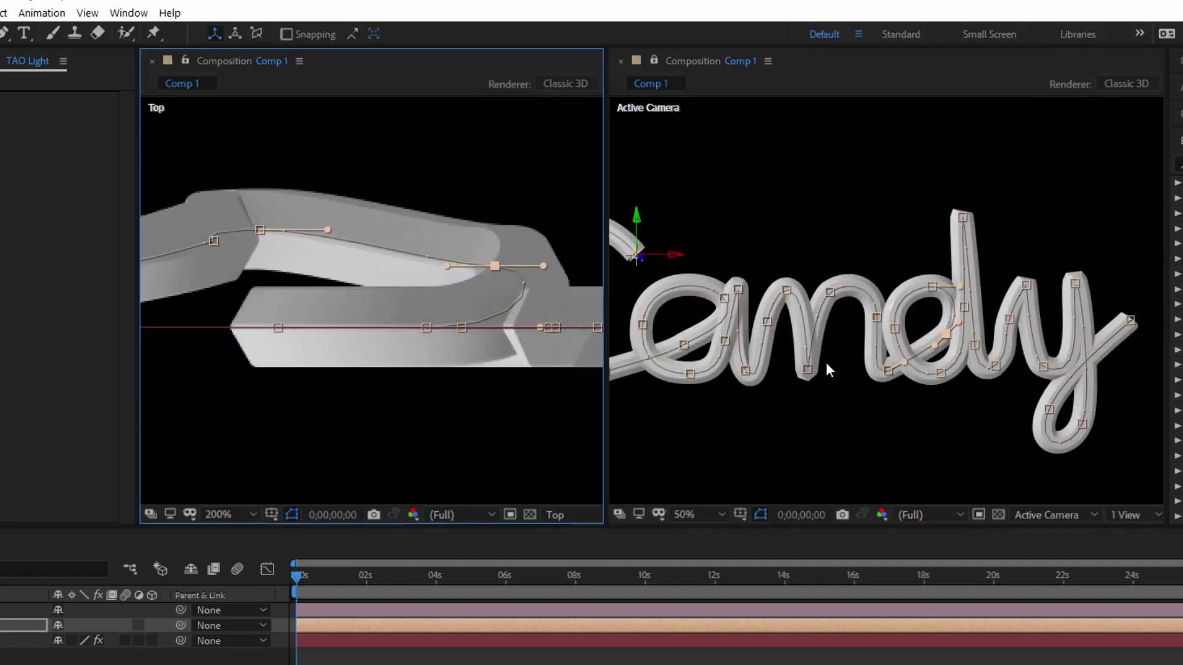
pyautogui.moveTo(426, 327); pyautogui.dragTo(426, 251)
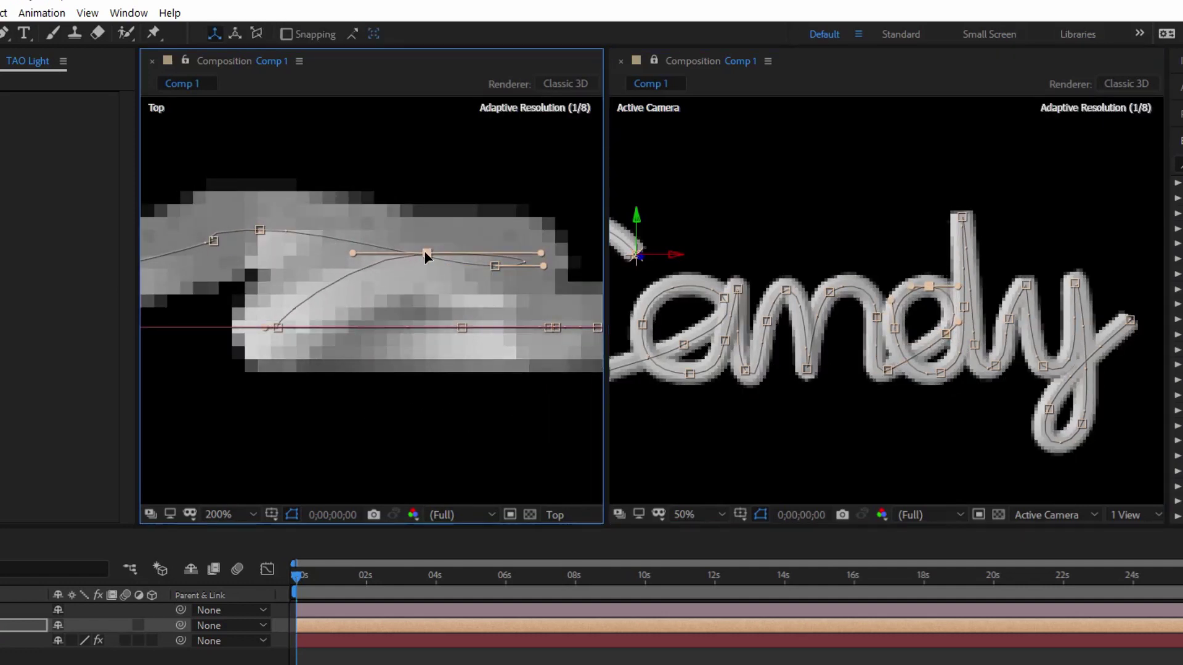
pyautogui.moveTo(522, 434); pyautogui.dragTo(407, 434)
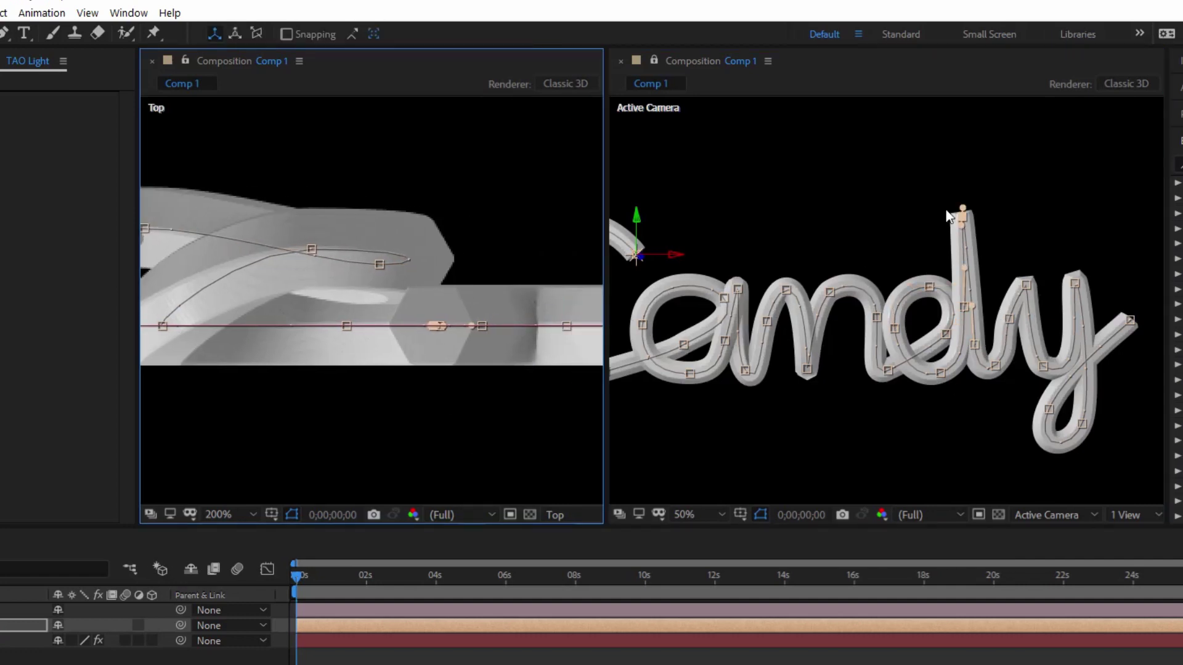
pyautogui.moveTo(964, 220); pyautogui.dragTo(971, 230)
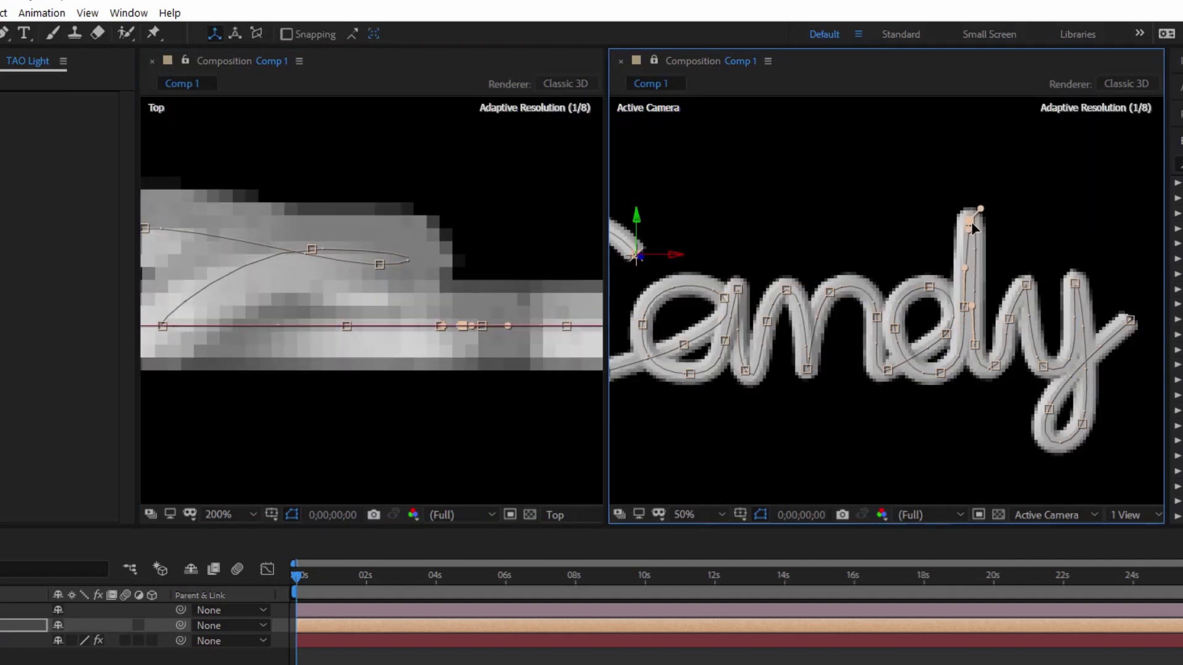
pyautogui.press('.')
# Step: Curve the top of the d and raise its path points forward in depth
pyautogui.moveTo(1039, 171); pyautogui.dragTo(1014, 185)
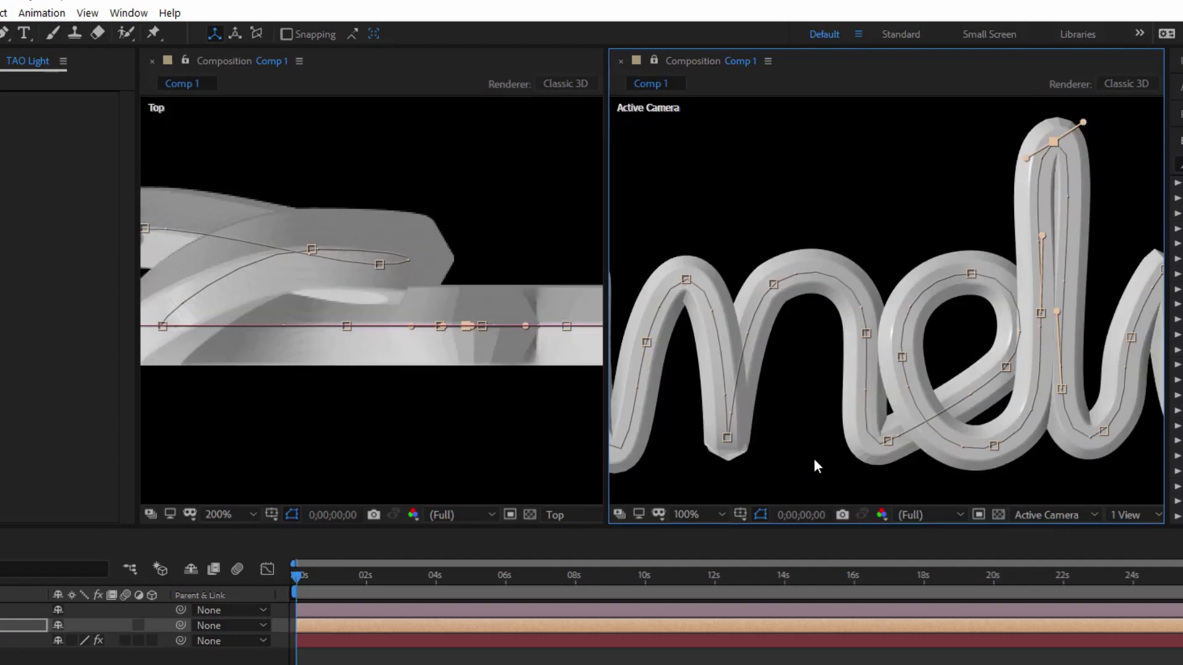
pyautogui.moveTo(467, 326)
pyautogui.mouseDown()
pyautogui.moveTo(467, 304)
pyautogui.moveTo(466, 394)
pyautogui.mouseUp()
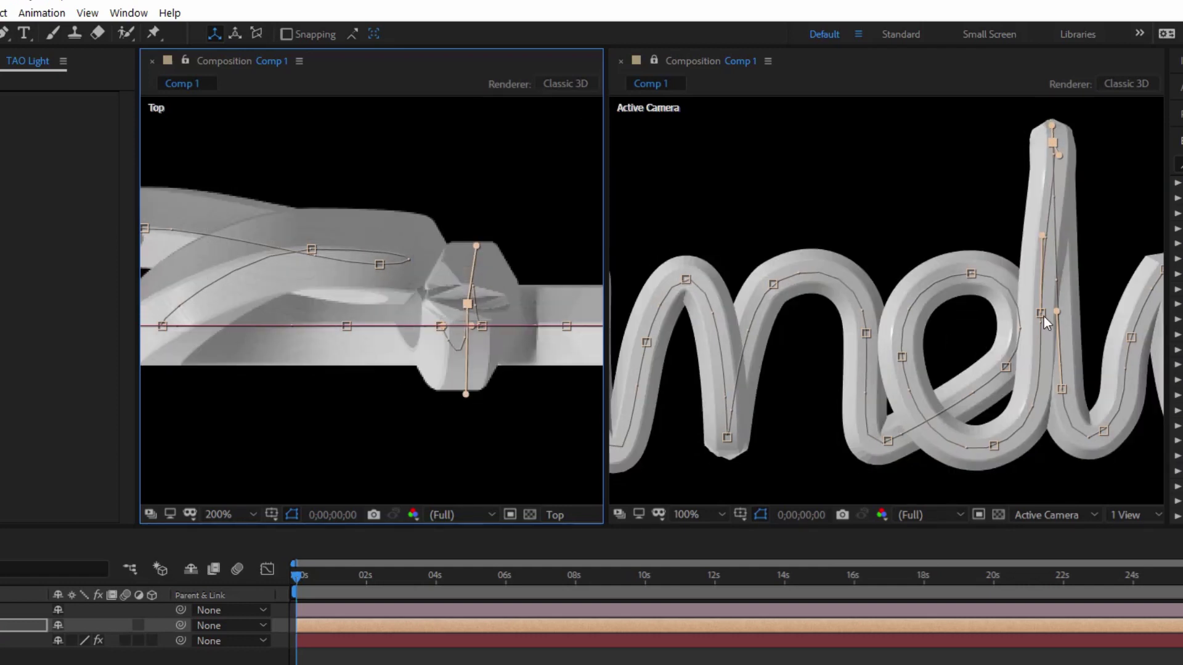
pyautogui.moveTo(1042, 313); pyautogui.dragTo(1054, 318)
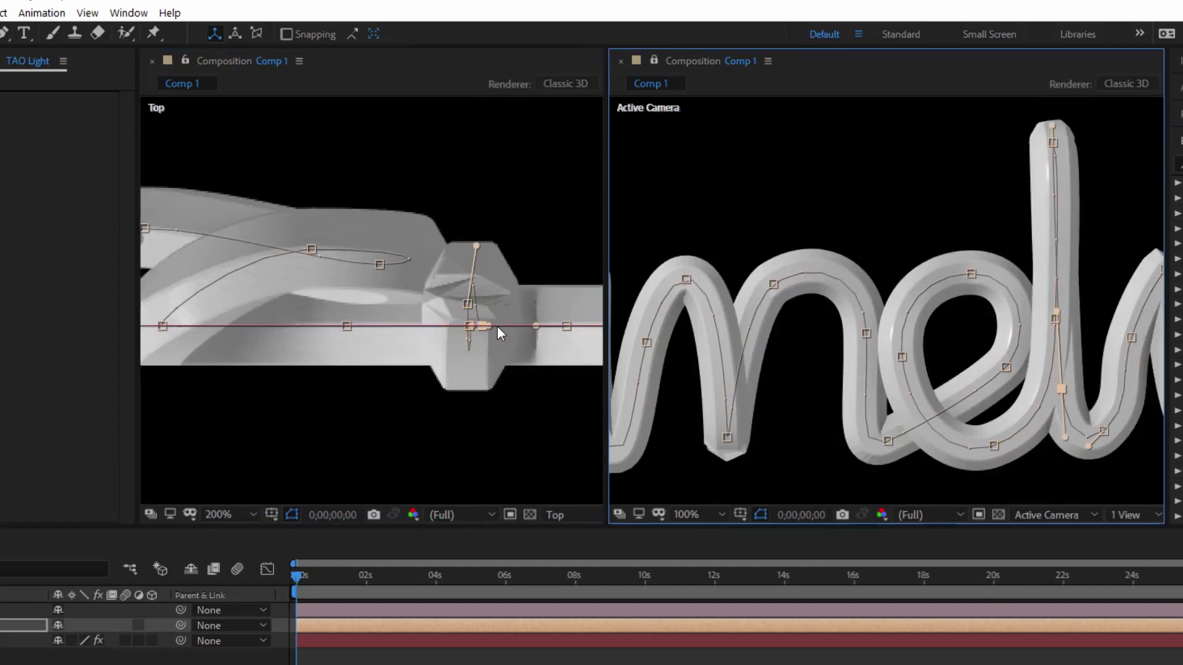
pyautogui.moveTo(498, 328); pyautogui.dragTo(506, 267)
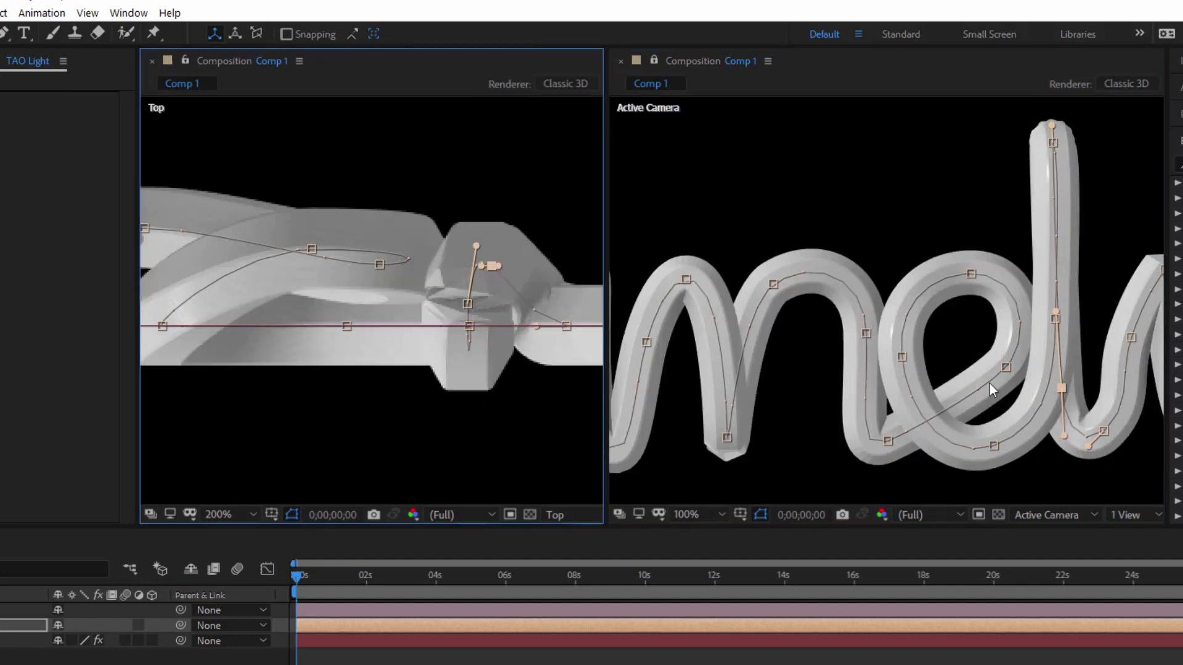
pyautogui.moveTo(990, 383); pyautogui.dragTo(697, 380)
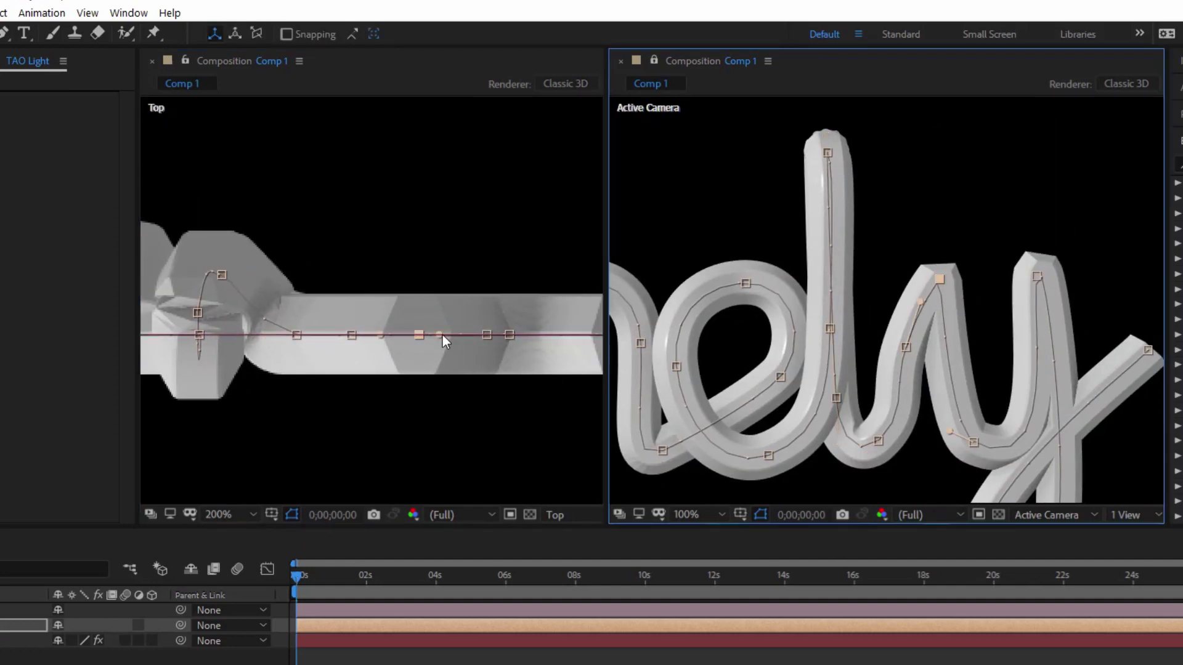
# Step: Smooth the sharp peak between the d and y and raise nearby points in depth
pyautogui.moveTo(440, 336); pyautogui.dragTo(437, 348)
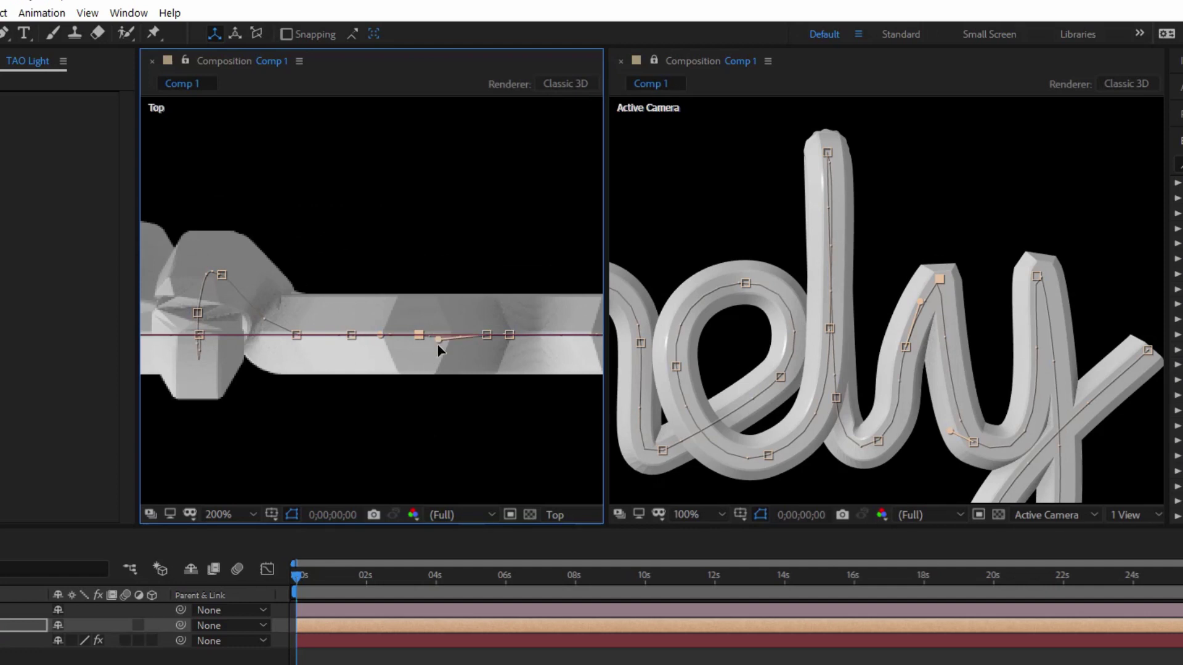
pyautogui.hotkey('ctrl', 'z')
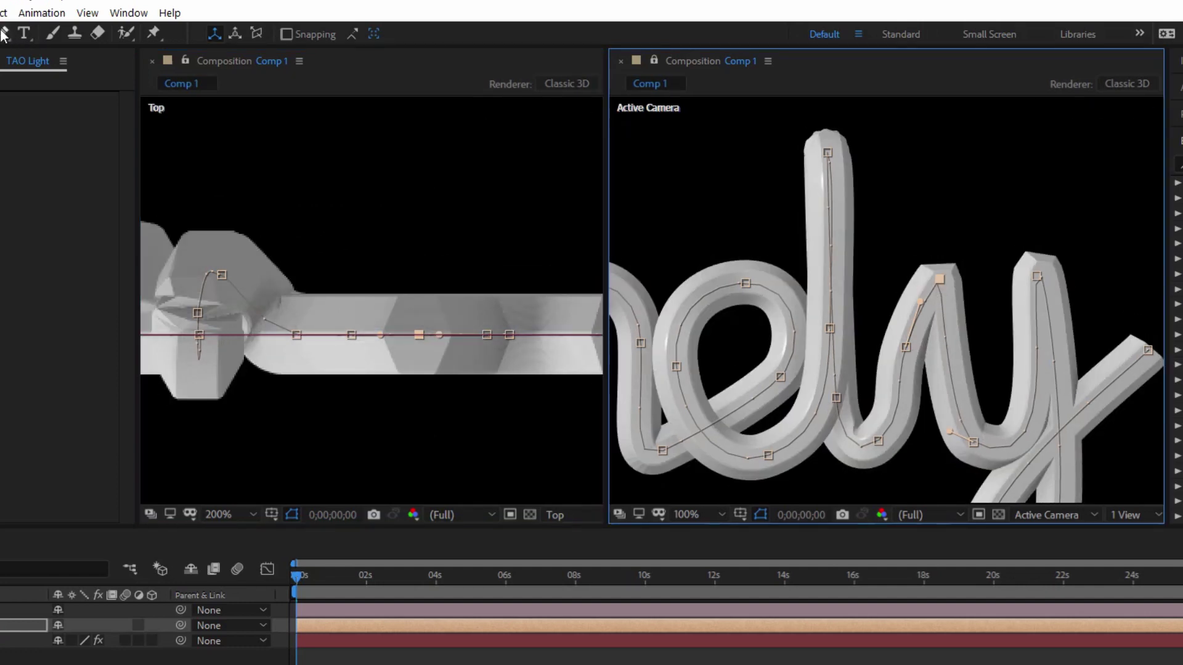
pyautogui.press('g')
pyautogui.moveTo(939, 279); pyautogui.dragTo(952, 295)
pyautogui.press('v')
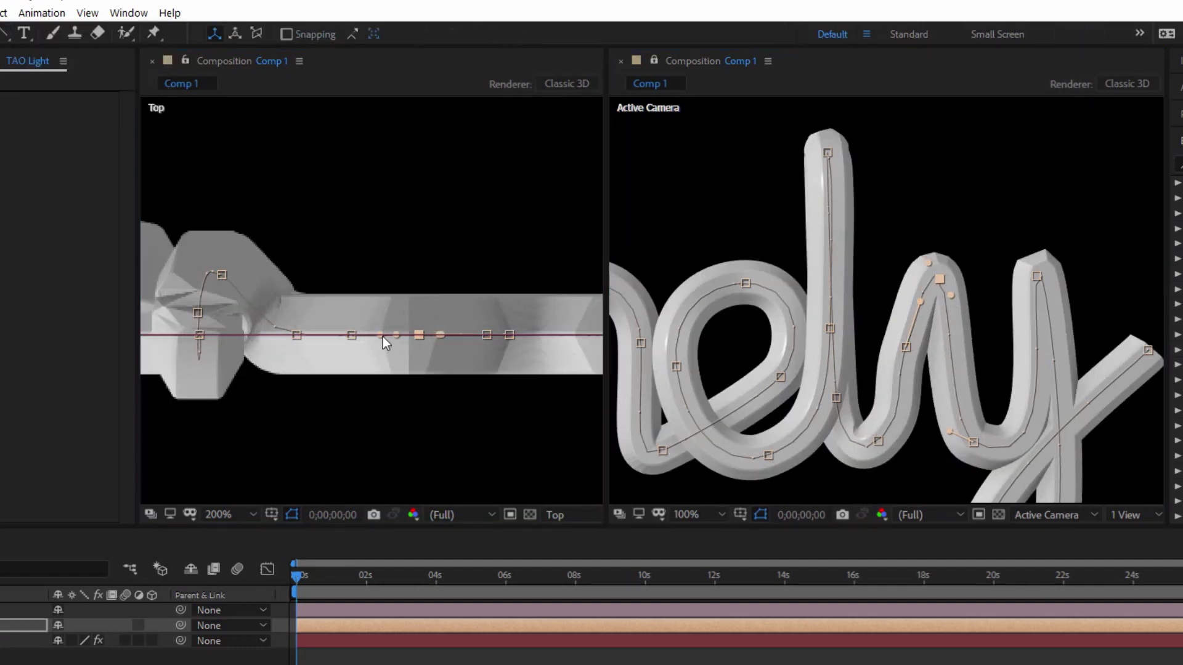
pyautogui.moveTo(422, 334); pyautogui.dragTo(418, 387)
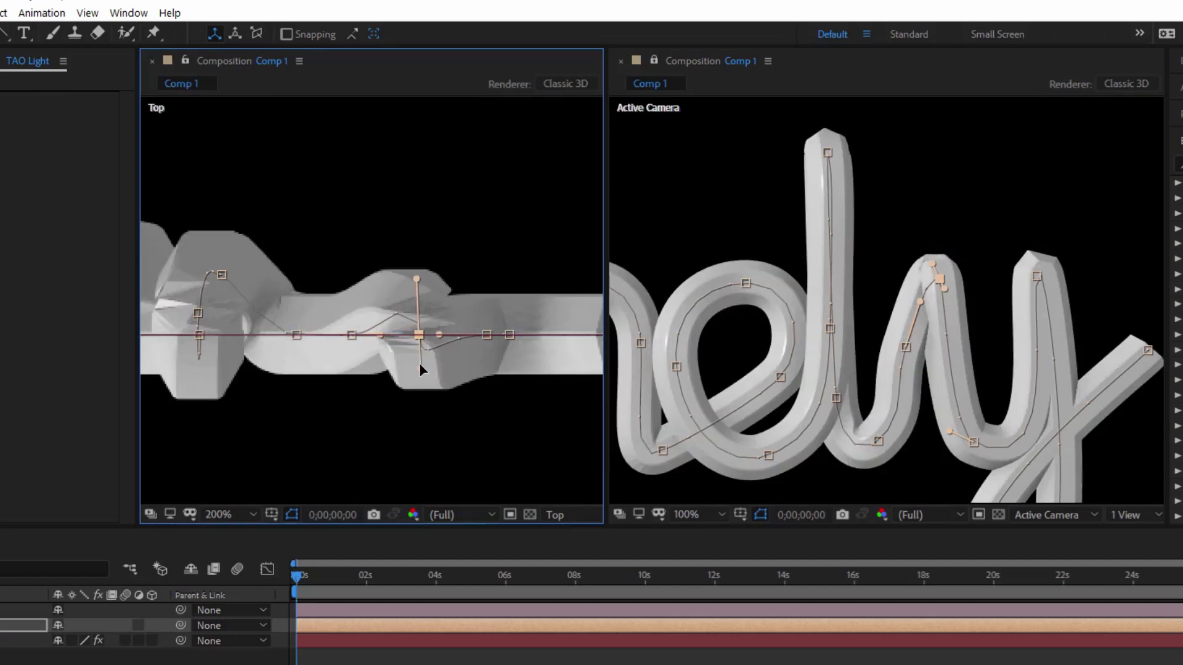
pyautogui.moveTo(351, 335)
pyautogui.mouseDown()
pyautogui.moveTo(353, 286)
pyautogui.moveTo(389, 271)
pyautogui.mouseUp()
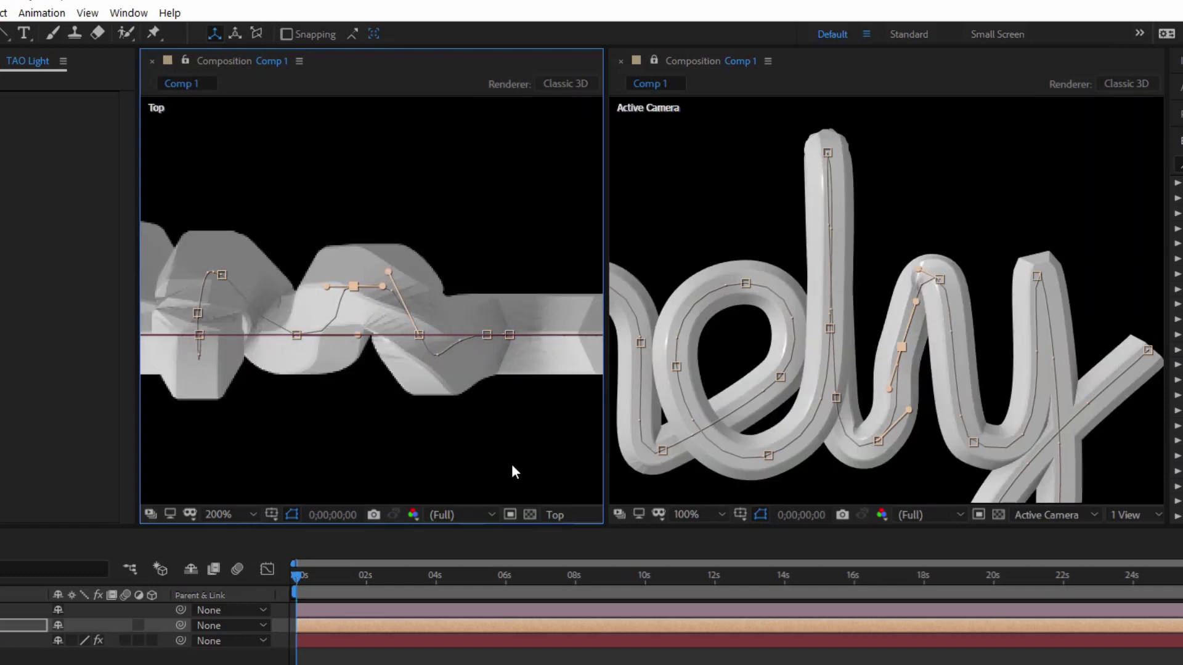
pyautogui.hotkey('ctrl', 'z')
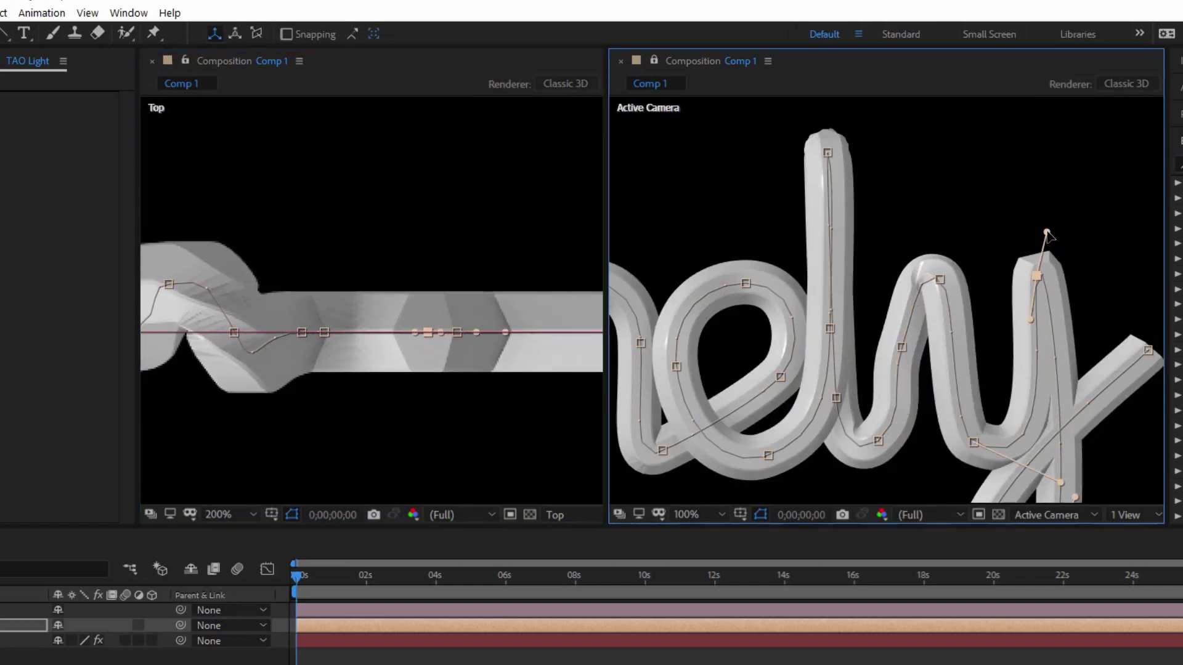
# Step: Pull curve handles from the y's top point and push a y point back in depth
pyautogui.moveTo(1037, 275); pyautogui.dragTo(1028, 321)
pyautogui.moveTo(415, 333)
pyautogui.mouseDown()
pyautogui.moveTo(386, 321)
pyautogui.moveTo(408, 295)
pyautogui.moveTo(428, 350)
pyautogui.mouseUp()
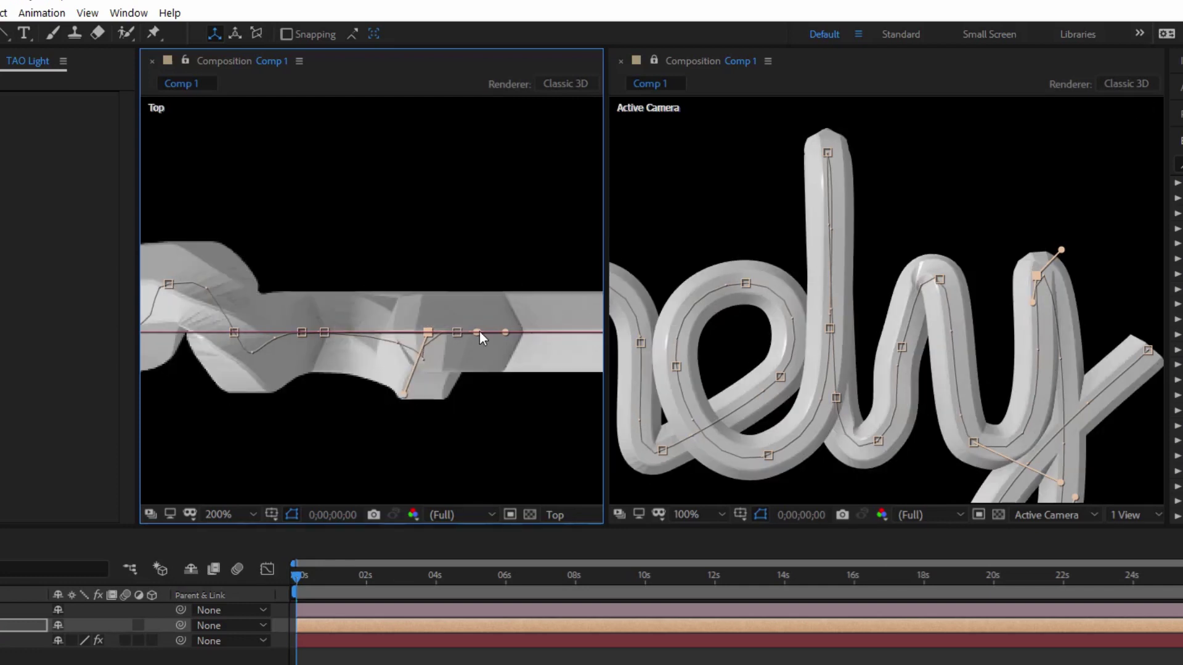
pyautogui.click(326, 332)
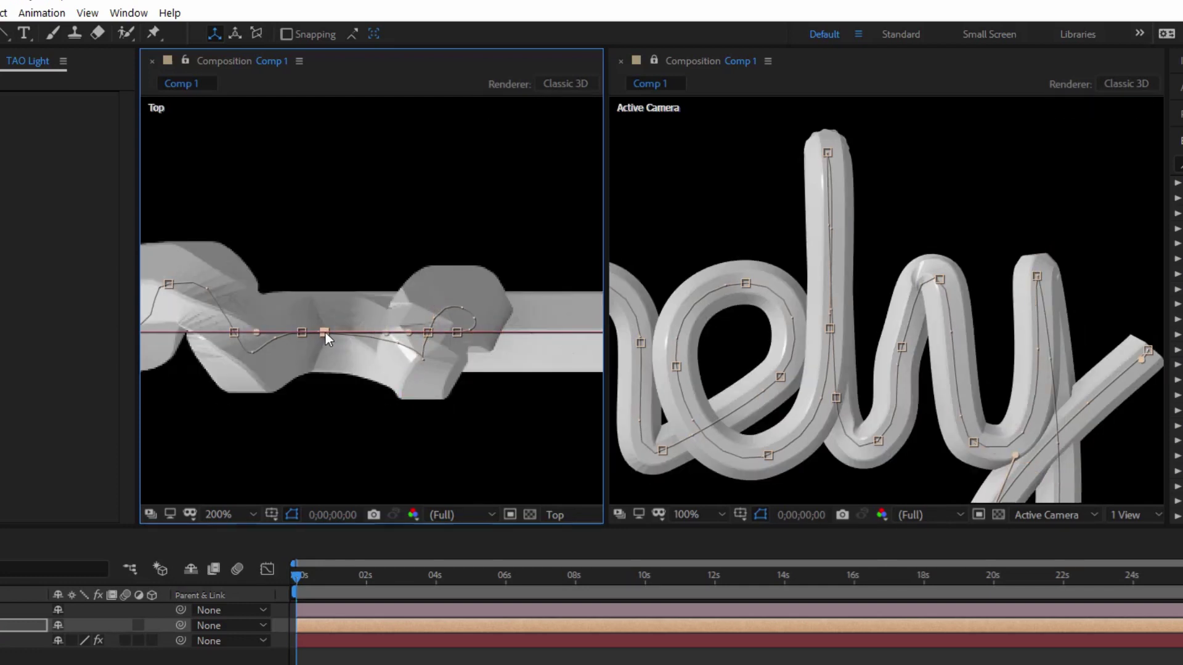
pyautogui.moveTo(326, 333); pyautogui.dragTo(322, 354)
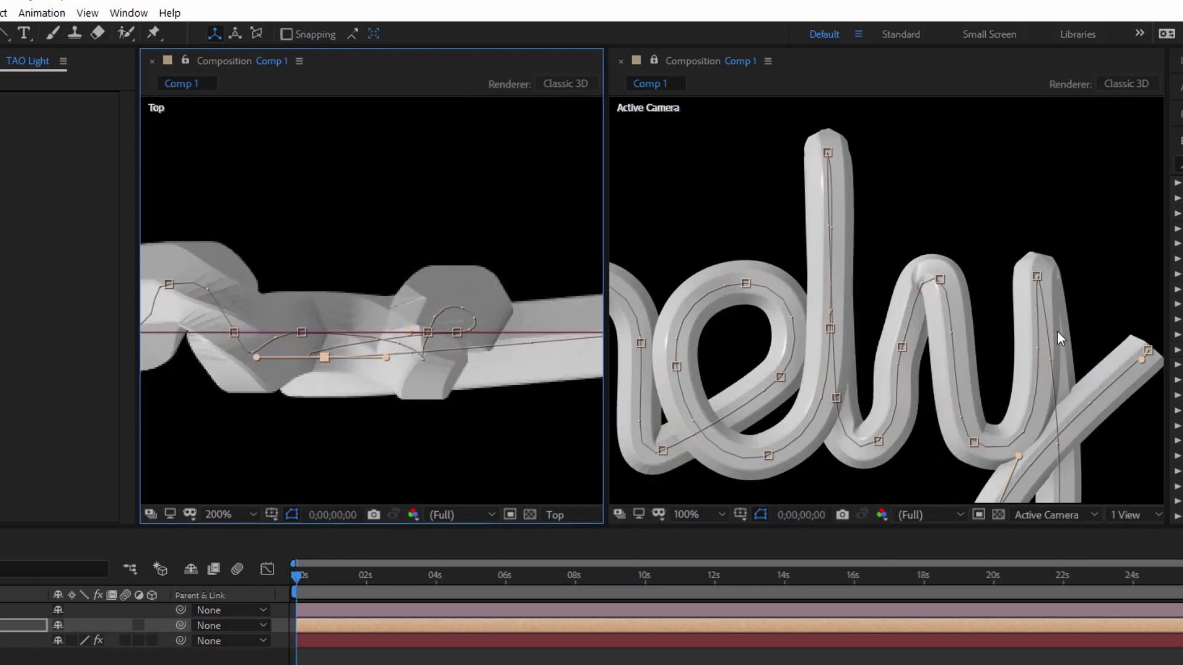
pyautogui.moveTo(1057, 331); pyautogui.dragTo(982, 296)
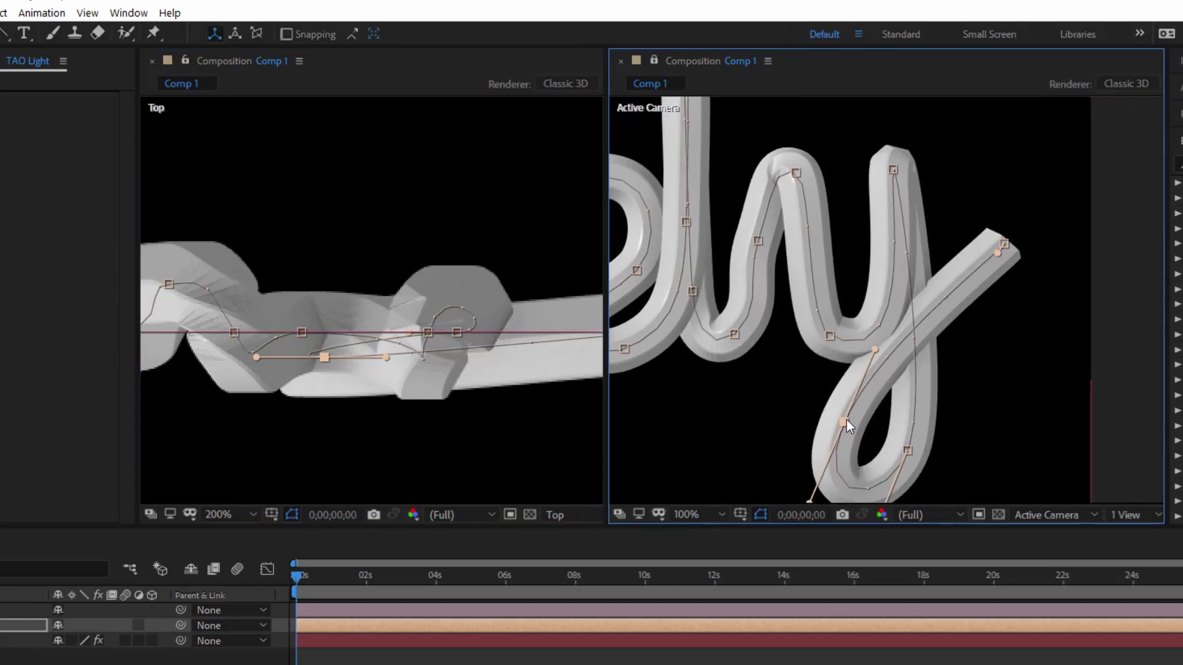
# Step: Pull out the y's tail end and adjust its lower vertex's depth and handle
pyautogui.moveTo(846, 420); pyautogui.dragTo(856, 425)
pyautogui.moveTo(1000, 242); pyautogui.dragTo(1018, 255)
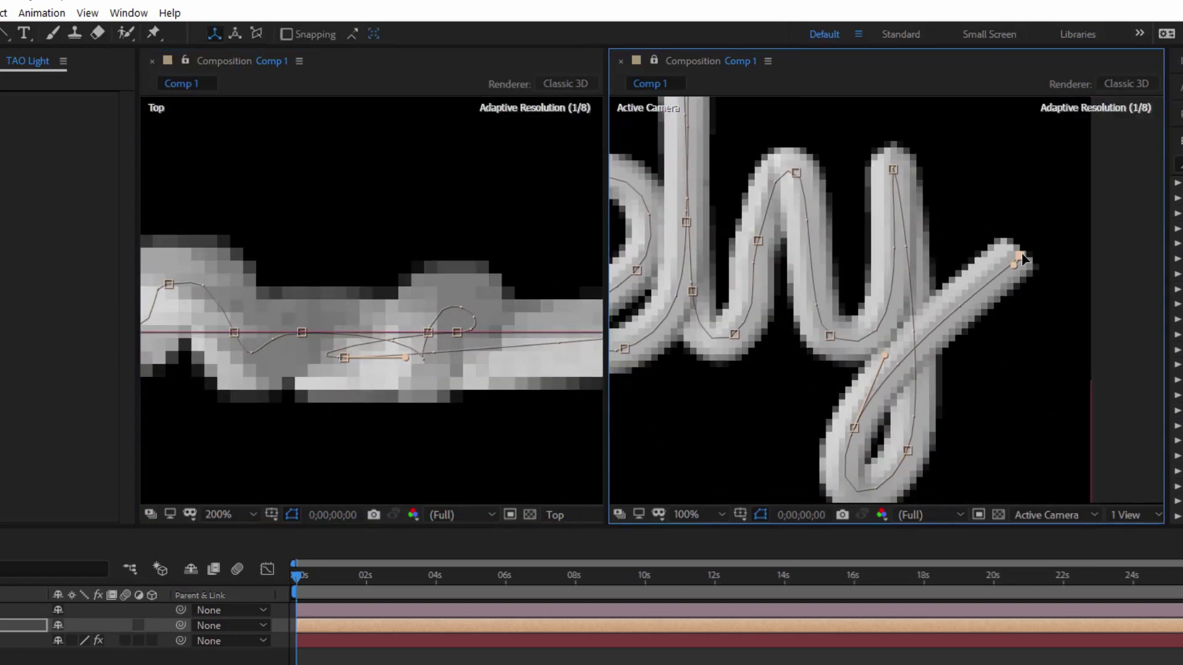
pyautogui.click(853, 427)
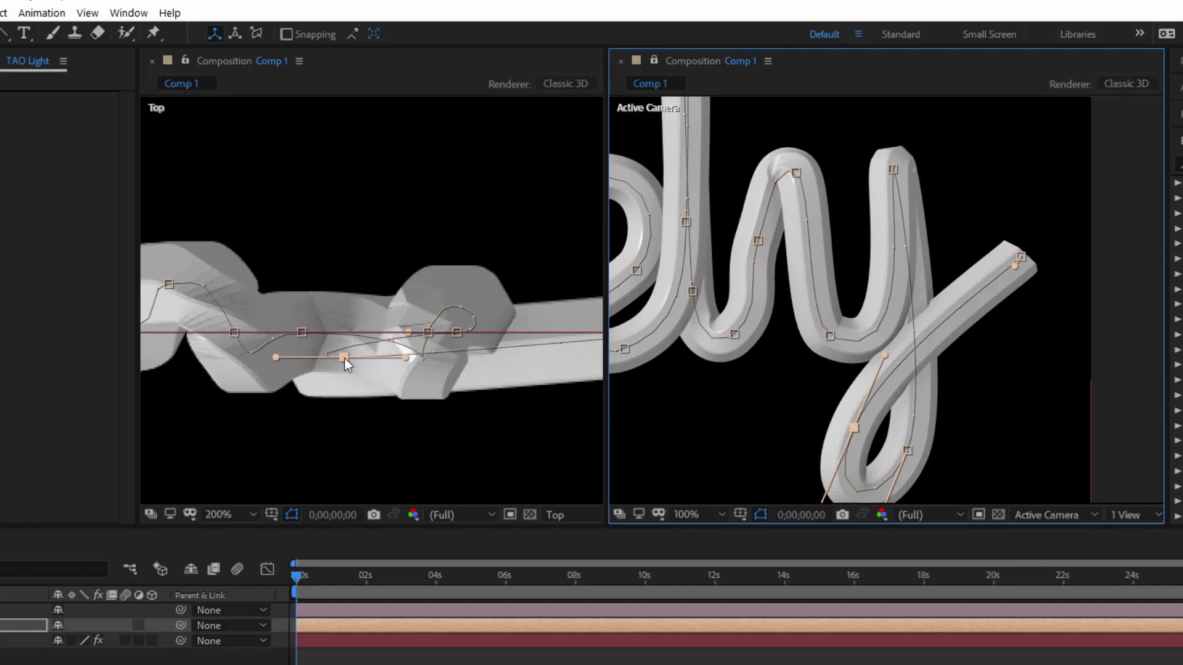
pyautogui.moveTo(344, 358); pyautogui.dragTo(343, 382)
pyautogui.moveTo(457, 333); pyautogui.dragTo(466, 296)
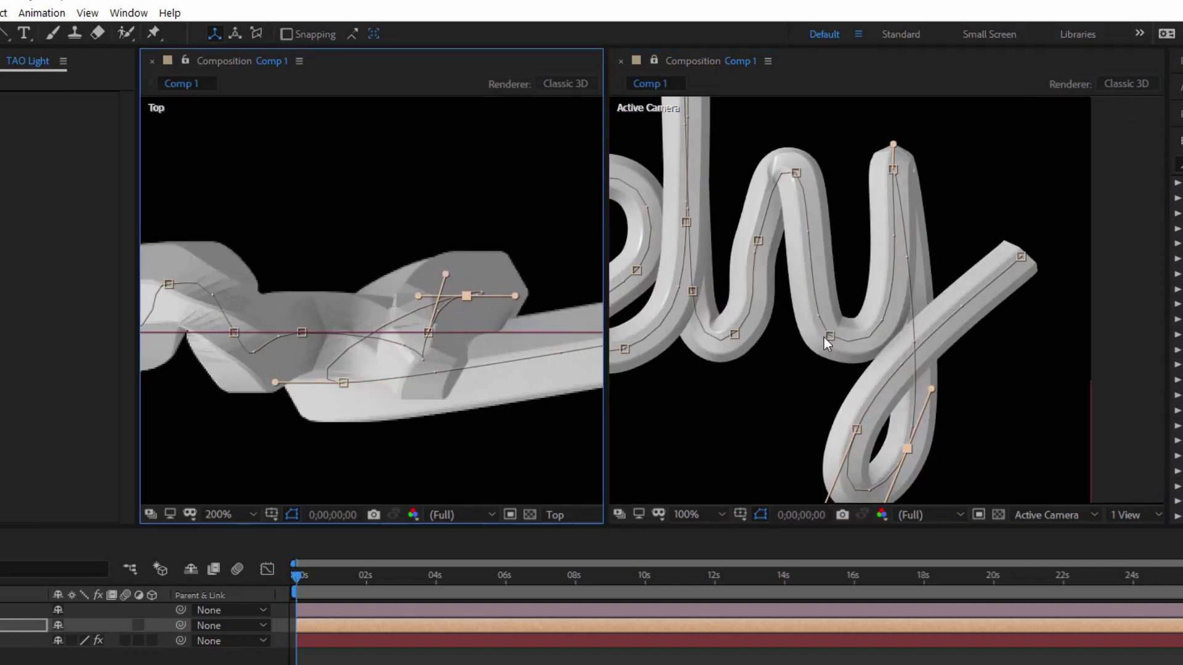
pyautogui.scroll(-4, 823, 341)
pyautogui.scroll(1, 898, 472)
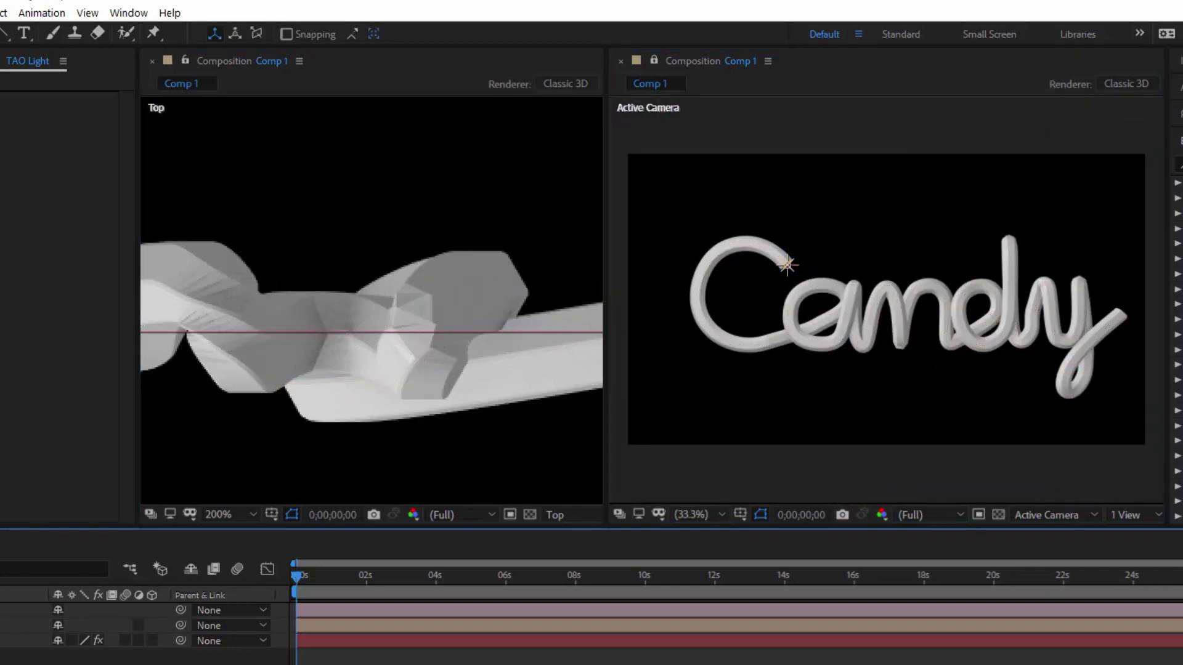
# Step: Preview the whole word, then reselect the path layer and the C-to-a join vertex
pyautogui.click(899, 471)
pyautogui.click(807, 323)
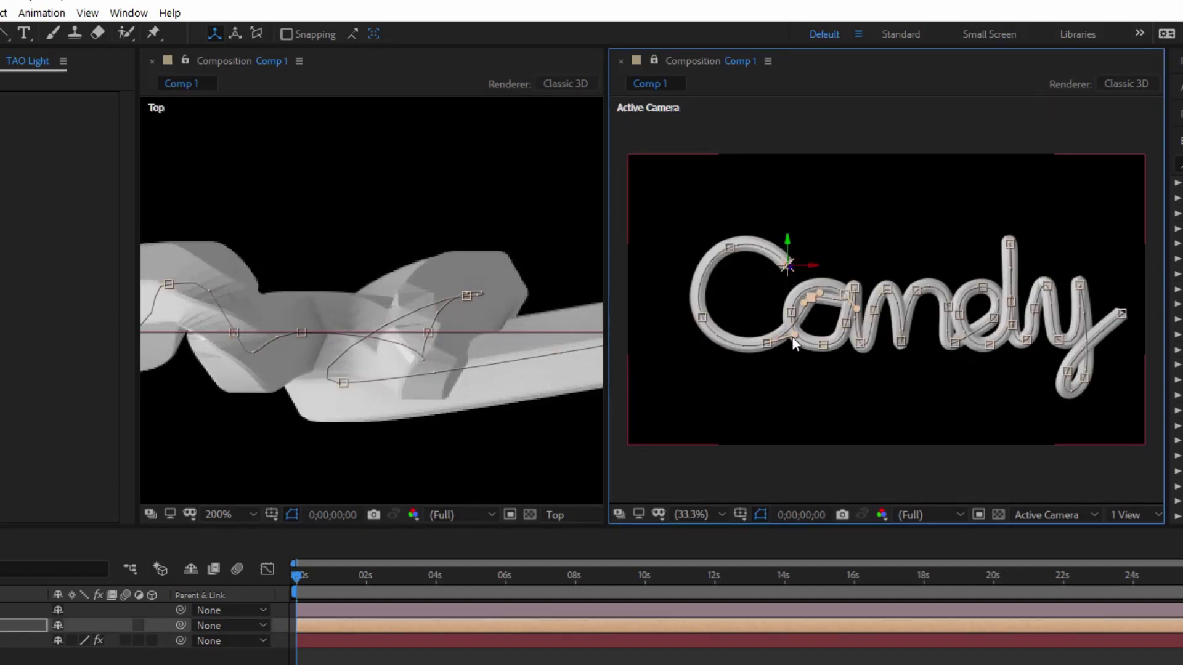
pyautogui.click(845, 297)
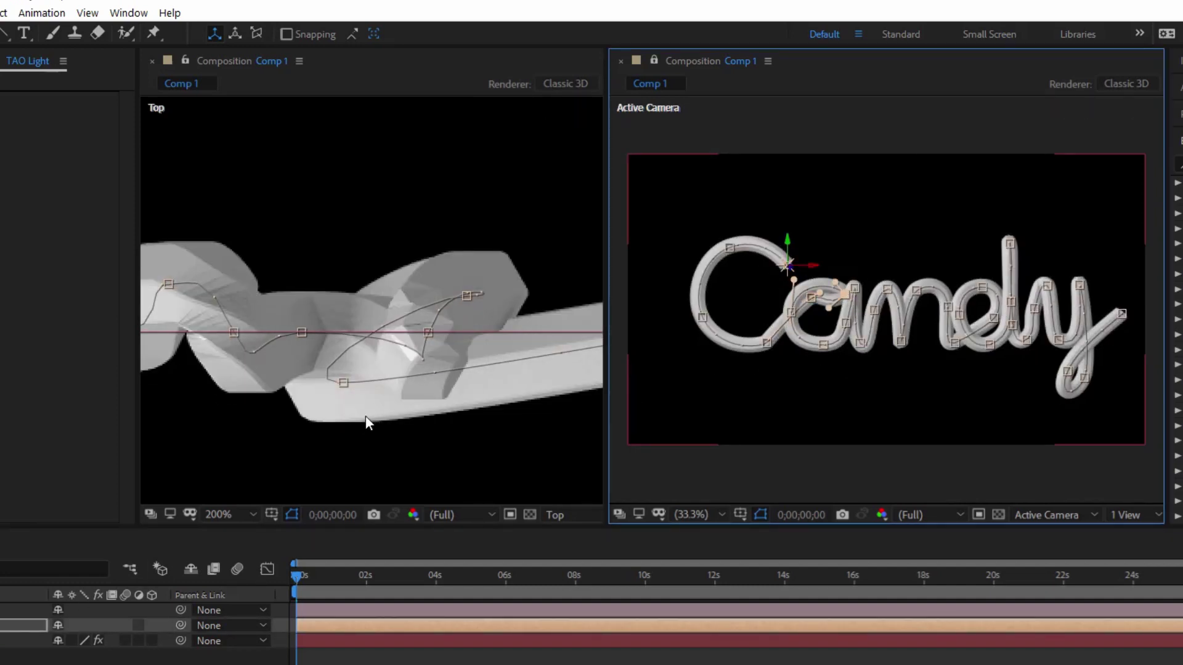
# Step: Shift the C-to-a join vertex in depth and swing its handle to smooth the join
pyautogui.moveTo(364, 417); pyautogui.dragTo(336, 388)
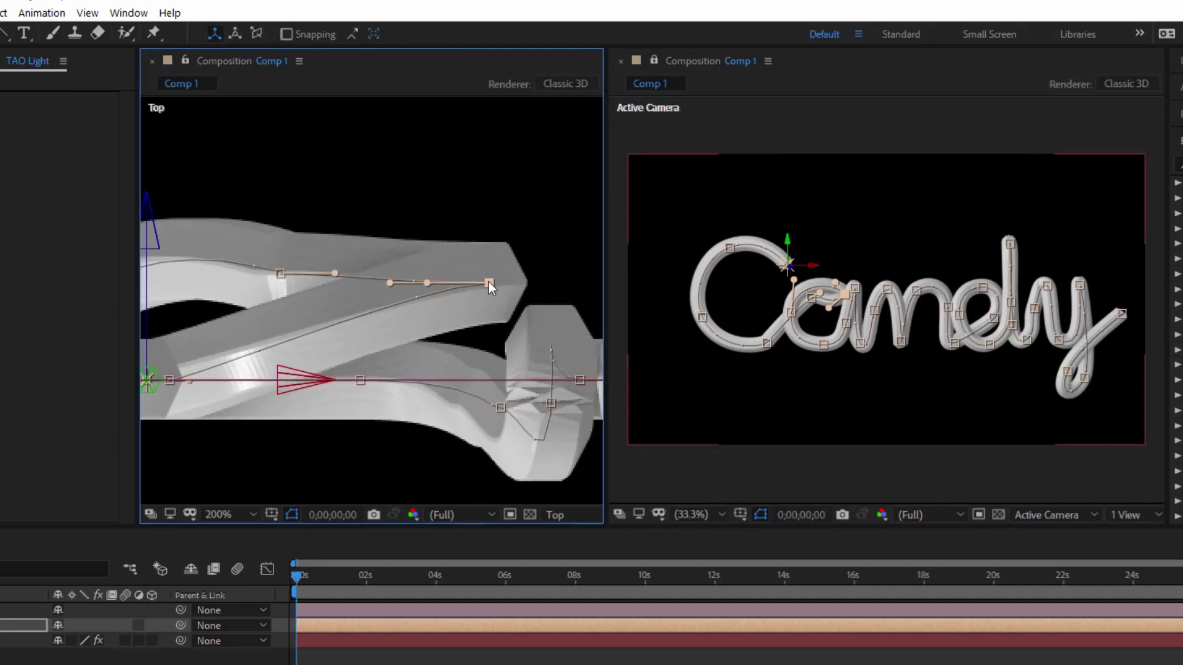
pyautogui.moveTo(489, 283); pyautogui.dragTo(489, 258)
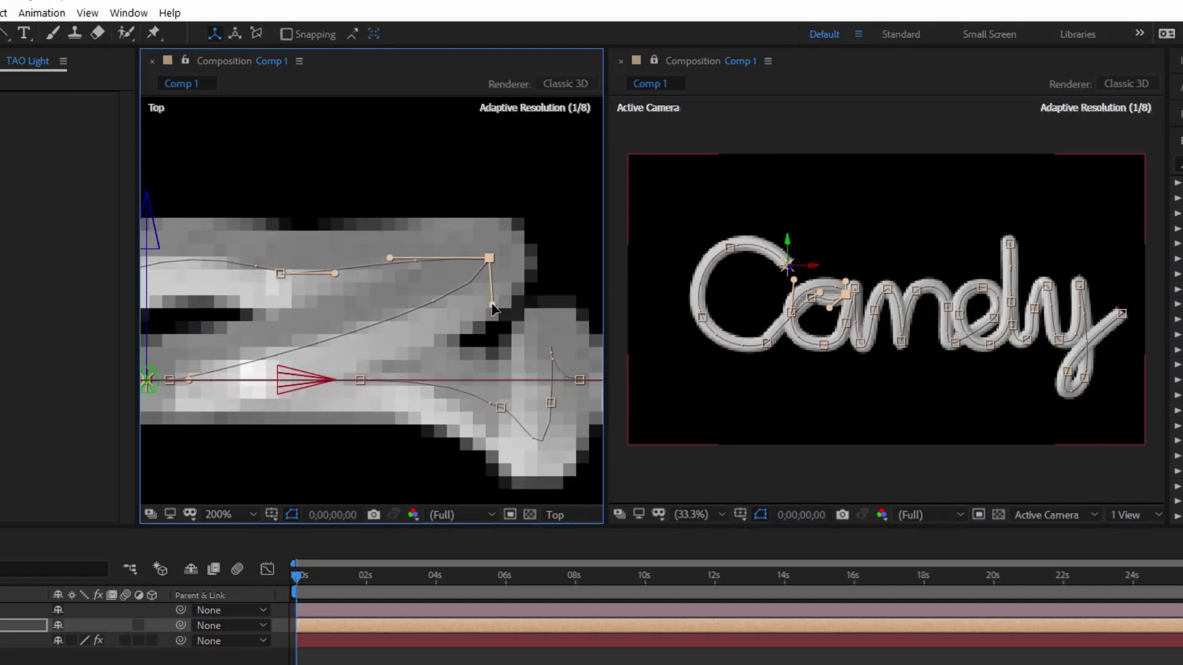
pyautogui.moveTo(389, 260); pyautogui.dragTo(479, 166)
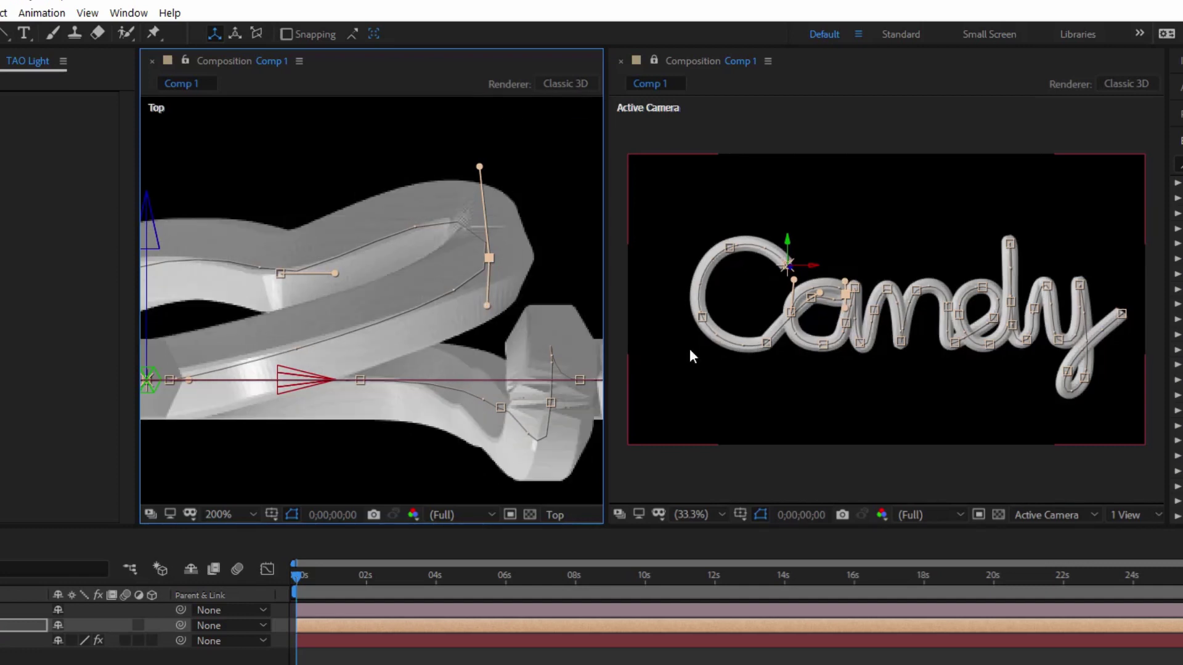
pyautogui.moveTo(847, 302)
pyautogui.mouseDown()
pyautogui.moveTo(812, 301)
pyautogui.moveTo(808, 286)
pyautogui.mouseUp()
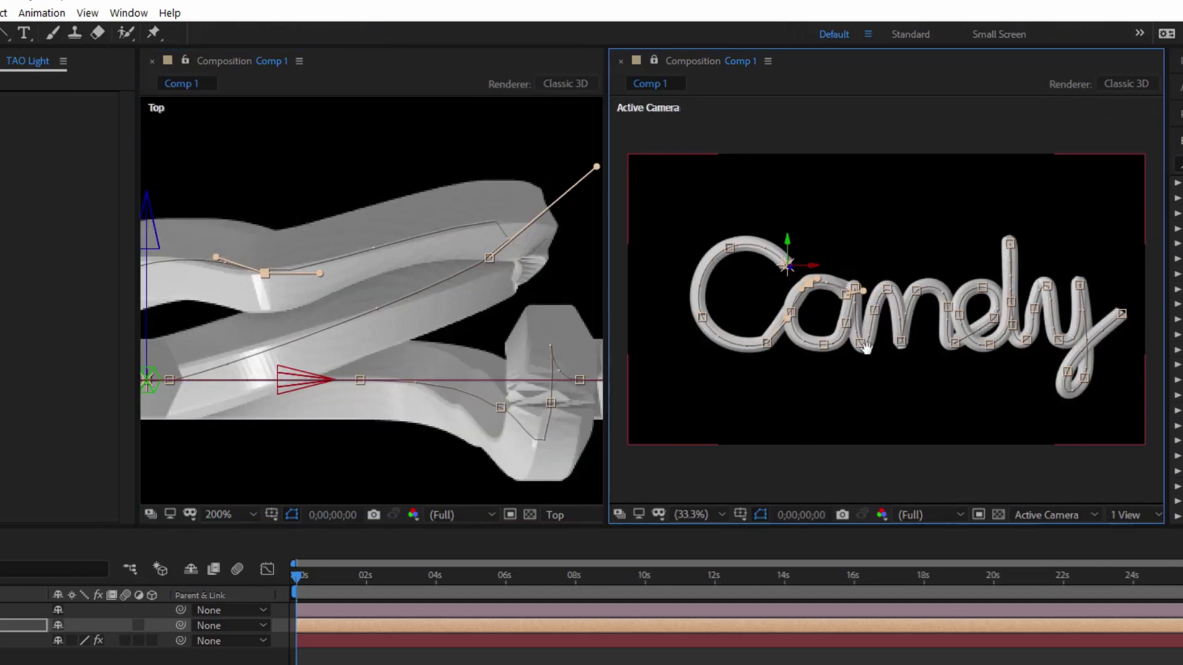
pyautogui.scroll(3, 794, 395)
pyautogui.moveTo(811, 378); pyautogui.dragTo(966, 377)
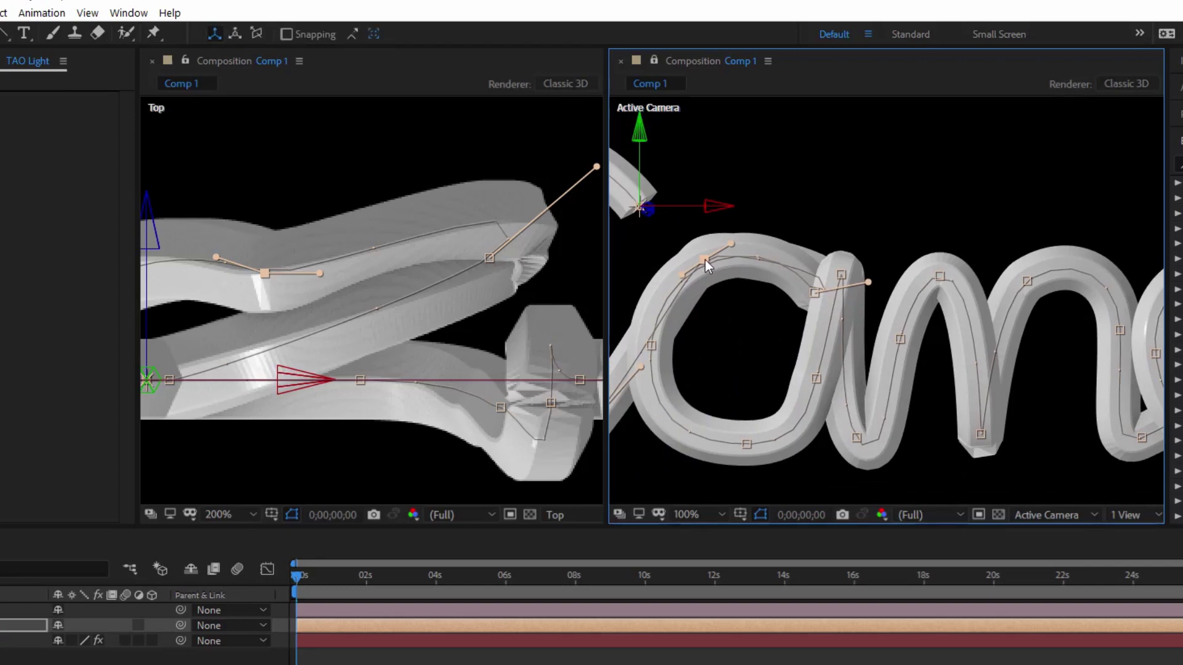
pyautogui.moveTo(705, 260); pyautogui.dragTo(805, 295)
# Step: Reshape the curve handles and nudge the vertex where the n meets the d
pyautogui.moveTo(1158, 394)
pyautogui.mouseDown()
pyautogui.moveTo(800, 392)
pyautogui.moveTo(873, 409)
pyautogui.mouseUp()
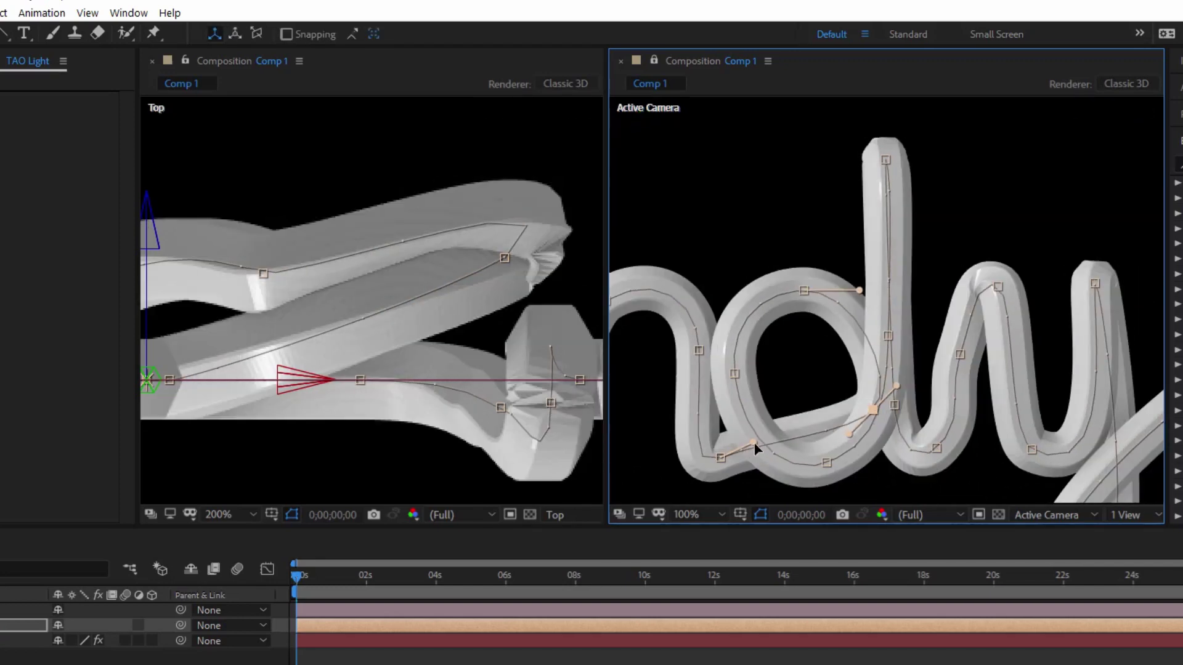
pyautogui.moveTo(754, 442); pyautogui.dragTo(821, 475)
pyautogui.moveTo(851, 434); pyautogui.dragTo(860, 449)
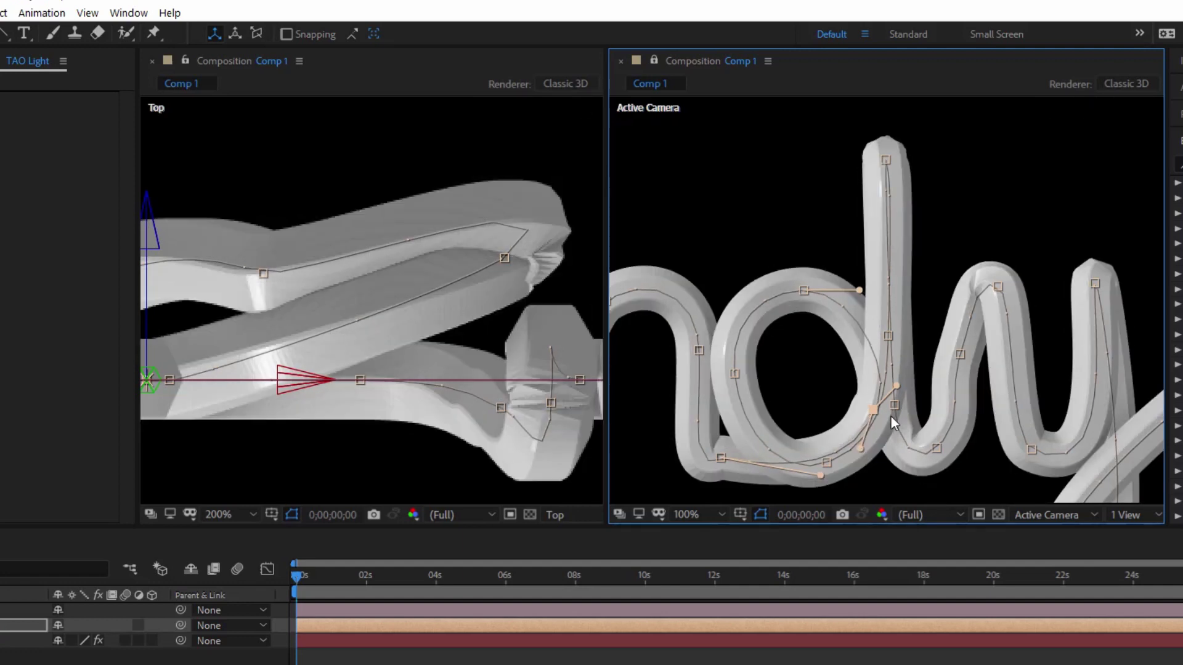
pyautogui.moveTo(873, 409); pyautogui.dragTo(880, 412)
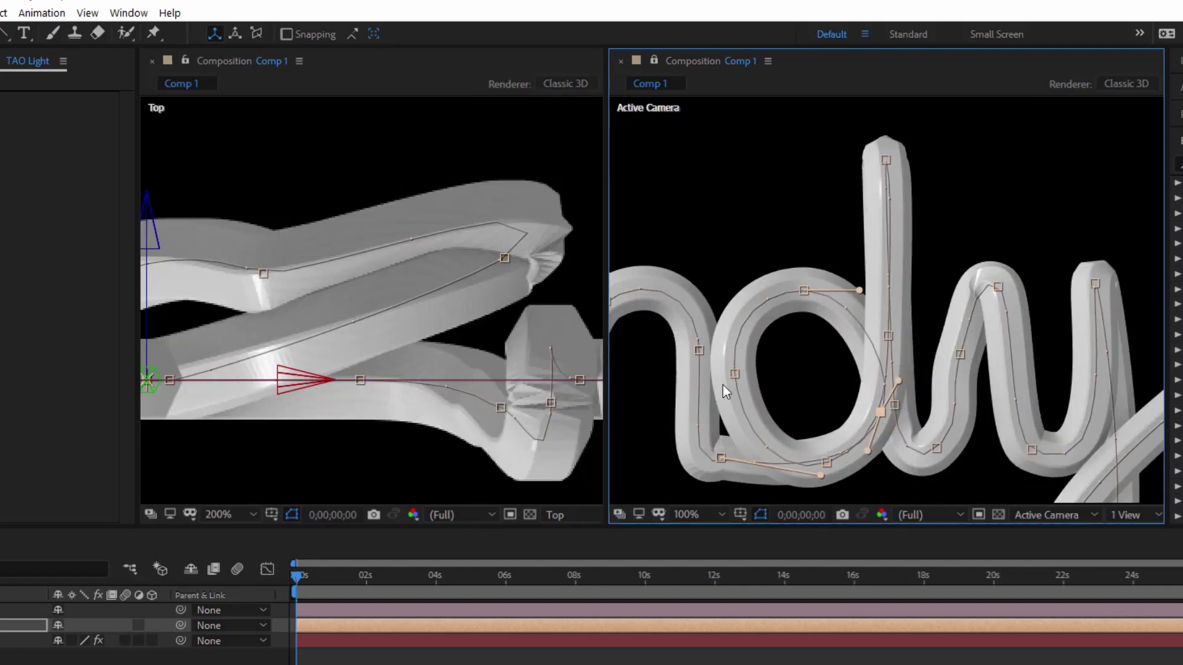
# Step: Maximize the camera view panel and fit the whole word in it
pyautogui.moveTo(607, 138); pyautogui.dragTo(180, 142)
pyautogui.hotkey('shift', '/')
pyautogui.moveTo(620, 525); pyautogui.dragTo(586, 644)
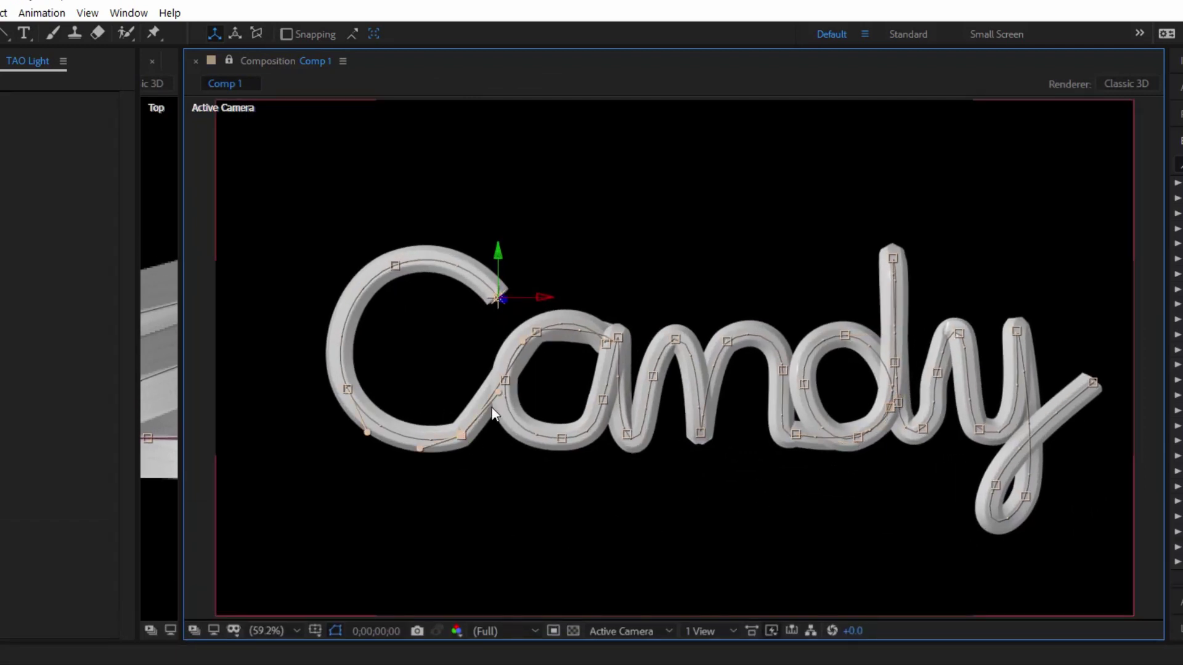
# Step: Smooth the curves at the bottom of the C, along a y stroke and the d's bottom
pyautogui.moveTo(463, 438); pyautogui.dragTo(456, 436)
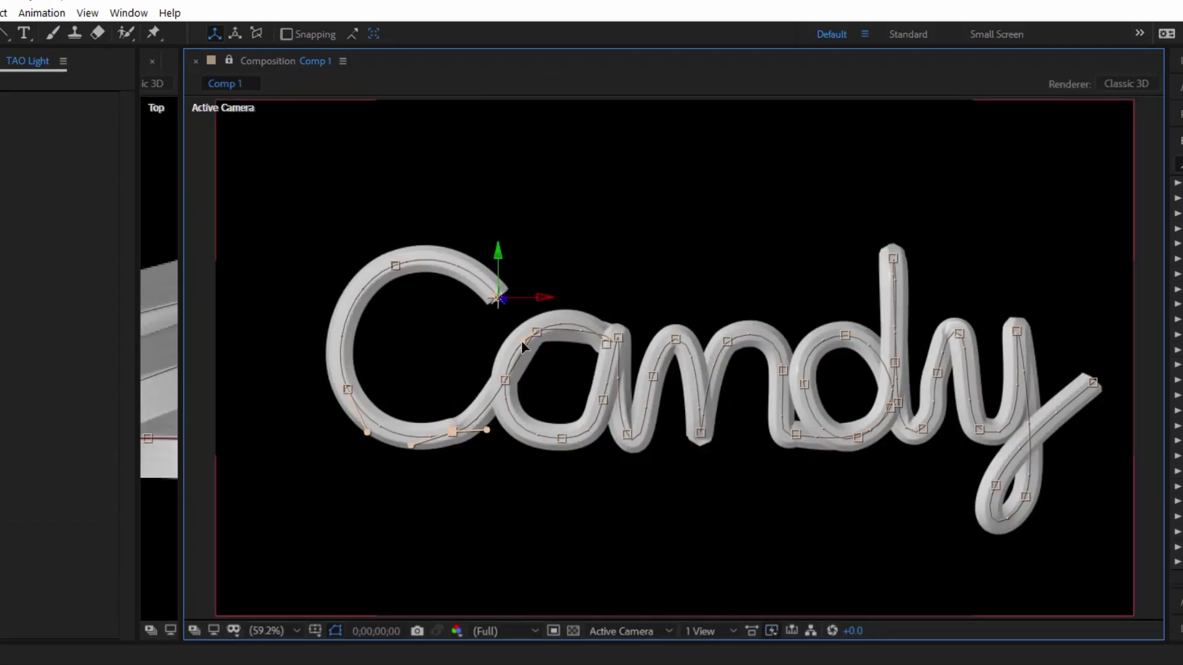
pyautogui.moveTo(486, 430); pyautogui.dragTo(489, 417)
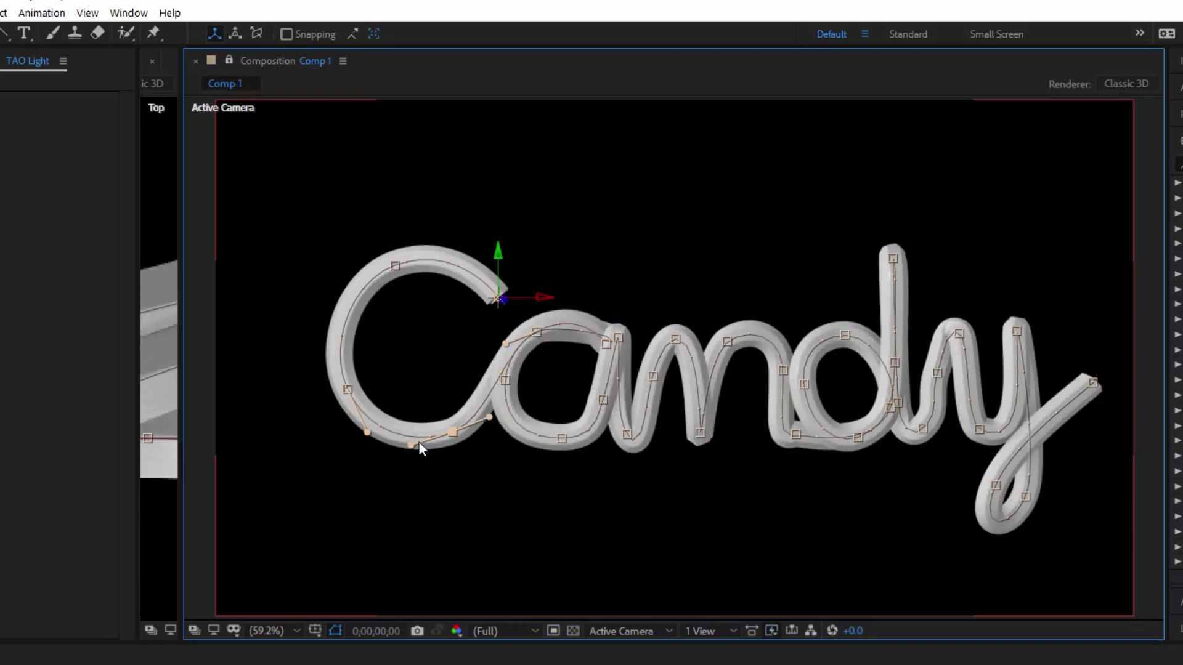
pyautogui.moveTo(411, 445); pyautogui.dragTo(404, 449)
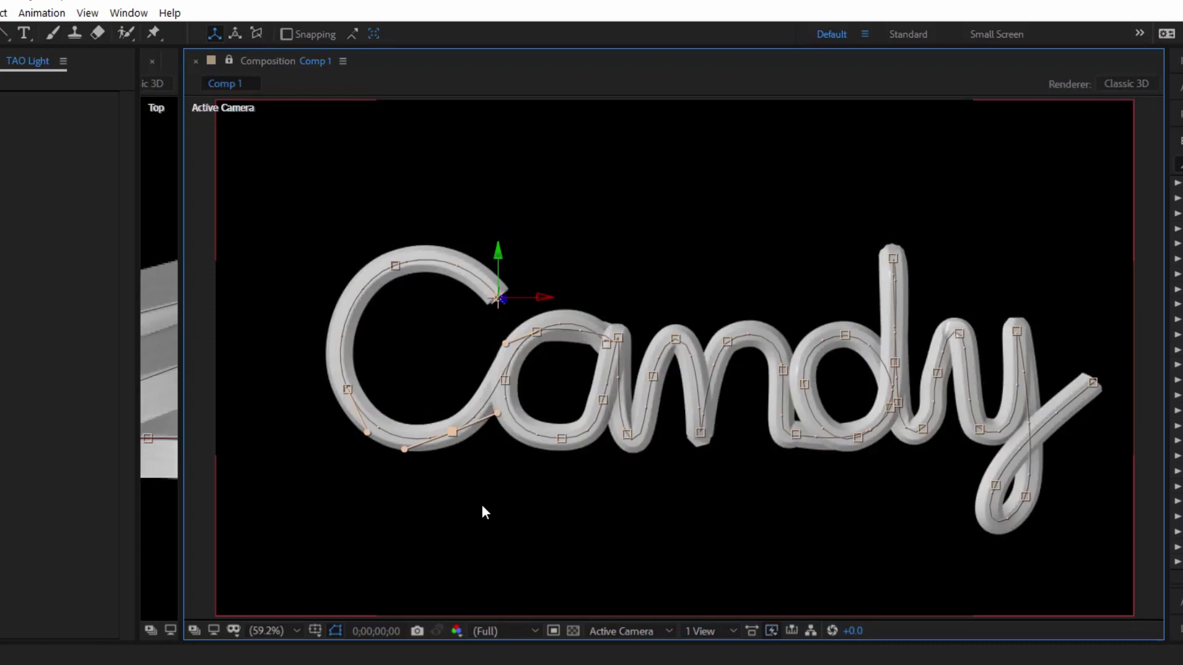
pyautogui.moveTo(937, 371); pyautogui.dragTo(939, 416)
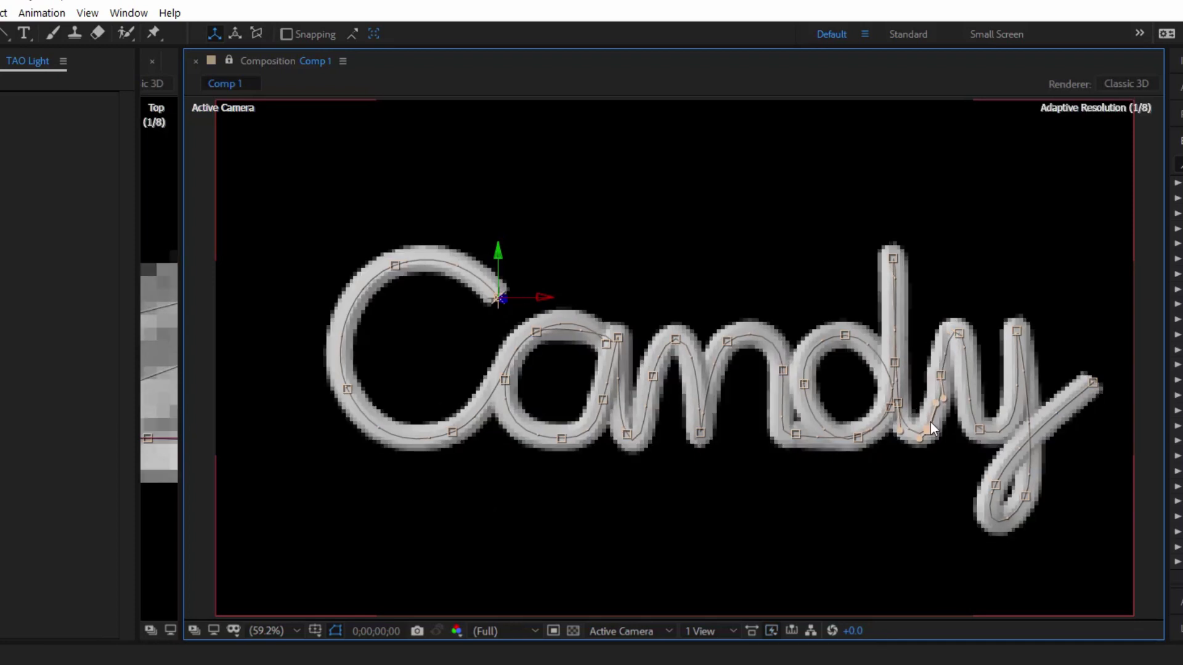
pyautogui.click(940, 375)
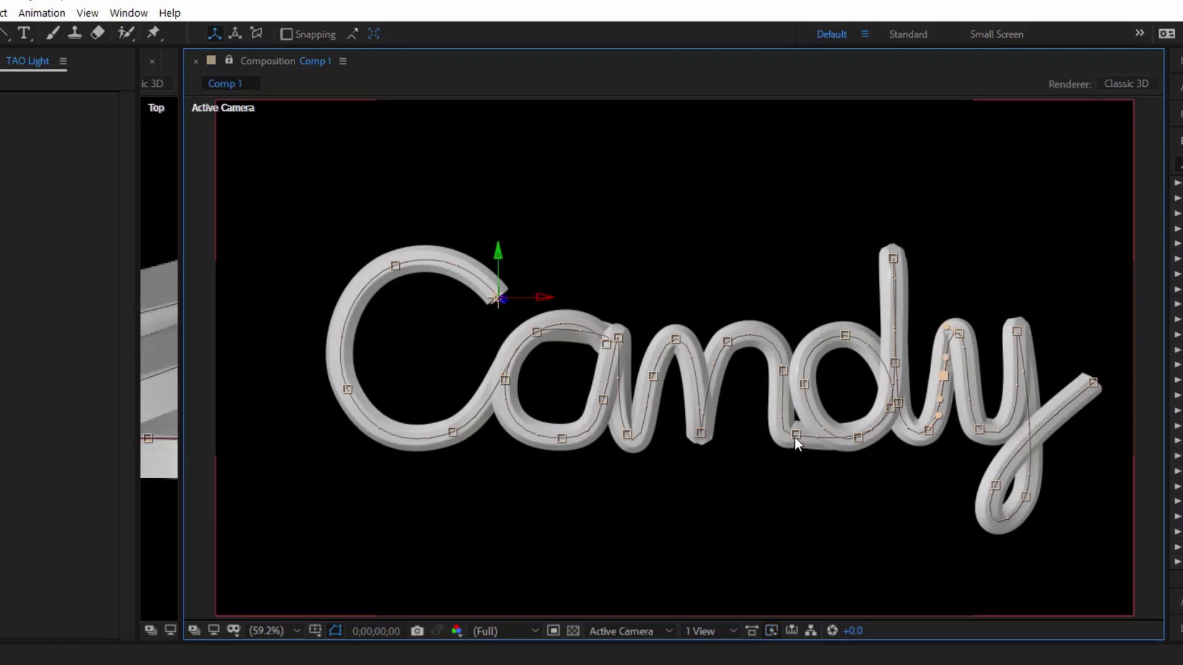
pyautogui.moveTo(795, 435); pyautogui.dragTo(842, 449)
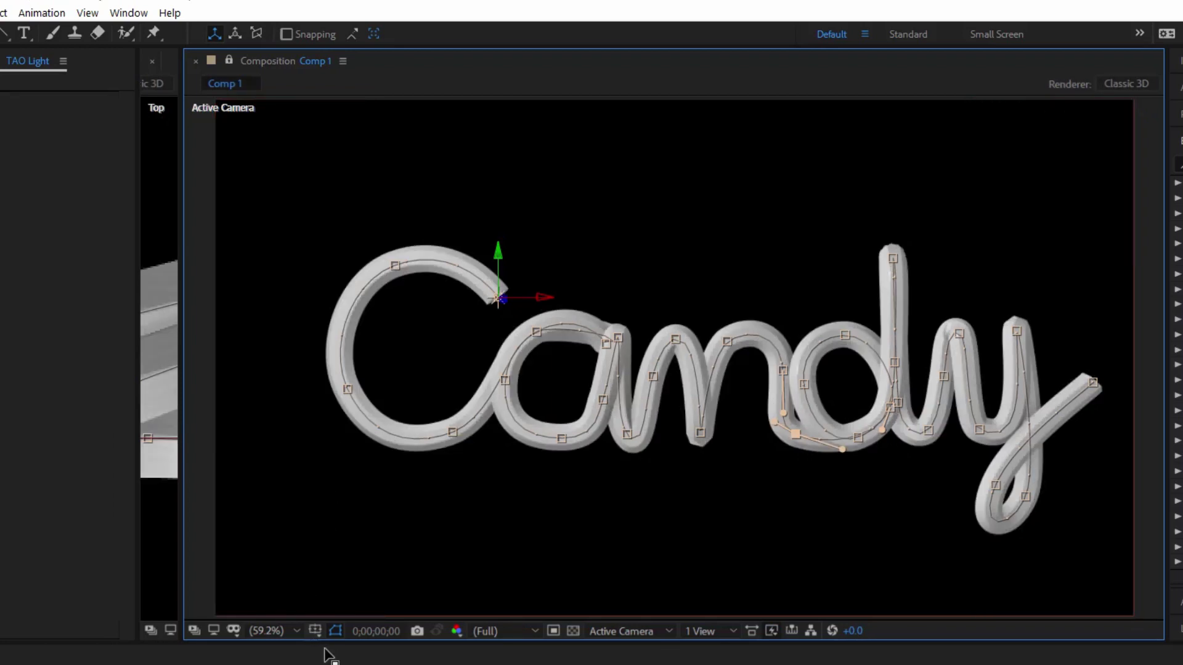
# Step: Restore the timeline, close the Top view panel, and make the camera view taller
pyautogui.moveTo(327, 643); pyautogui.dragTo(344, 524)
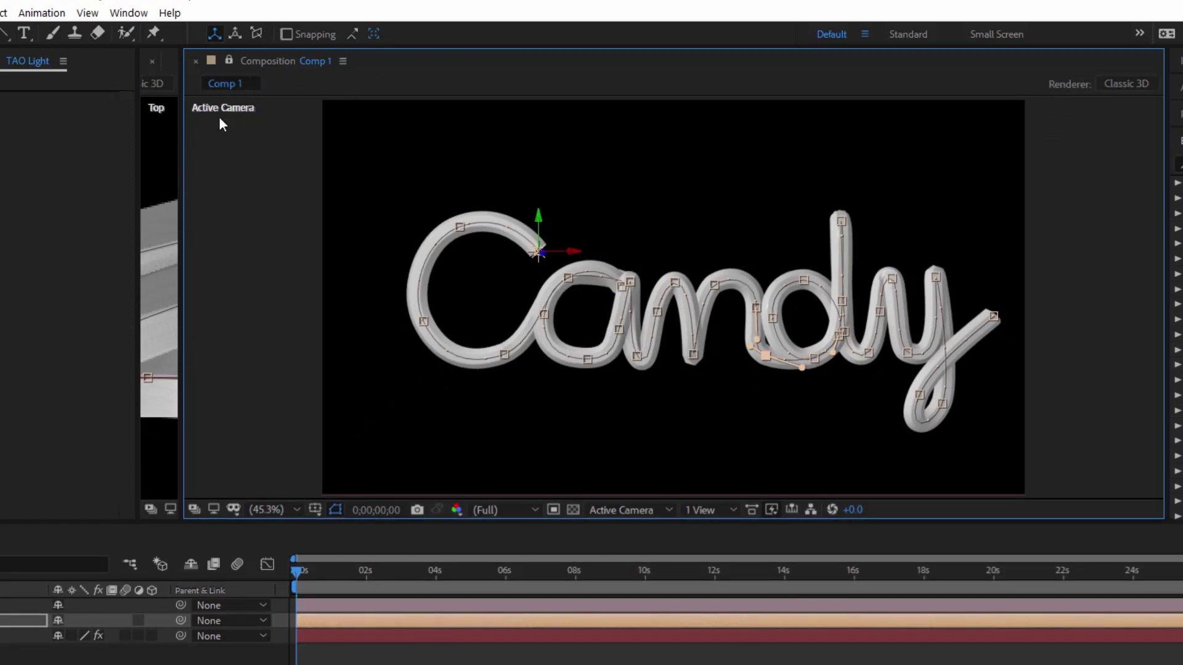
pyautogui.moveTo(181, 176); pyautogui.dragTo(290, 194)
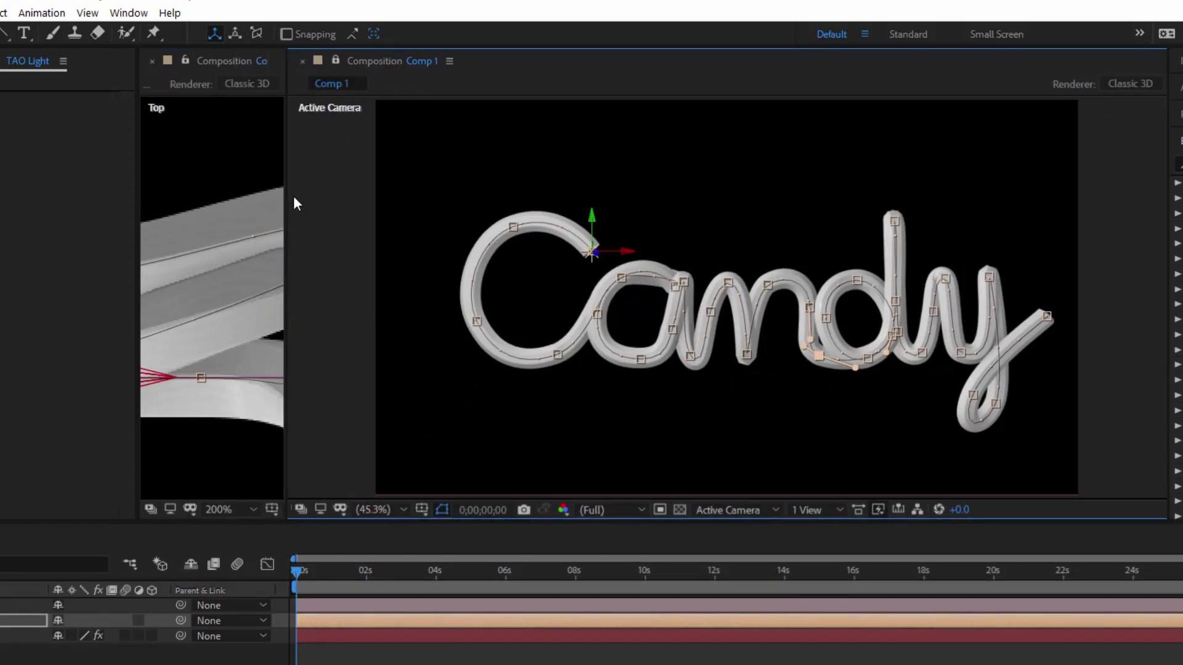
pyautogui.click(151, 59)
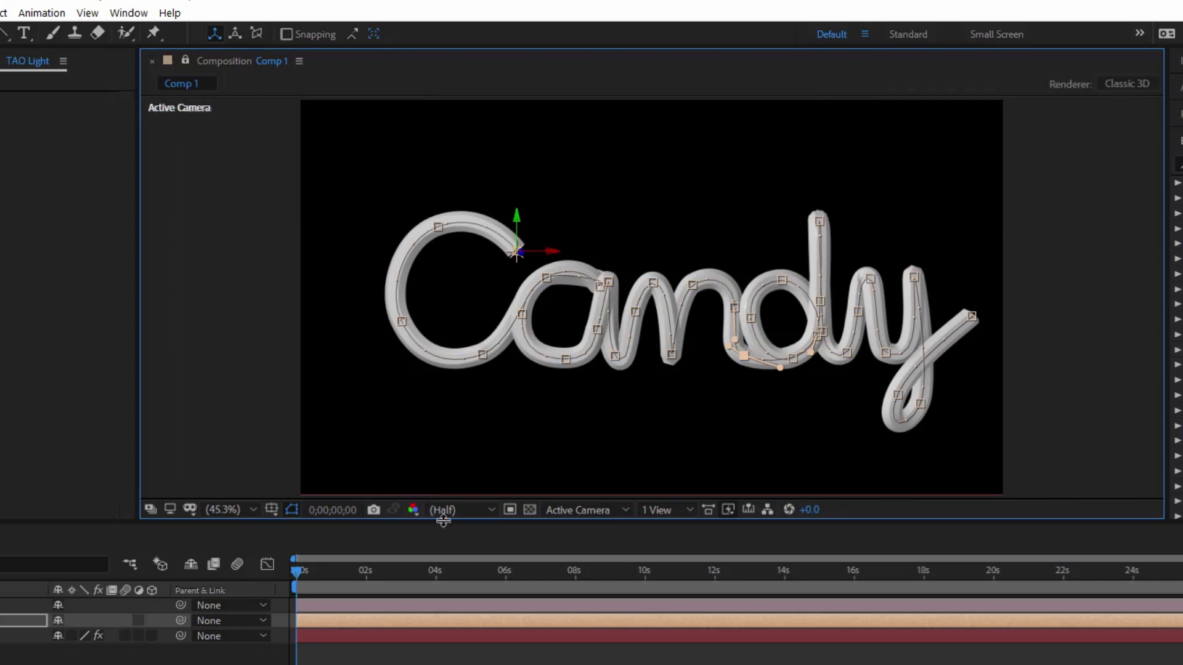
pyautogui.moveTo(444, 520); pyautogui.dragTo(463, 574)
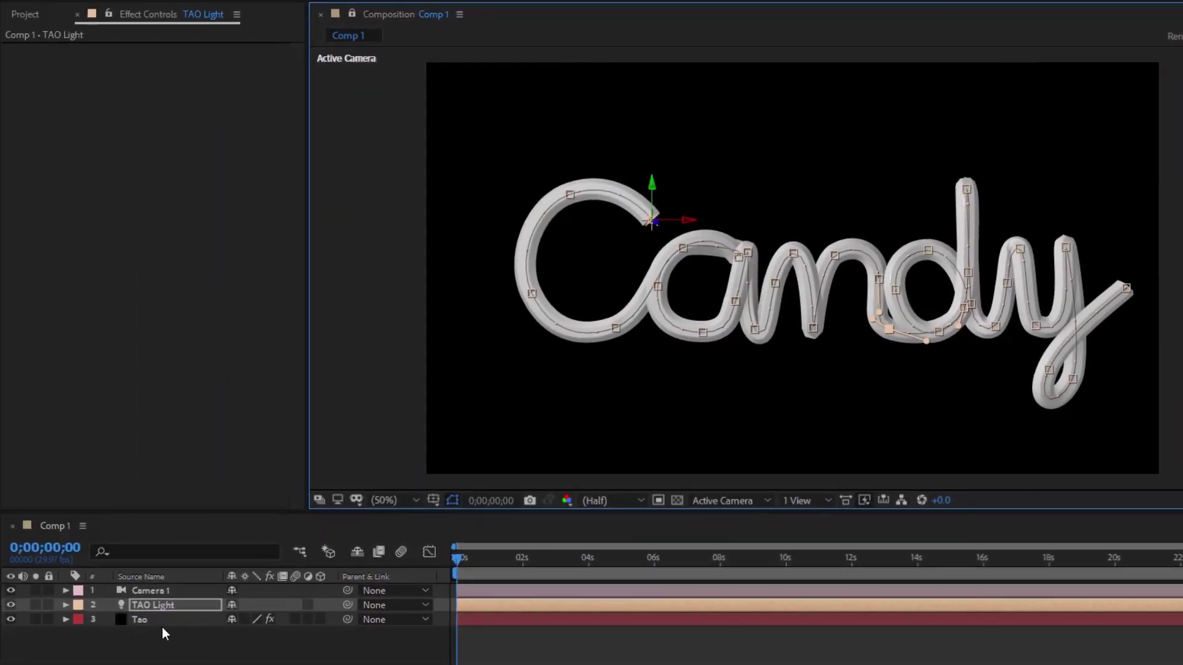
# Step: Turn on chamfering for the Tao tube with a chamfer size of 29
pyautogui.click(160, 620)
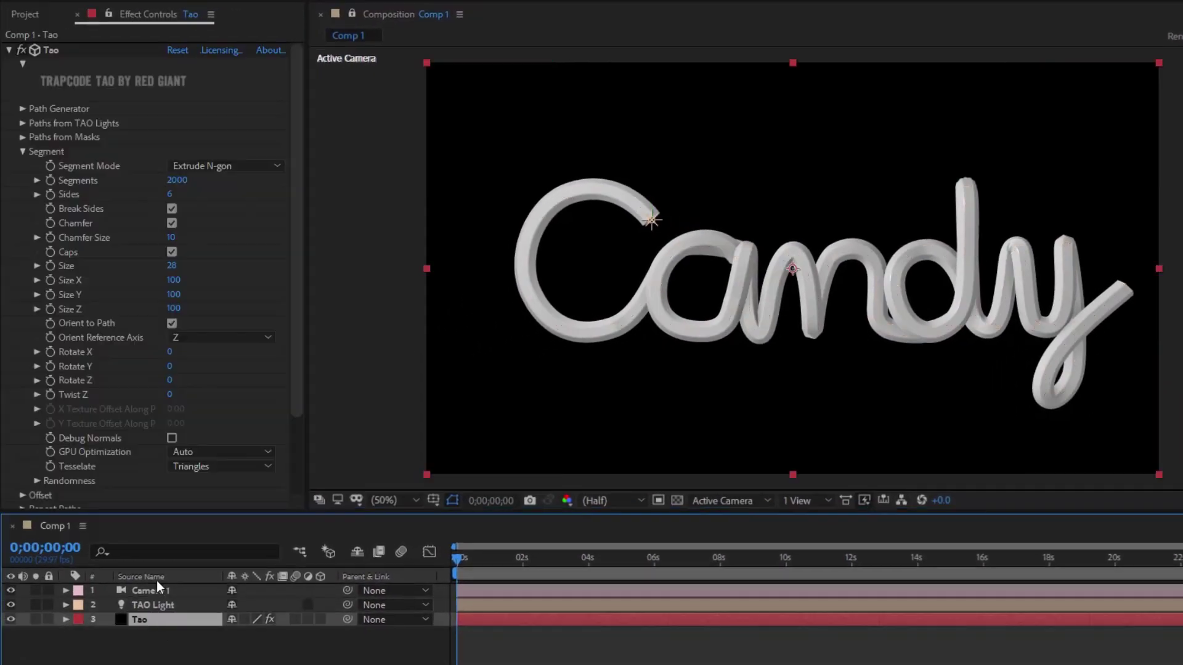
pyautogui.click(172, 223)
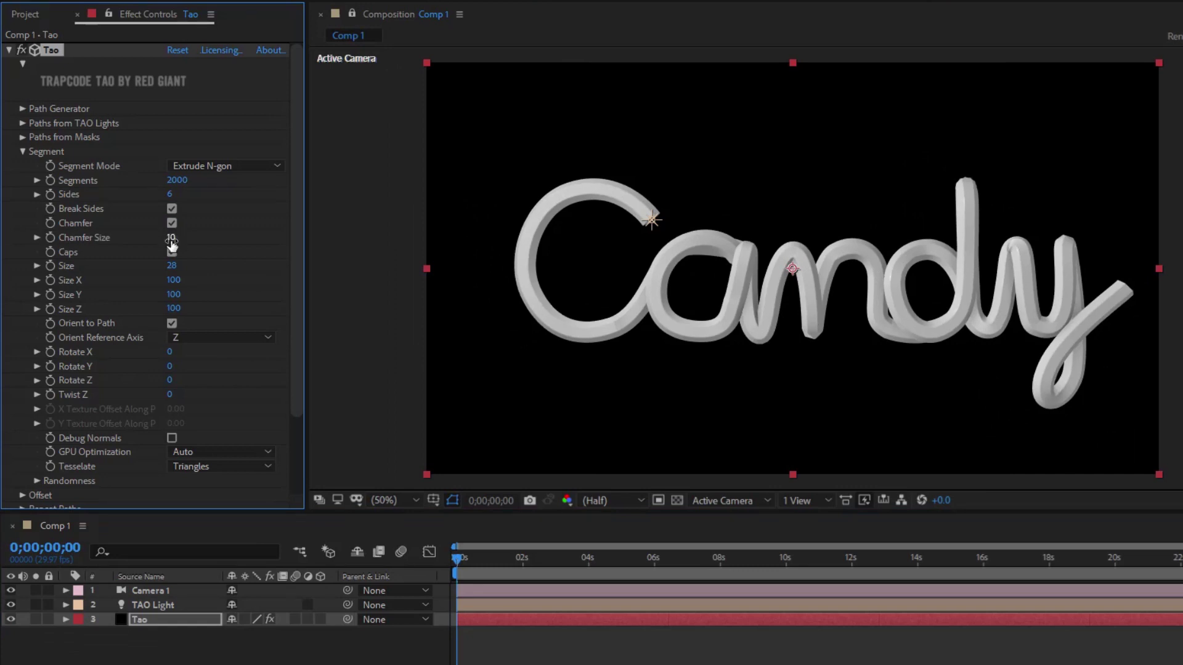
pyautogui.press('/')
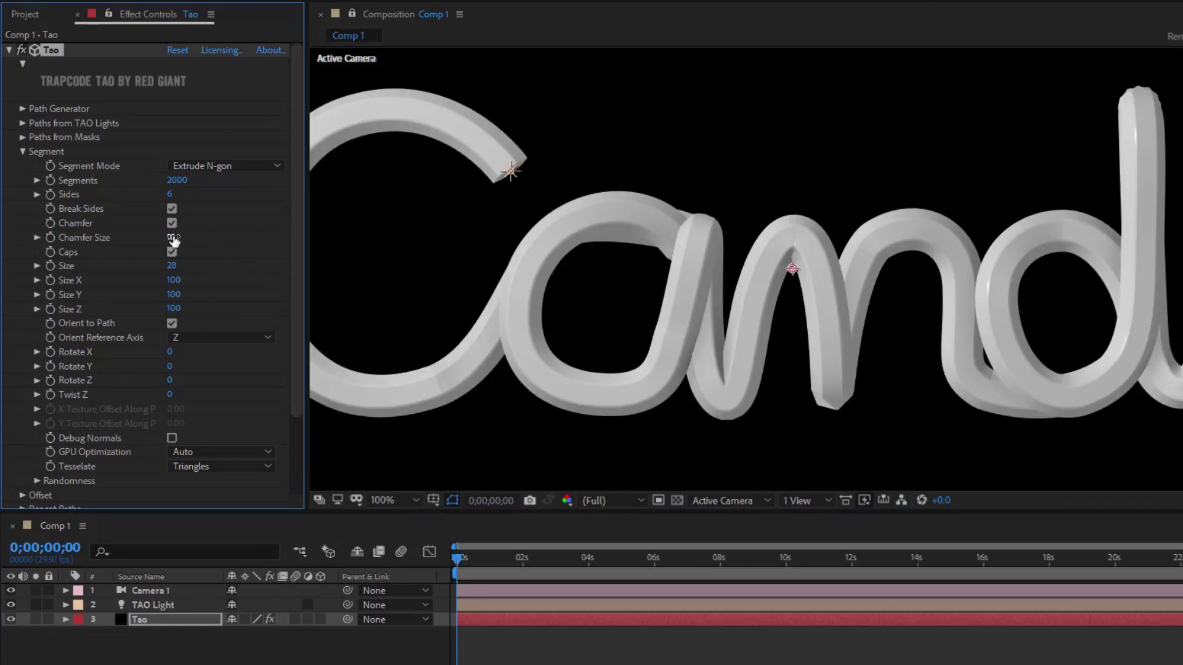
pyautogui.moveTo(176, 237); pyautogui.dragTo(188, 238)
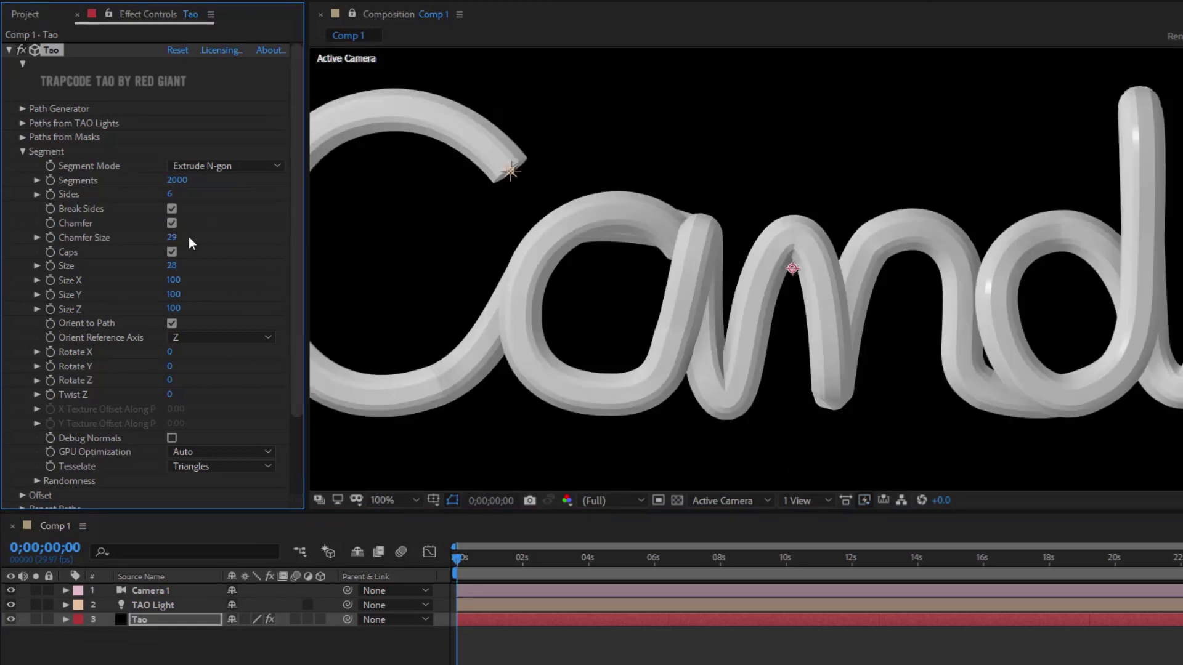
pyautogui.press(',')
pyautogui.press('/')
# Step: Twist the tube with Twist Z of 1578, then 3000
pyautogui.moveTo(172, 397); pyautogui.dragTo(819, 402)
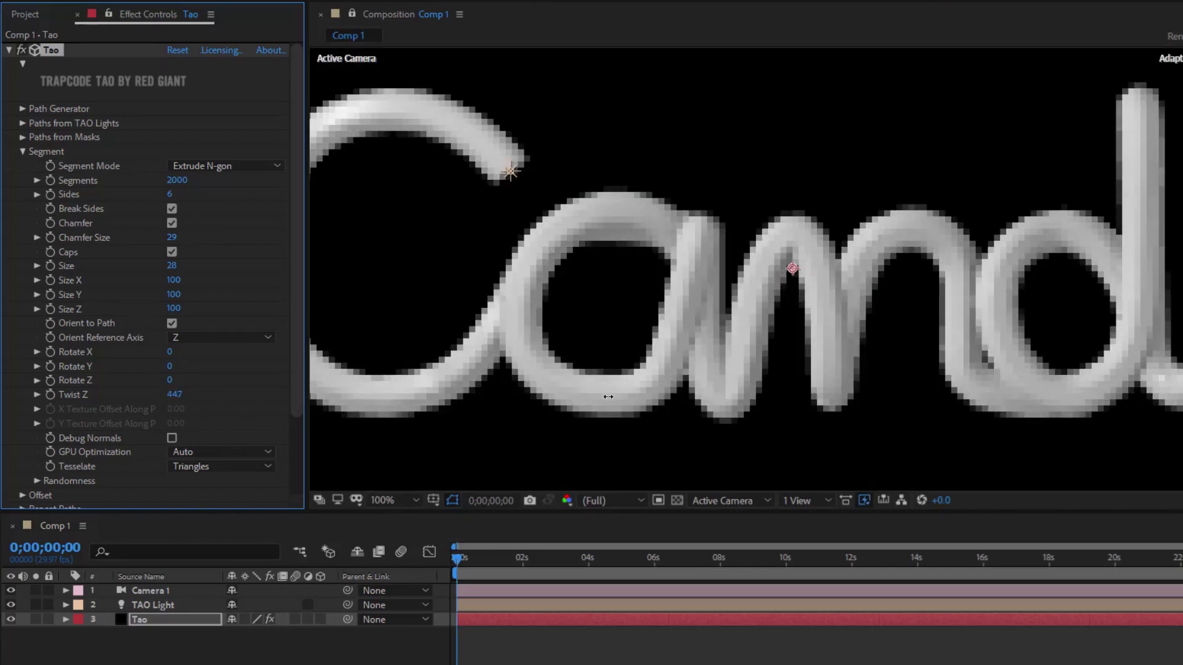
pyautogui.click(175, 394)
pyautogui.write('1578')
pyautogui.press('Return')
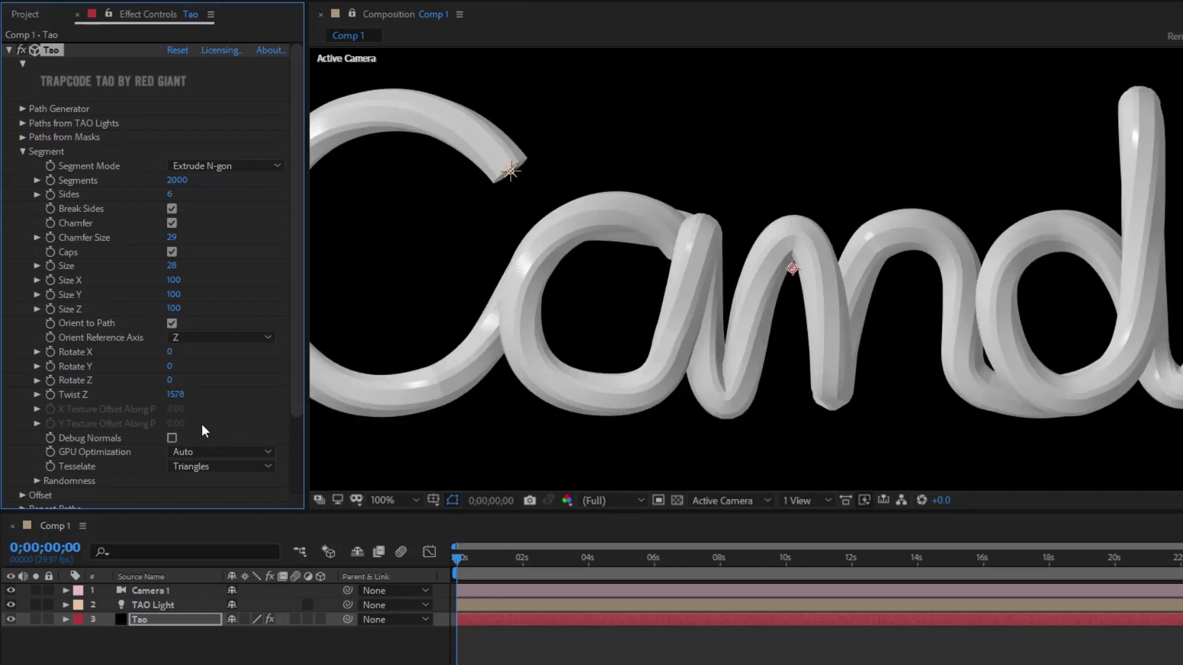
pyautogui.click(179, 394)
pyautogui.write('3000')
pyautogui.press('Return')
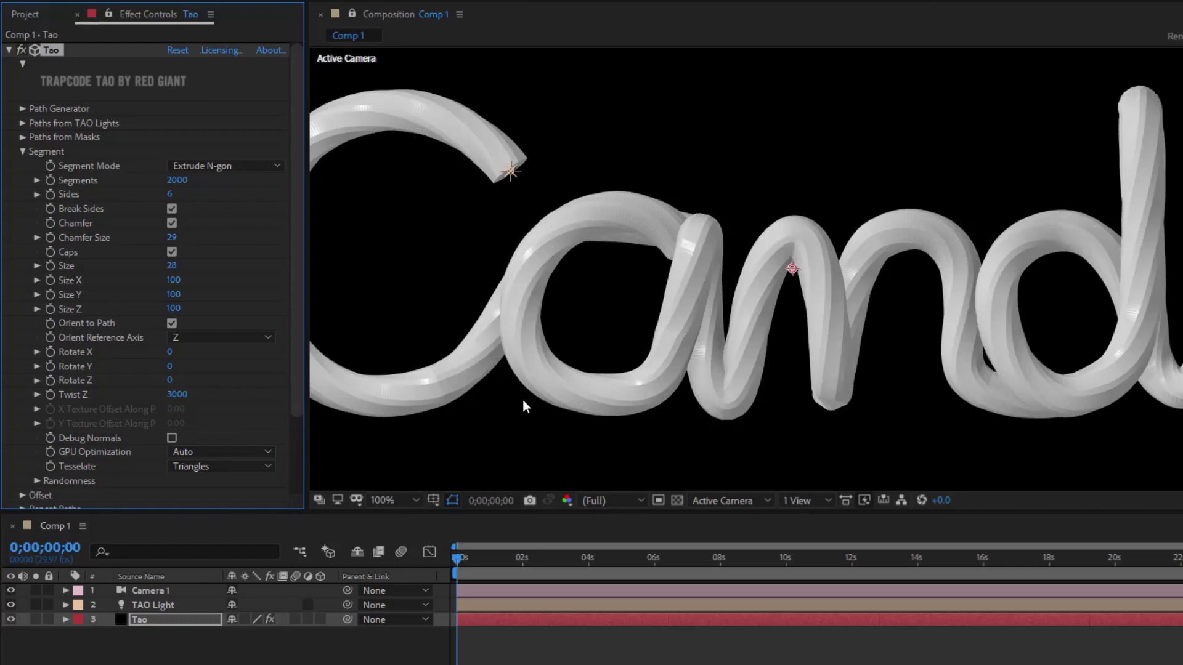
pyautogui.press(',')
pyautogui.press(',')
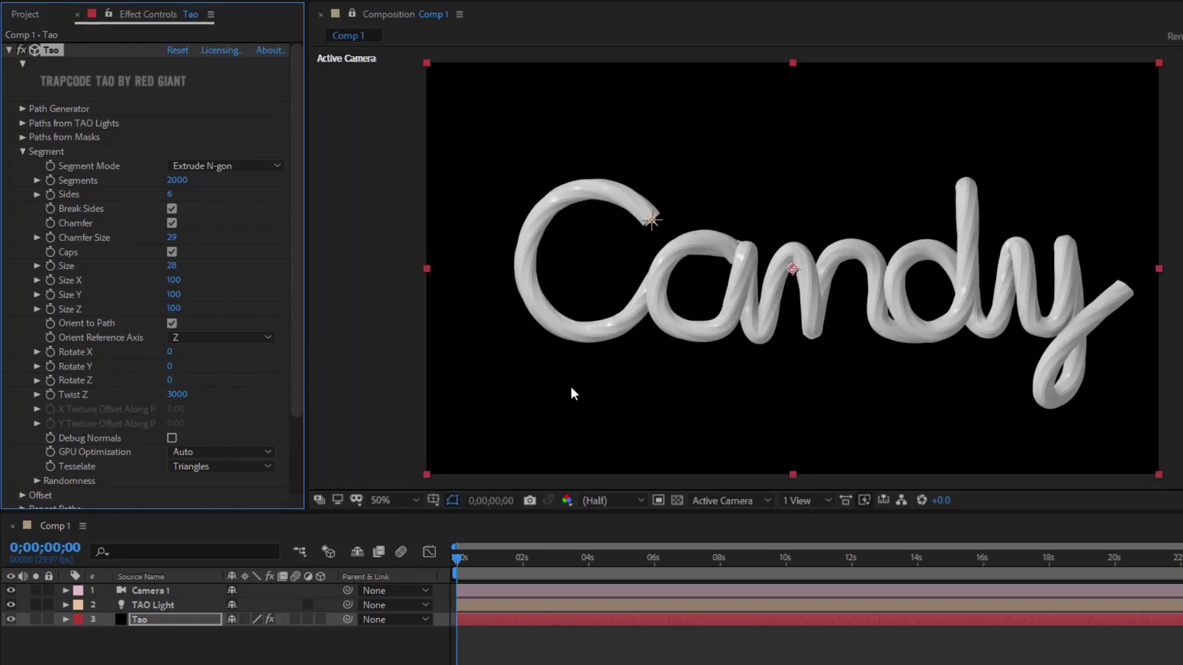
# Step: Try Twist Z 3500, settle on 3200, and collapse the Segment settings
pyautogui.click(178, 394)
pyautogui.write('3')
pyautogui.write('500')
pyautogui.press('Return')
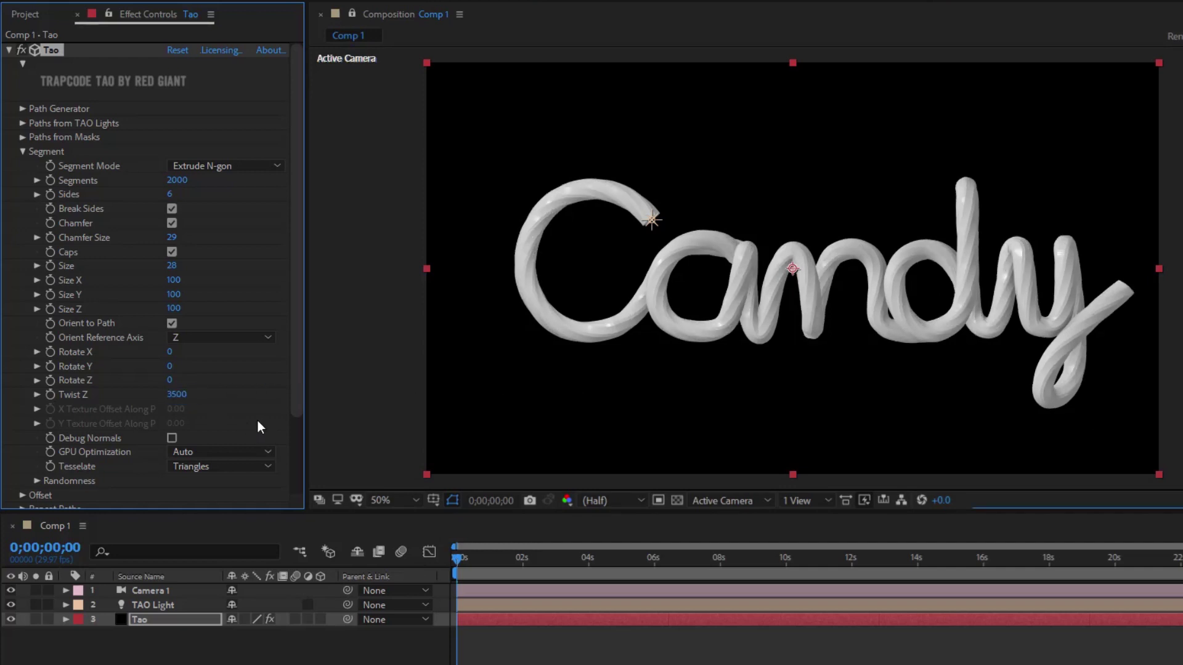
pyautogui.click(181, 395)
pyautogui.write('3200')
pyautogui.press('Return')
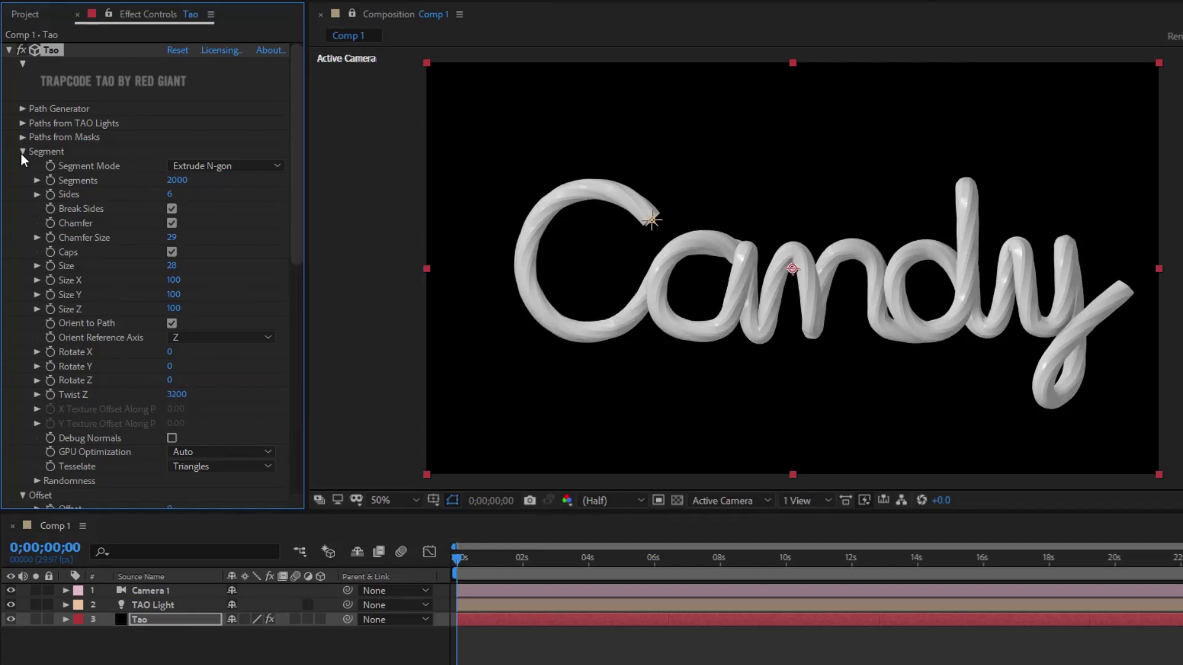
pyautogui.click(22, 152)
# Step: Enable Size from Radius under Paths from TAO Lights
pyautogui.click(22, 166)
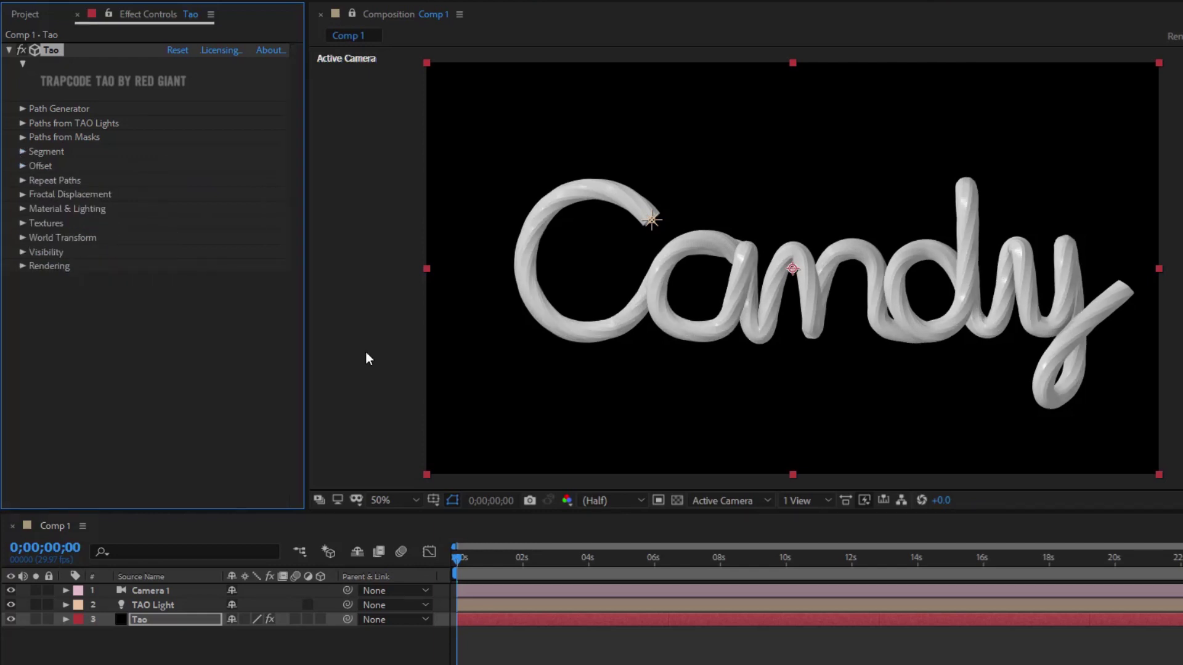
pyautogui.click(22, 123)
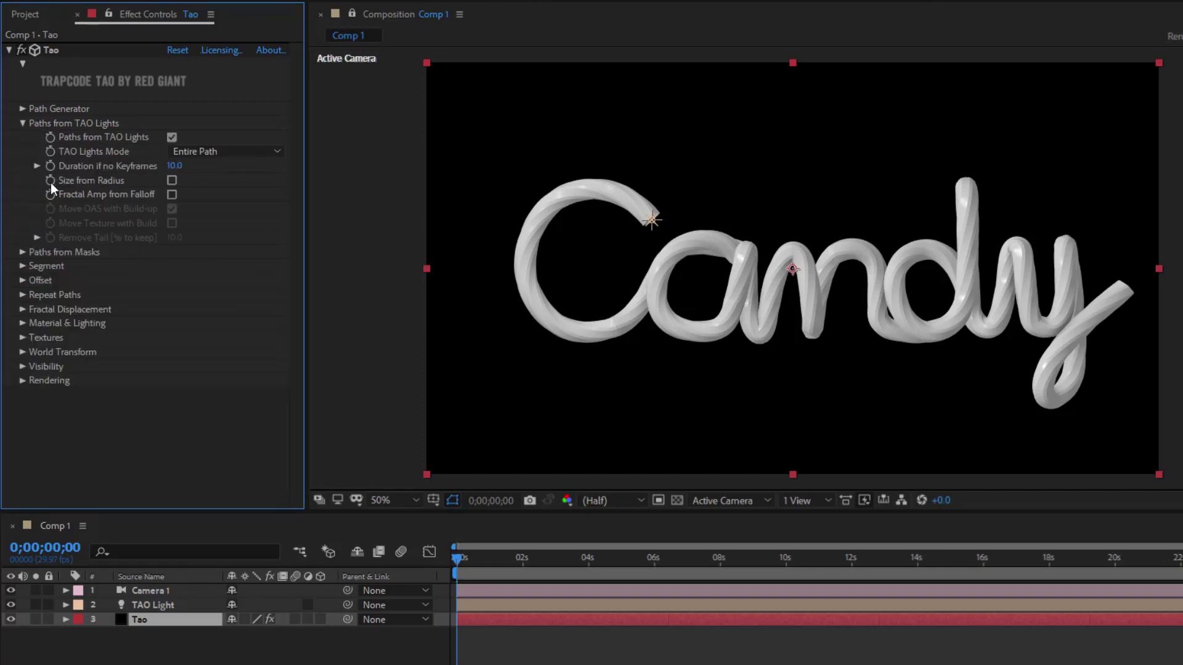
pyautogui.click(171, 180)
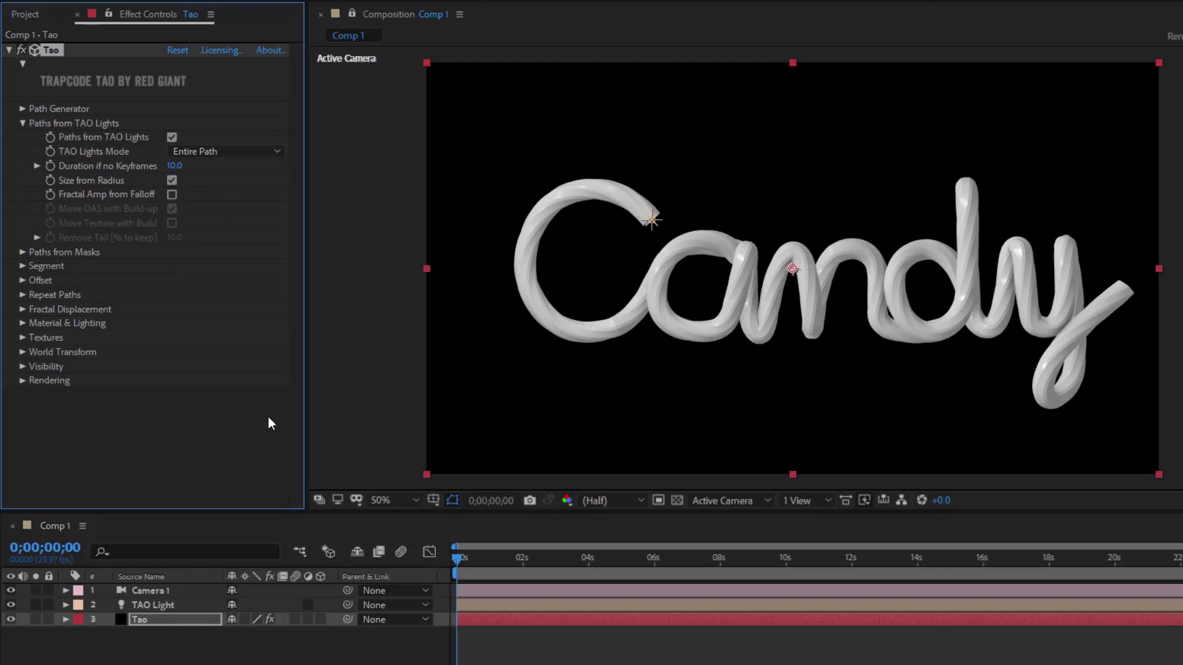
# Step: Set the TAO Light's Radius to 0 and keyframe it at the first frame
pyautogui.click(157, 606)
pyautogui.press('u')
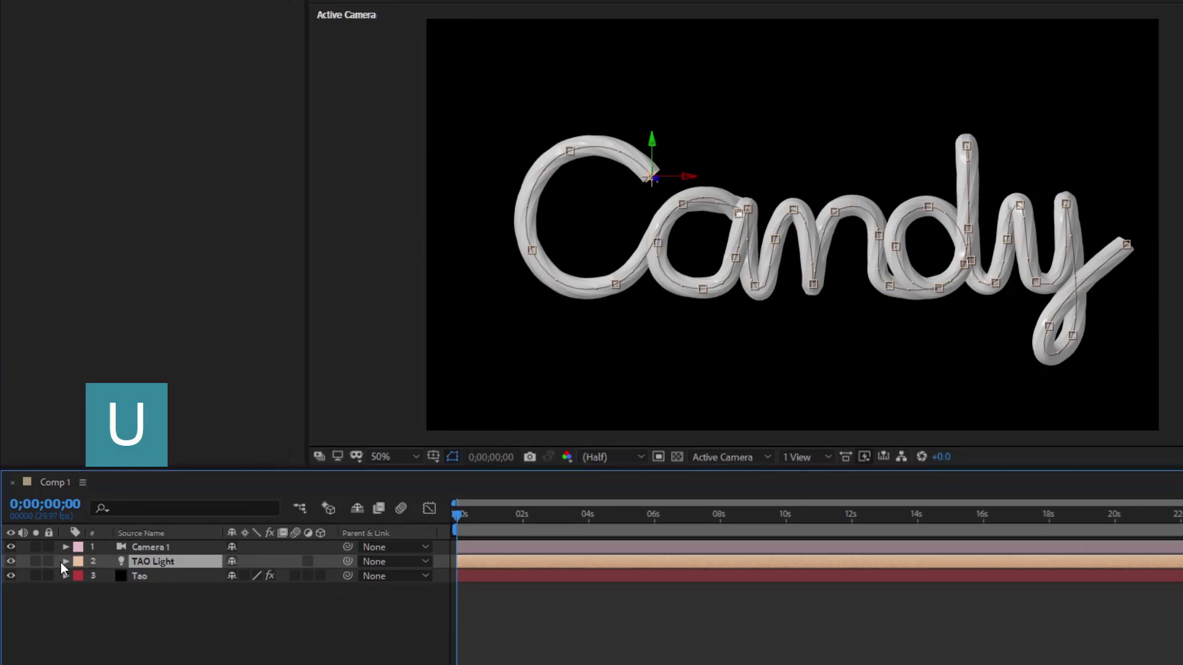
pyautogui.click(62, 562)
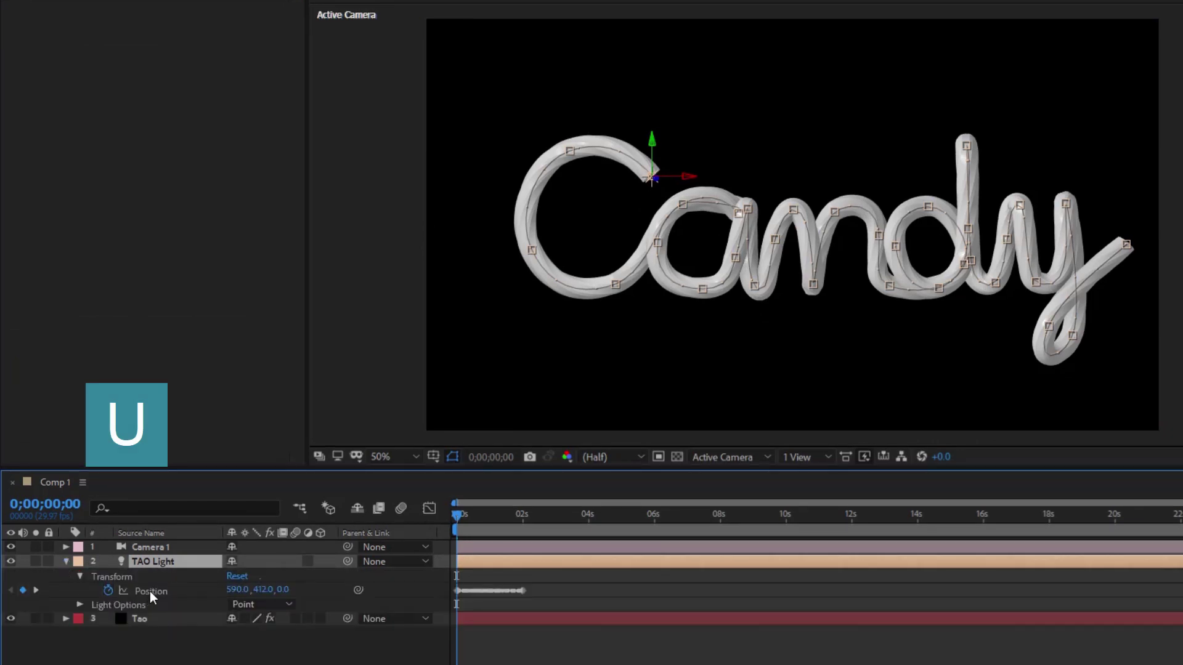
pyautogui.click(81, 605)
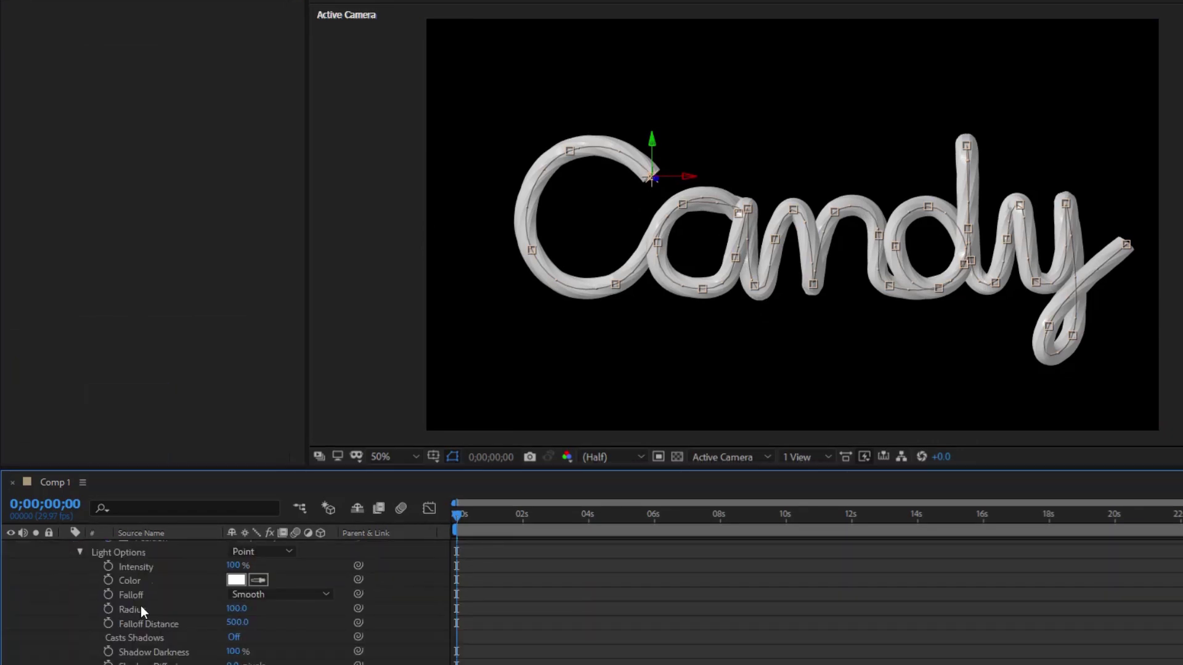
pyautogui.click(246, 609)
pyautogui.moveTo(244, 610); pyautogui.dragTo(213, 618)
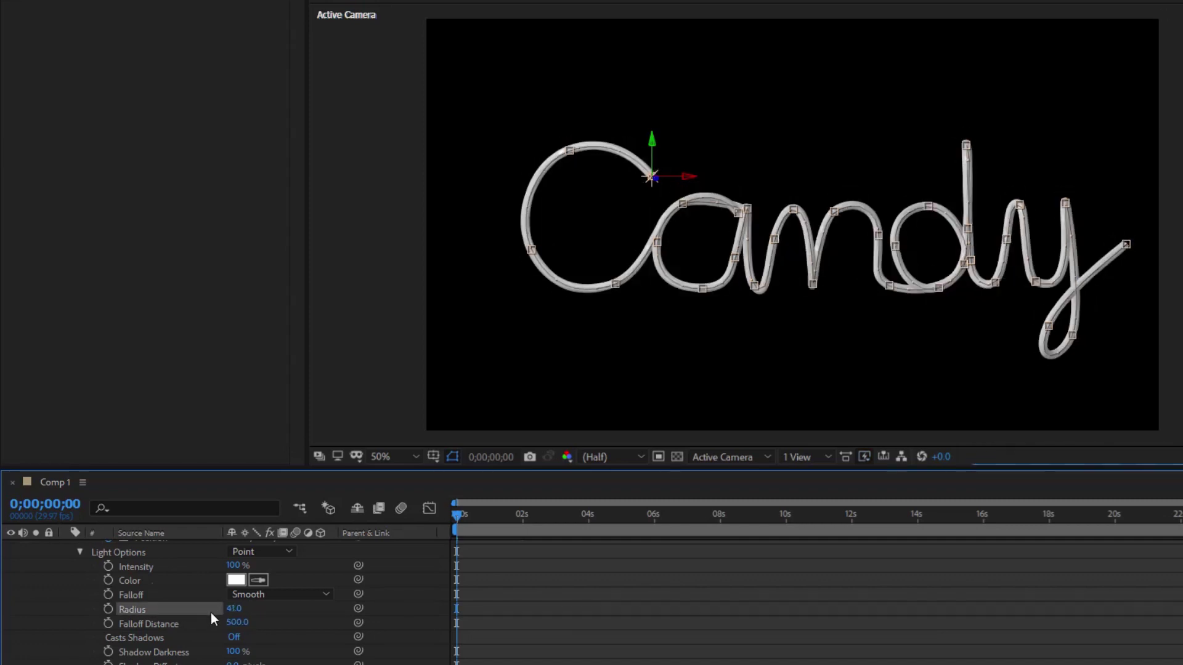
pyautogui.click(243, 608)
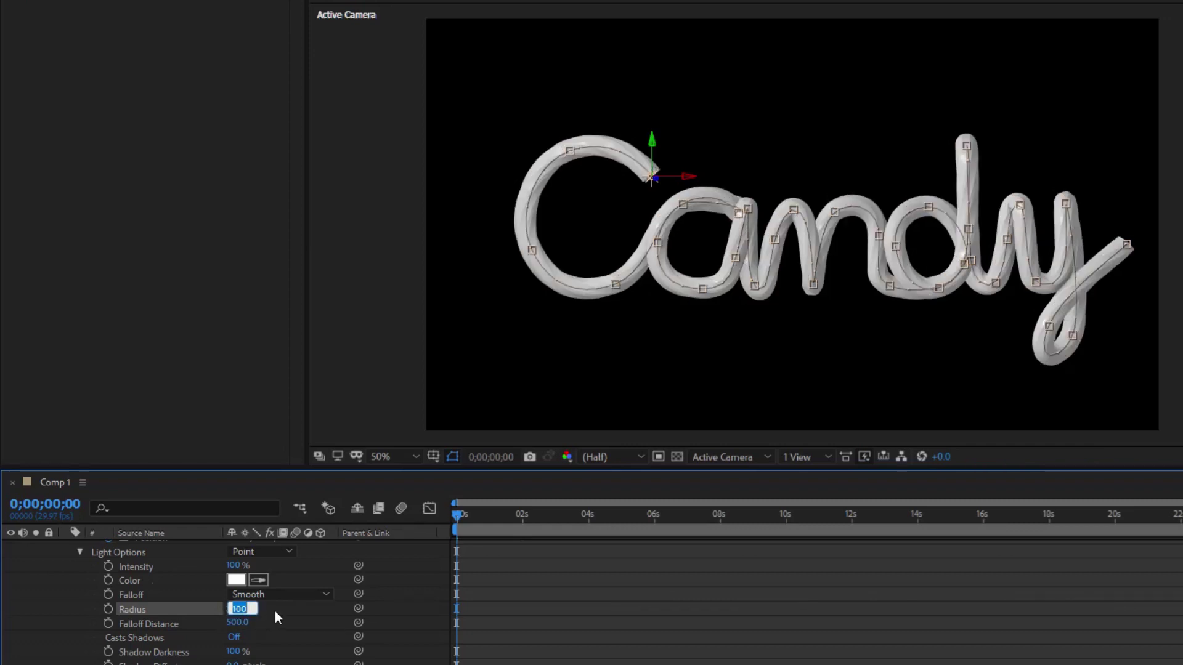
pyautogui.press('Return')
pyautogui.click(109, 610)
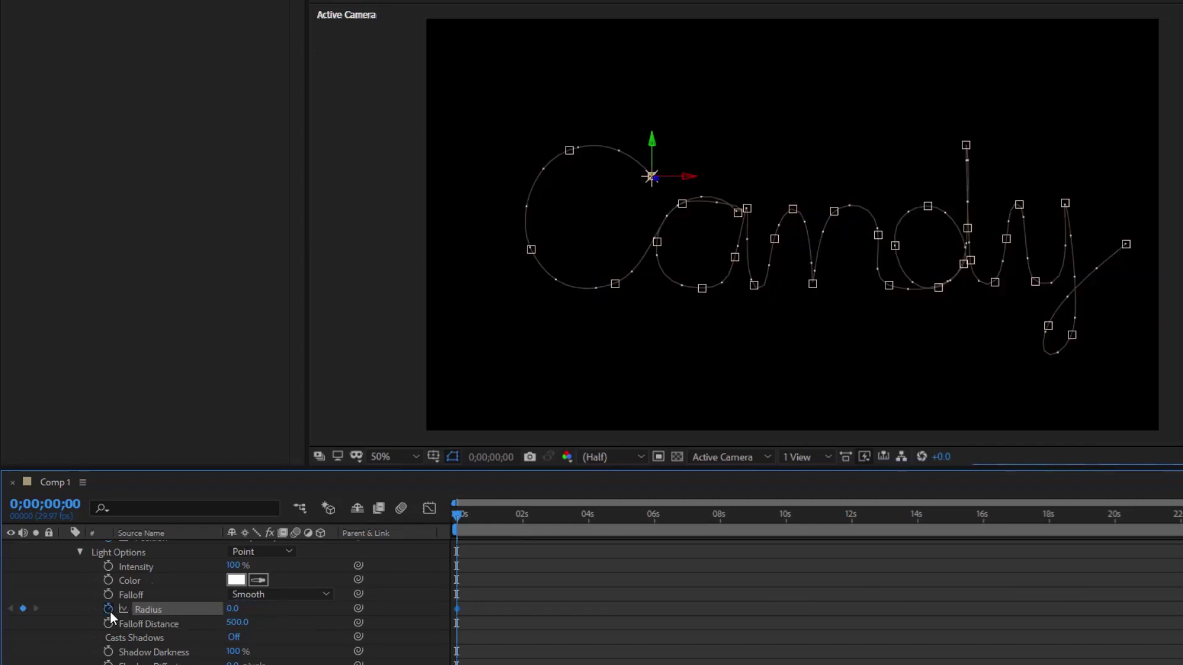
pyautogui.scroll(3, 171, 608)
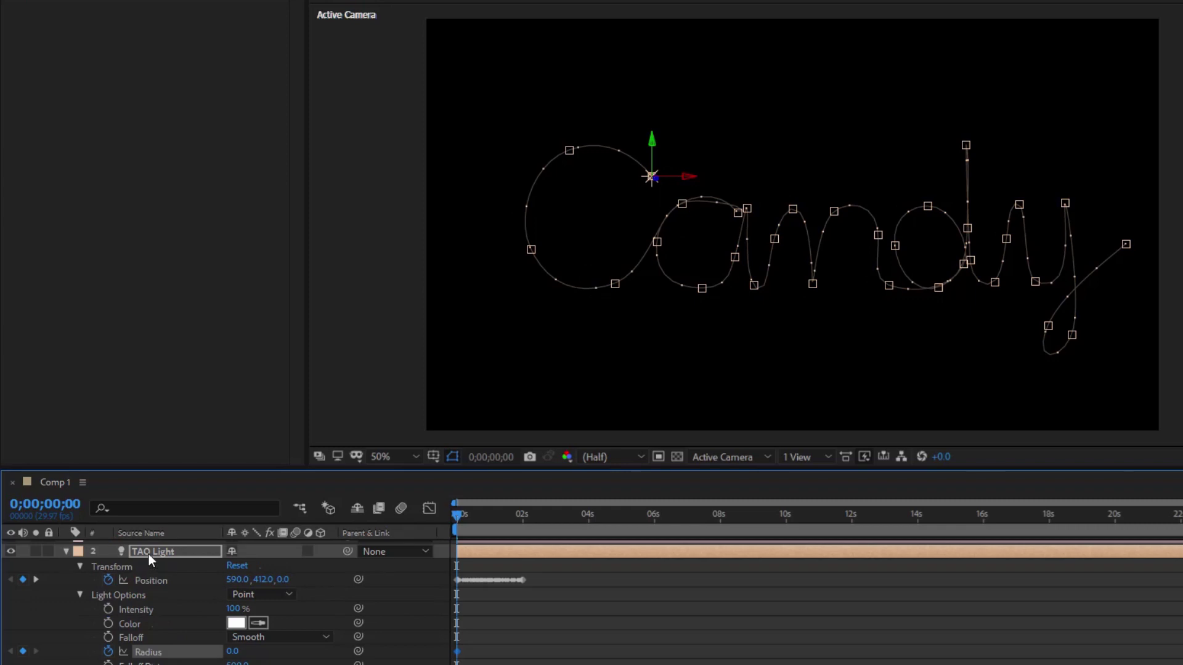
pyautogui.press('u')
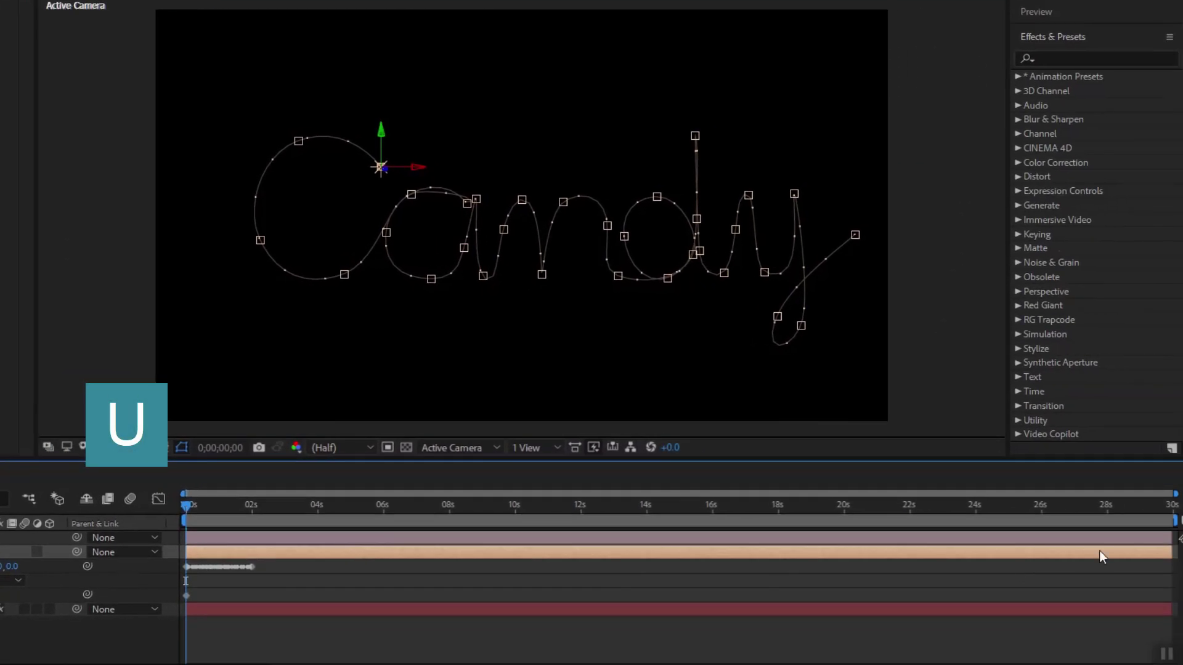
# Step: Trim Comp 1 to a work area ending at about 10 seconds
pyautogui.moveTo(1172, 521); pyautogui.dragTo(524, 534)
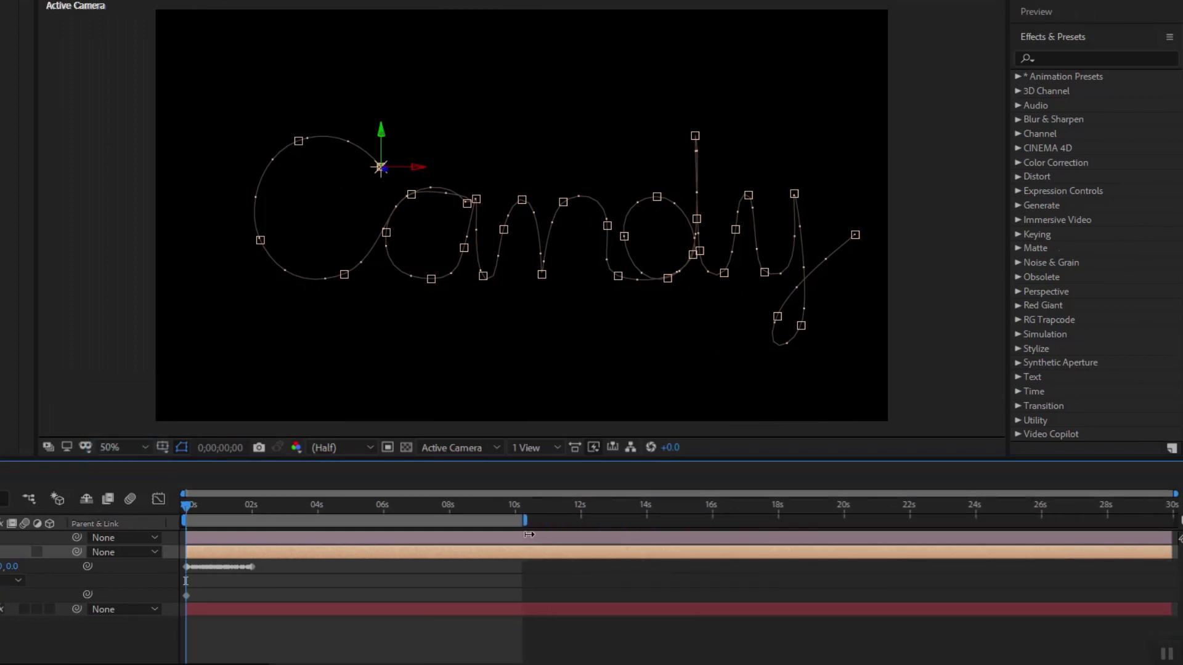
pyautogui.rightClick(483, 523)
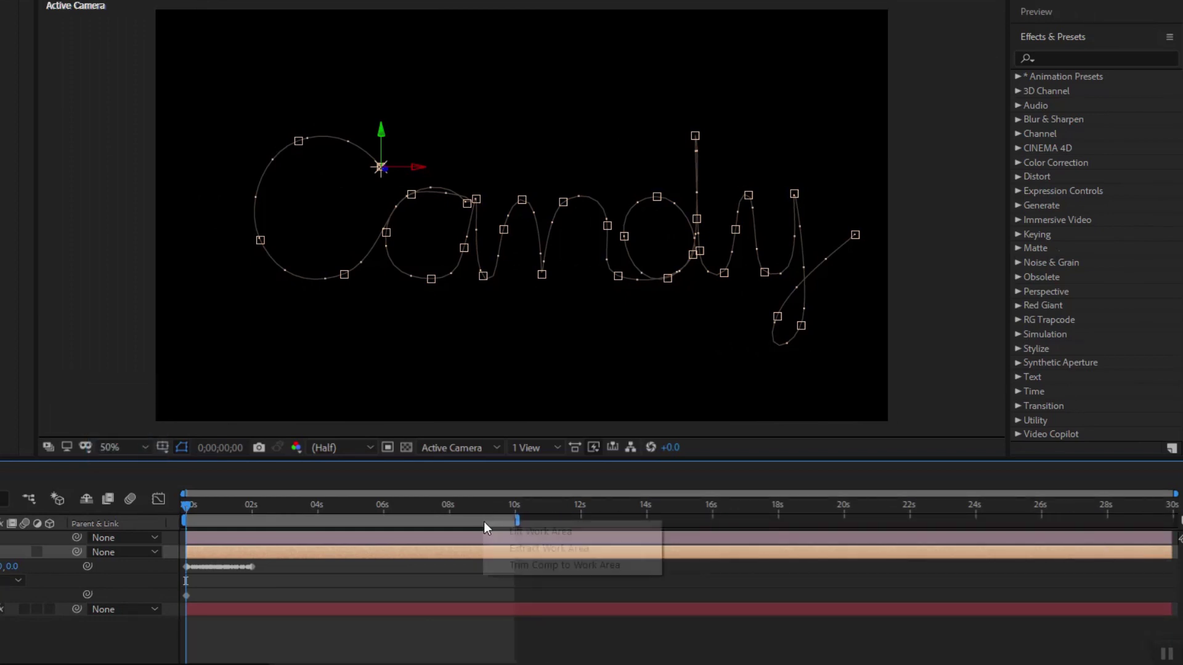
pyautogui.click(515, 567)
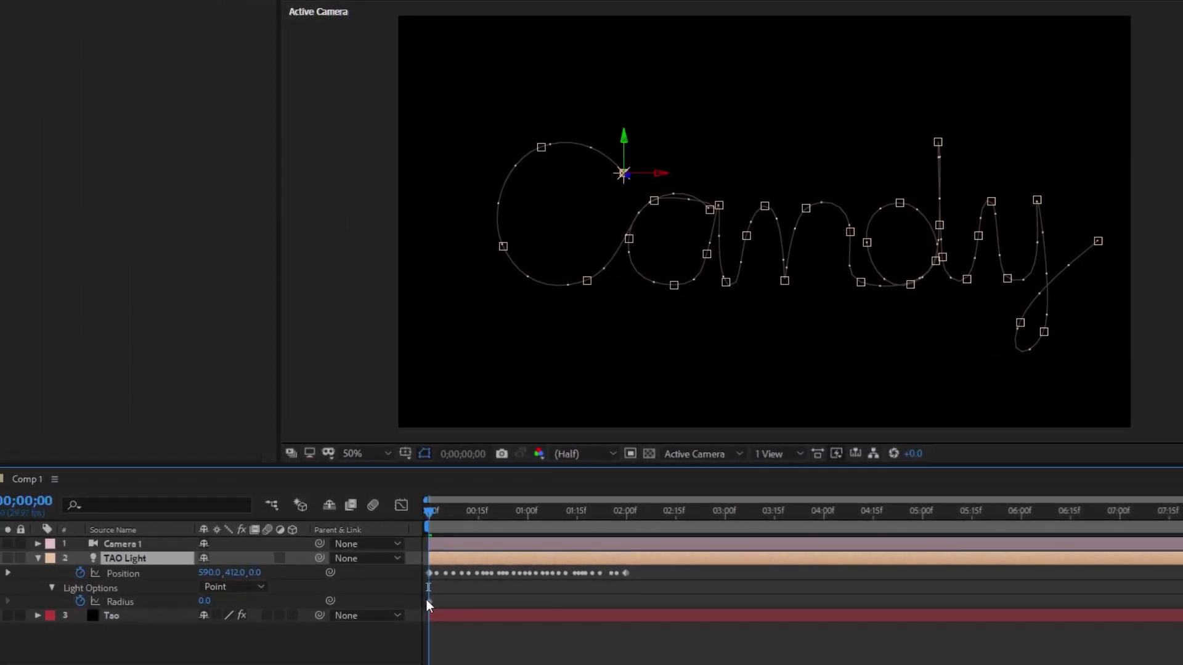
pyautogui.click(127, 573)
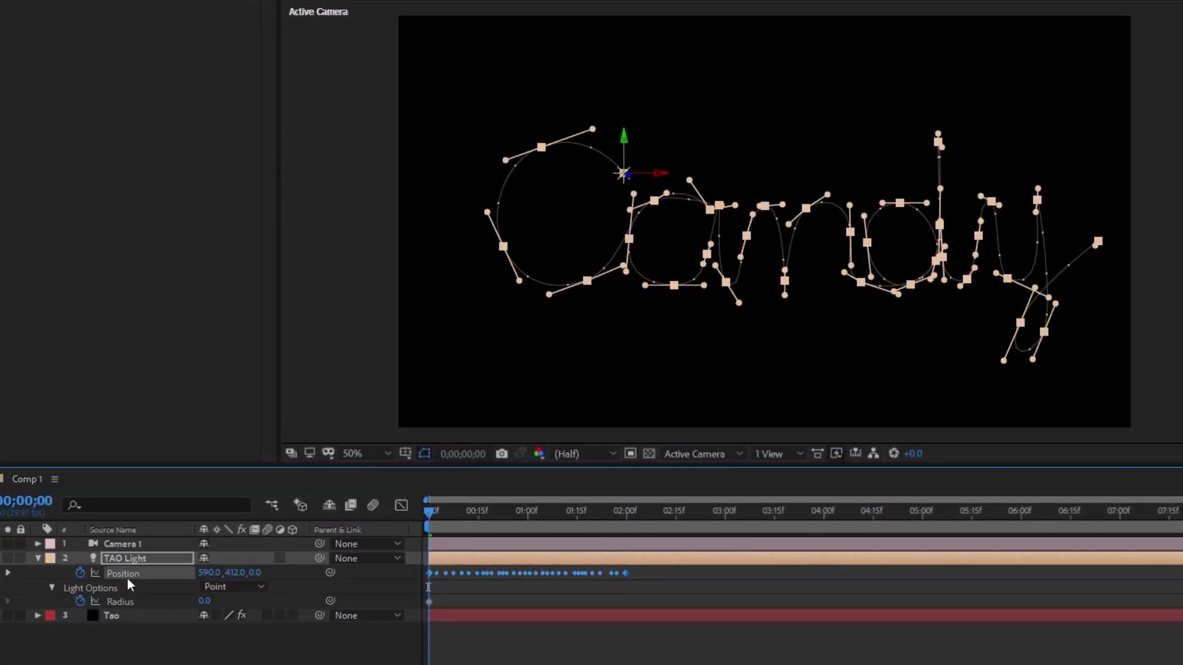
pyautogui.click(172, 603)
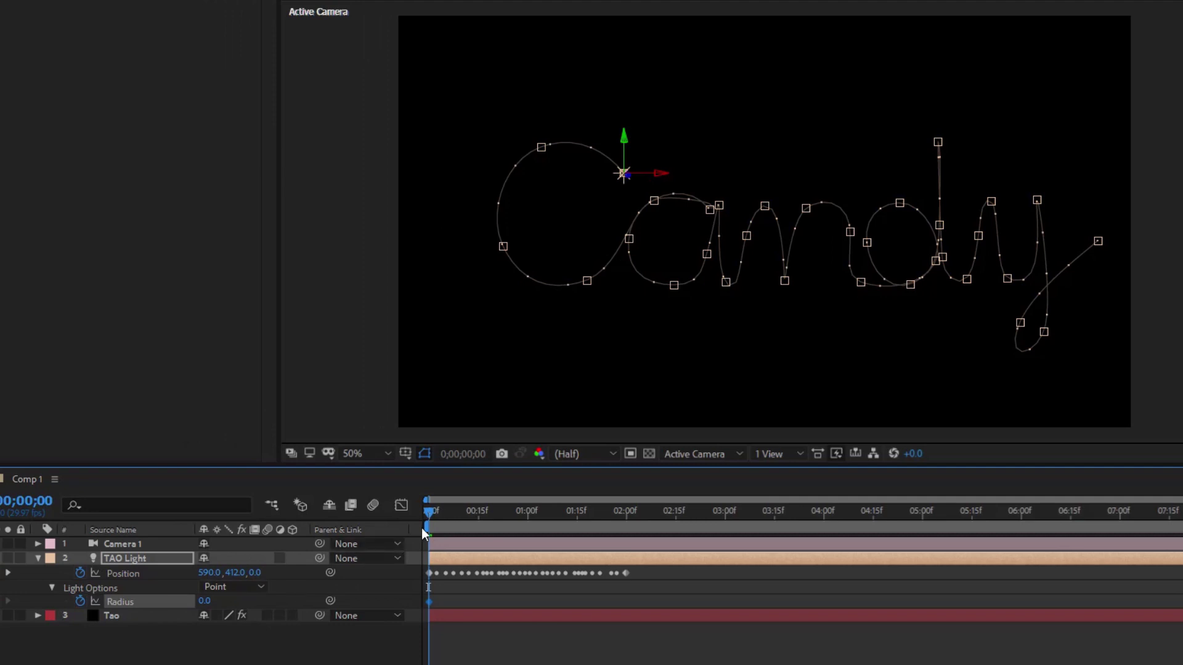
# Step: Key the TAO Light Radius to 100 at frame 5 and 0 at 2;00, then select its Position keyframes
pyautogui.moveTo(429, 515); pyautogui.dragTo(446, 515)
pyautogui.write('100')
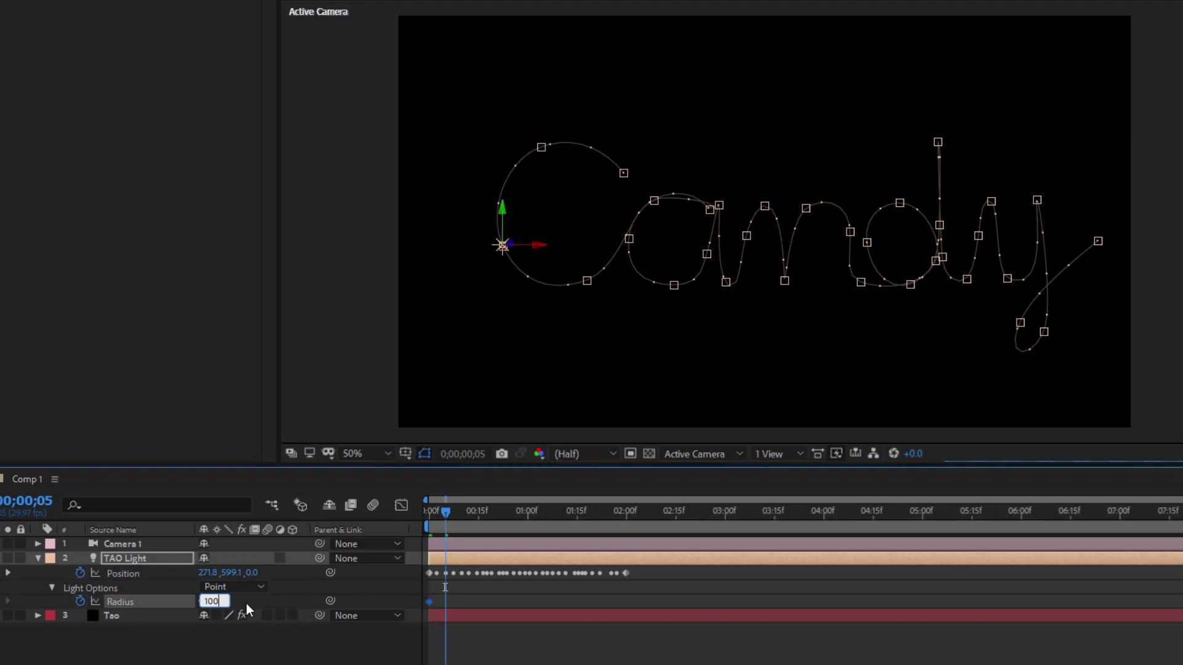
pyautogui.press('Return')
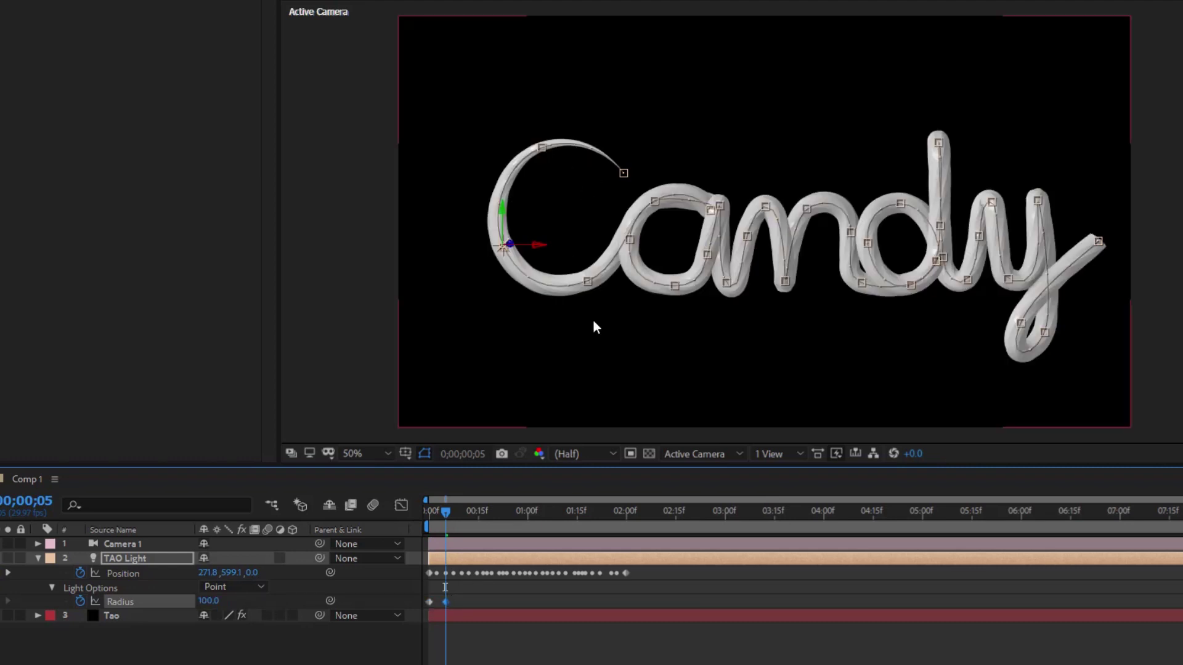
pyautogui.moveTo(446, 512); pyautogui.dragTo(610, 534)
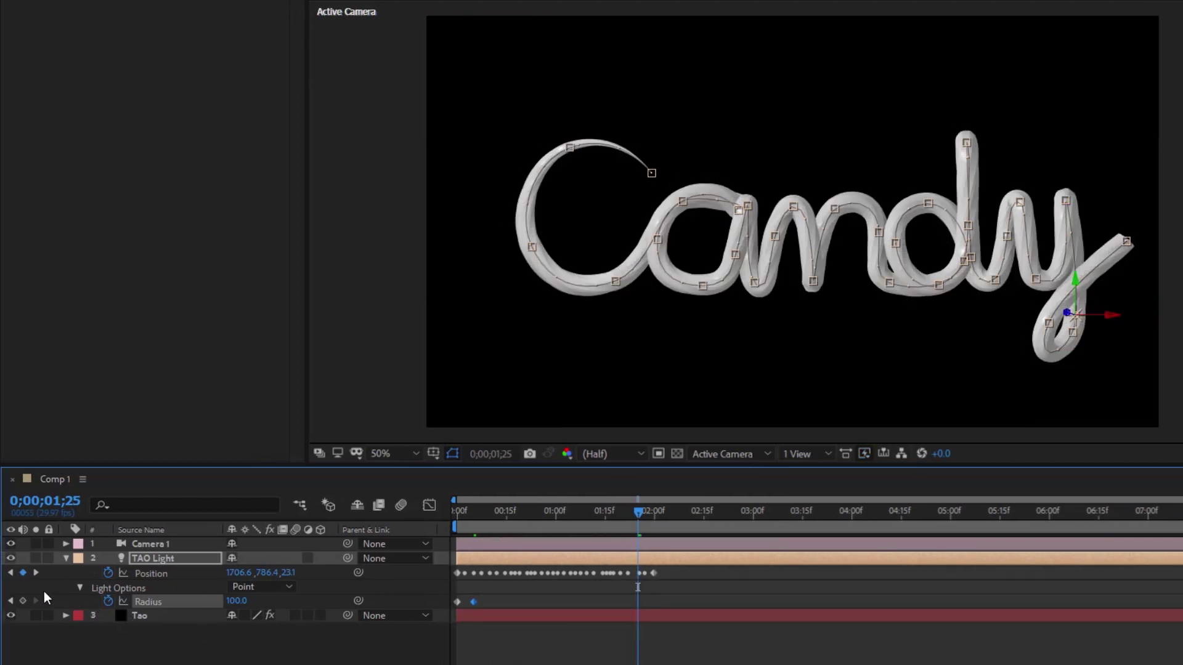
pyautogui.moveTo(638, 517); pyautogui.dragTo(653, 513)
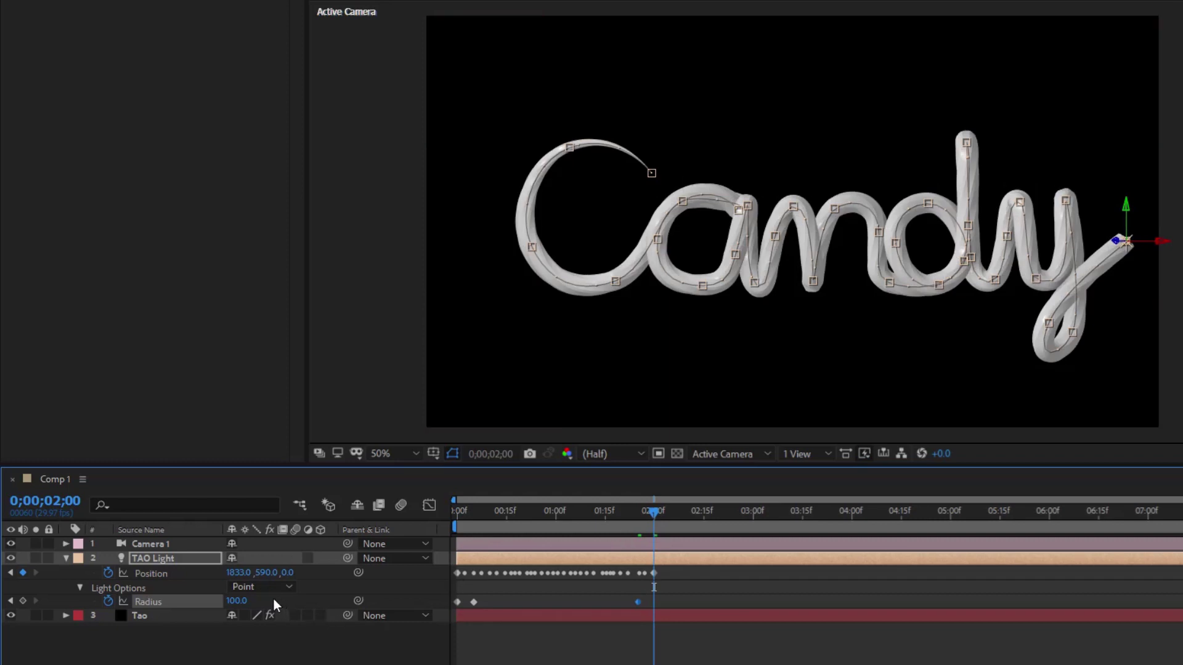
pyautogui.click(238, 601)
pyautogui.write('0')
pyautogui.press('Return')
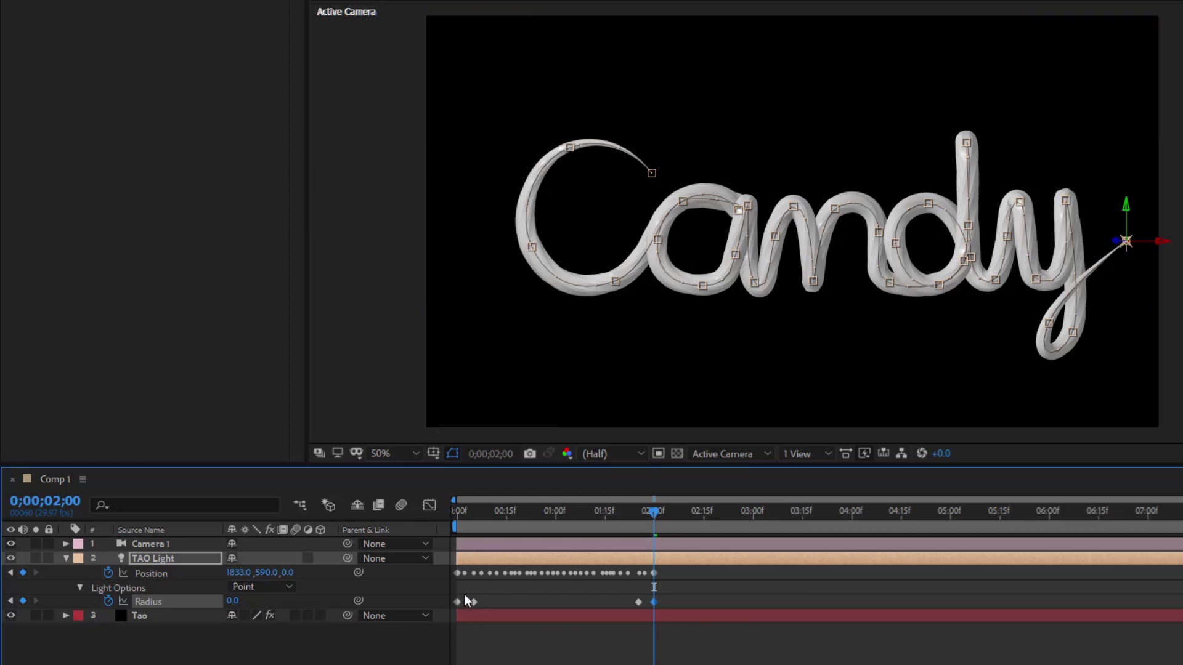
pyautogui.click(500, 591)
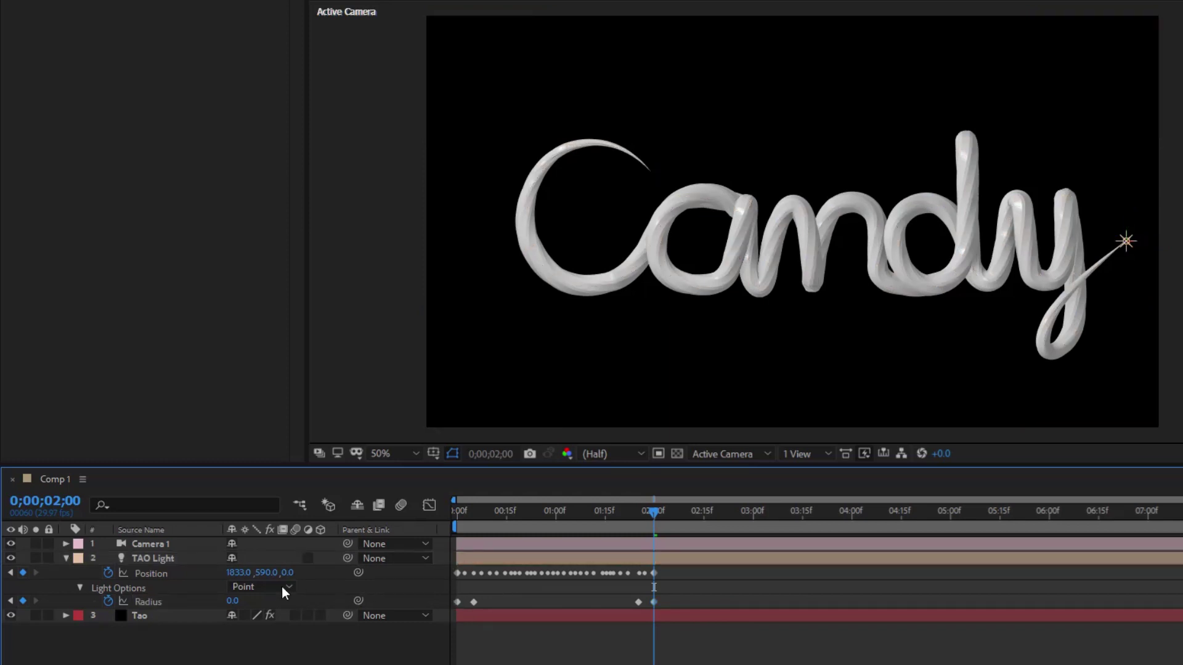
pyautogui.click(159, 576)
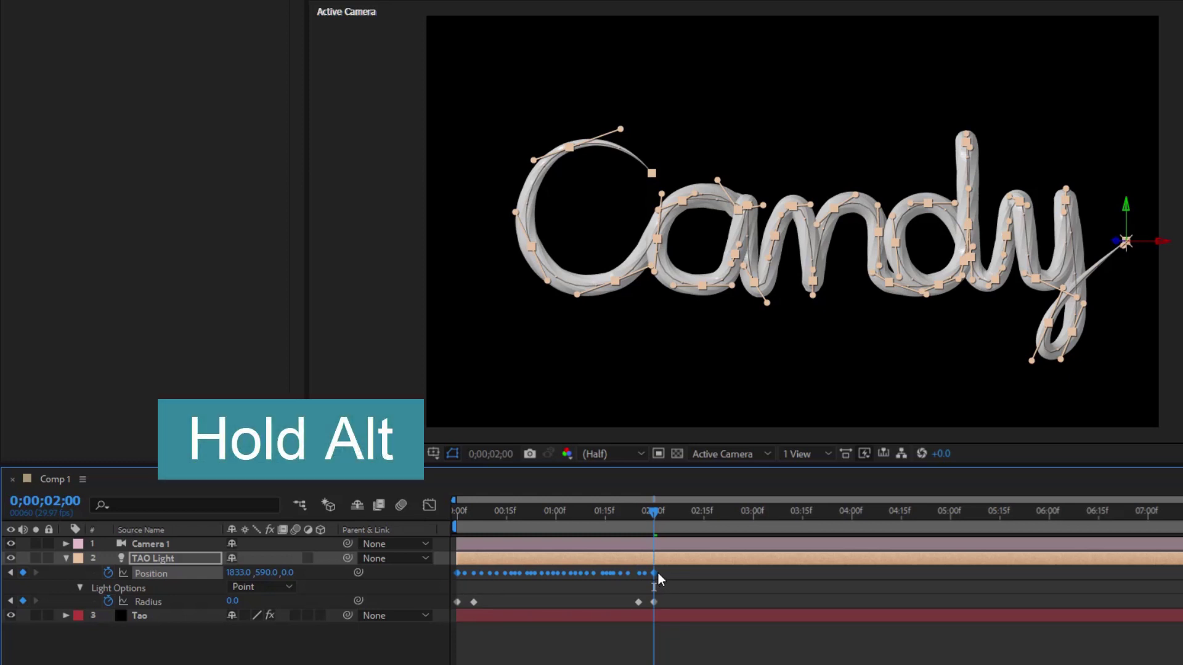
# Step: Stretch the light's Position and Radius keyframes out to about 7;01, then scrub to preview the Candy tube
pyautogui.moveTo(658, 573); pyautogui.dragTo(1152, 573)
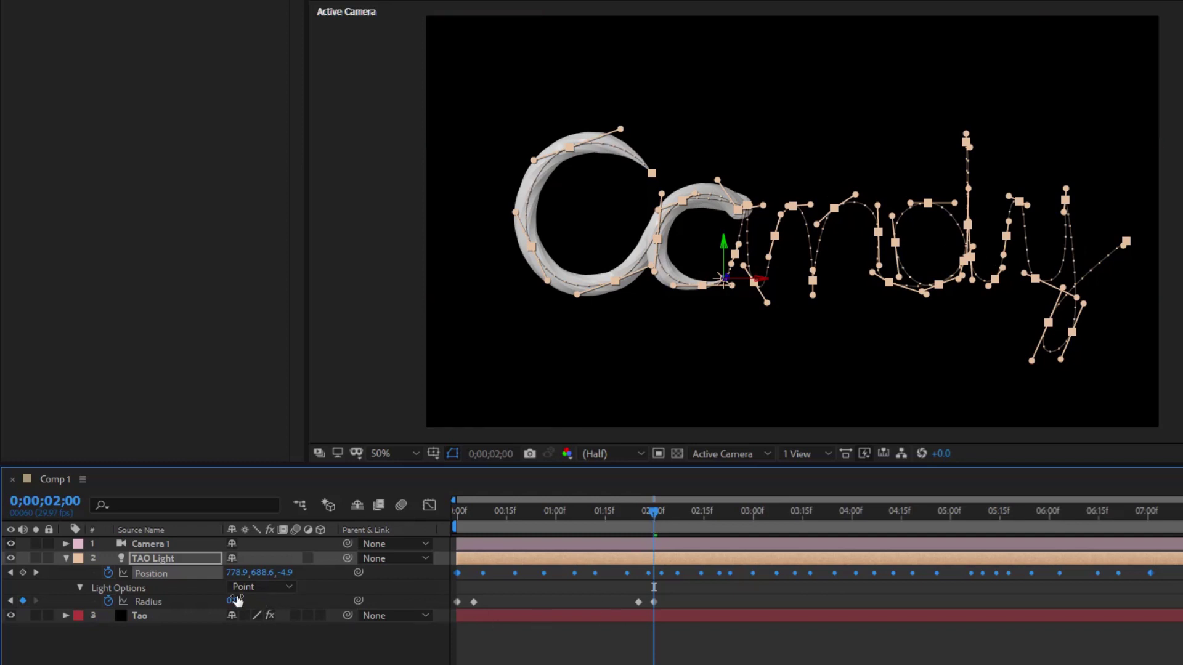
pyautogui.click(151, 602)
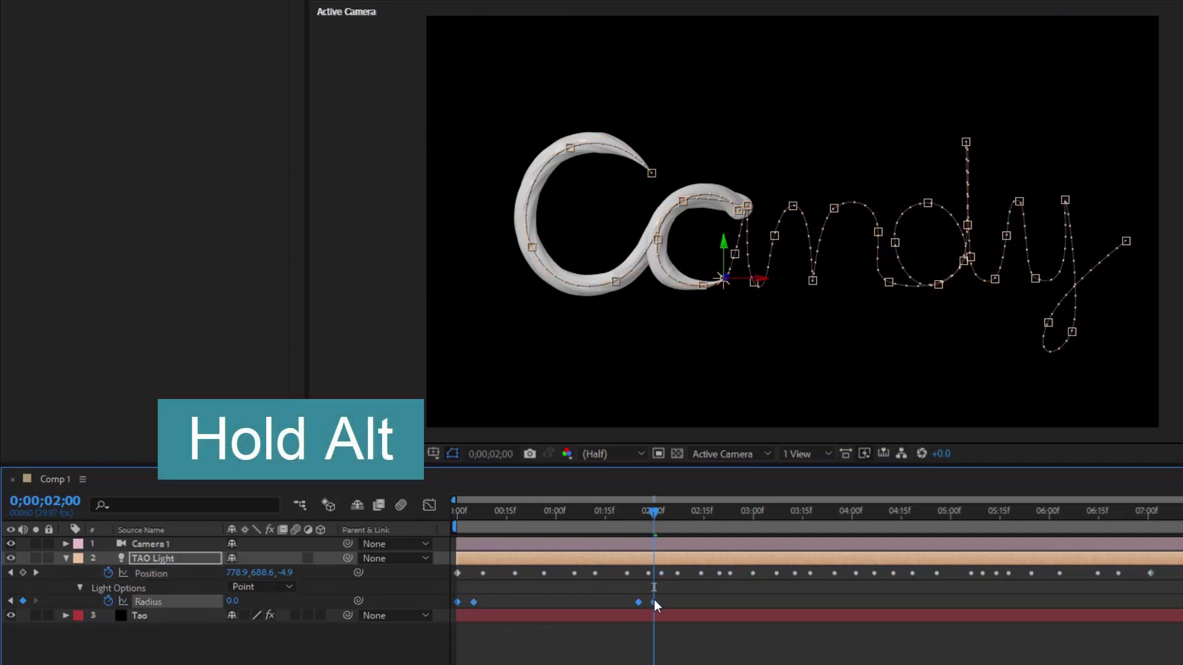
pyautogui.moveTo(653, 601); pyautogui.dragTo(1021, 618)
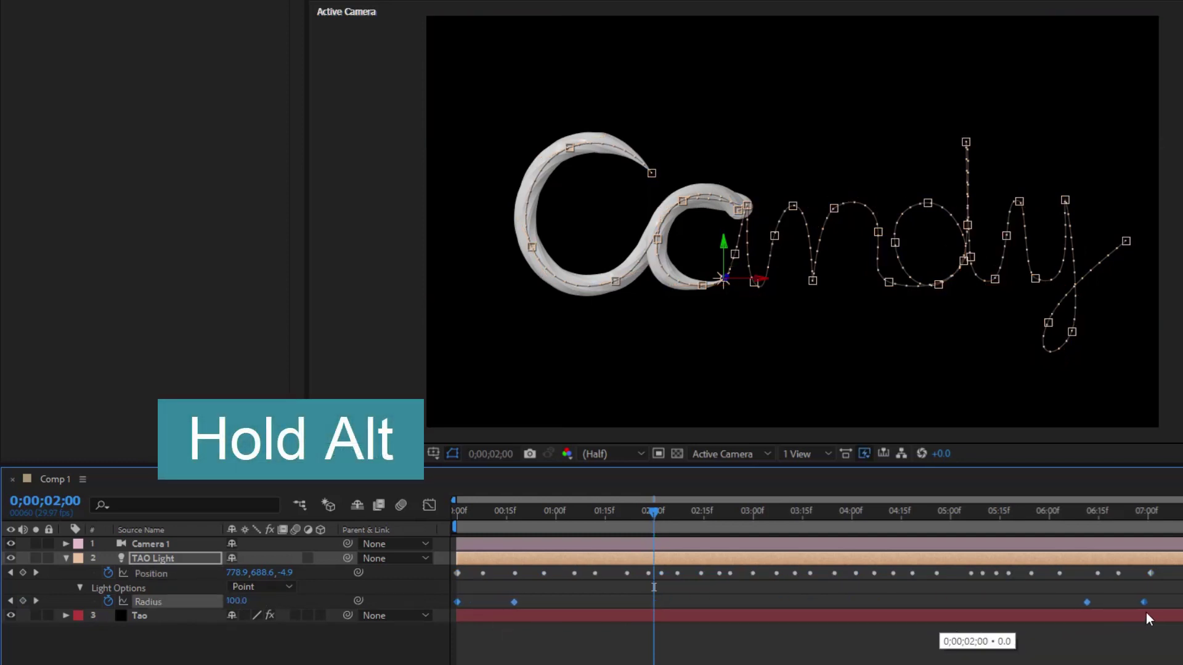
pyautogui.moveTo(1146, 612); pyautogui.dragTo(1153, 611)
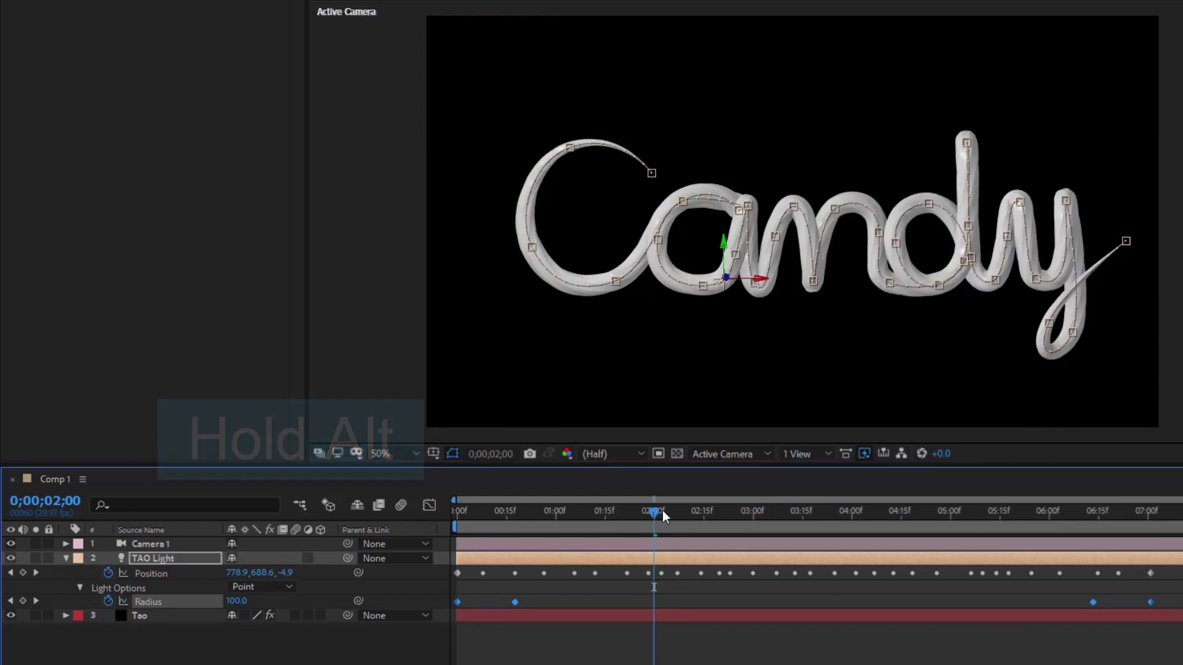
pyautogui.moveTo(663, 510); pyautogui.dragTo(1152, 560)
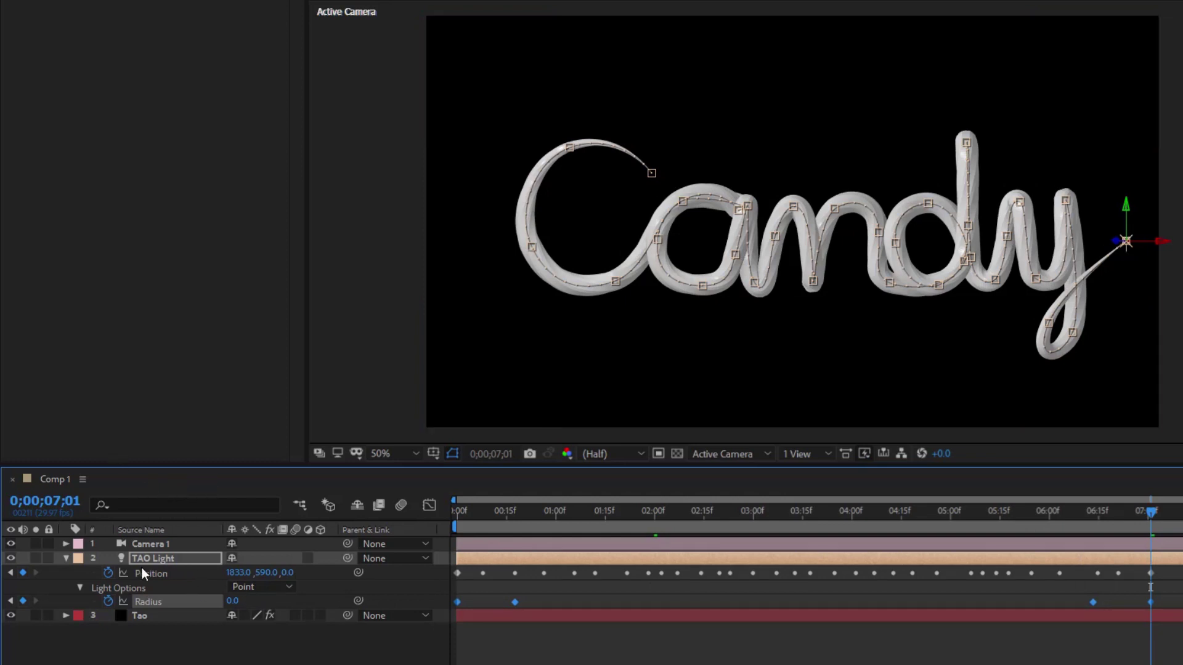
# Step: Open the Tao layer's Offset settings and try different Offset values on the Candy tube
pyautogui.click(146, 615)
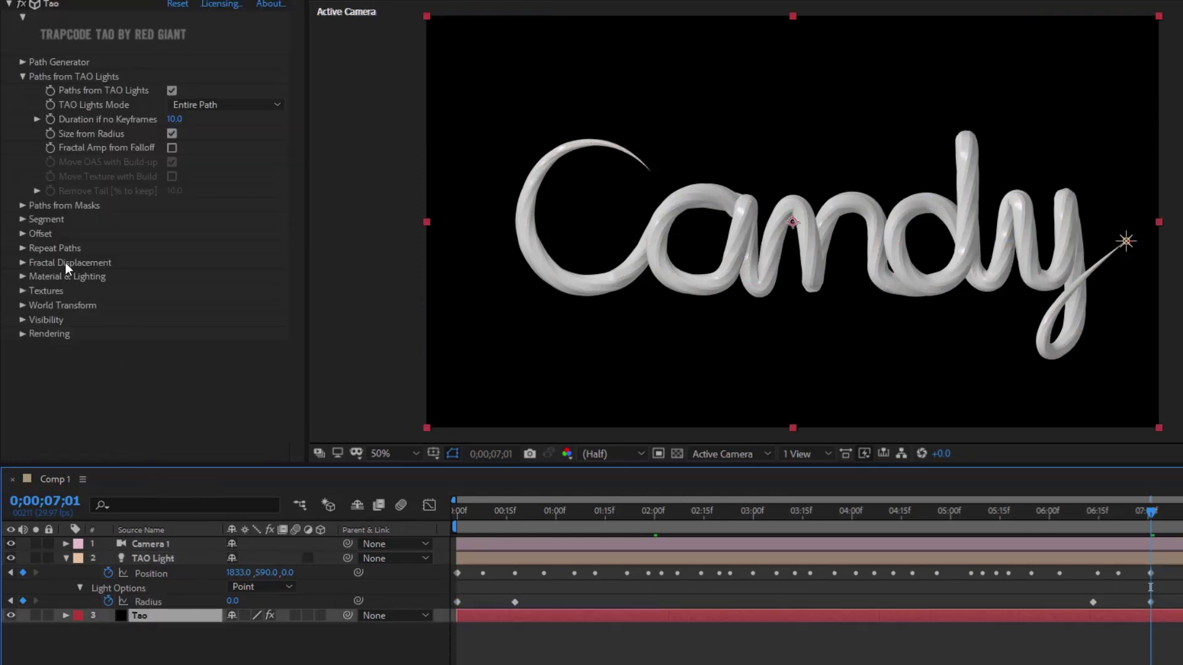
pyautogui.click(24, 76)
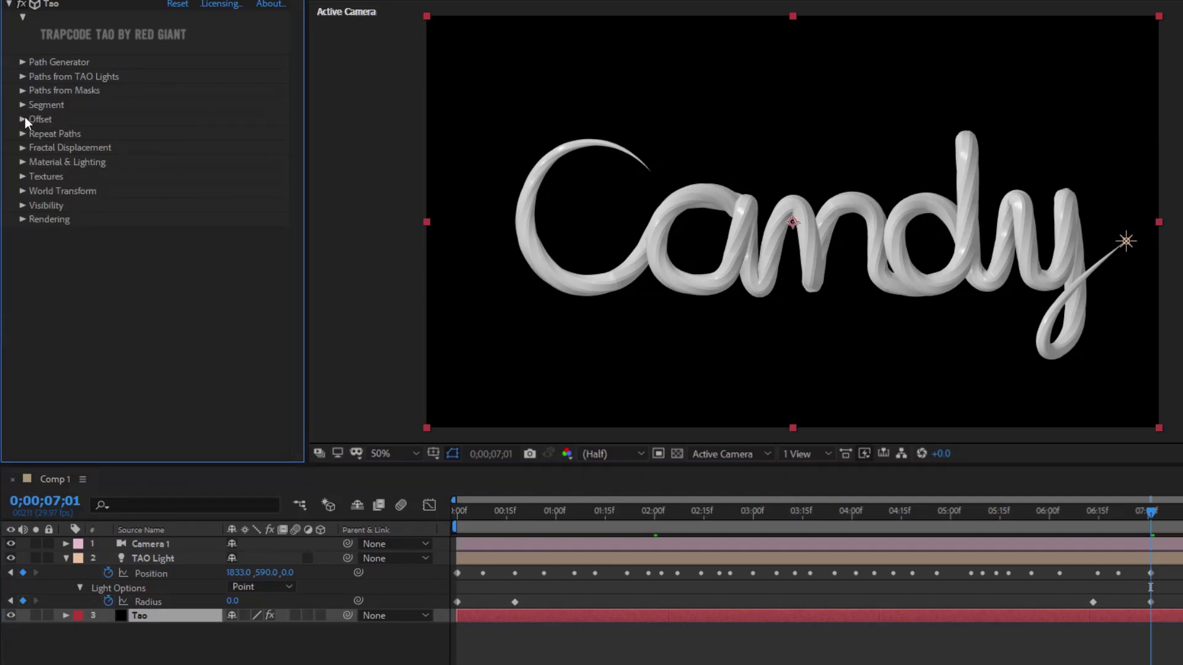
pyautogui.click(22, 119)
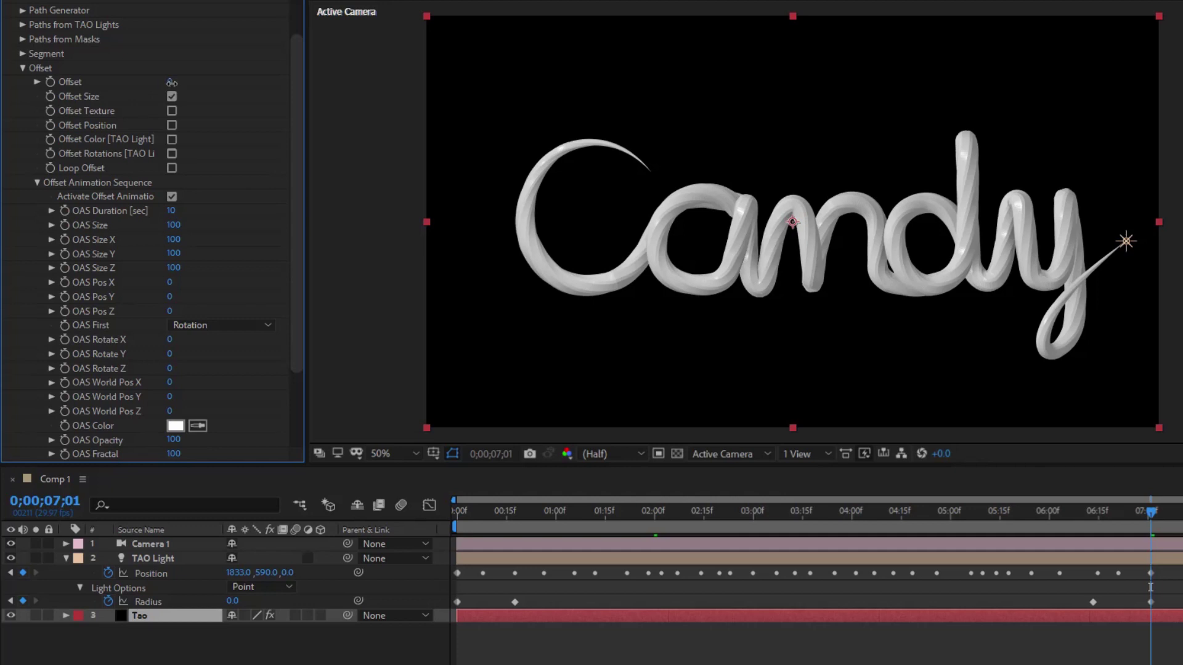
pyautogui.moveTo(169, 81); pyautogui.dragTo(205, 93)
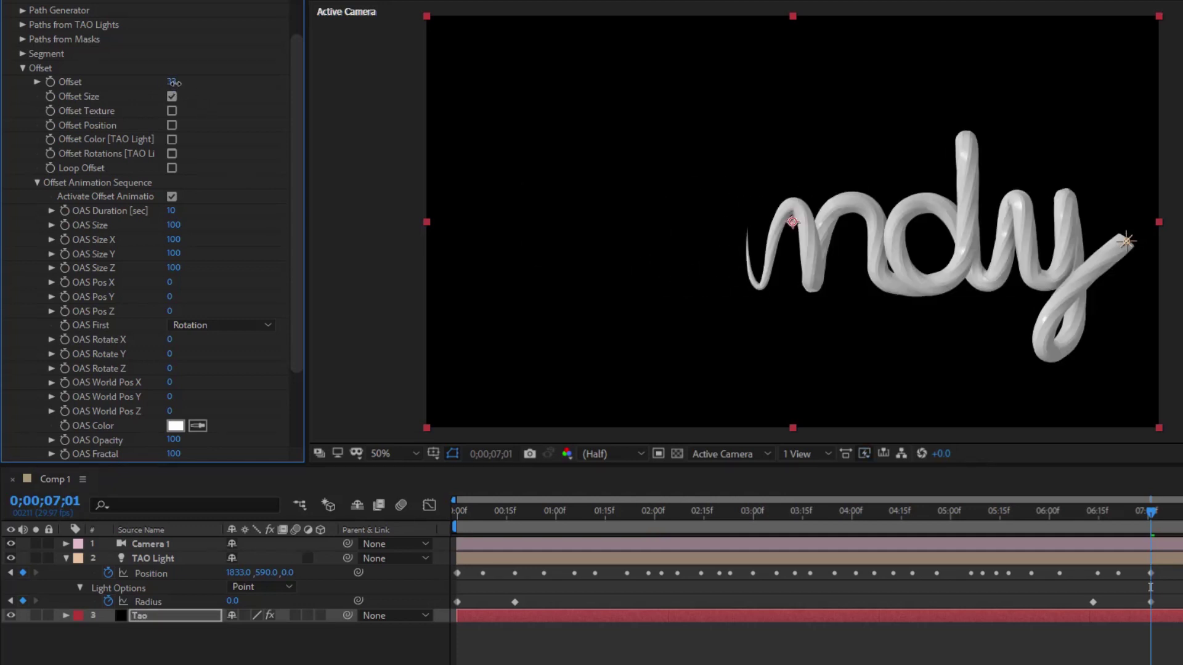
pyautogui.moveTo(171, 82); pyautogui.dragTo(117, 93)
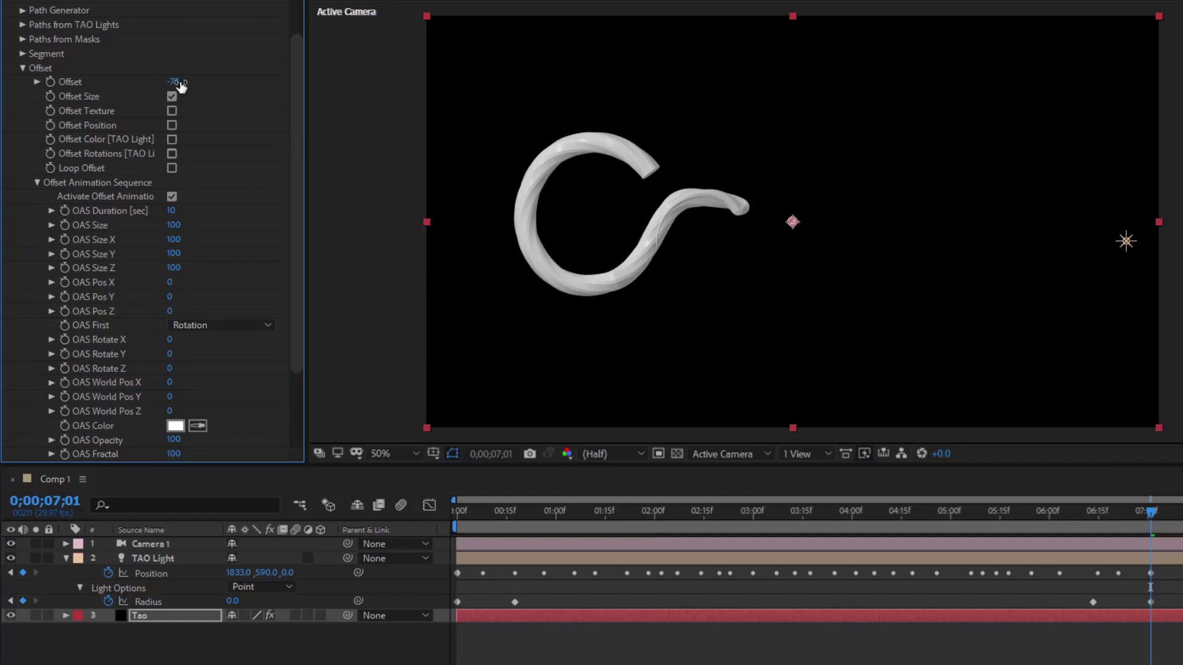
pyautogui.moveTo(175, 82); pyautogui.dragTo(167, 83)
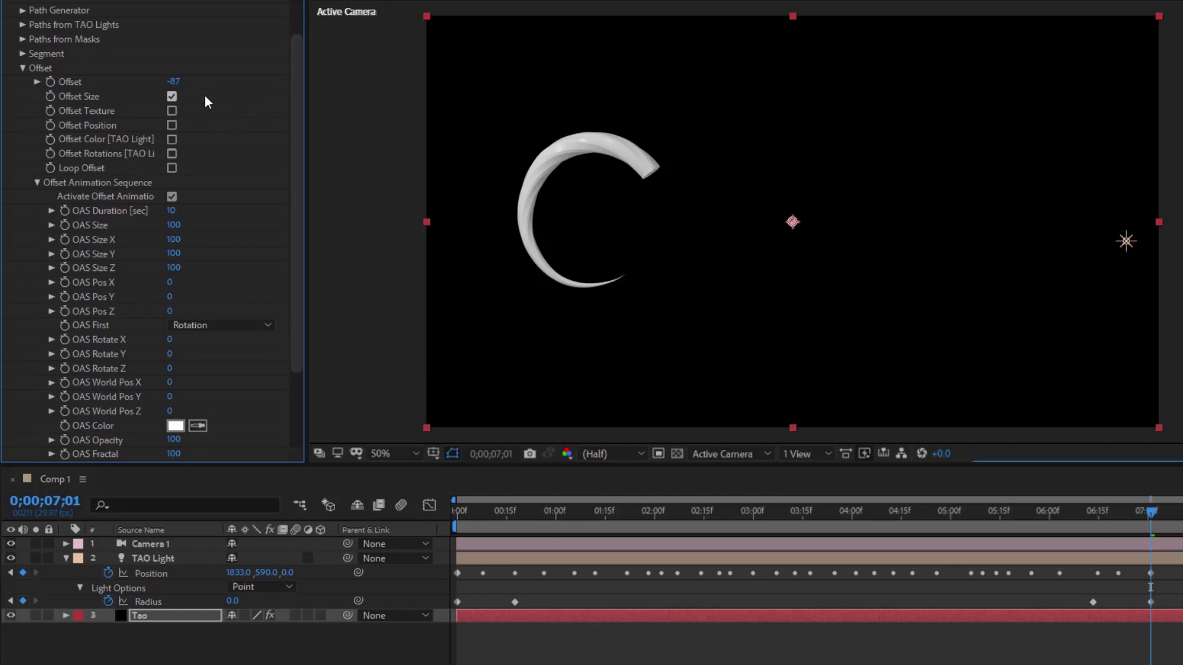
# Step: At 0;00 set Tao Offset to -100 as a keyframe and reveal it with U
pyautogui.moveTo(1151, 512); pyautogui.dragTo(454, 571)
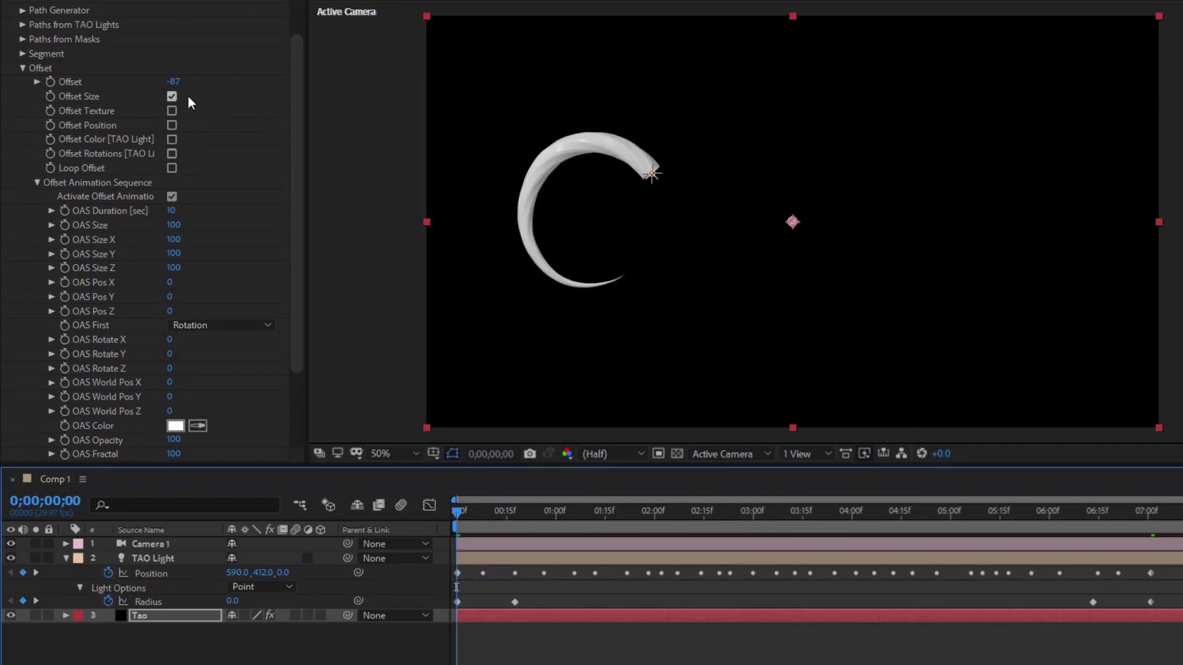
pyautogui.click(174, 81)
pyautogui.write('0')
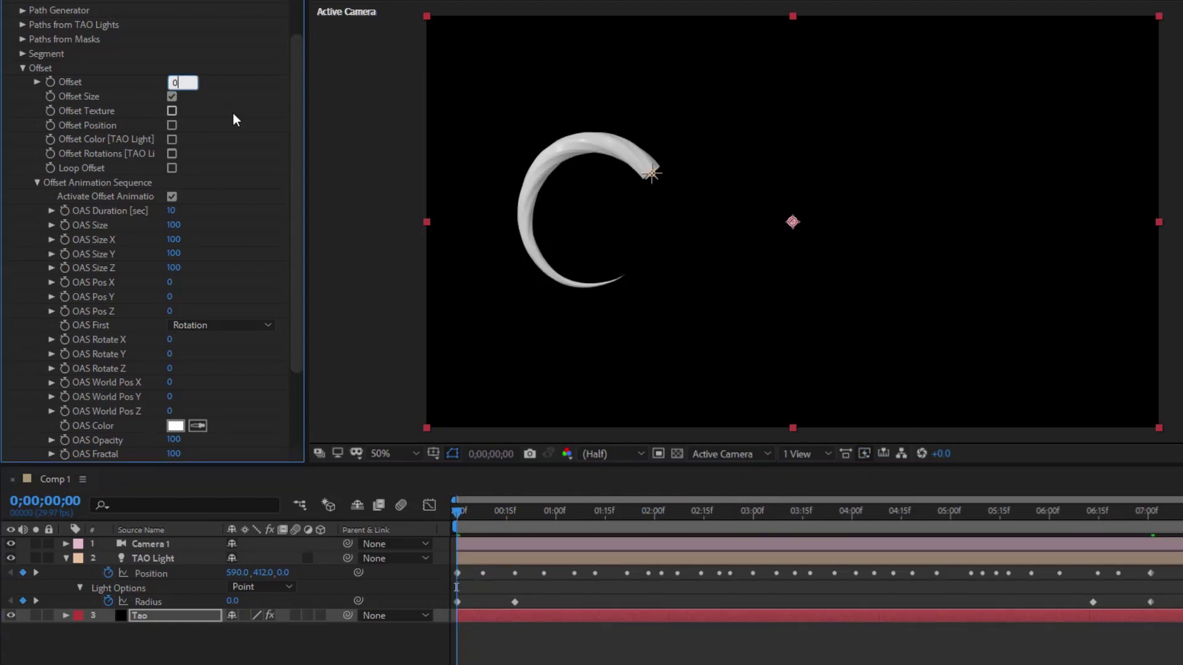
pyautogui.press('BackSpace')
pyautogui.write('-100')
pyautogui.press('Return')
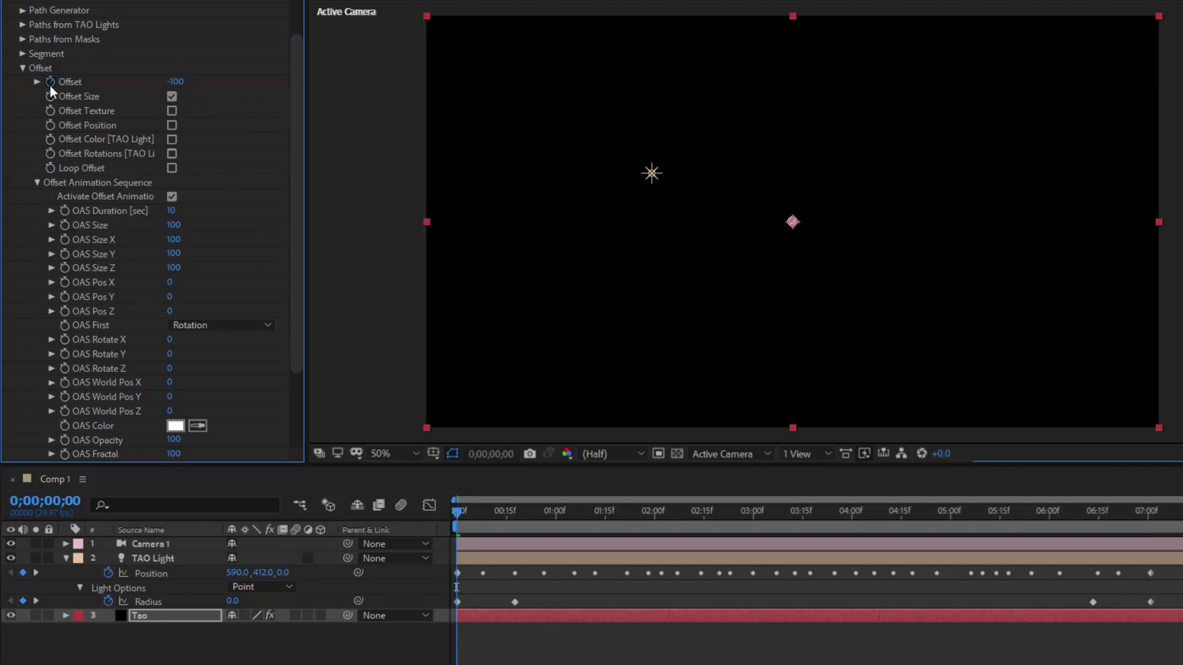
pyautogui.press('u')
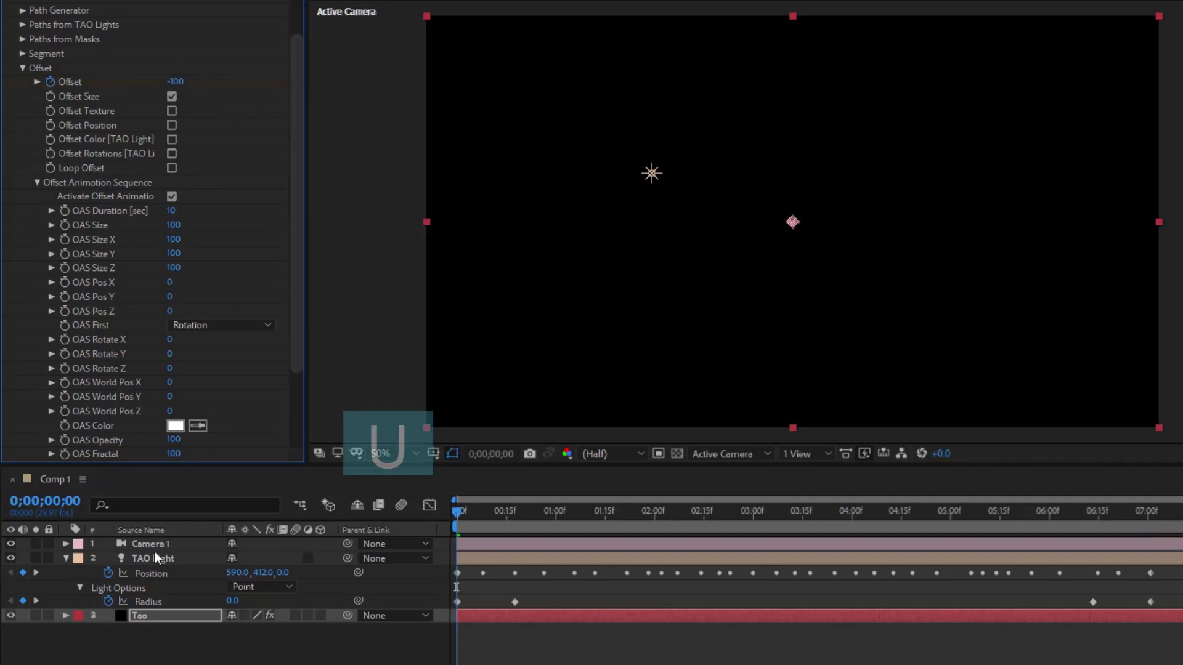
pyautogui.click(149, 618)
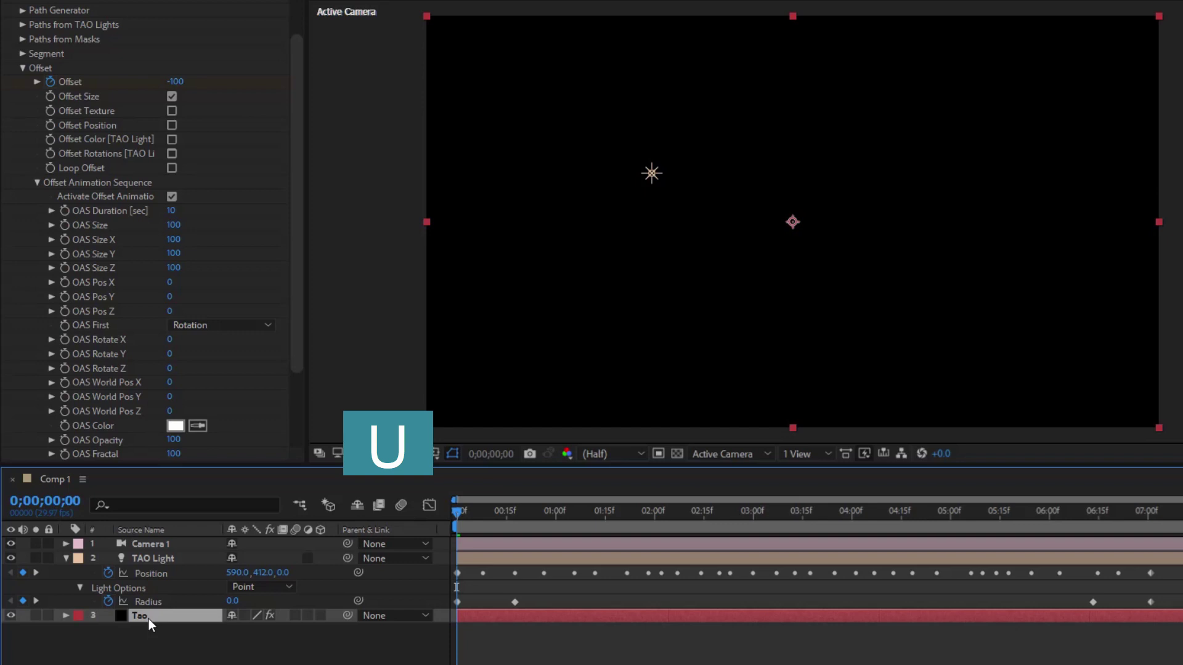
pyautogui.press('u')
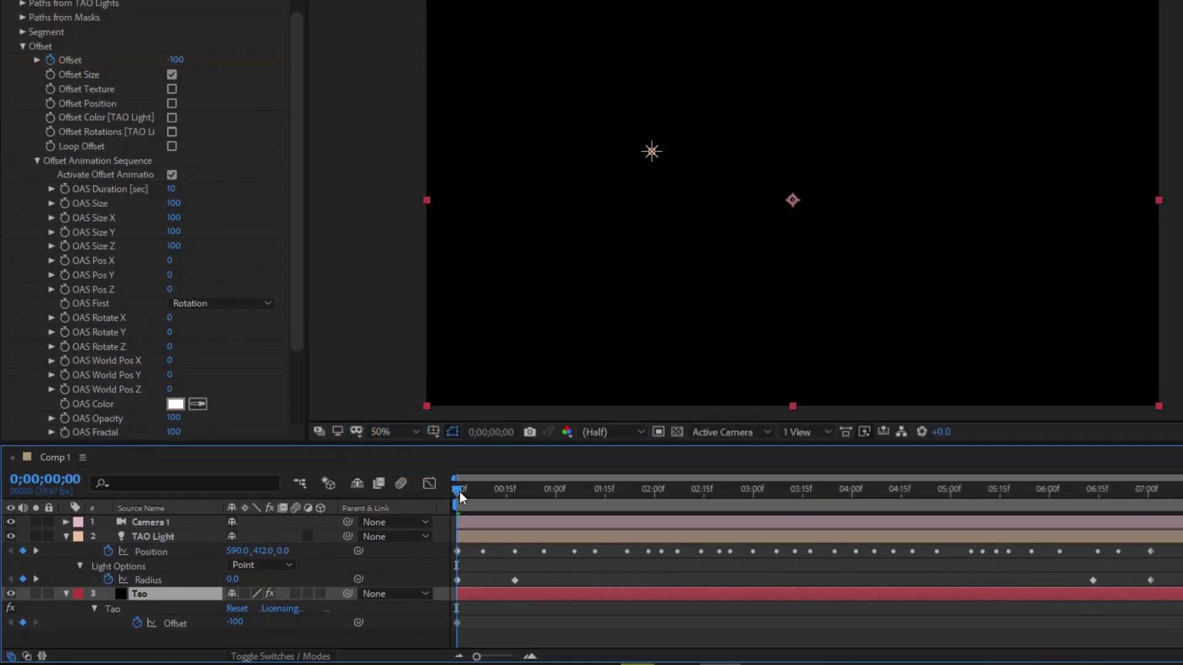
# Step: At 7;01 key Tao Offset to 0, then scrub back and forth to preview Candy drawing on
pyautogui.moveTo(460, 492); pyautogui.dragTo(1152, 542)
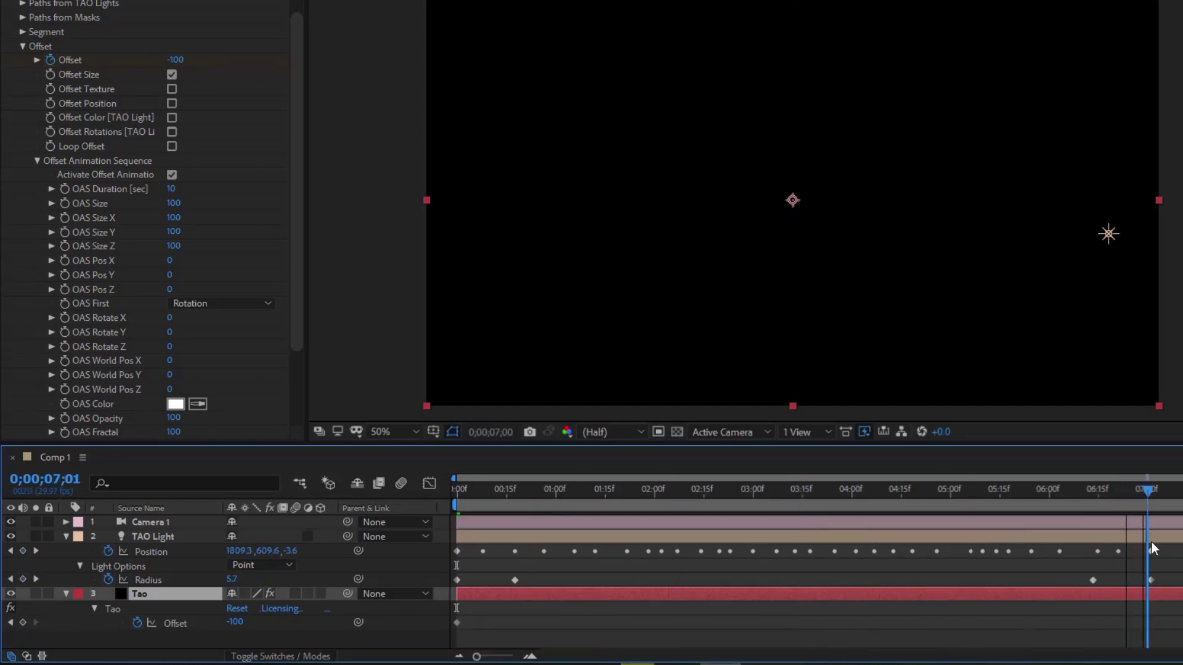
pyautogui.click(237, 623)
pyautogui.write('0')
pyautogui.press('Return')
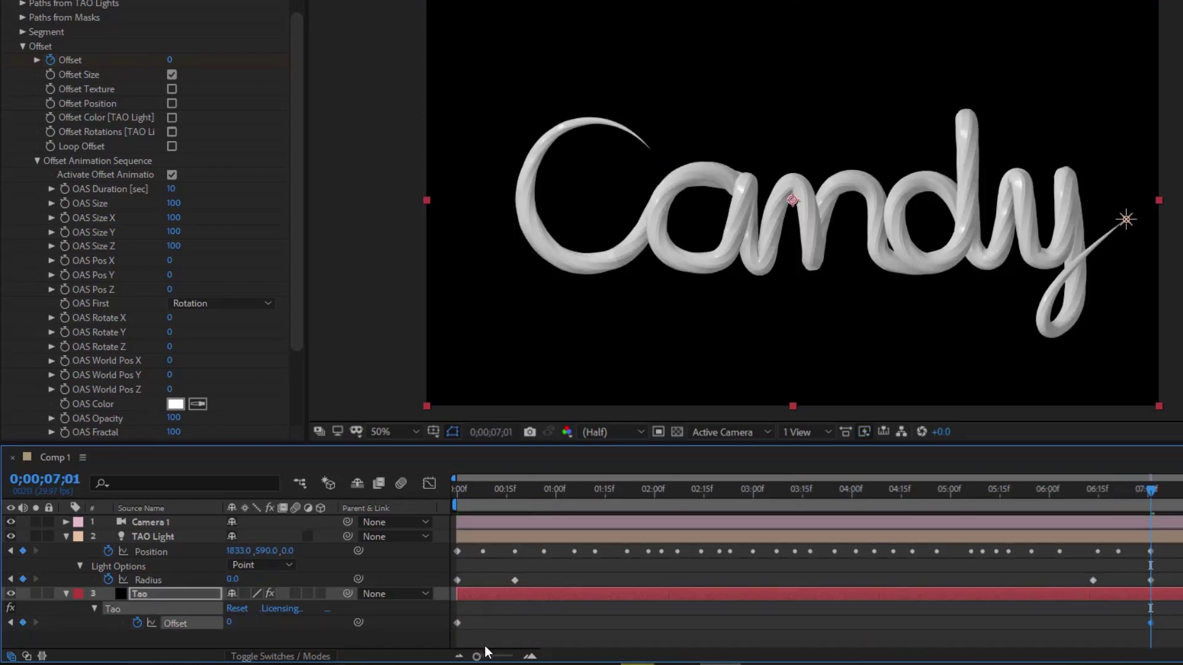
pyautogui.moveTo(1141, 493)
pyautogui.mouseDown()
pyautogui.moveTo(453, 546)
pyautogui.moveTo(780, 584)
pyautogui.mouseUp()
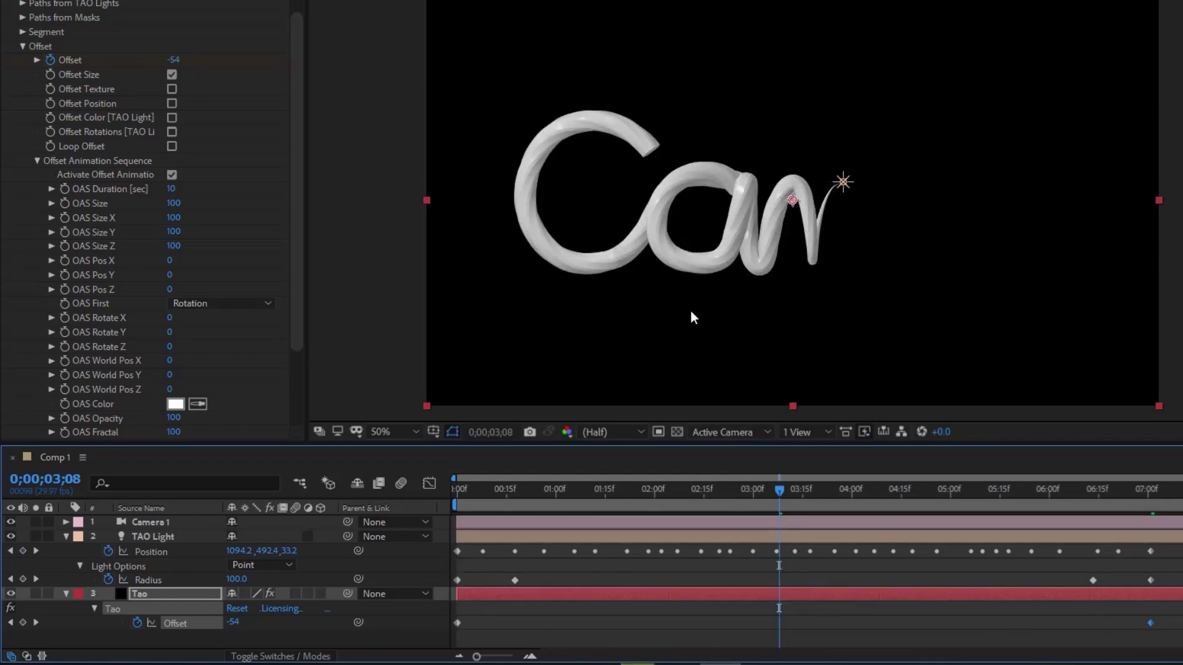
pyautogui.moveTo(781, 490); pyautogui.dragTo(1152, 530)
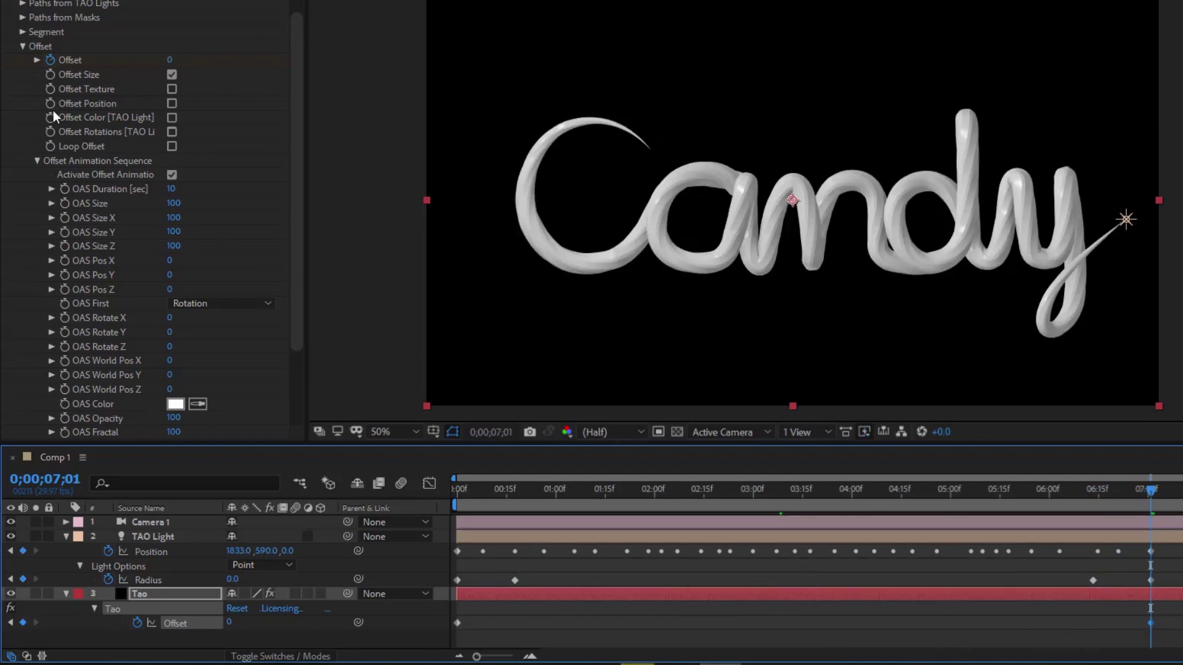
# Step: Set Offset Animation Sequence Duration to 3 and uncheck Offset Size
pyautogui.click(37, 161)
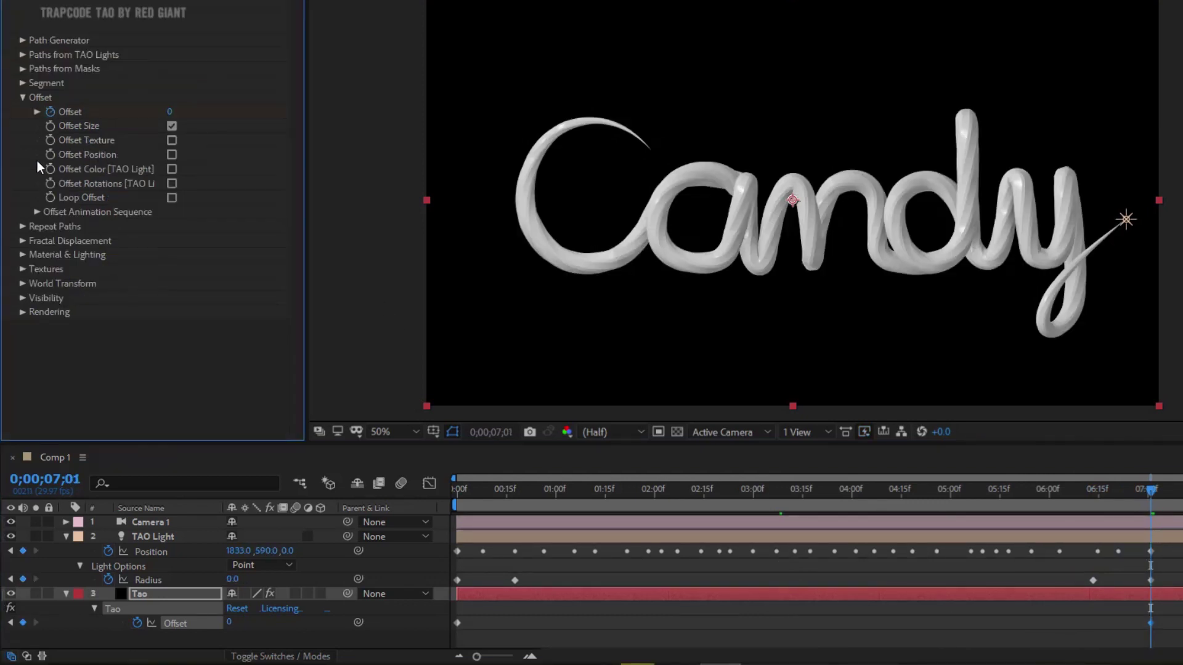
pyautogui.click(37, 212)
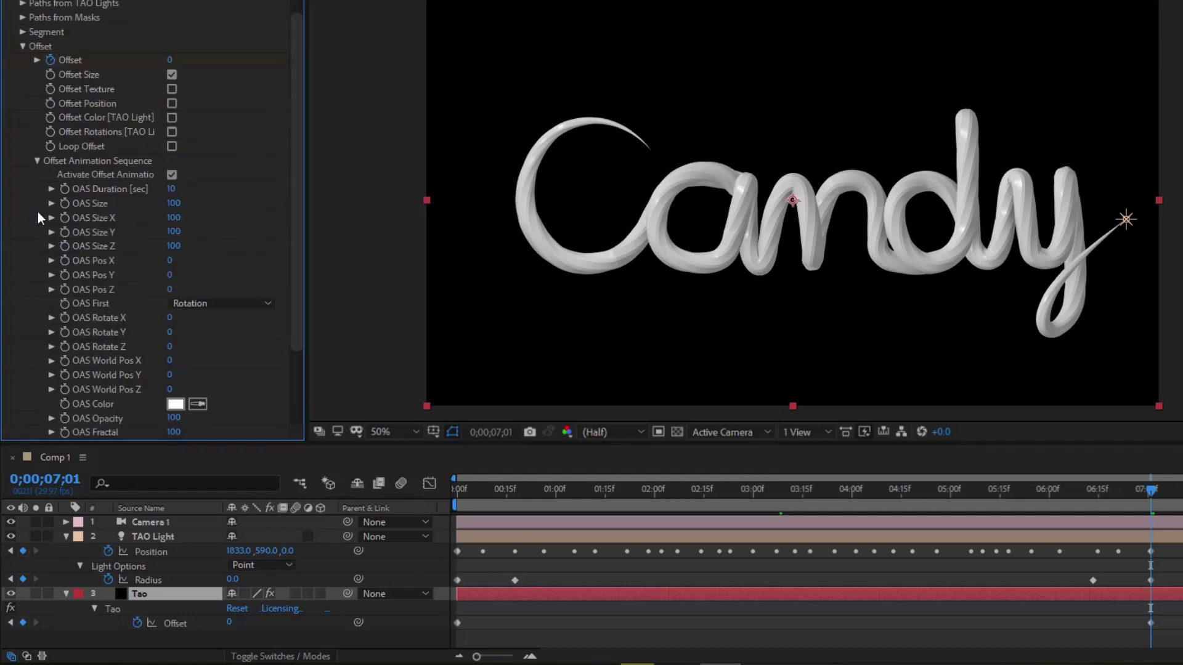
pyautogui.click(175, 189)
pyautogui.write('3')
pyautogui.press('Return')
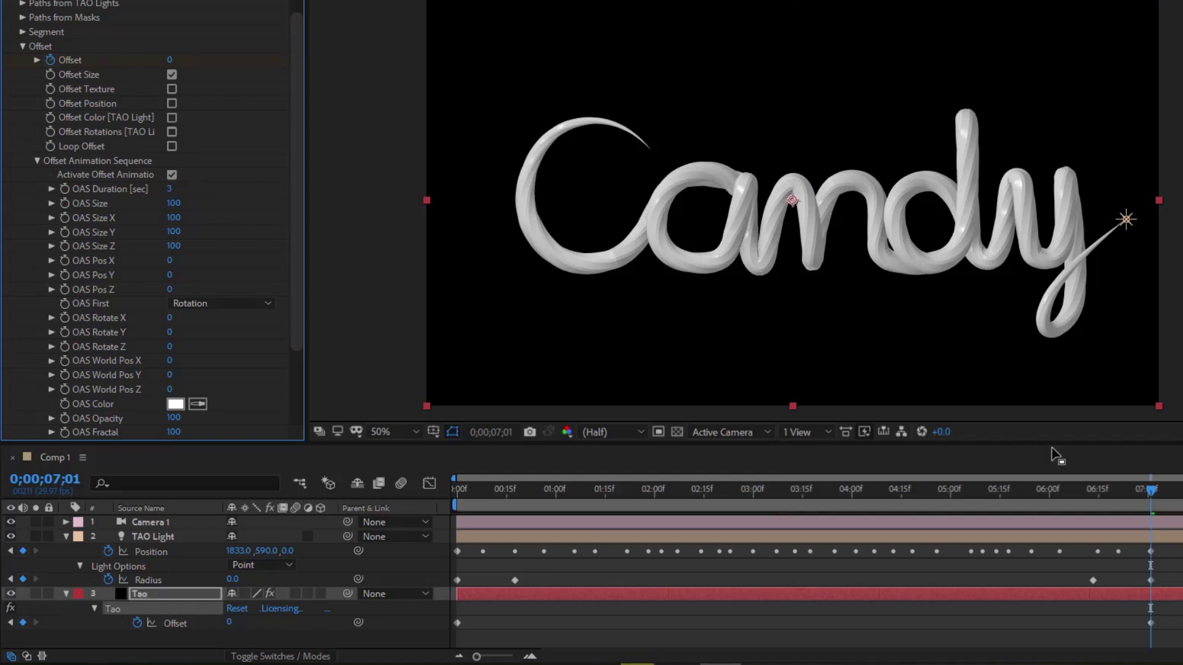
pyautogui.moveTo(1151, 490); pyautogui.dragTo(673, 565)
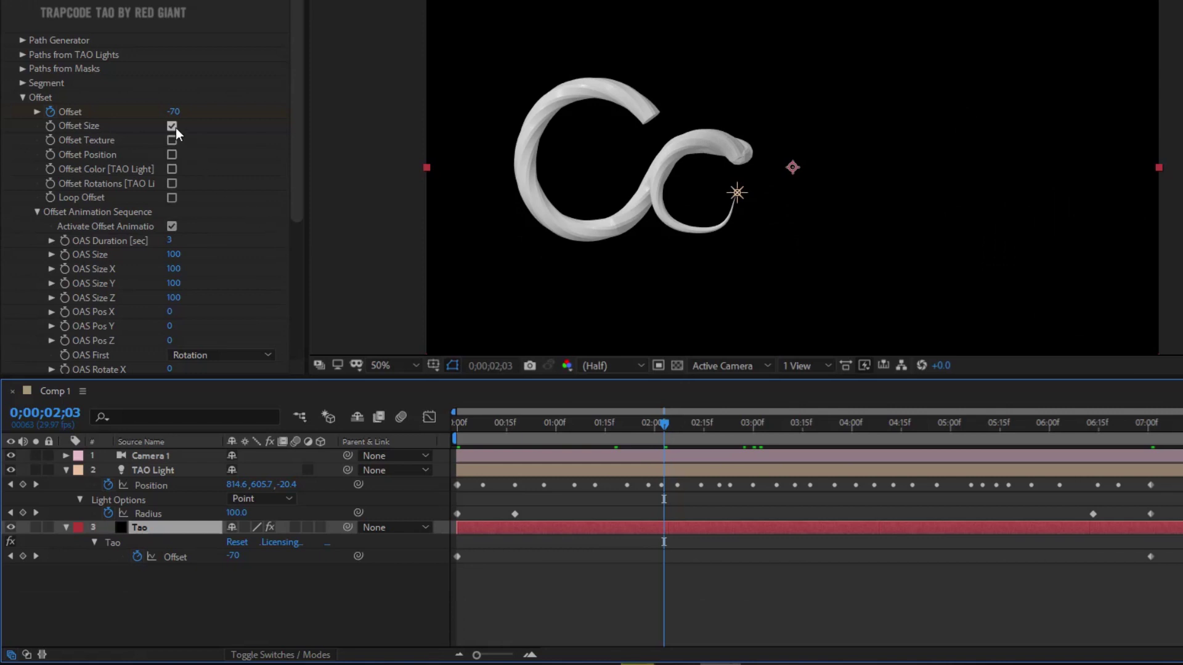
pyautogui.click(172, 125)
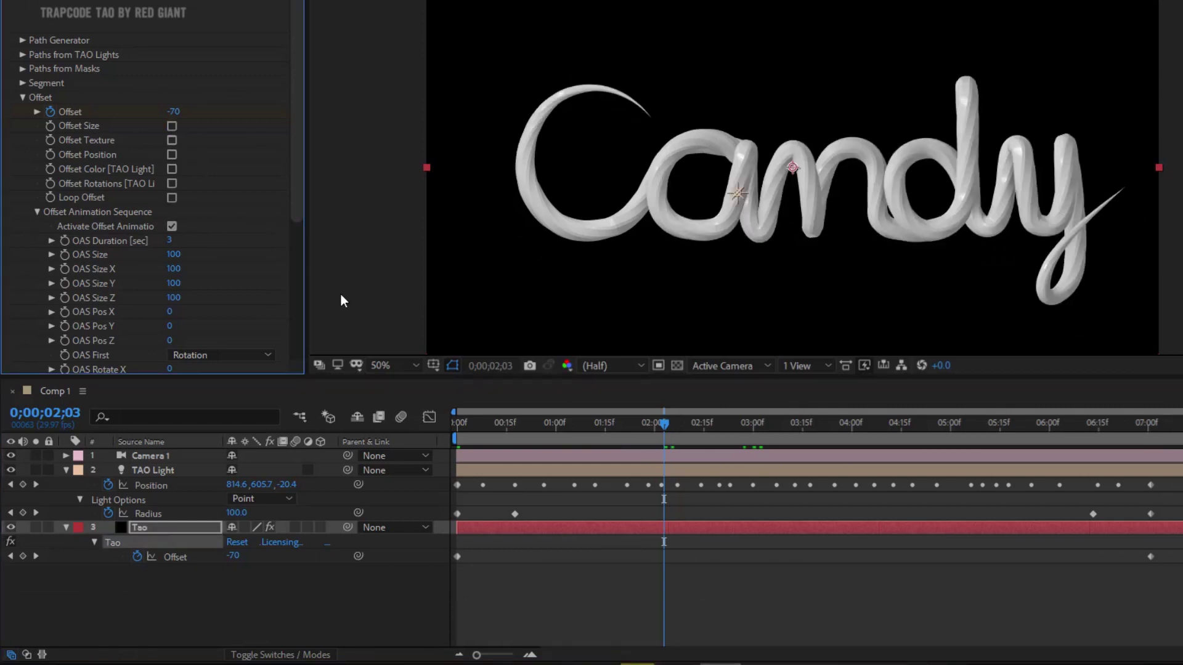
# Step: At 0;00 add an OAS Size keyframe of 100, reveal it with U, and preview around 3 seconds
pyautogui.moveTo(663, 422); pyautogui.dragTo(448, 450)
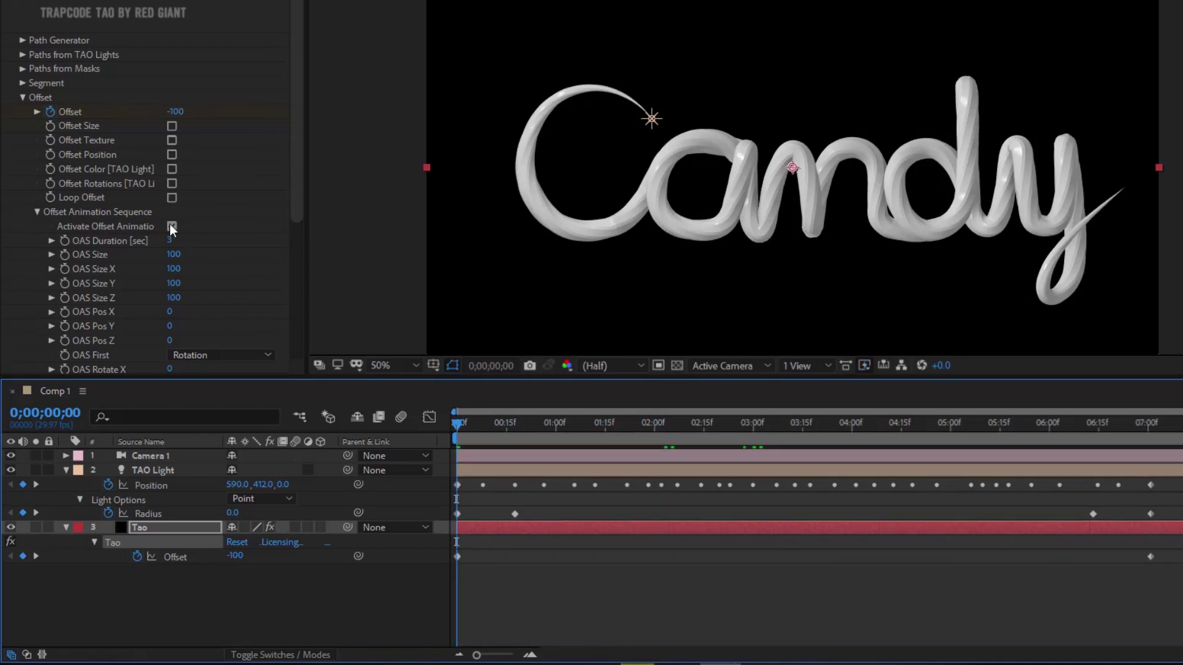
pyautogui.click(65, 254)
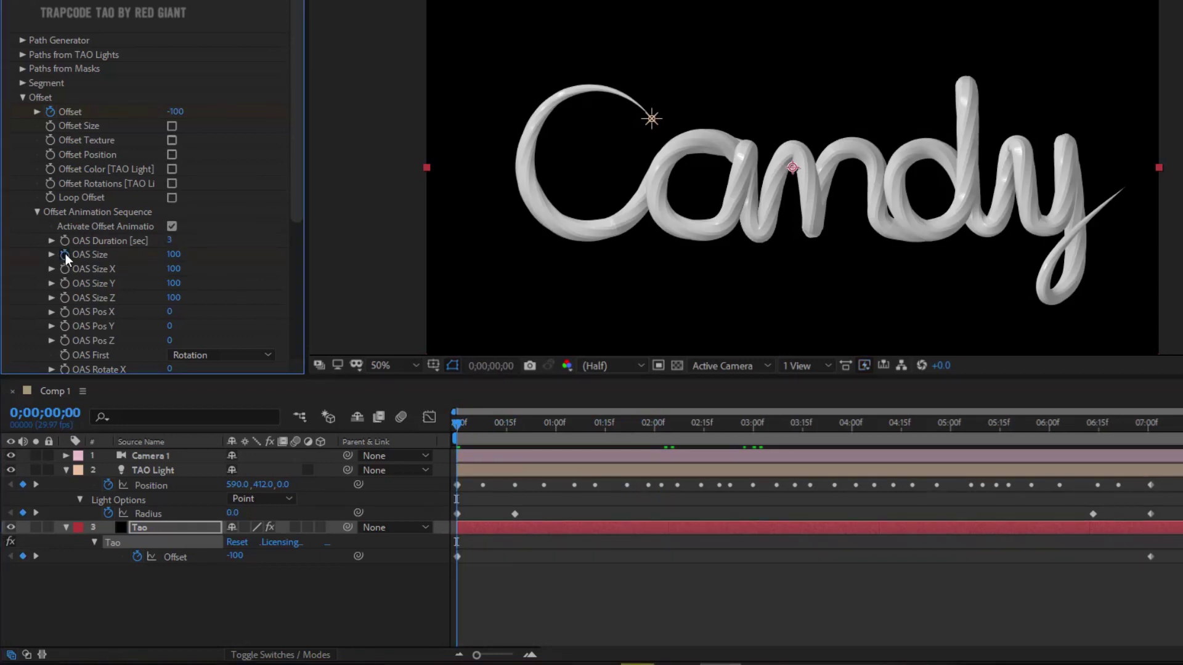
pyautogui.press('u')
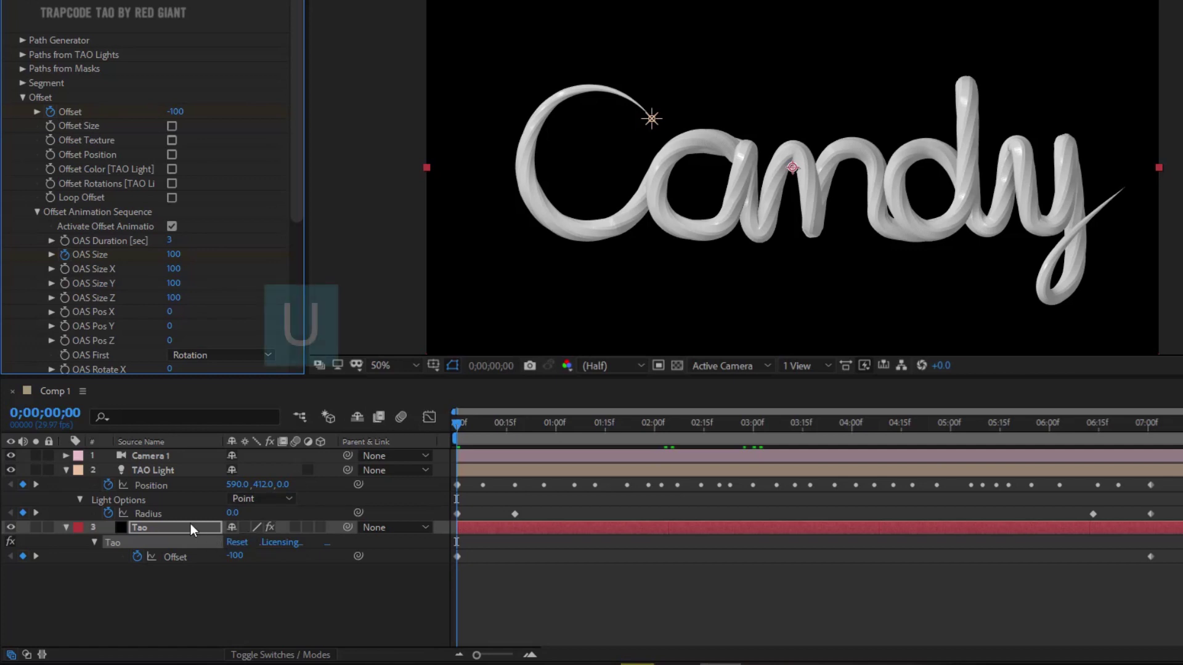
pyautogui.click(186, 529)
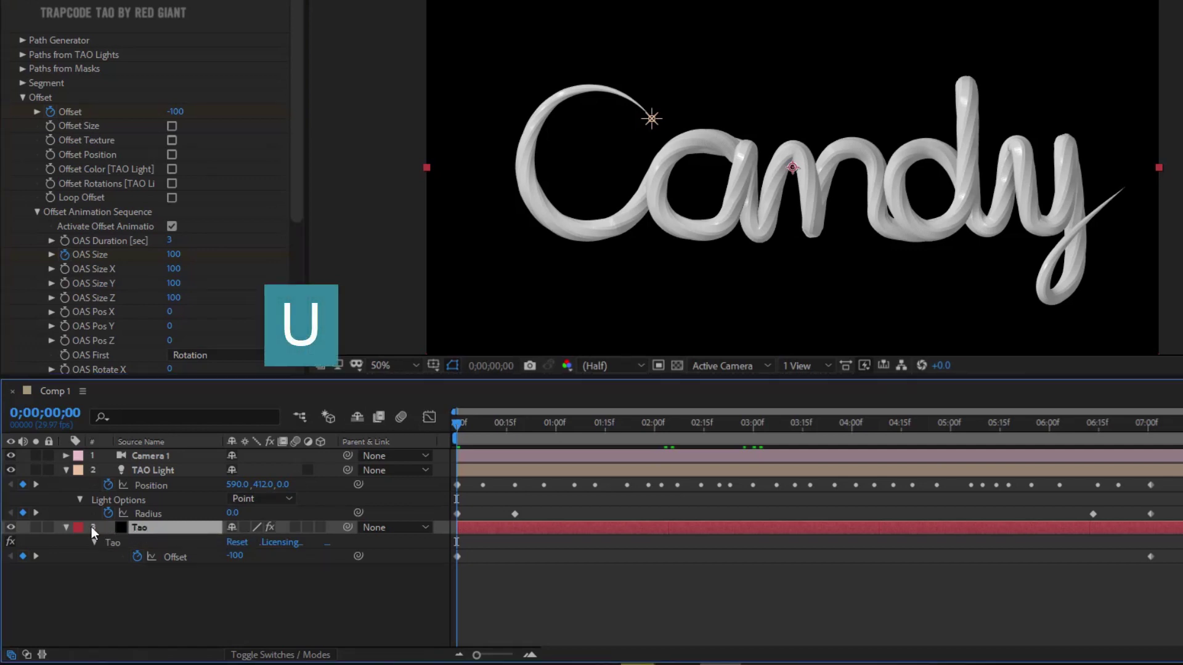
pyautogui.click(69, 527)
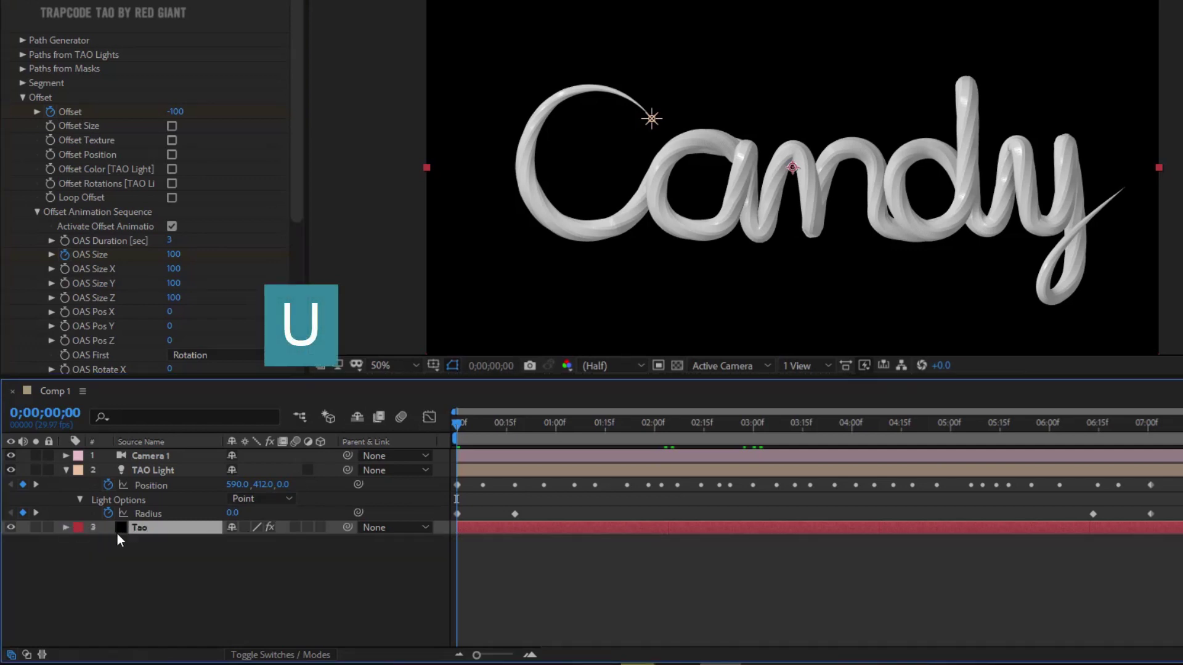
pyautogui.press('u')
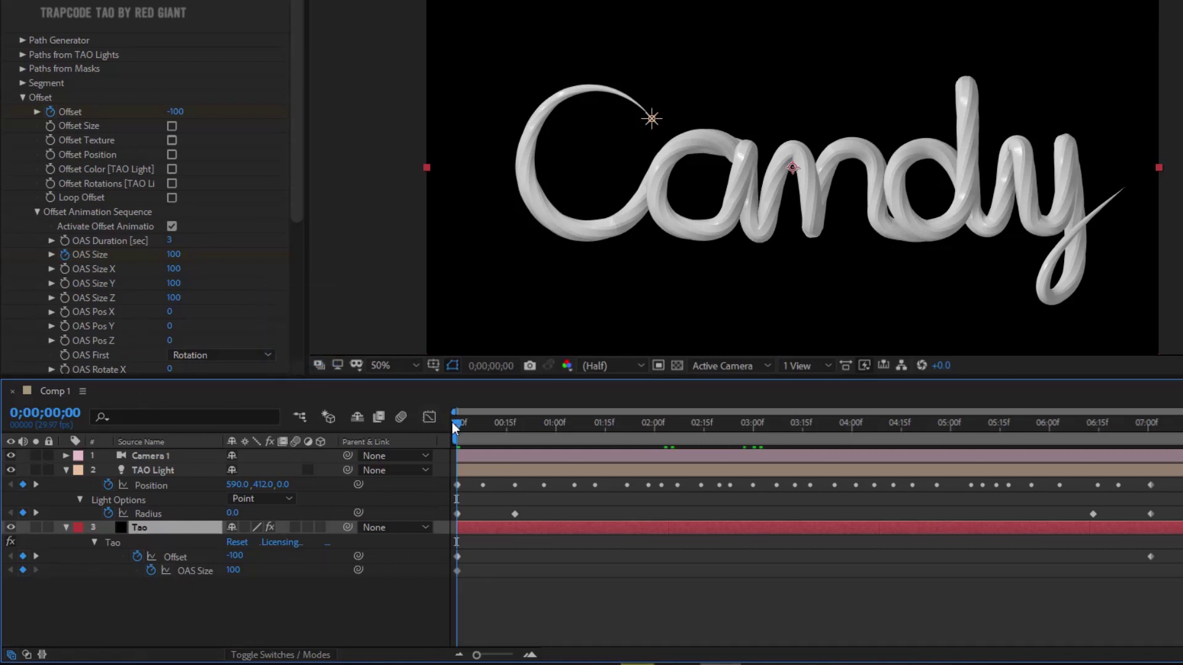
pyautogui.moveTo(454, 423); pyautogui.dragTo(753, 425)
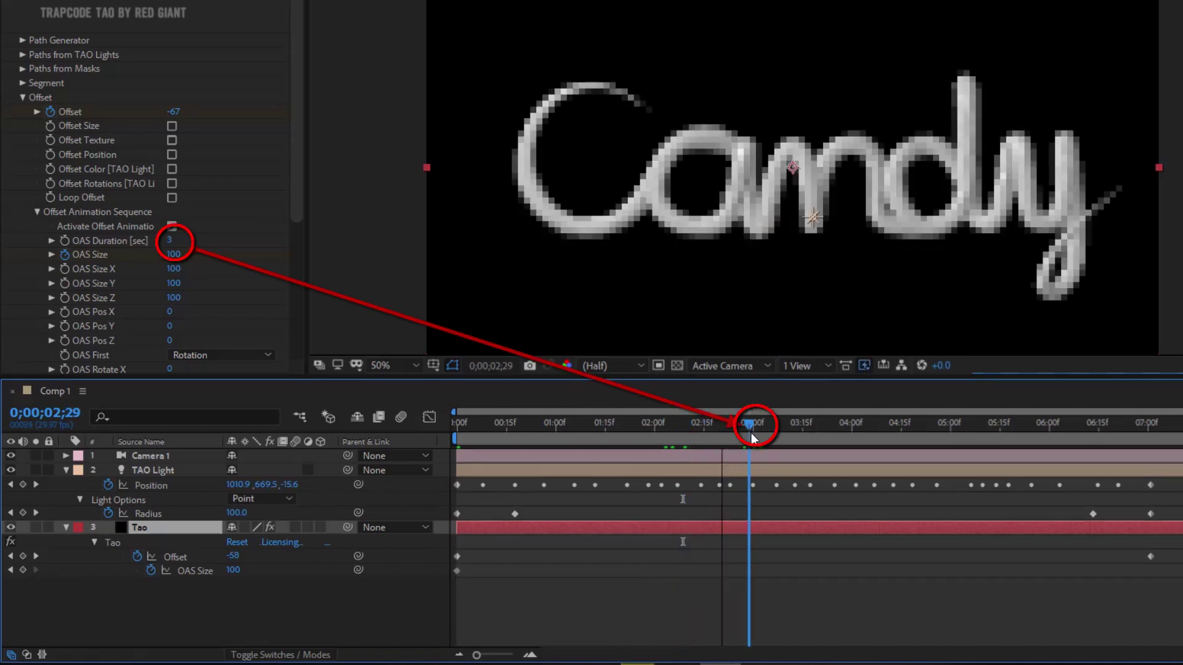
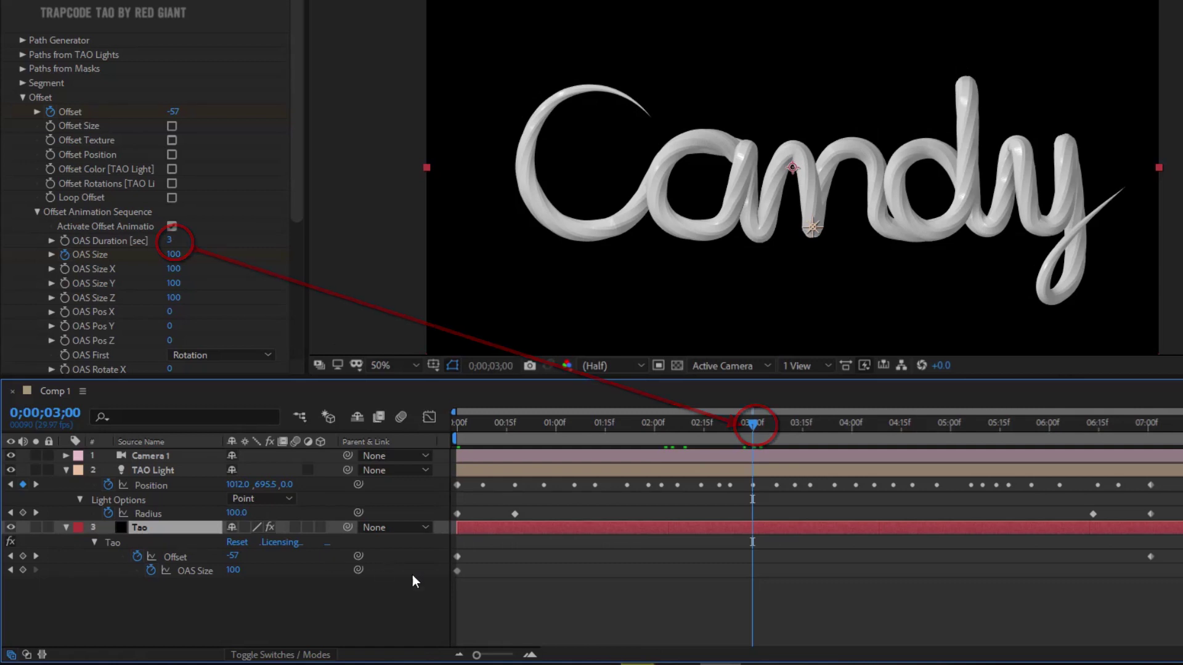
# Step: Set OAS Size to 0 at 03:00, creating a keyframe
pyautogui.click(233, 570)
pyautogui.write('0')
pyautogui.press('Return')
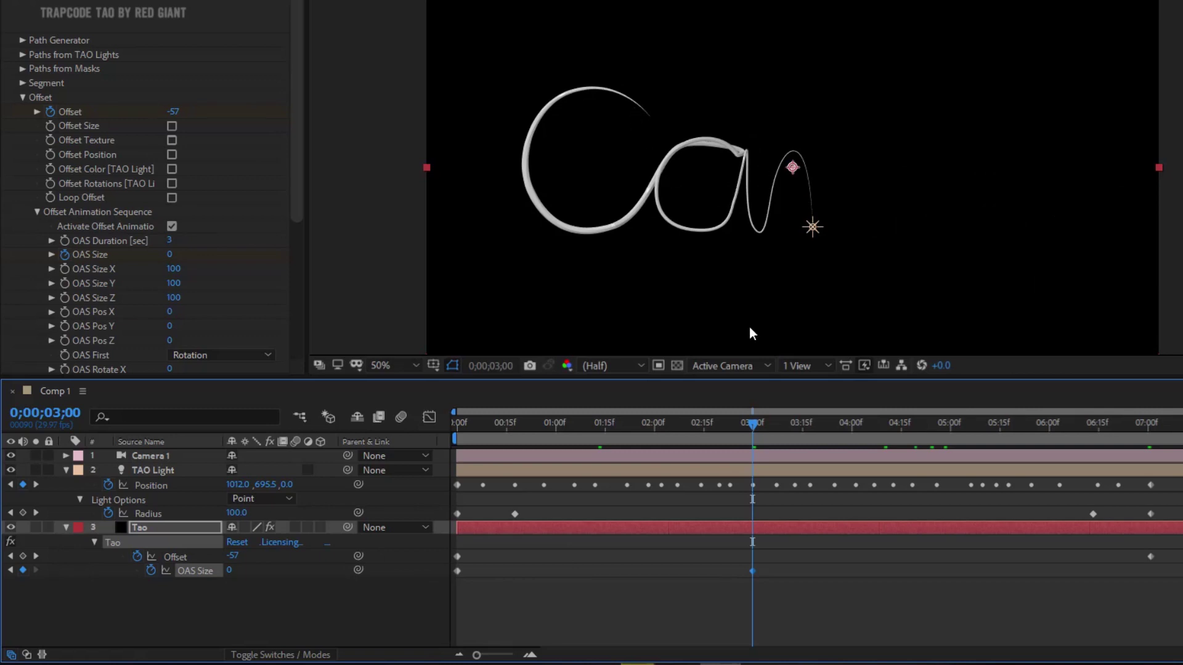
pyautogui.moveTo(753, 426); pyautogui.dragTo(874, 425)
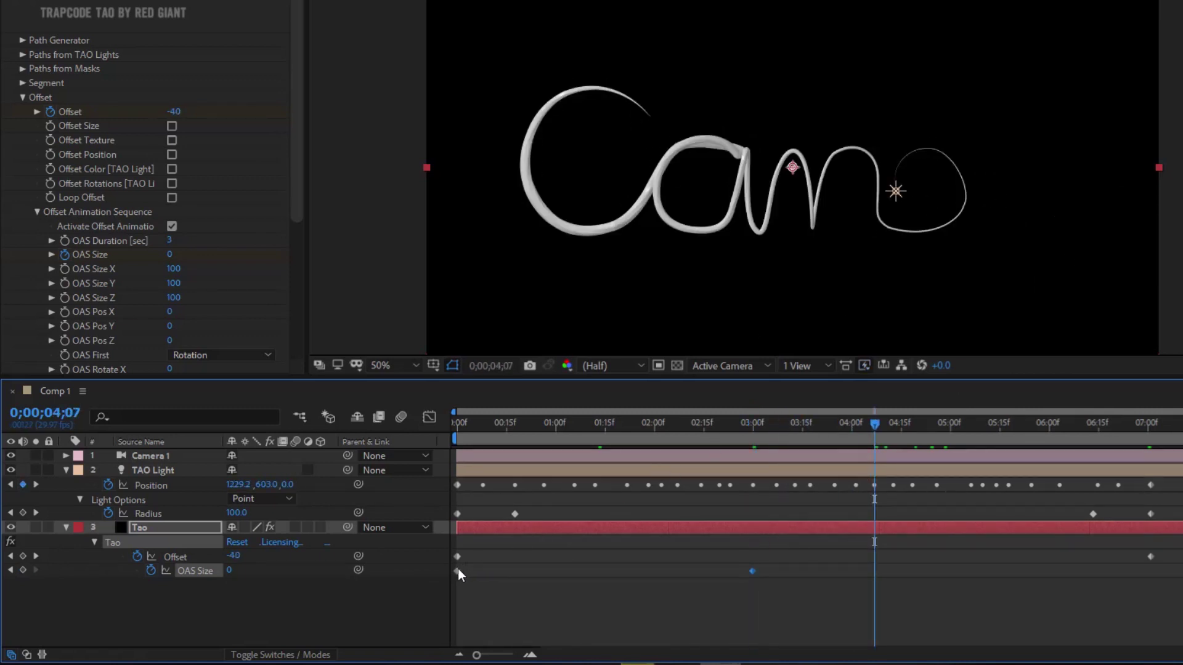
# Step: Move the starting OAS Size 100 keyframe to about 02:16 and scrub to preview the tube
pyautogui.moveTo(457, 572); pyautogui.dragTo(697, 572)
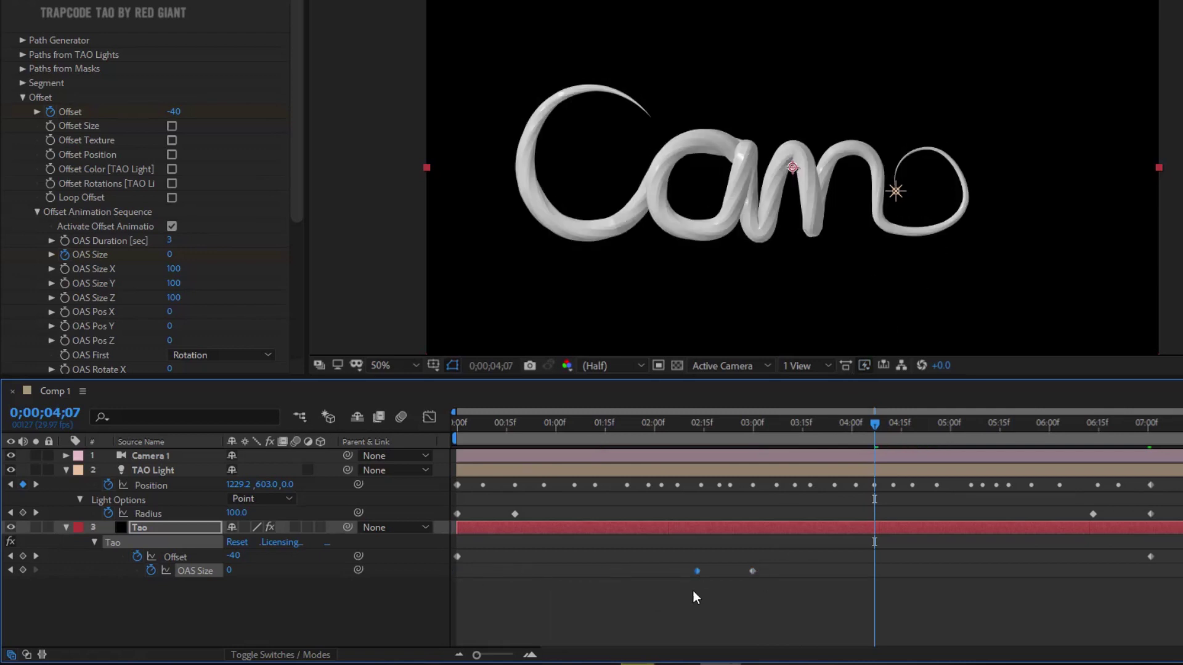
pyautogui.moveTo(696, 571); pyautogui.dragTo(716, 570)
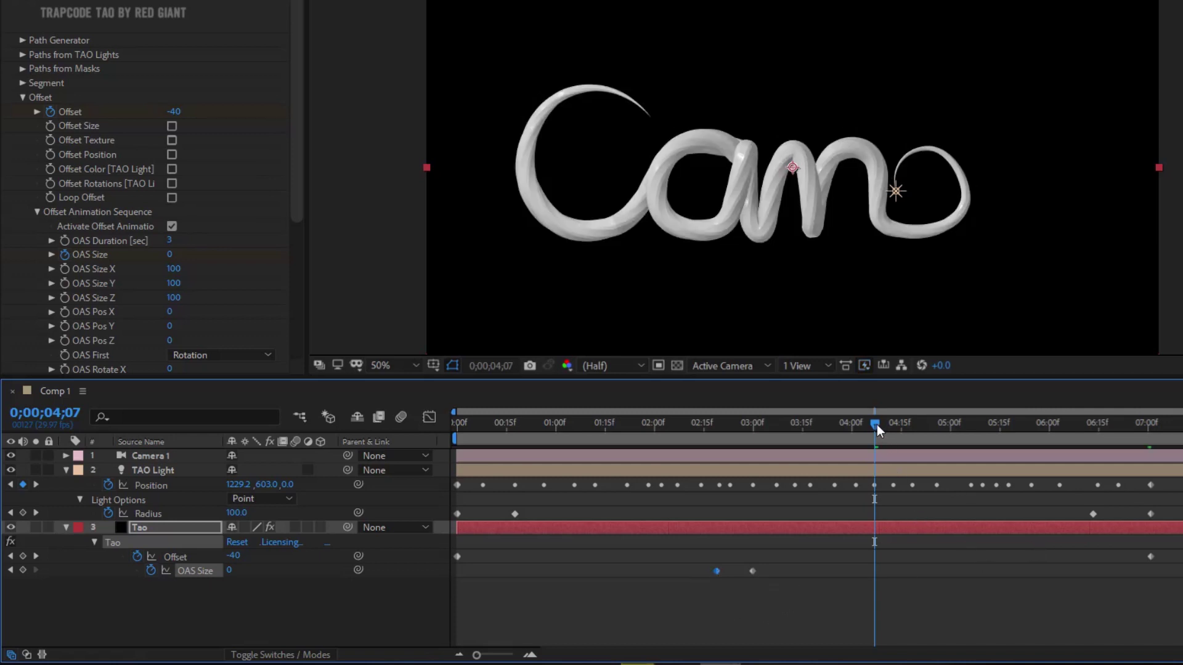
pyautogui.moveTo(875, 424); pyautogui.dragTo(1152, 475)
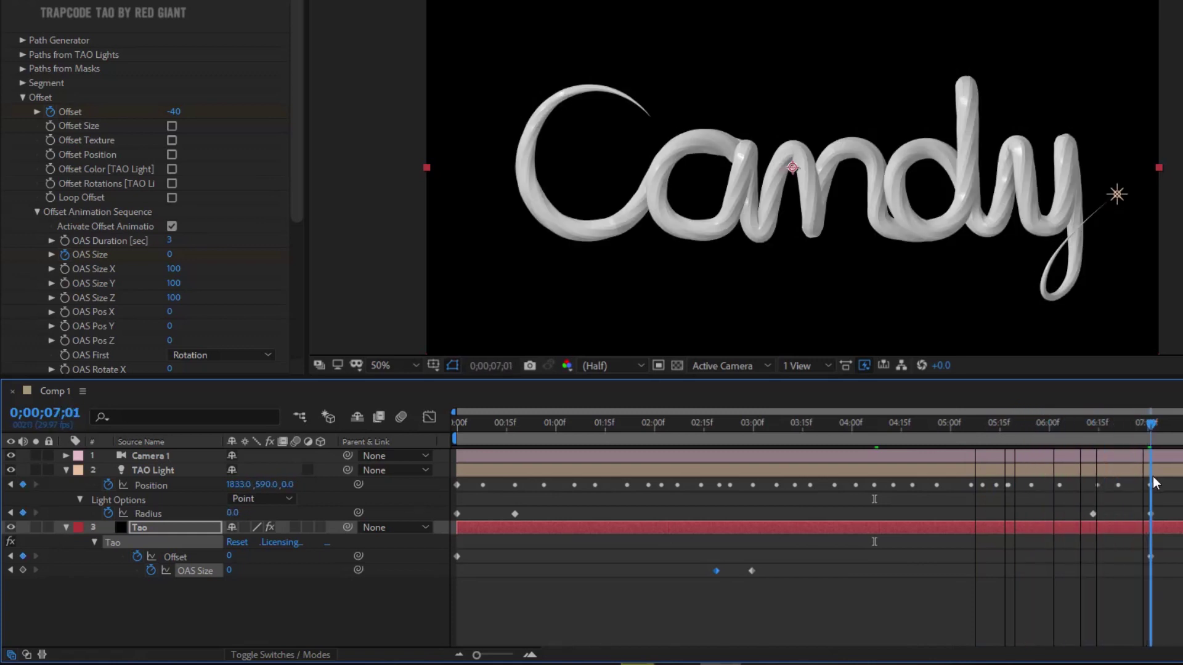
pyautogui.moveTo(1154, 429); pyautogui.dragTo(1112, 456)
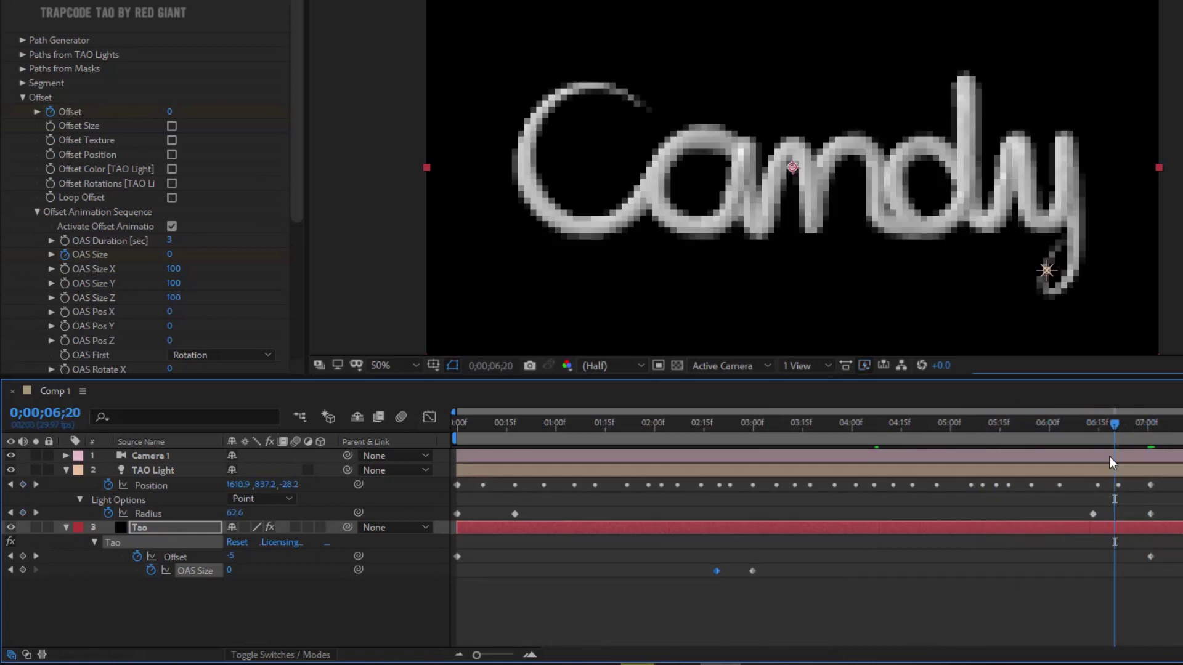
# Step: Clear the TAO Light Radius keyframes at 06:15 and 07:00, then select both OAS Size keyframes
pyautogui.click(147, 512)
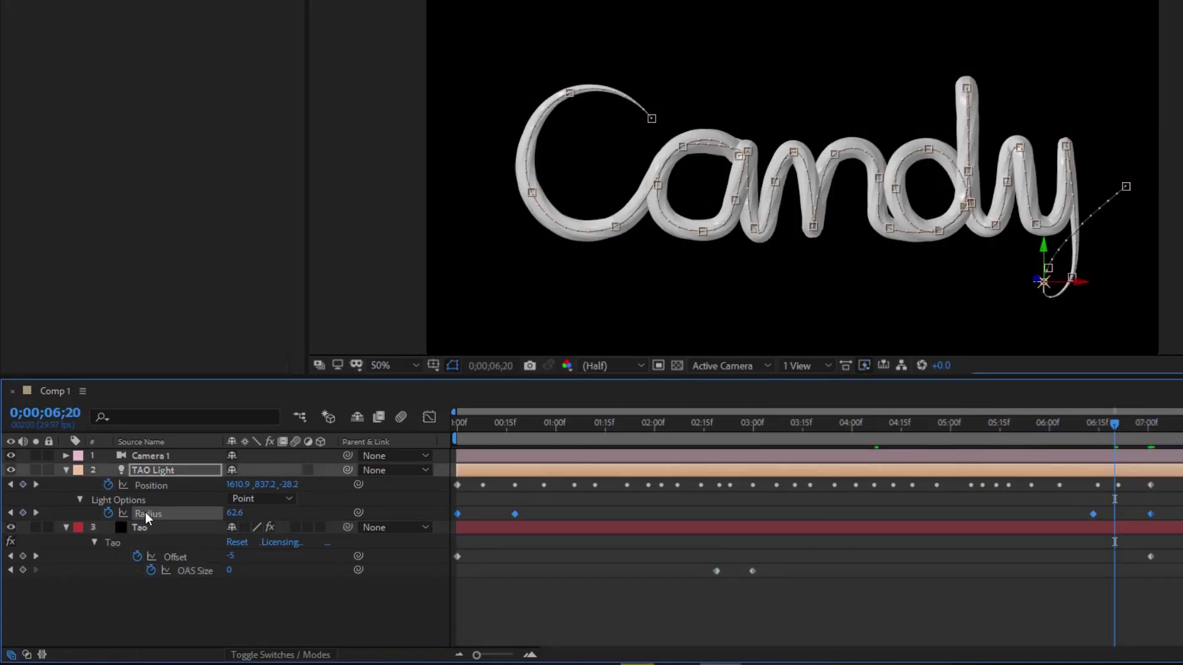
pyautogui.press('F2')
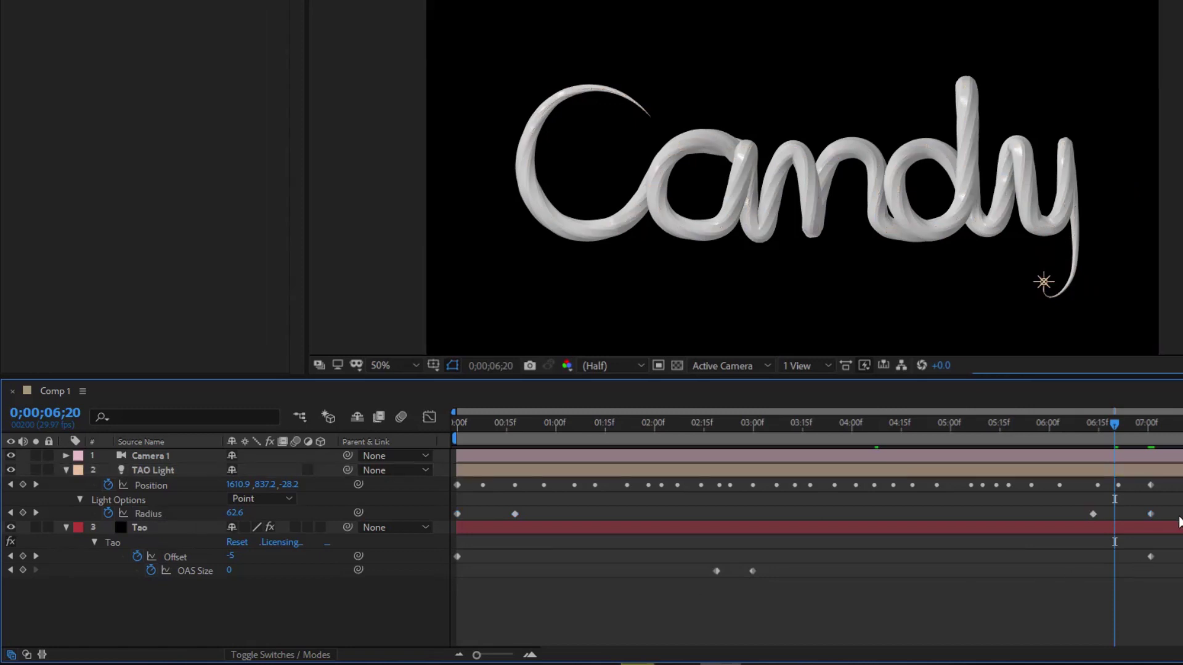
pyautogui.moveTo(1178, 523); pyautogui.dragTo(1085, 506)
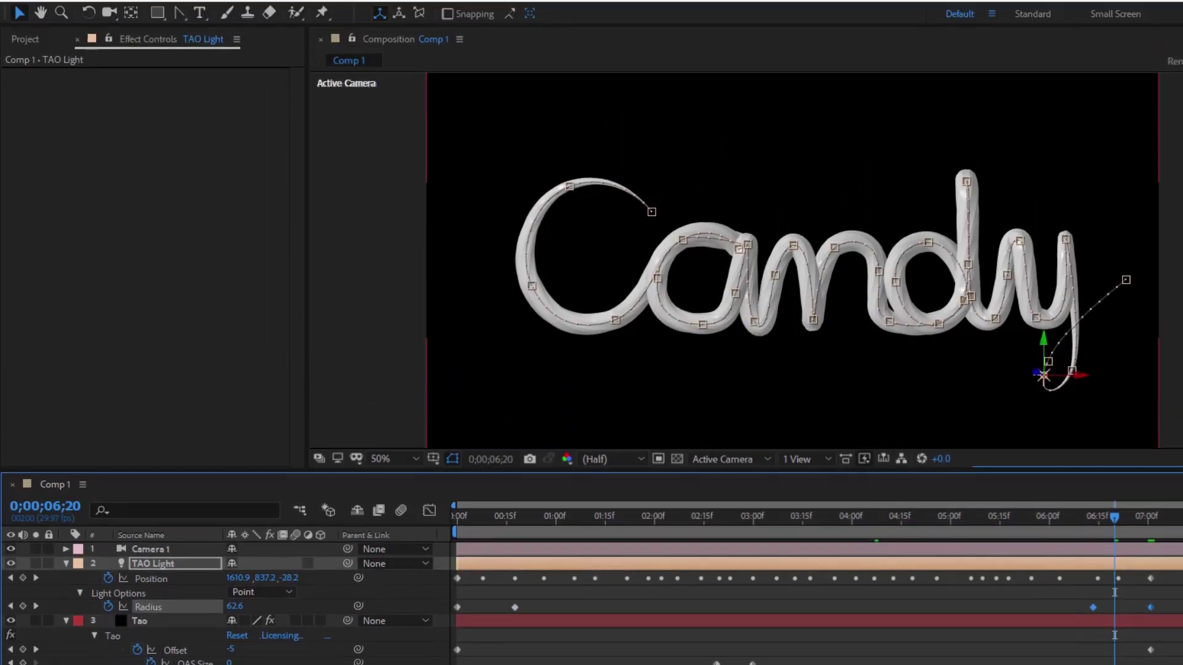
pyautogui.click(39, 28)
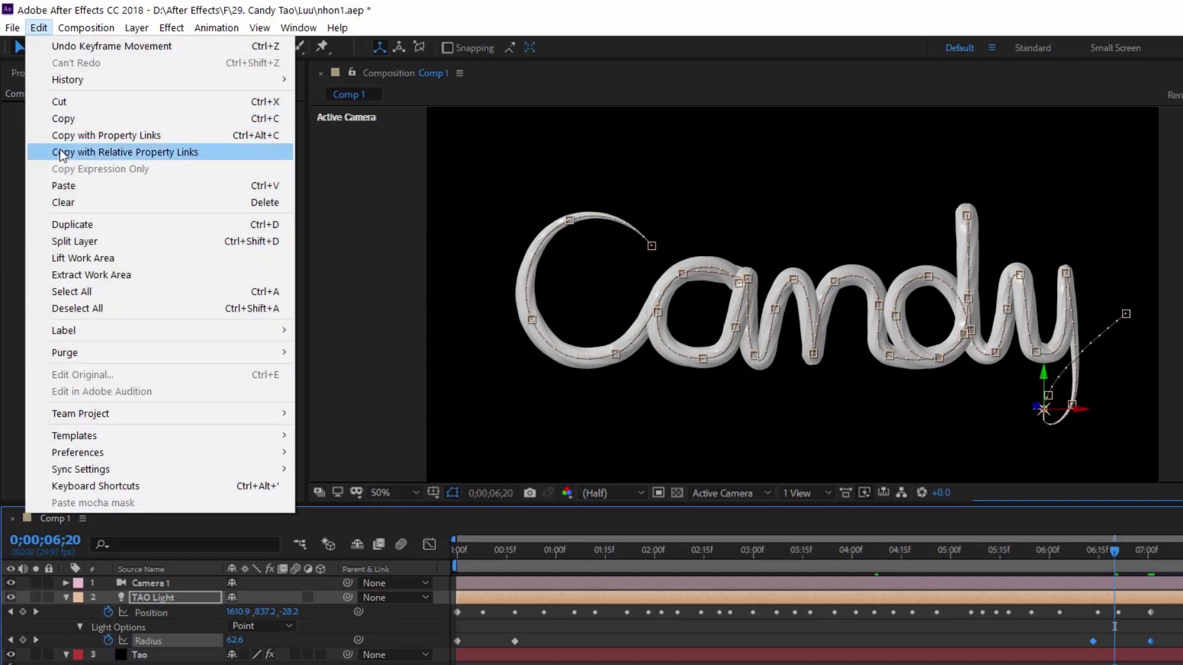
pyautogui.click(69, 200)
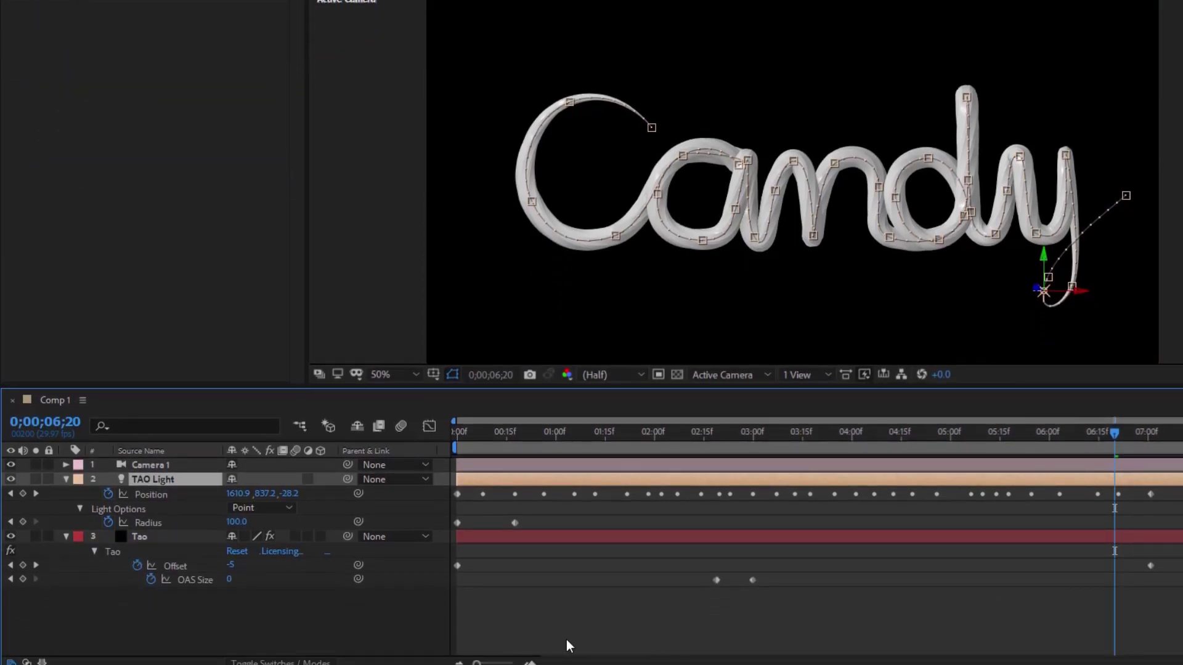
pyautogui.click(749, 606)
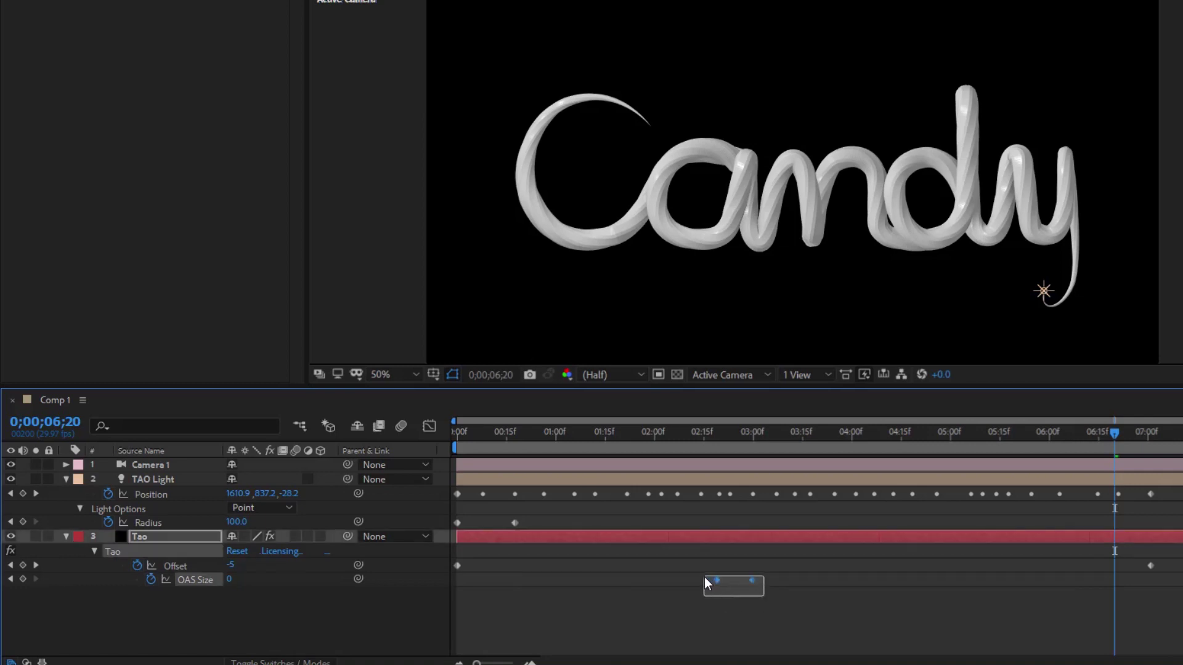
pyautogui.moveTo(741, 590); pyautogui.dragTo(704, 576)
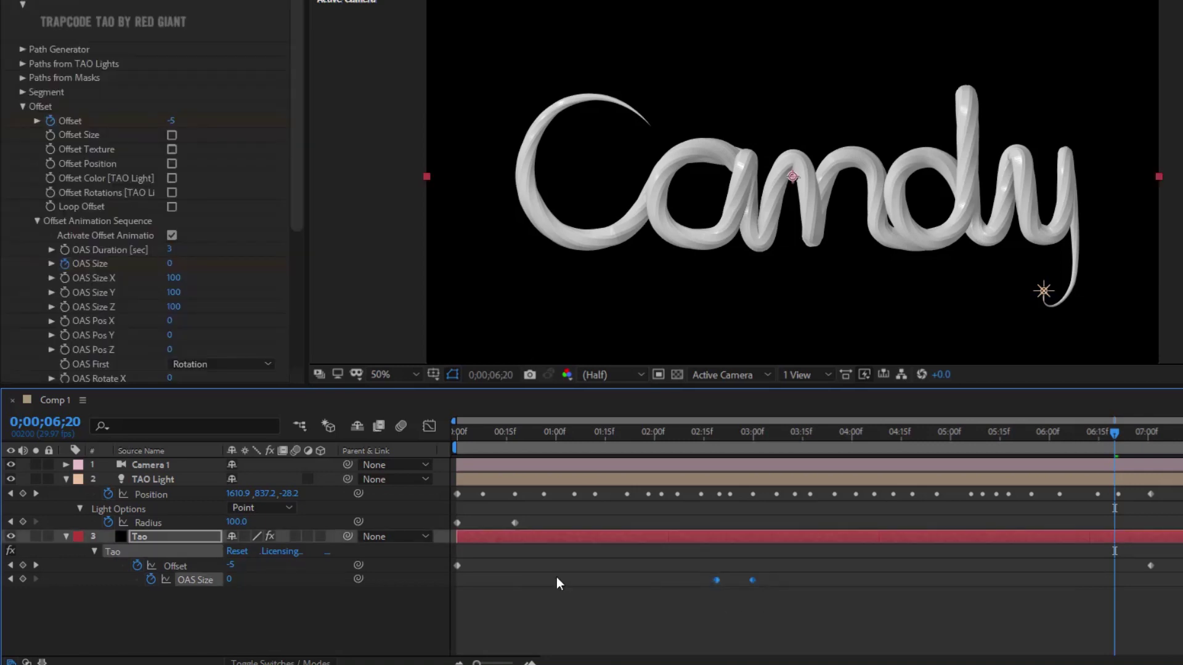
# Step: Apply Easy Ease to both OAS Size keyframes
pyautogui.rightClick(716, 579)
pyautogui.moveTo(786, 565)
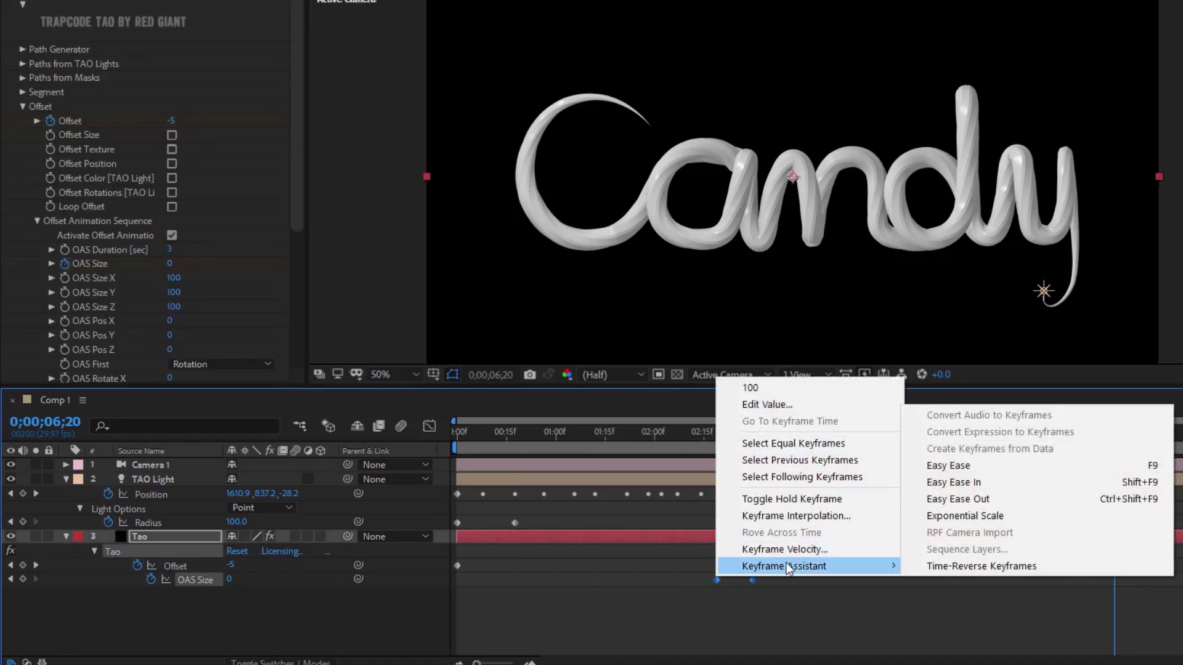
pyautogui.click(955, 467)
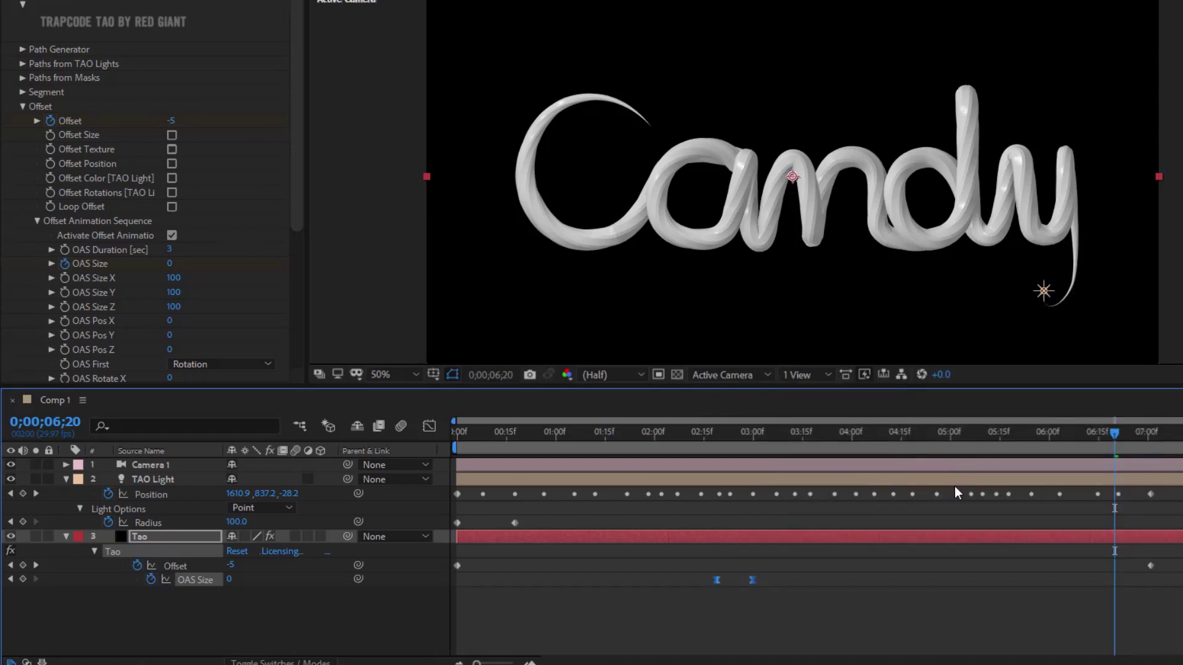
# Step: Reshape the OAS Size curve in the Graph Editor so it eases out of 100 before dropping to 0
pyautogui.click(427, 430)
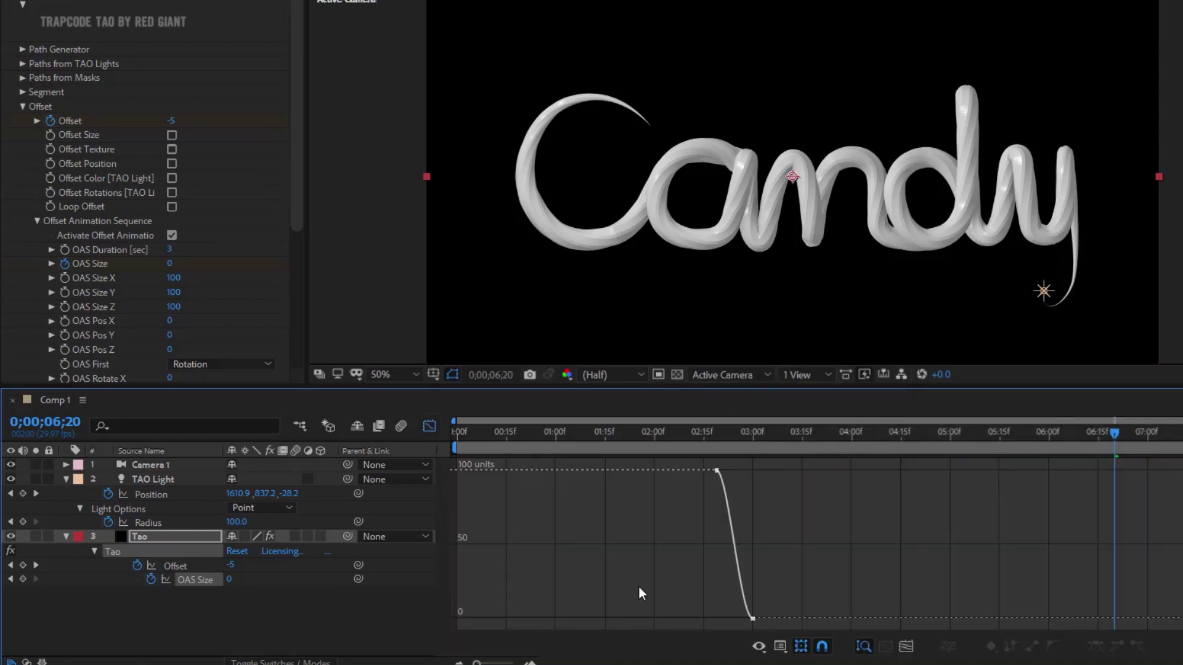
pyautogui.click(753, 618)
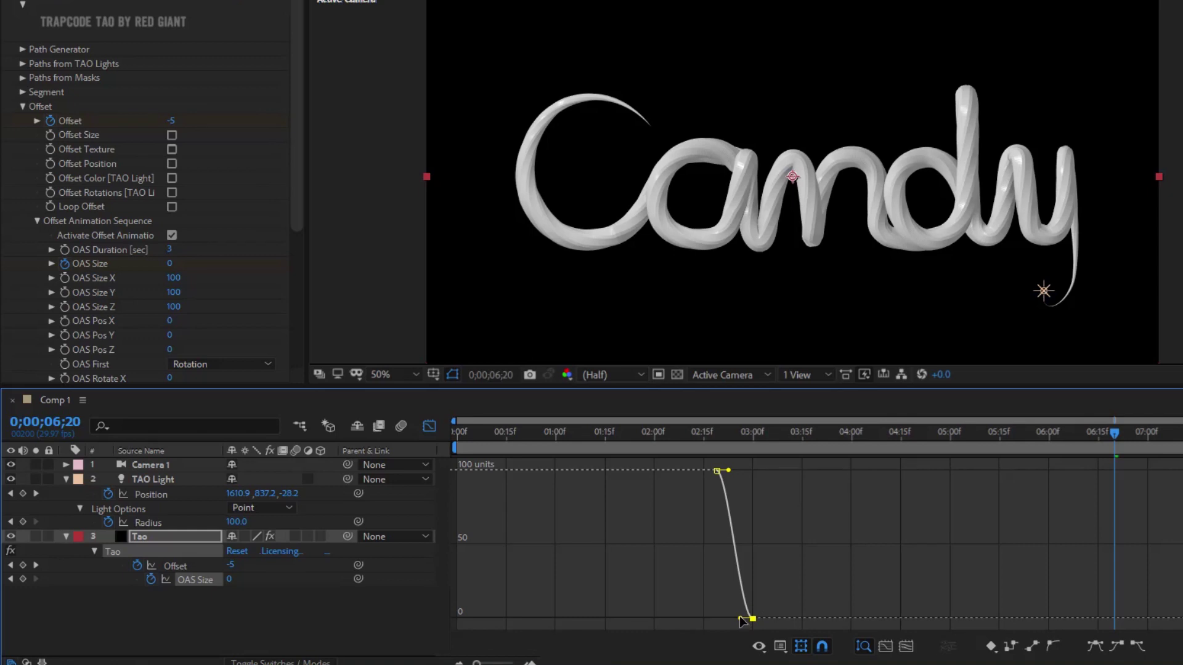
pyautogui.moveTo(746, 618); pyautogui.dragTo(762, 577)
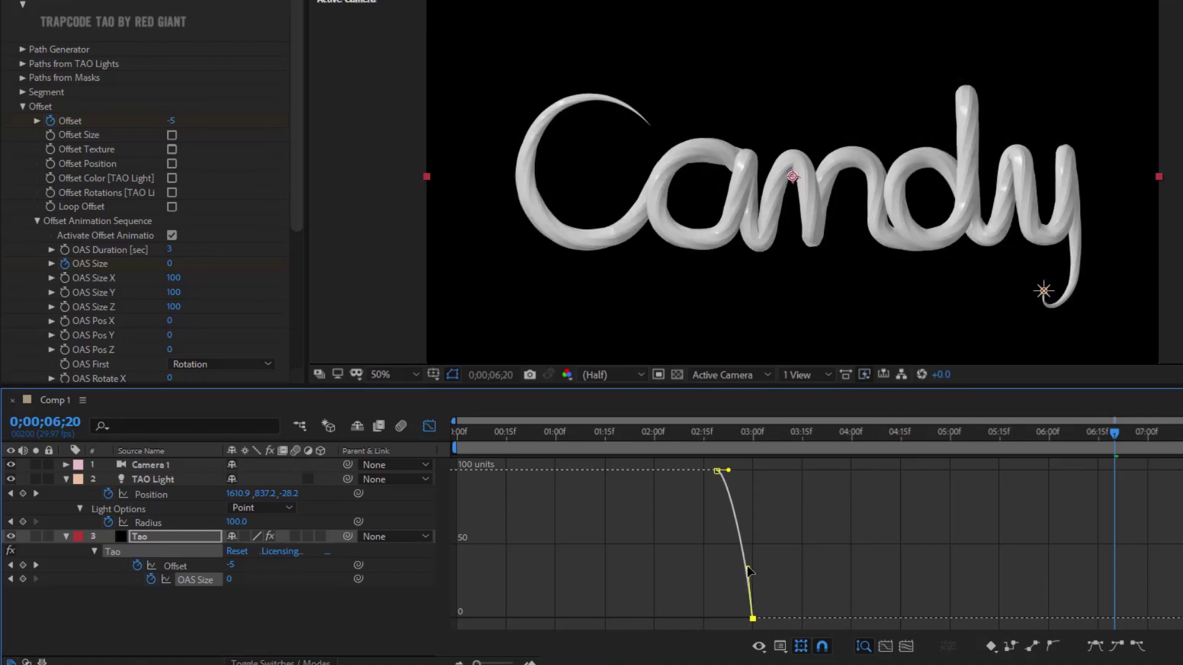
pyautogui.moveTo(747, 567); pyautogui.dragTo(751, 568)
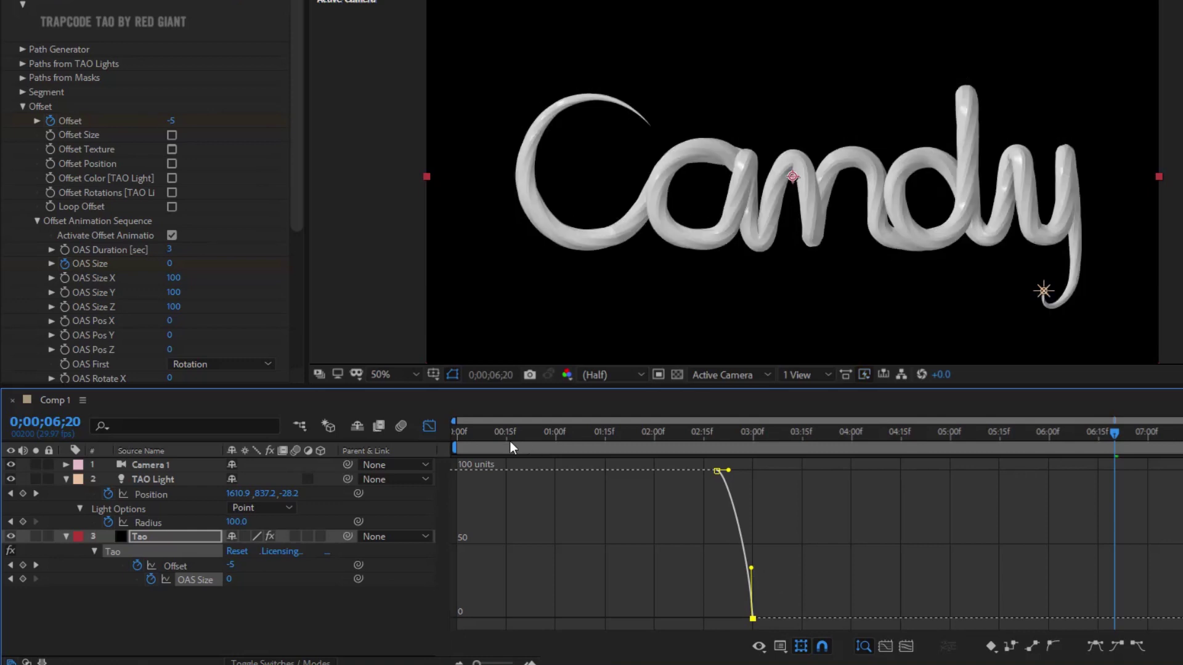
pyautogui.moveTo(1114, 432); pyautogui.dragTo(1177, 432)
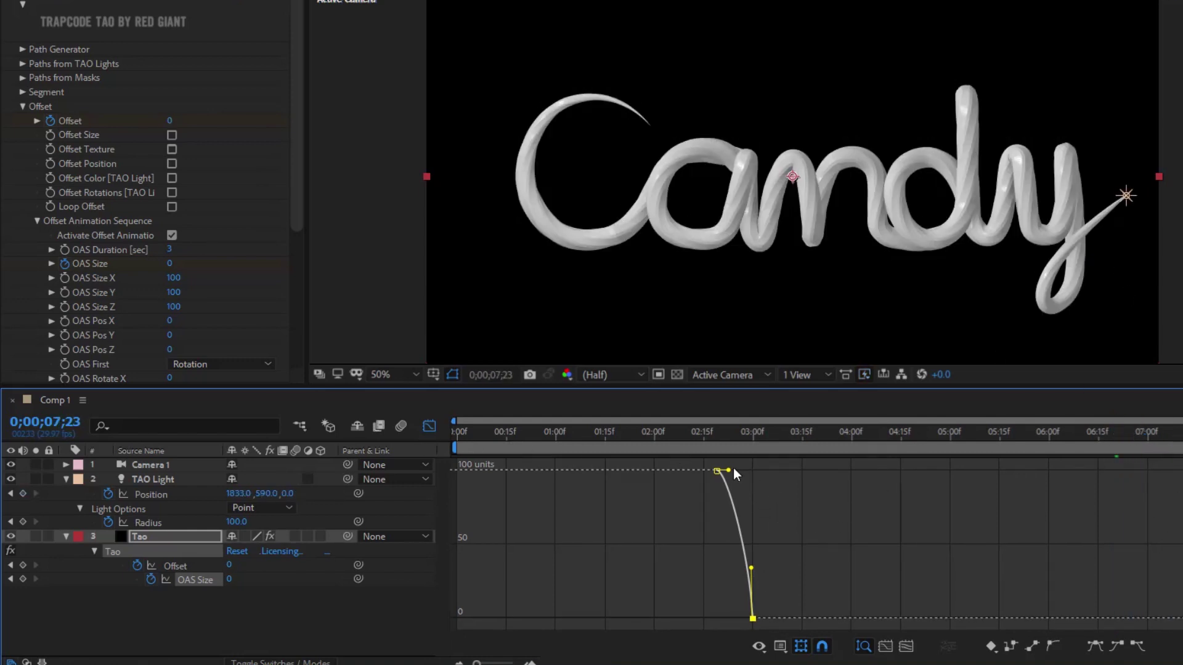
pyautogui.press('j')
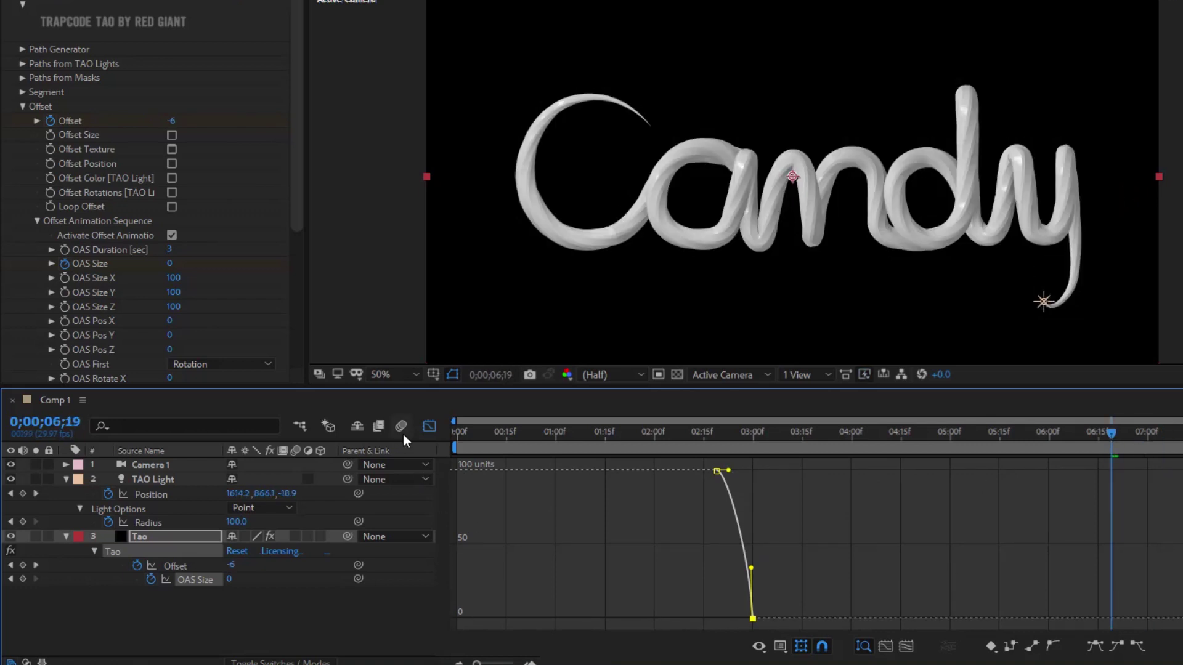
pyautogui.click(429, 426)
# Step: Select both TAO Light Radius keyframes and apply Easy Ease
pyautogui.moveTo(527, 525); pyautogui.dragTo(454, 519)
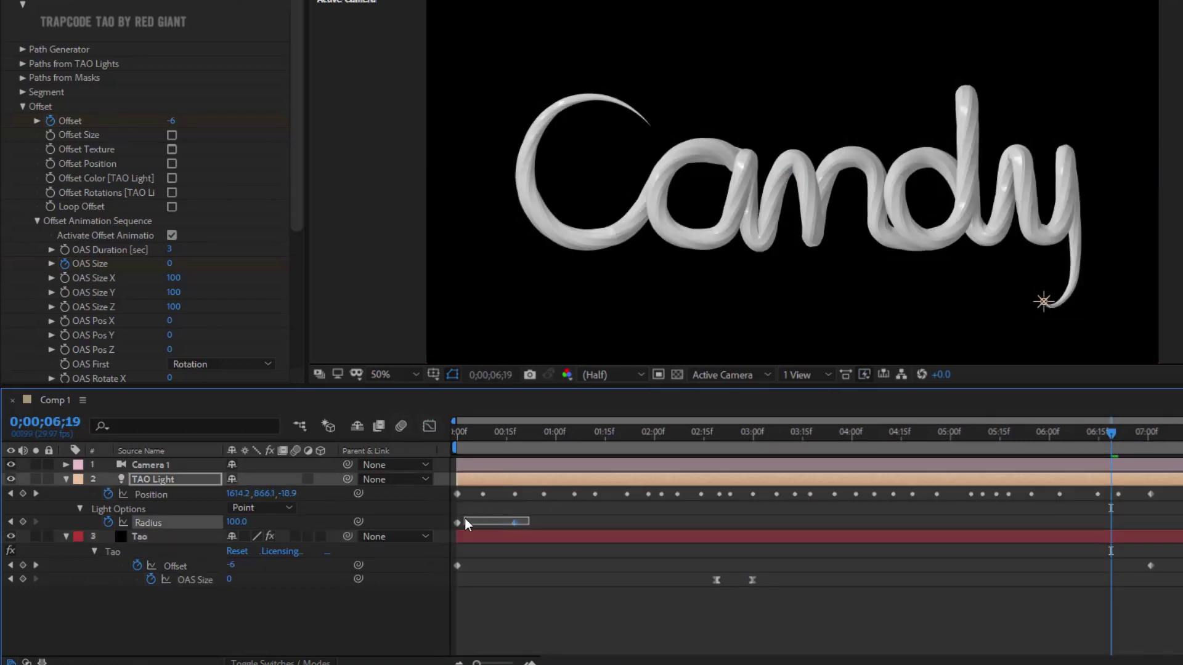
pyautogui.rightClick(515, 523)
pyautogui.moveTo(571, 511)
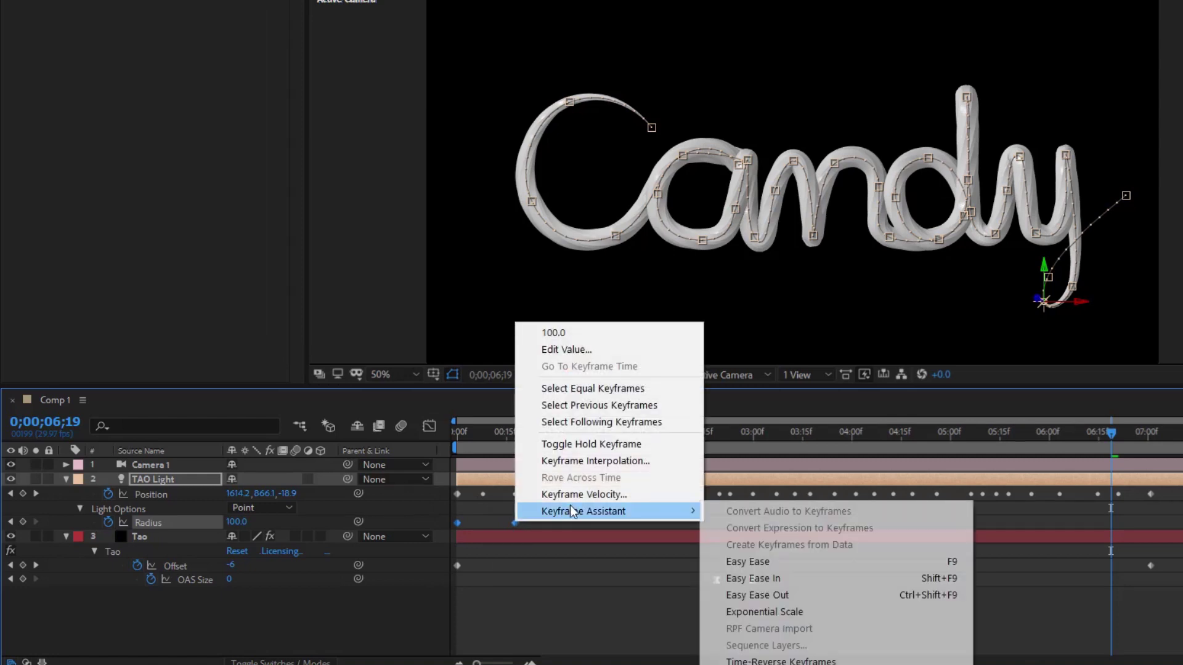
pyautogui.click(766, 562)
# Step: Reshape the Radius curve in the Graph Editor to rise steeply from 0 and settle at 100
pyautogui.click(430, 428)
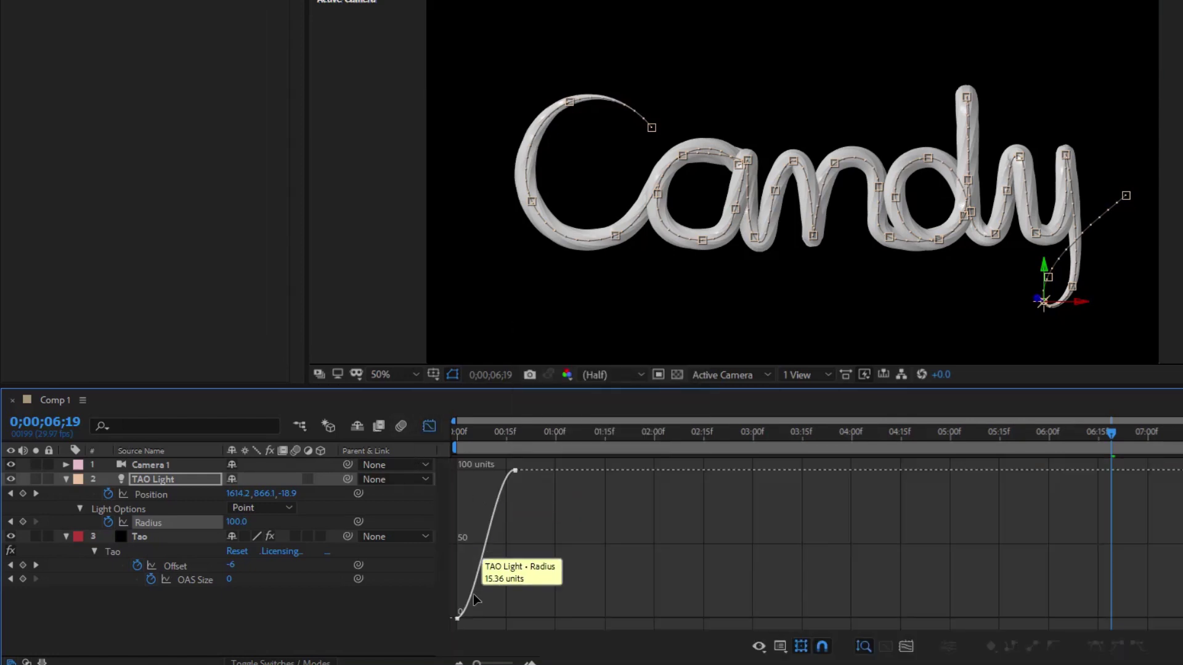
pyautogui.click(457, 618)
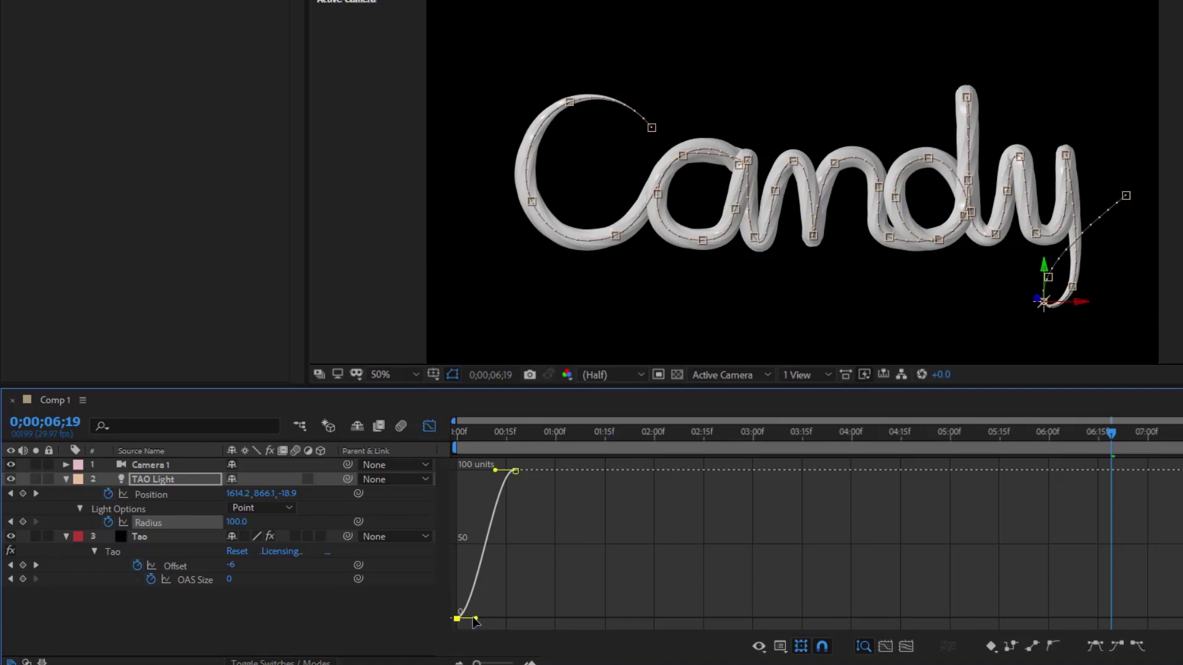
pyautogui.moveTo(476, 619); pyautogui.dragTo(456, 576)
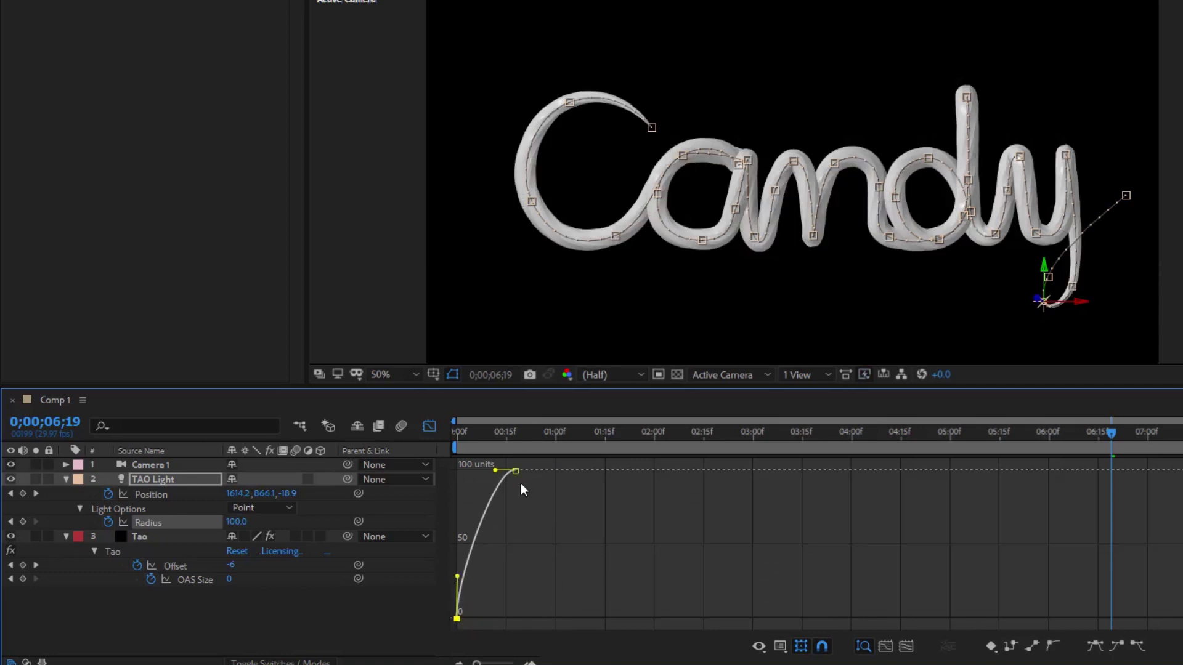
pyautogui.moveTo(495, 471); pyautogui.dragTo(491, 472)
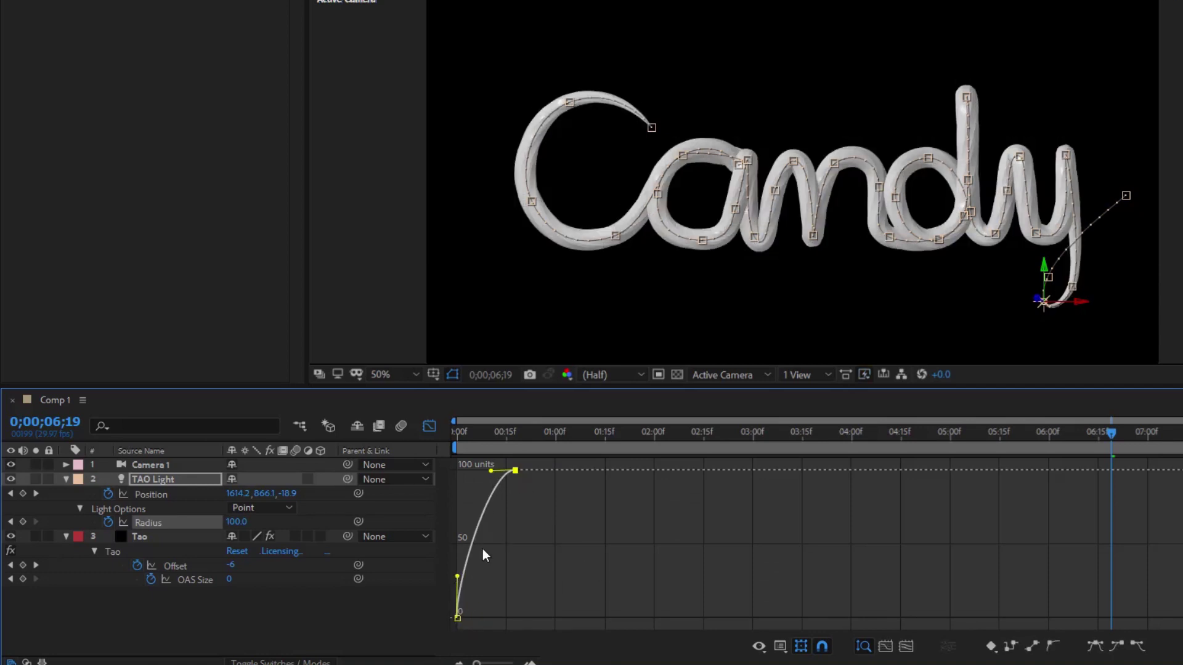
pyautogui.click(425, 428)
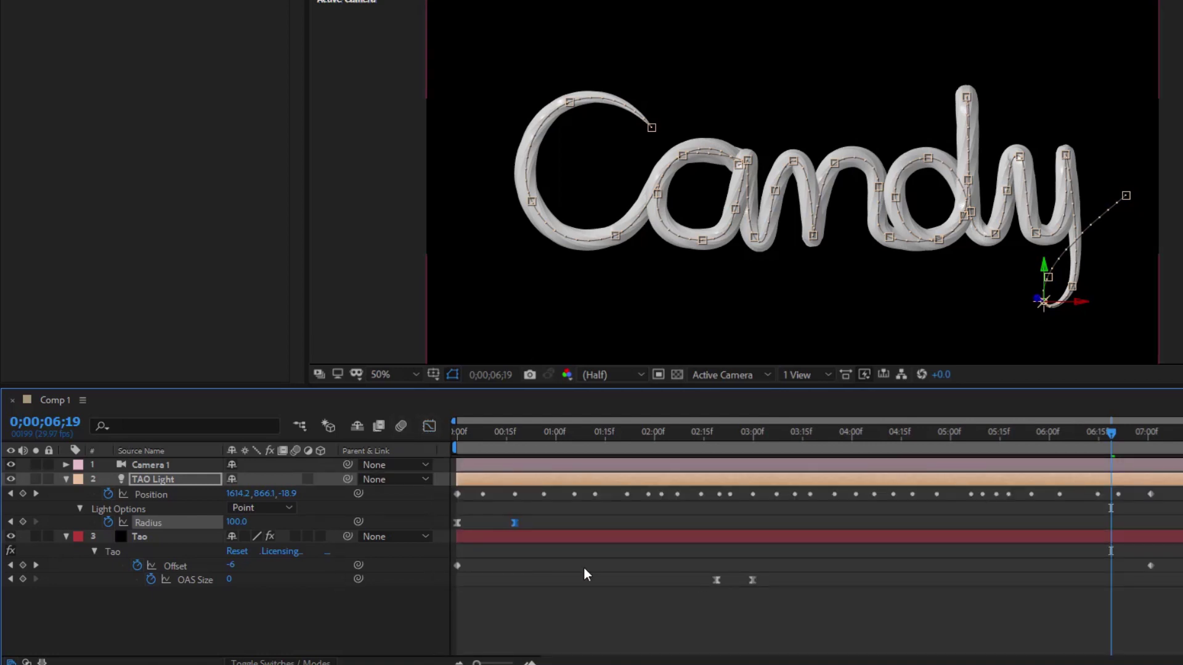
pyautogui.moveTo(1113, 435); pyautogui.dragTo(514, 504)
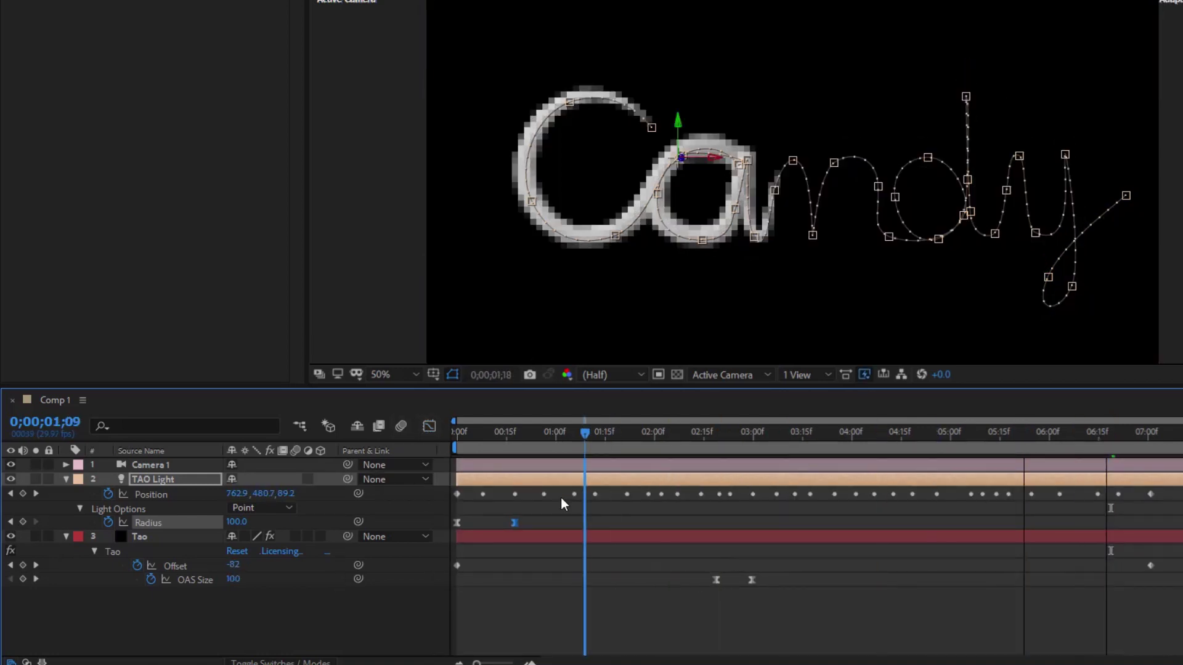
# Step: Scrub the Candy stroke through to 07:29, then collapse the Tao layer's properties
pyautogui.click(319, 621)
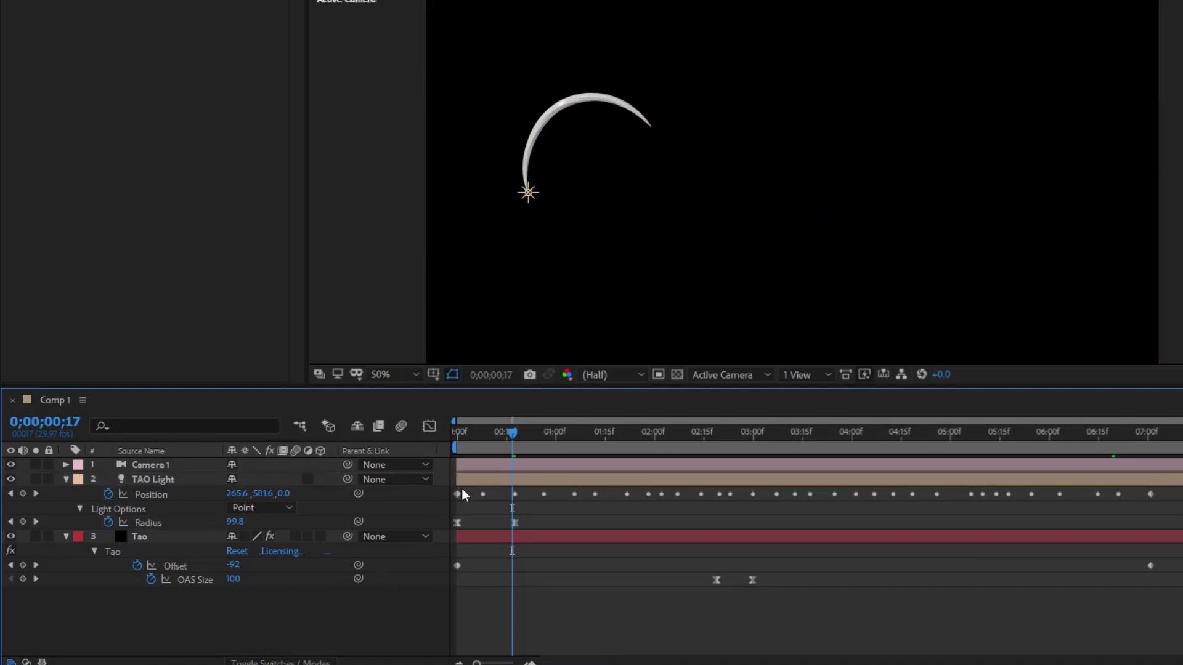
pyautogui.moveTo(511, 434)
pyautogui.mouseDown()
pyautogui.moveTo(609, 453)
pyautogui.moveTo(1182, 496)
pyautogui.mouseUp()
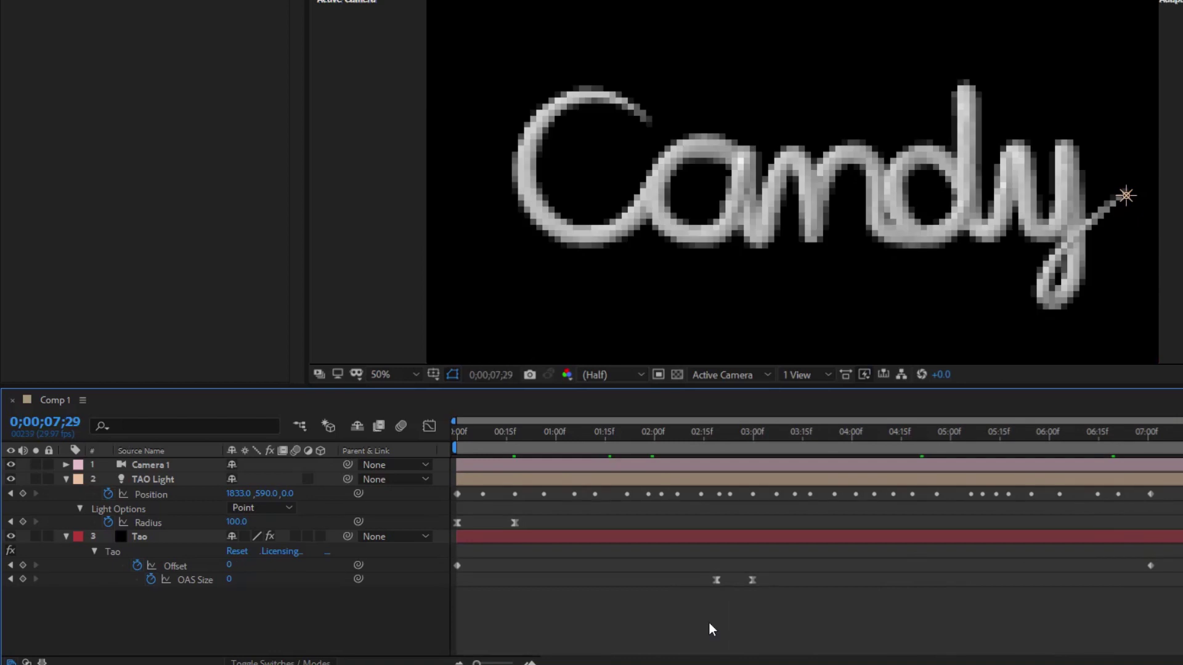
pyautogui.click(66, 537)
# Step: Create a new solid named 'color' and move it below the Tao layer
pyautogui.click(64, 479)
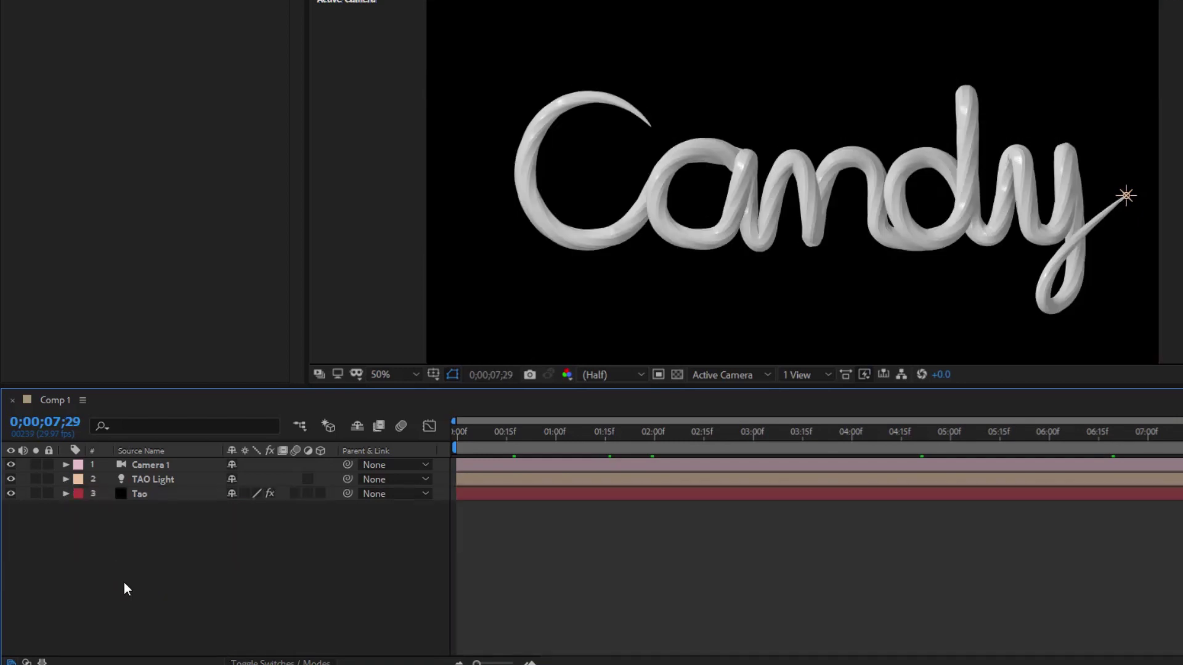
pyautogui.rightClick(123, 563)
pyautogui.moveTo(245, 406)
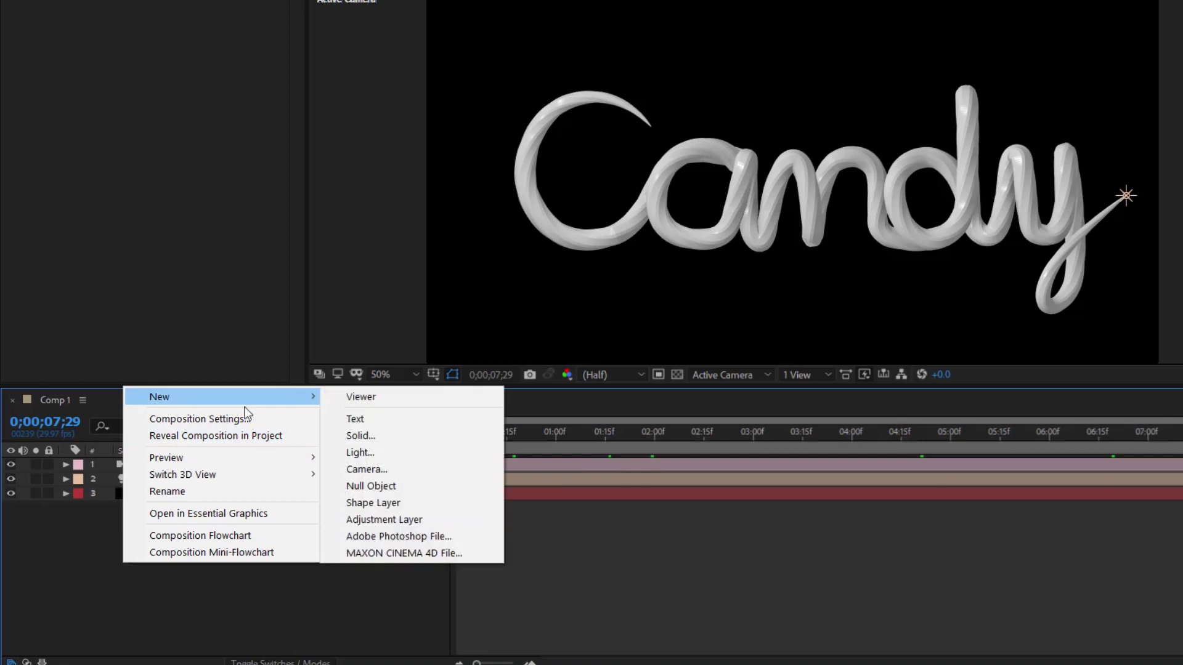
pyautogui.click(364, 438)
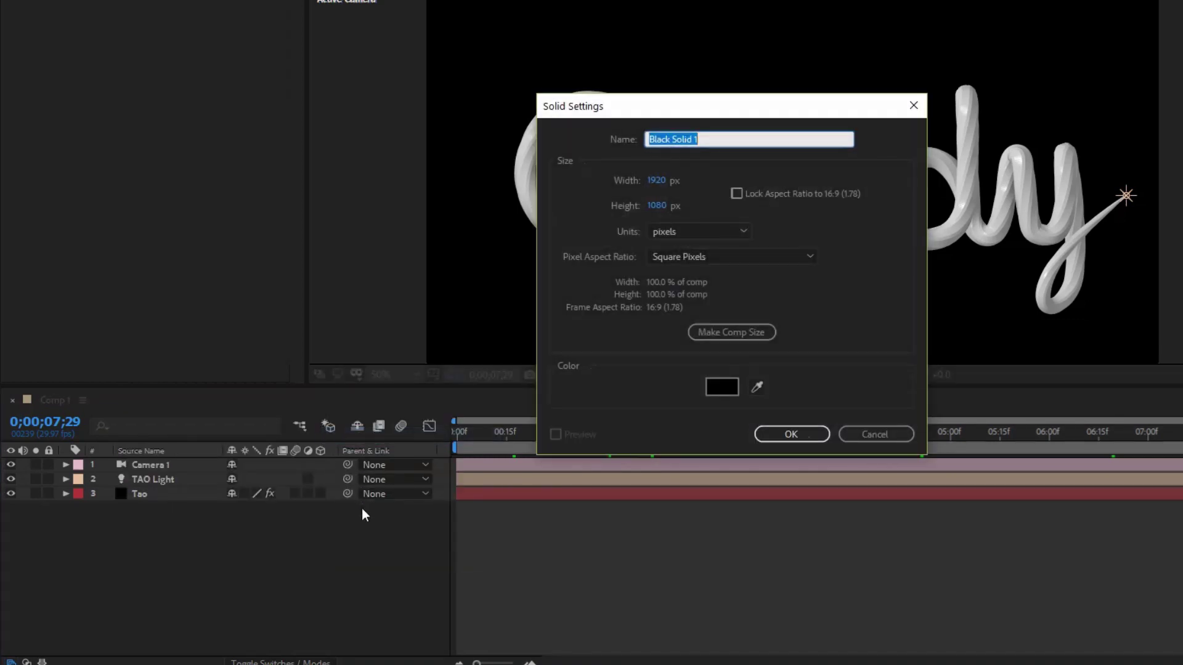
pyautogui.write('color')
pyautogui.press('Return')
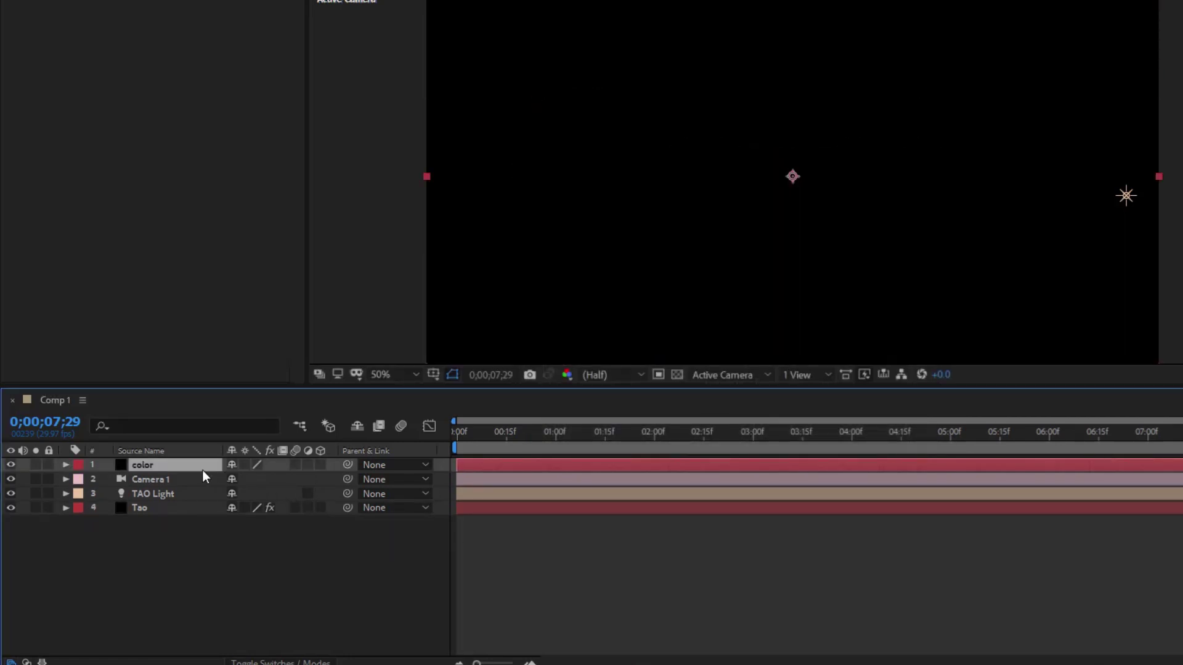
pyautogui.moveTo(191, 465); pyautogui.dragTo(185, 542)
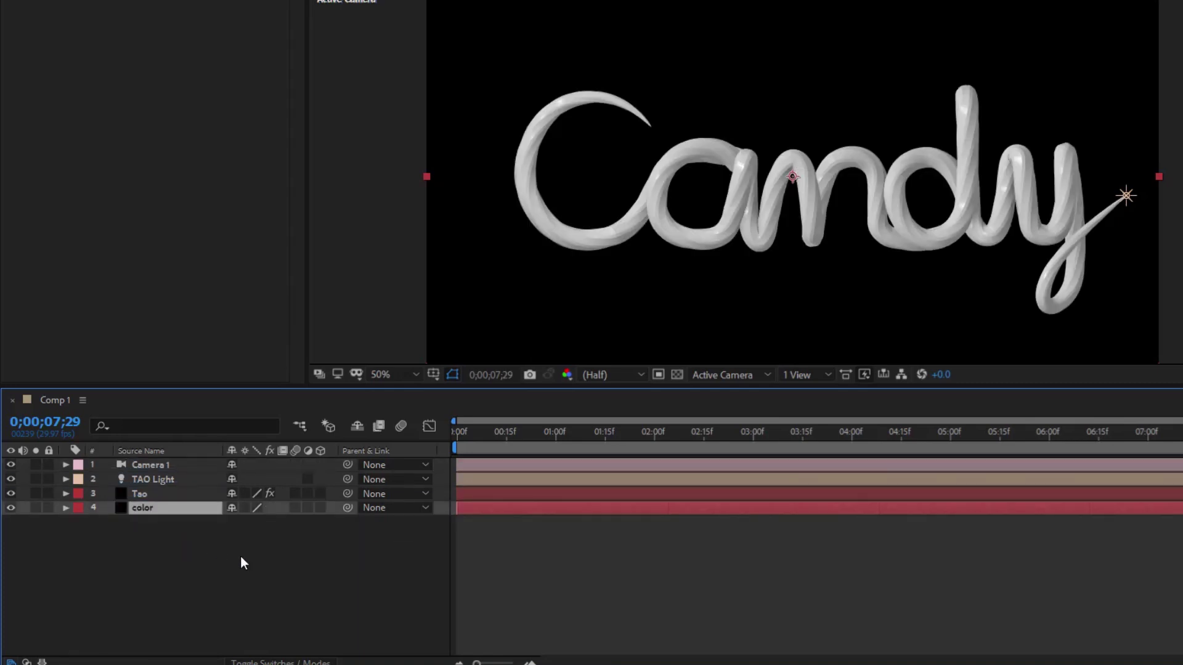
# Step: Pre-compose the color solid into 'color Comp 1', moving all attributes
pyautogui.rightClick(183, 509)
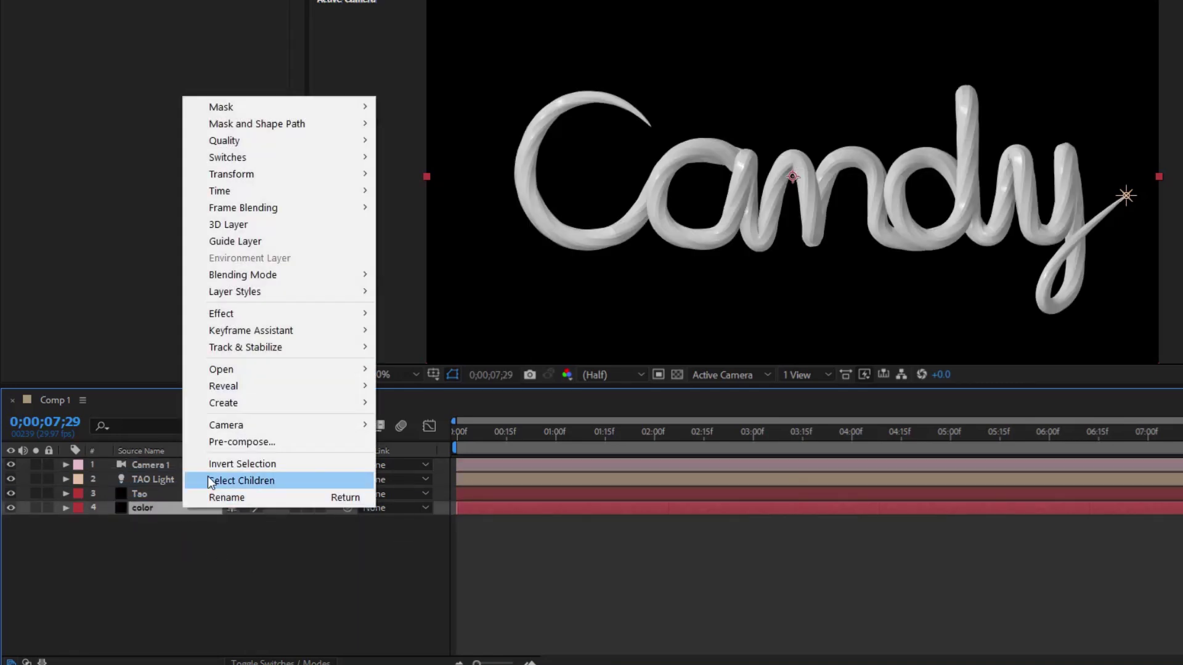
pyautogui.click(226, 445)
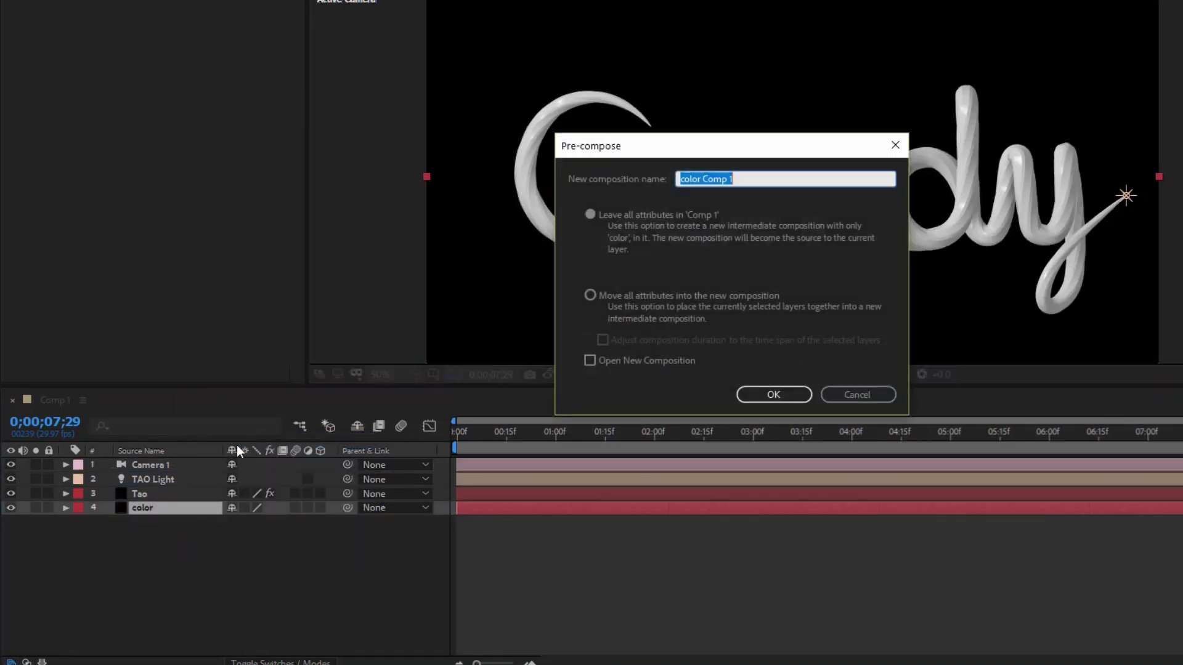
pyautogui.click(590, 295)
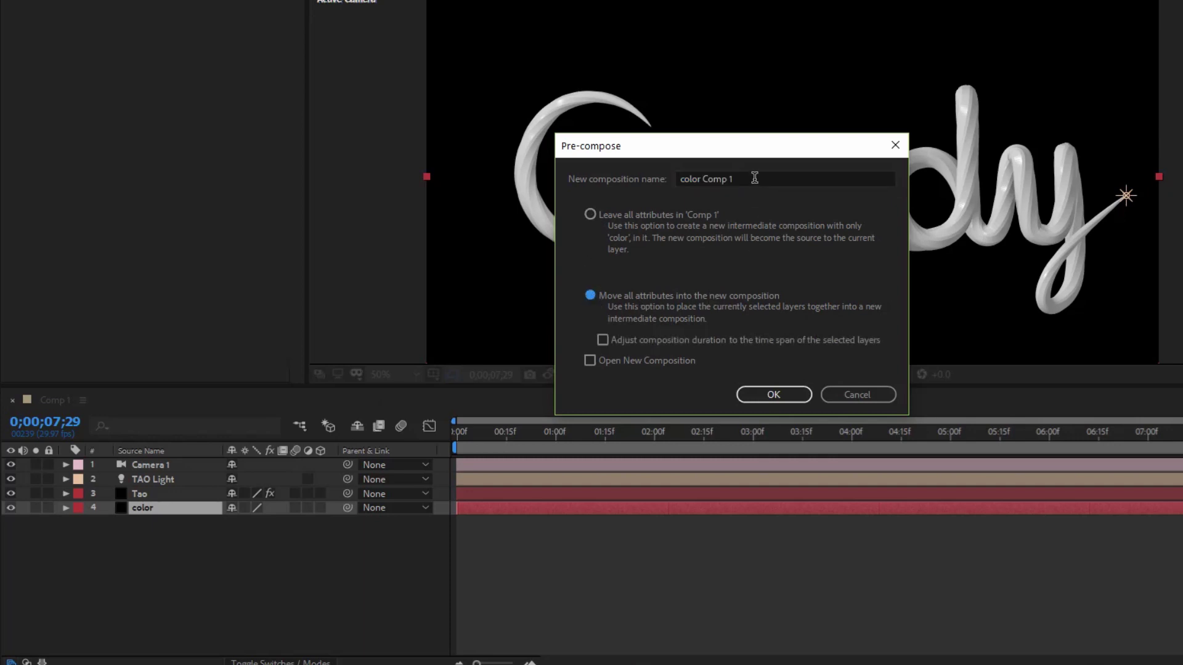
pyautogui.click(772, 395)
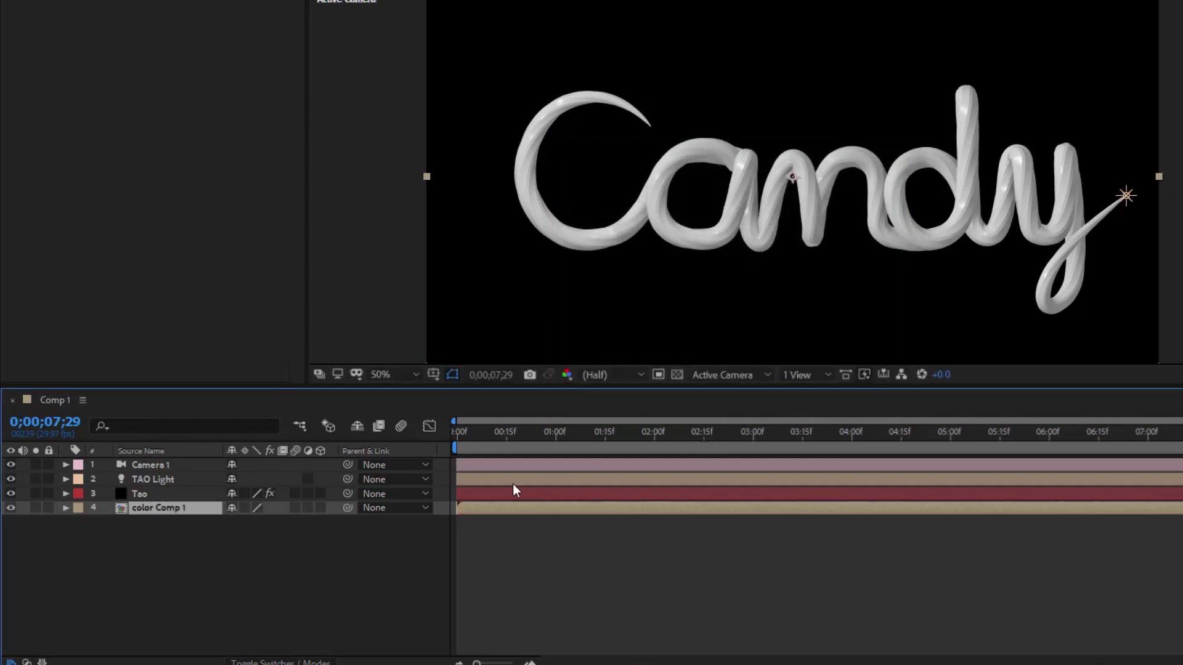
# Step: Inside color Comp 1, apply the Gradient Ramp effect to the color solid
pyautogui.doubleClick(157, 509)
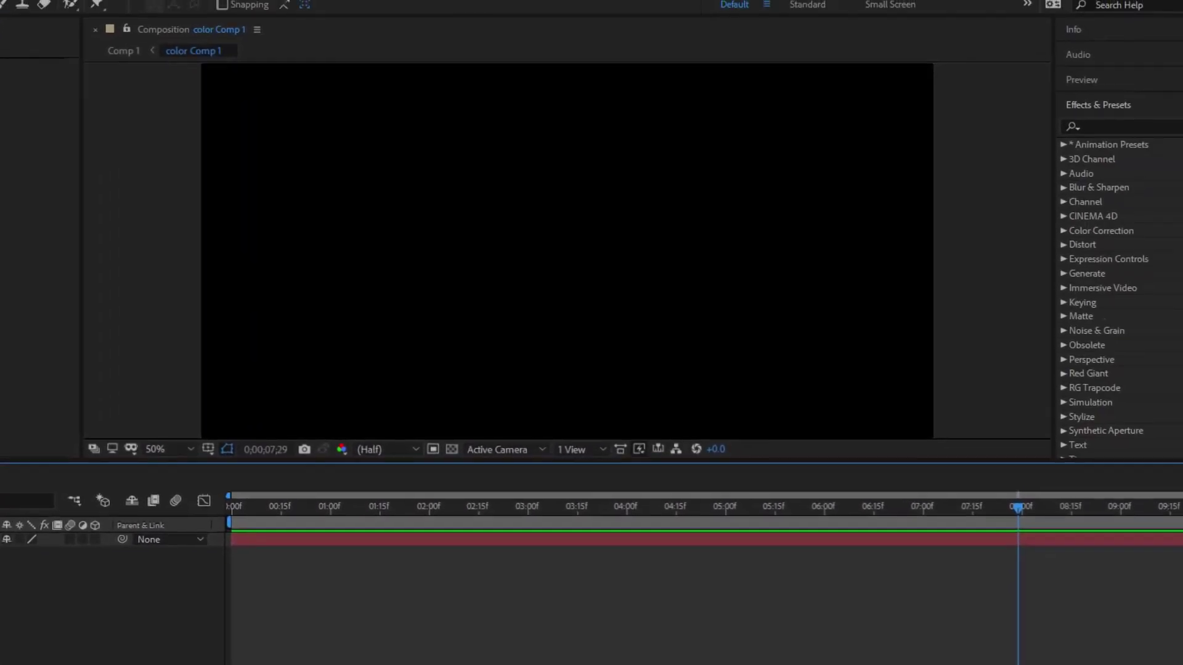
pyautogui.click(1066, 145)
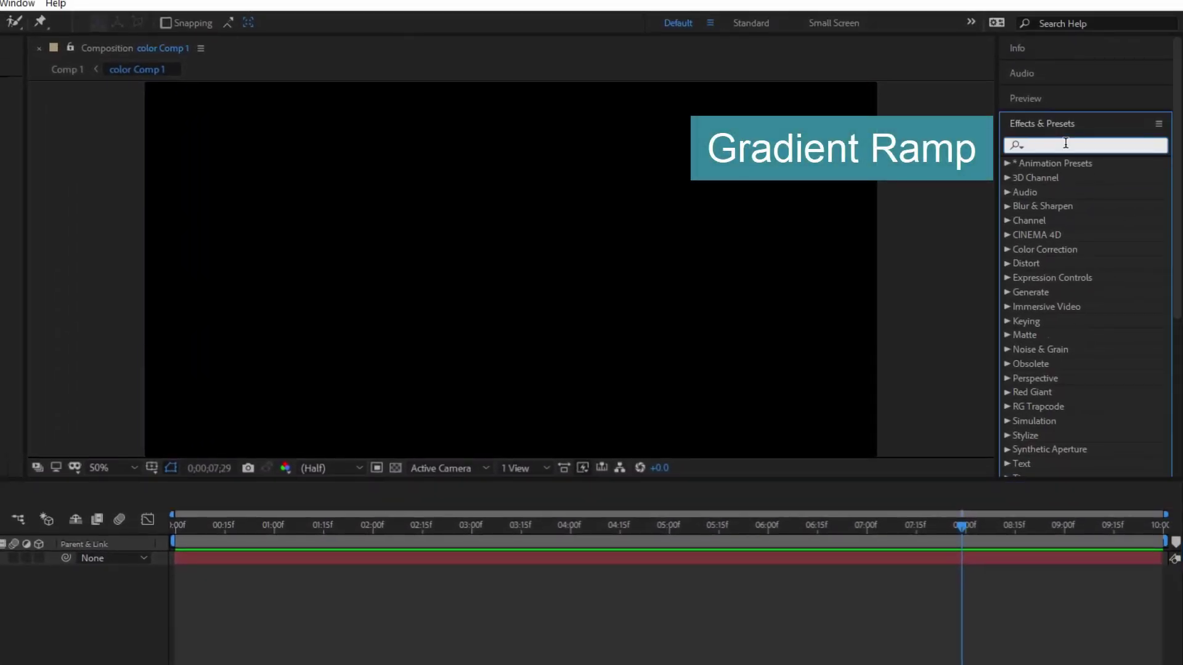
pyautogui.write('ramp')
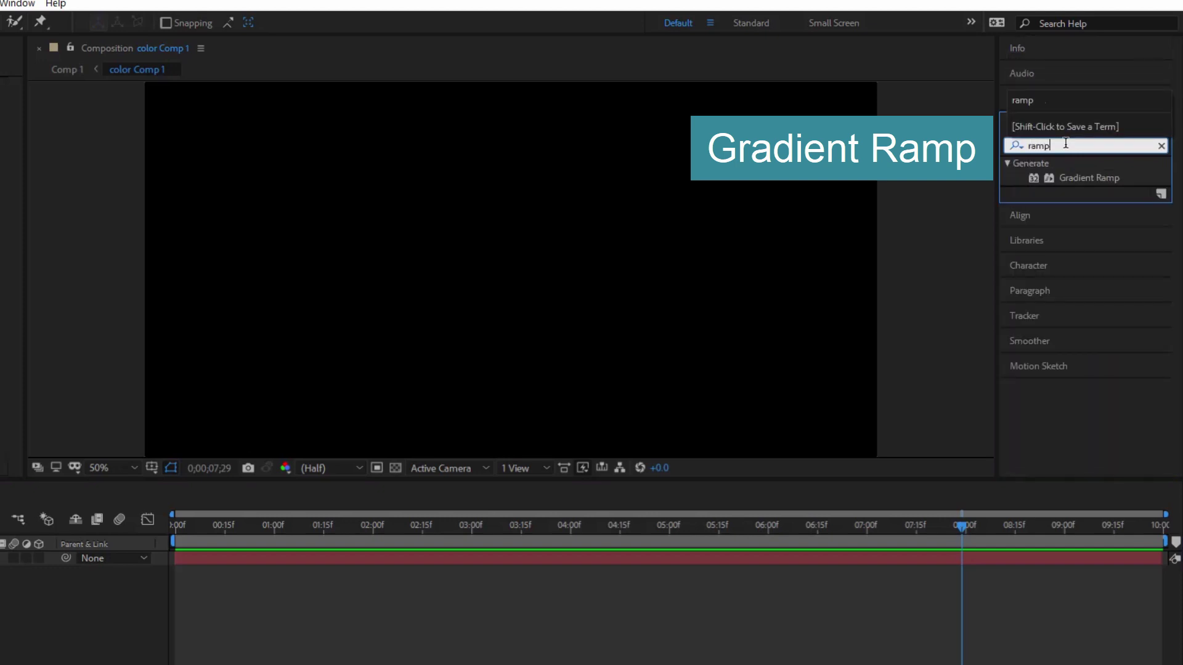
pyautogui.click(1077, 176)
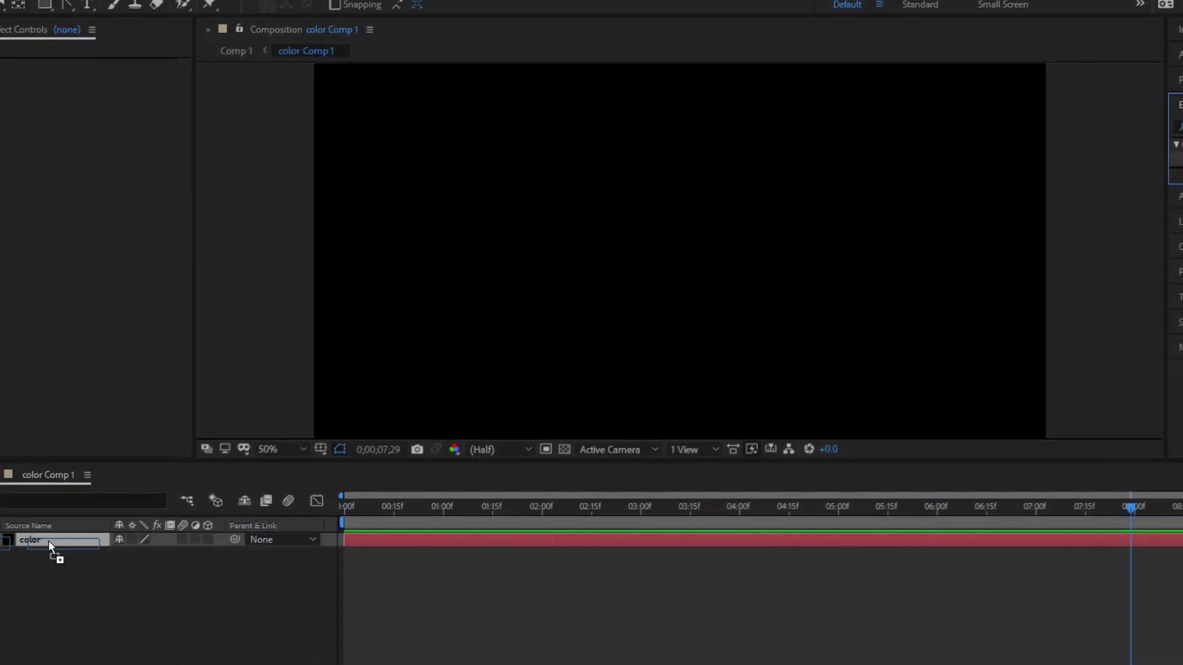
pyautogui.moveTo(1077, 176); pyautogui.dragTo(161, 527)
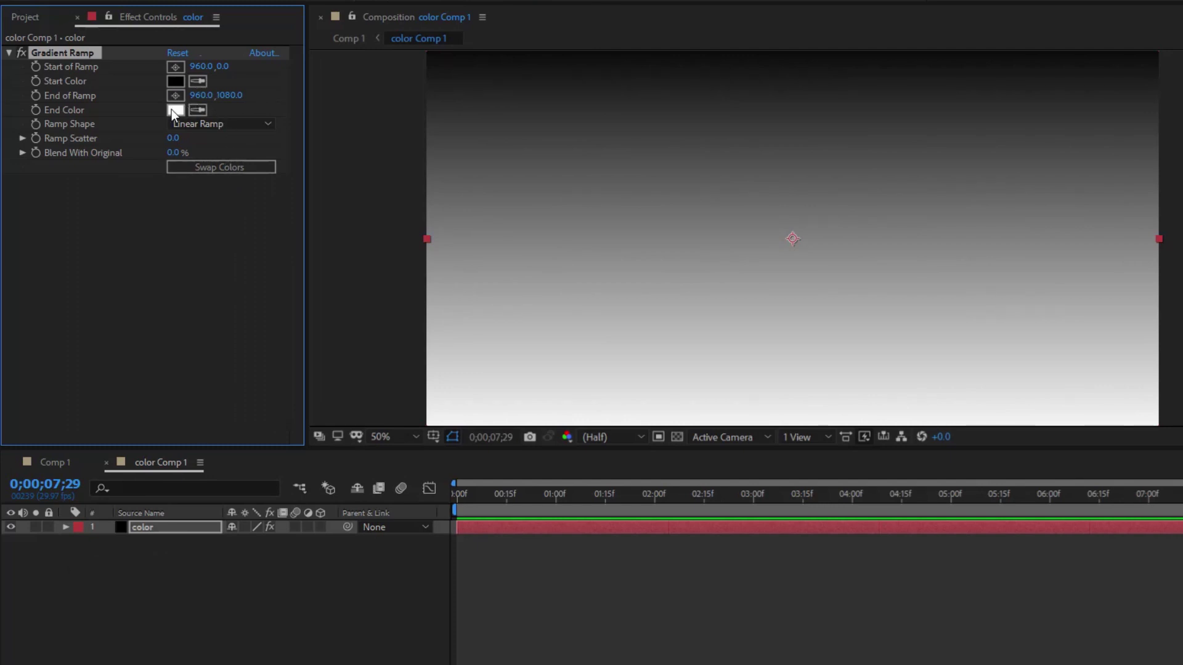
# Step: Hide the gradient background layer and set Tao's Color Texture to '4. color Comp 1'
pyautogui.click(52, 463)
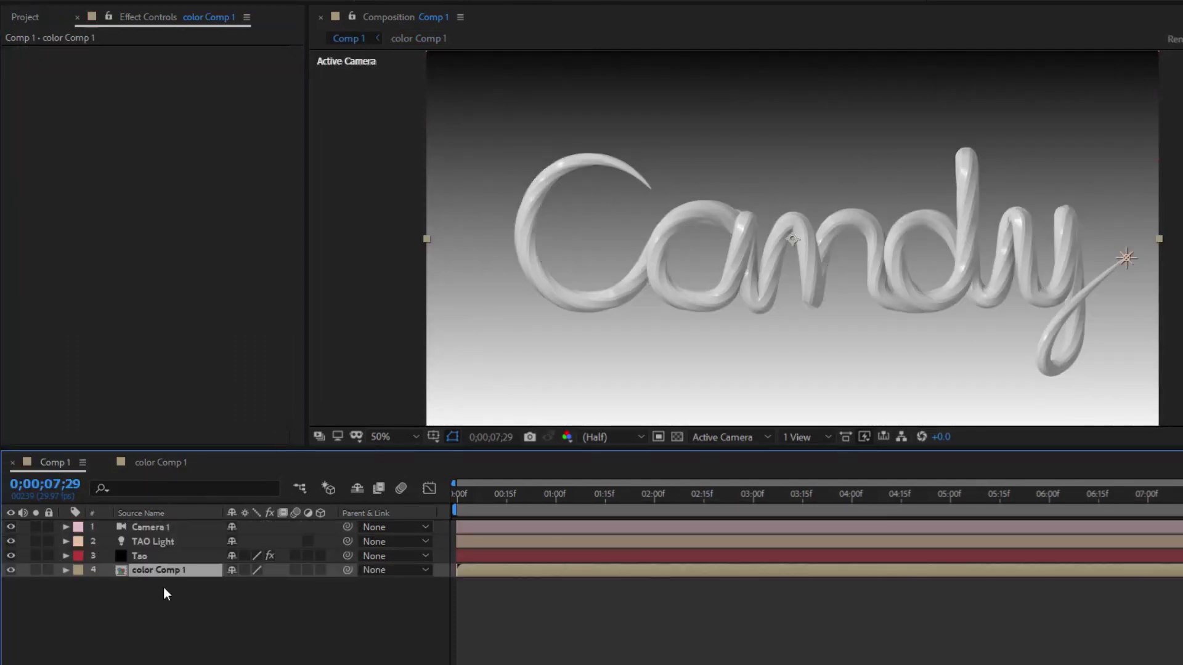
pyautogui.click(11, 570)
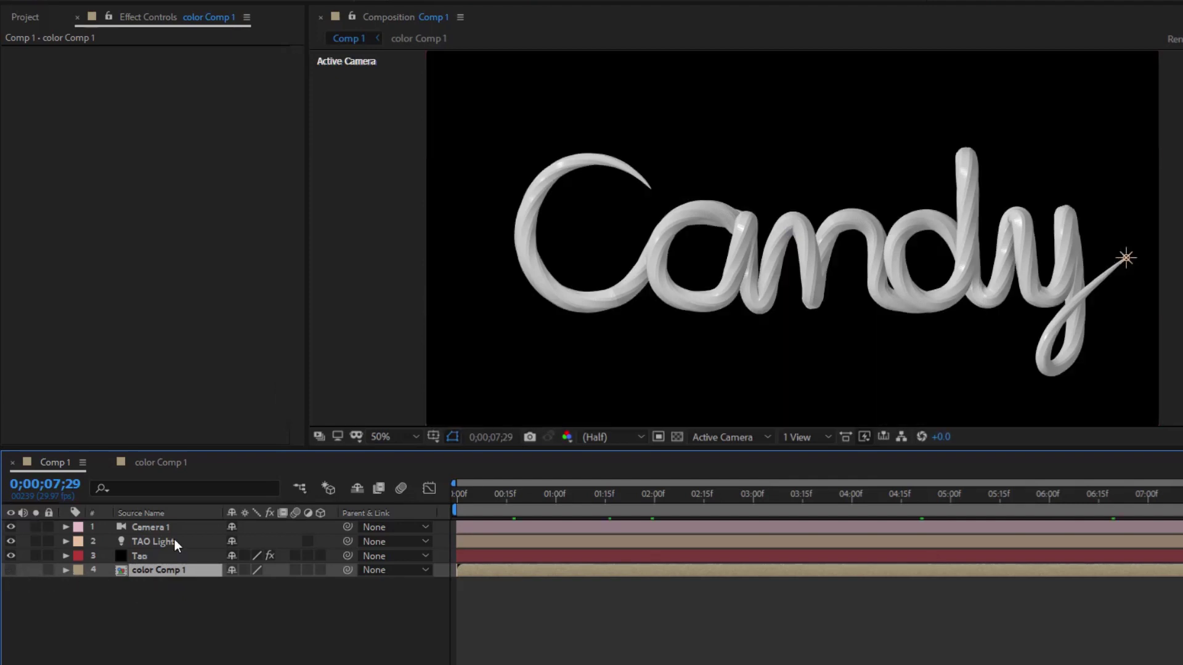
pyautogui.click(137, 555)
pyautogui.scroll(-5, 157, 333)
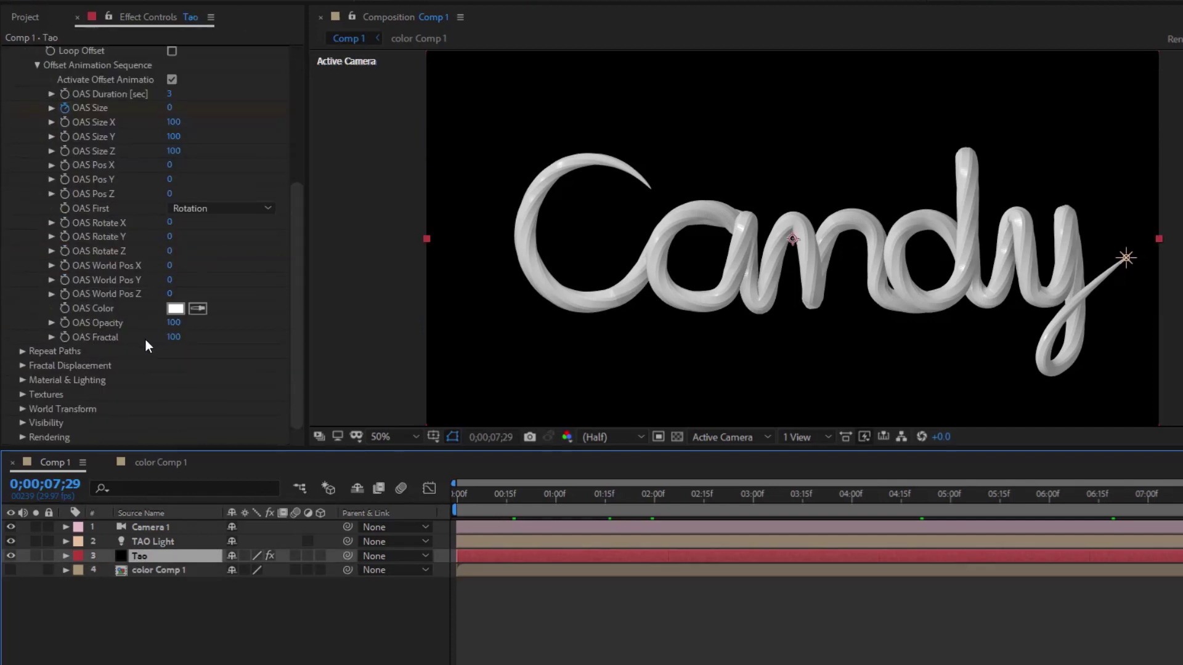
pyautogui.scroll(3, 123, 345)
pyautogui.click(22, 102)
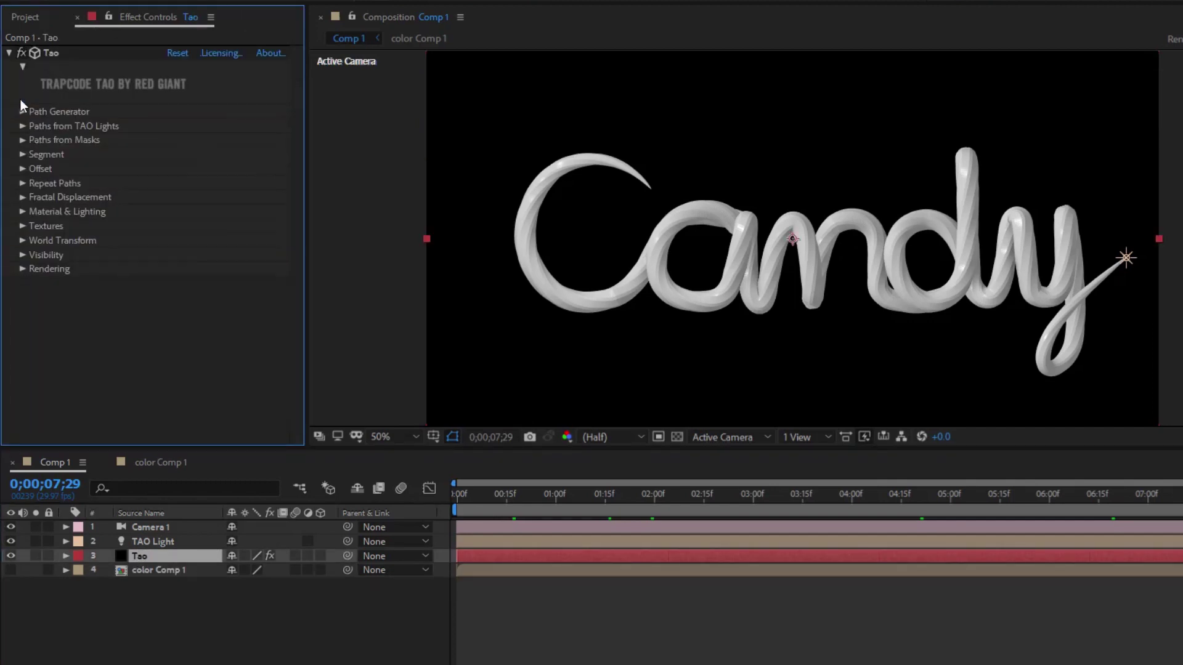
pyautogui.click(22, 225)
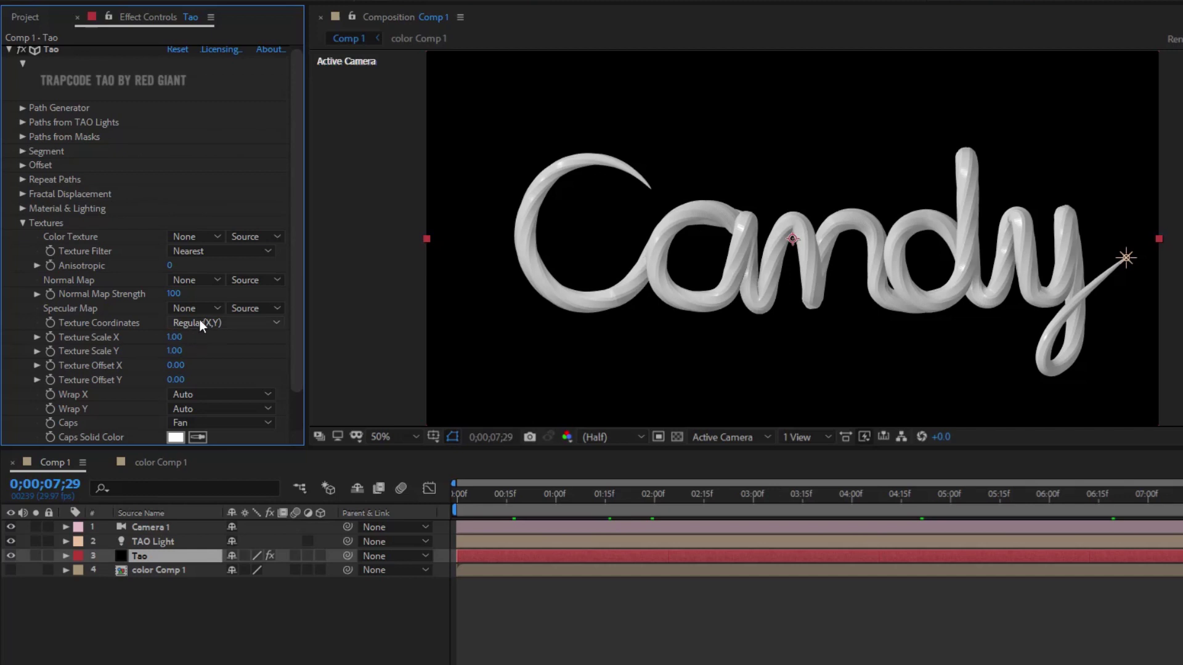
pyautogui.click(194, 238)
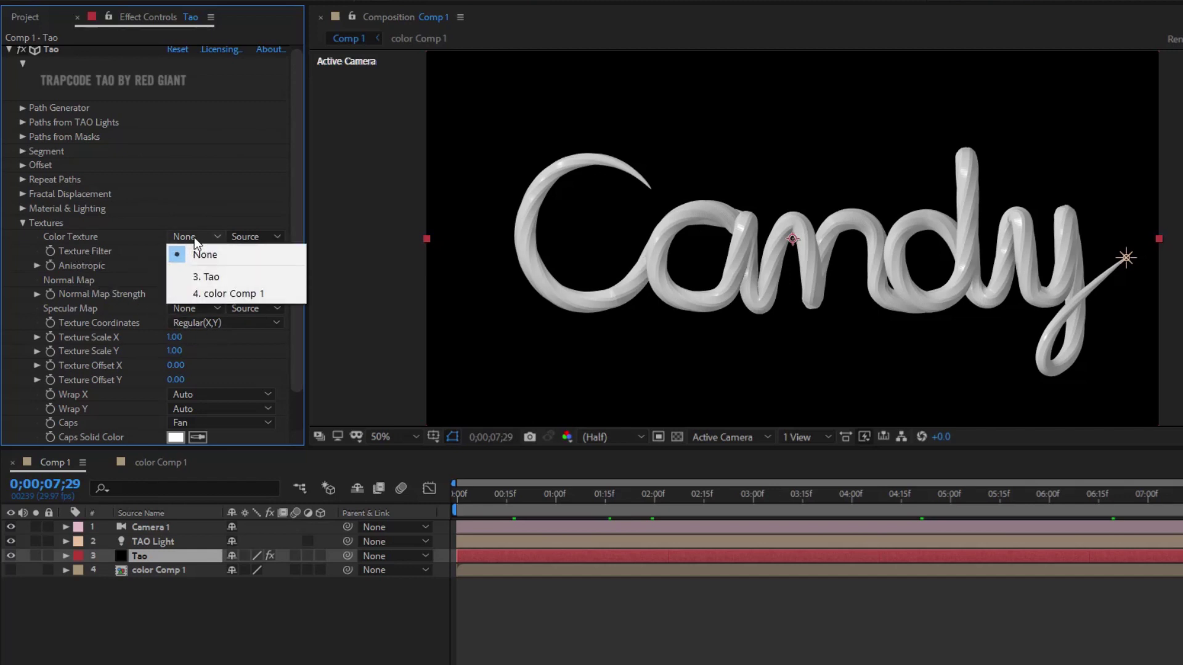
pyautogui.click(212, 291)
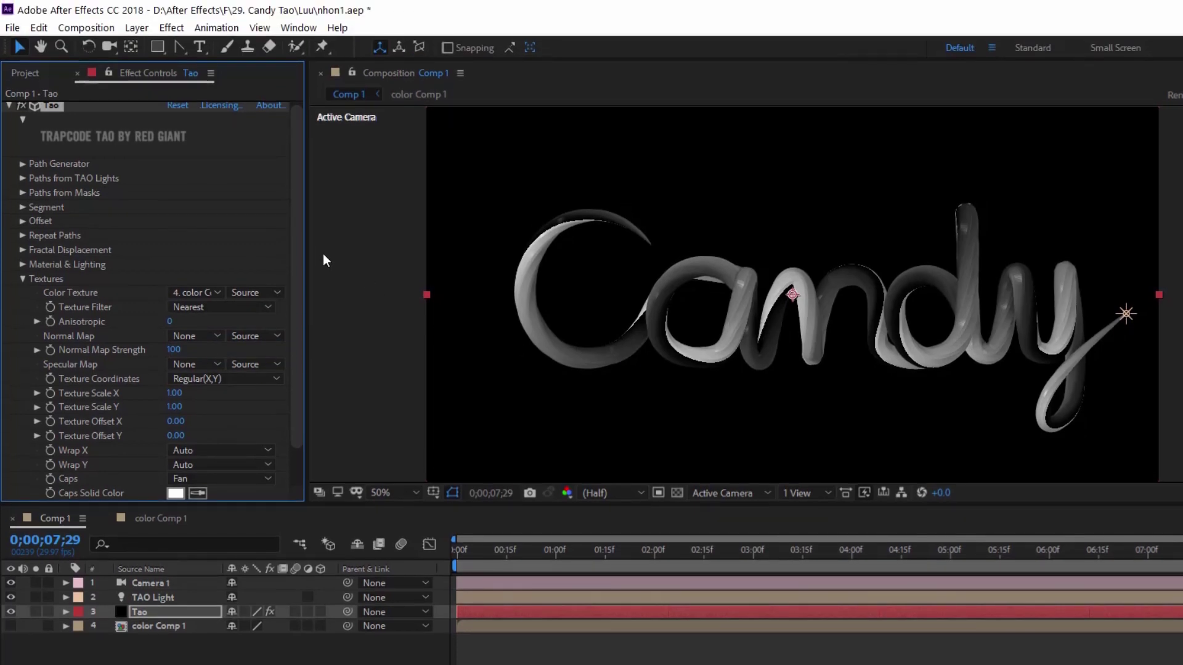
# Step: Open a second Comp 1 viewer on Active Camera, fitted to the full frame
pyautogui.click(266, 32)
pyautogui.click(278, 57)
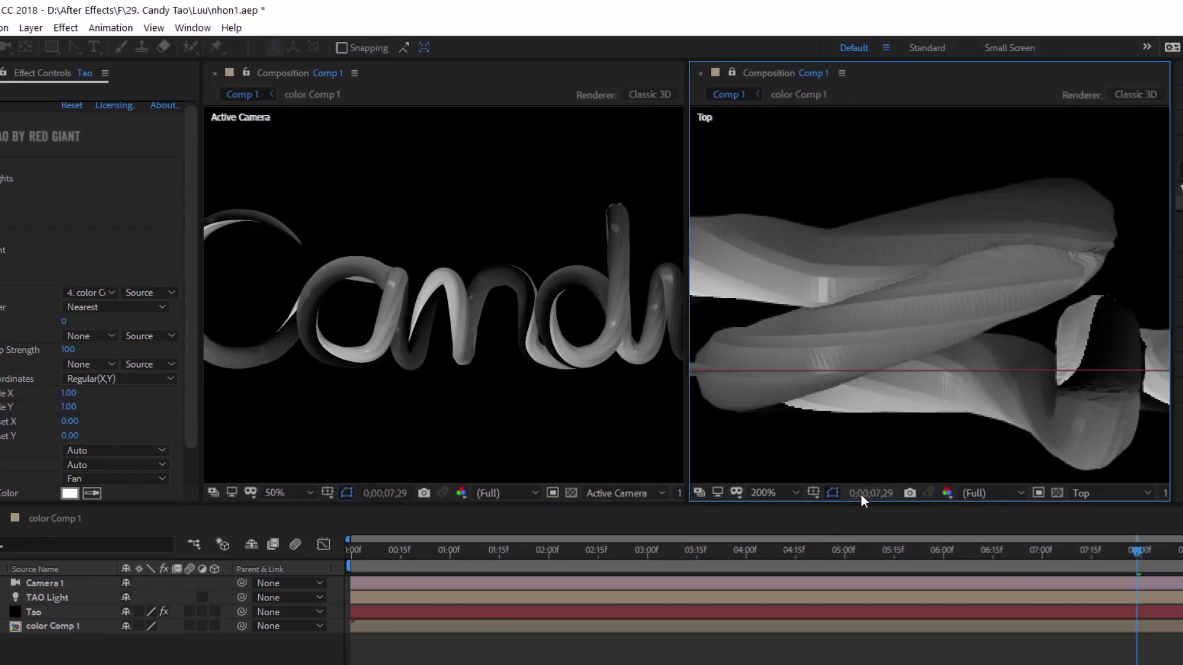
pyautogui.click(1092, 496)
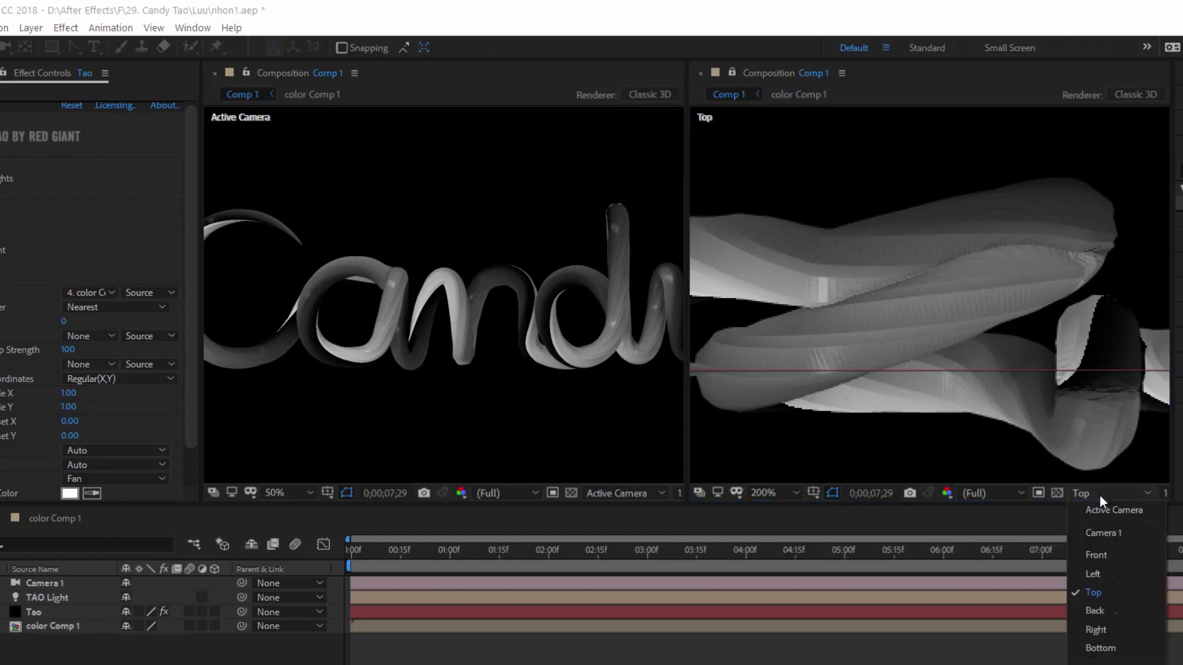
pyautogui.click(1106, 511)
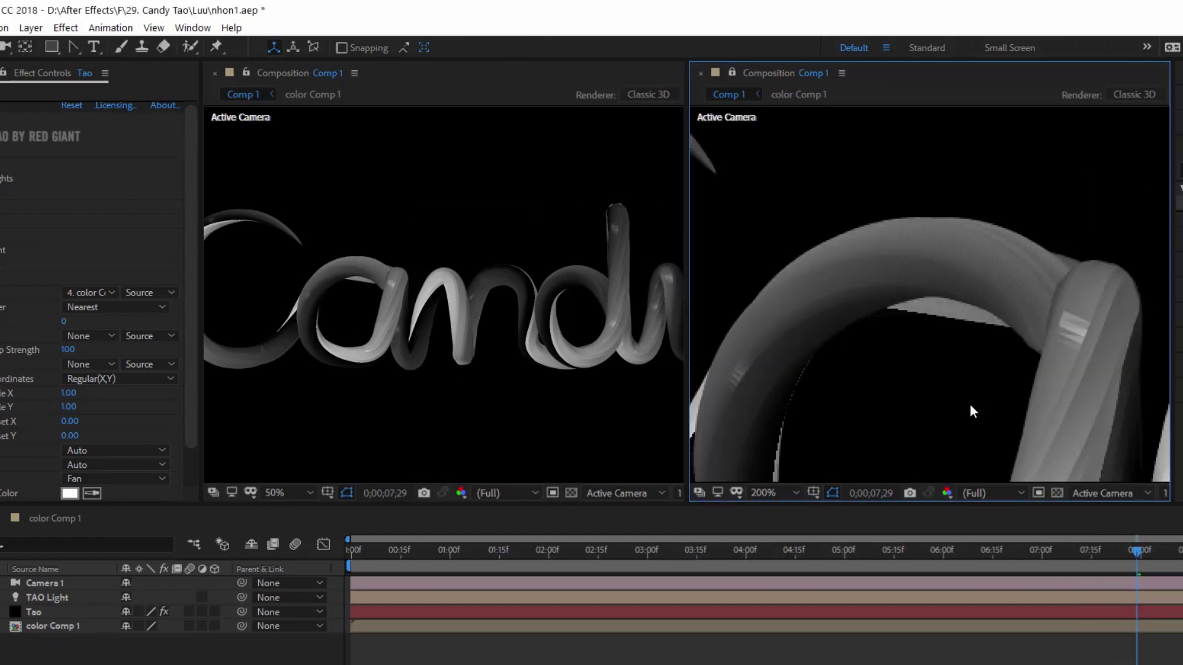
pyautogui.hotkey('shift', '/')
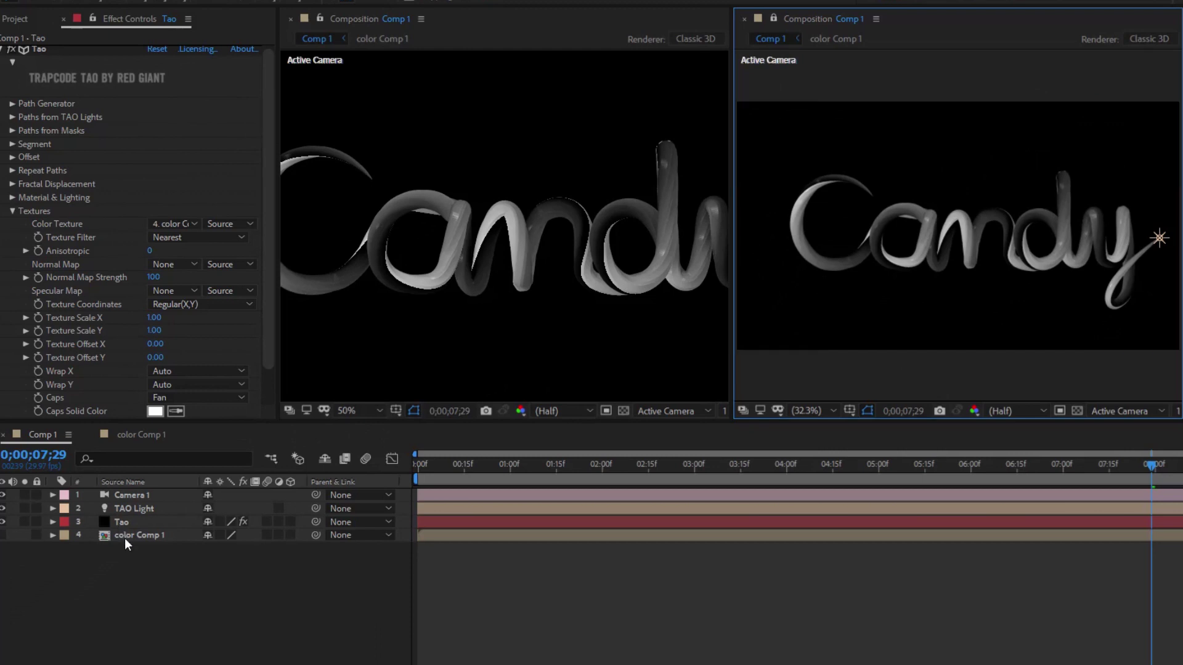
# Step: In color Comp 1, set Gradient Ramp's start at the left edge and end at the right edge
pyautogui.doubleClick(124, 538)
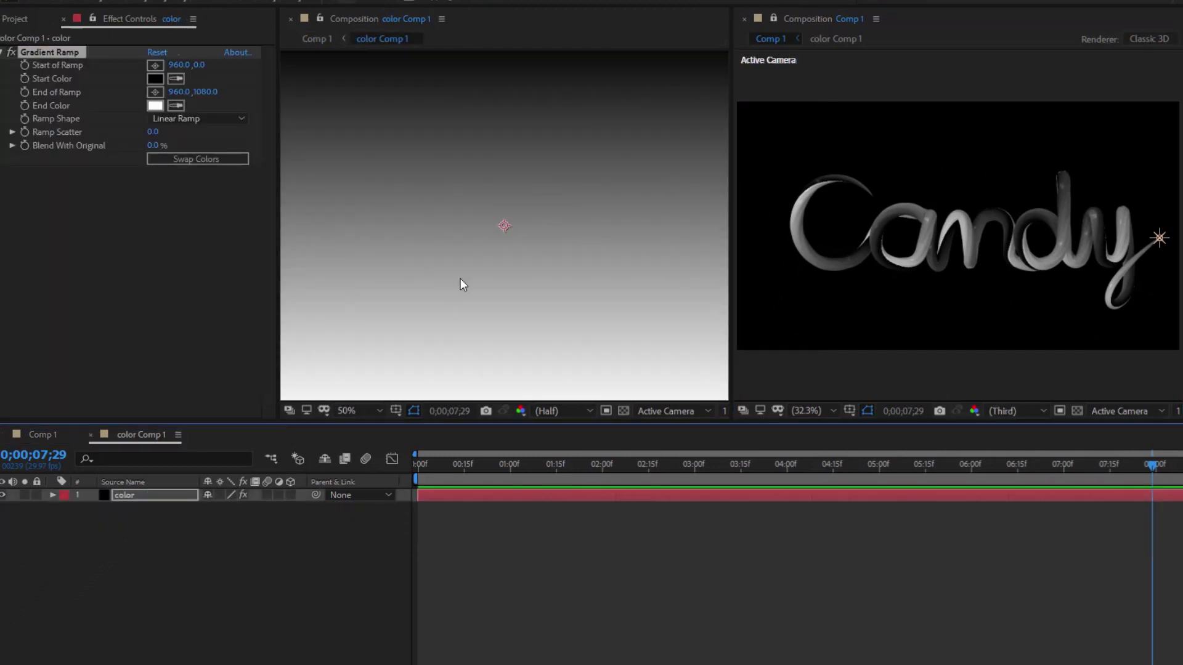
pyautogui.press(',')
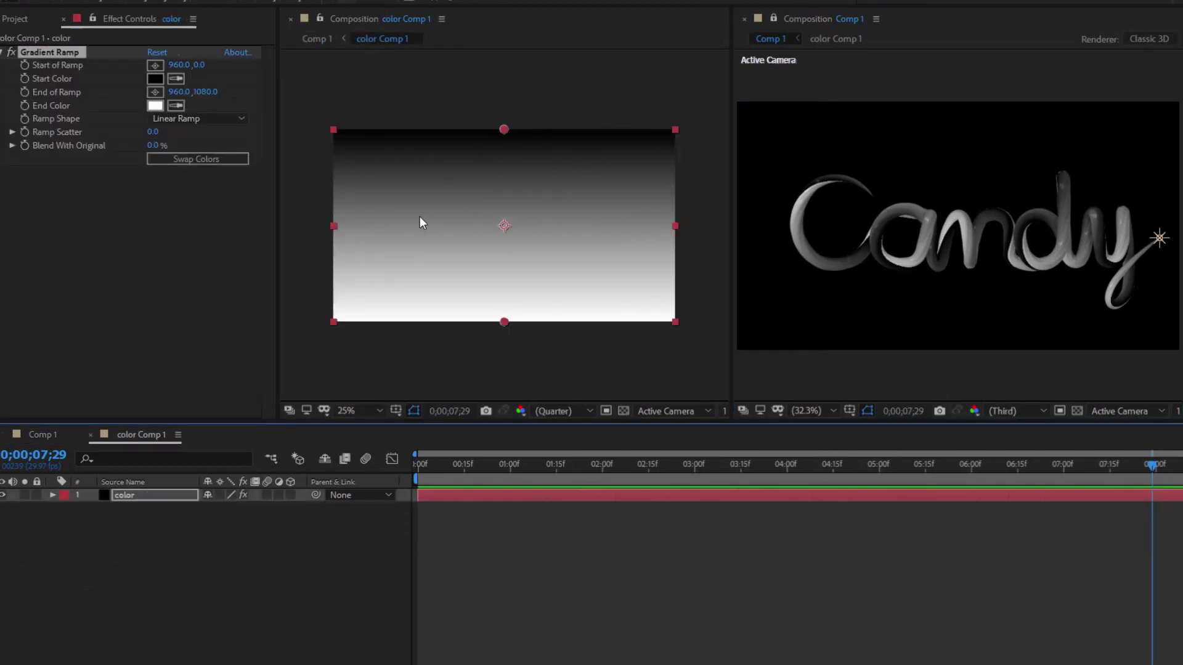
pyautogui.click(156, 64)
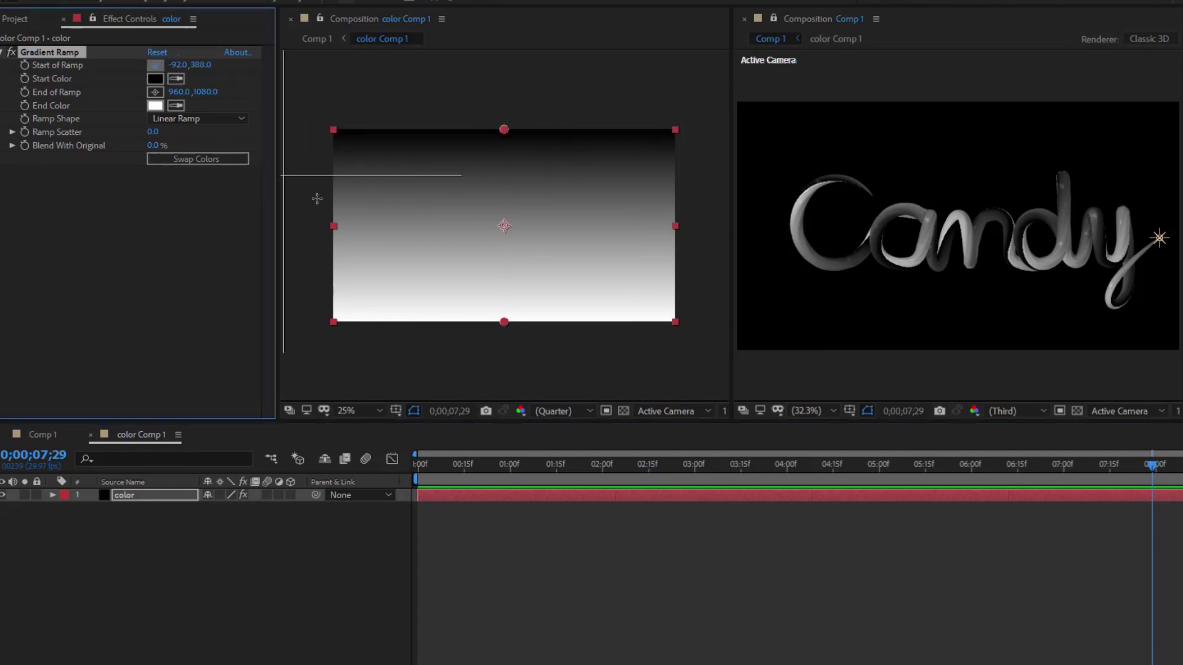
pyautogui.click(332, 227)
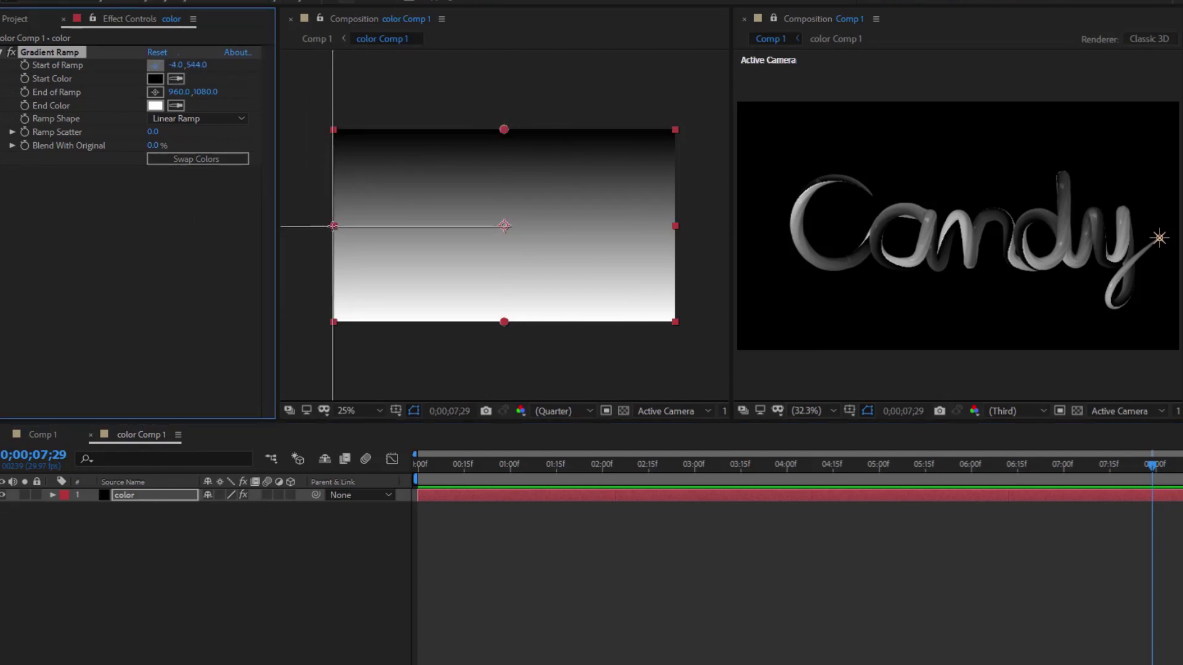
pyautogui.click(155, 92)
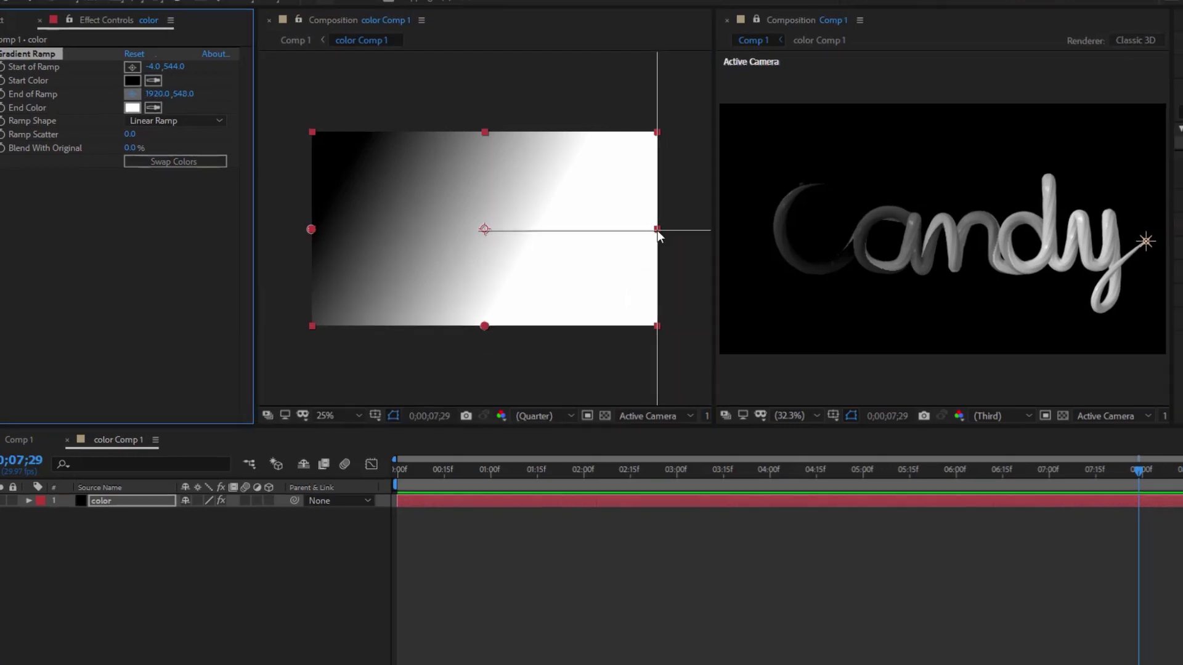
pyautogui.click(677, 228)
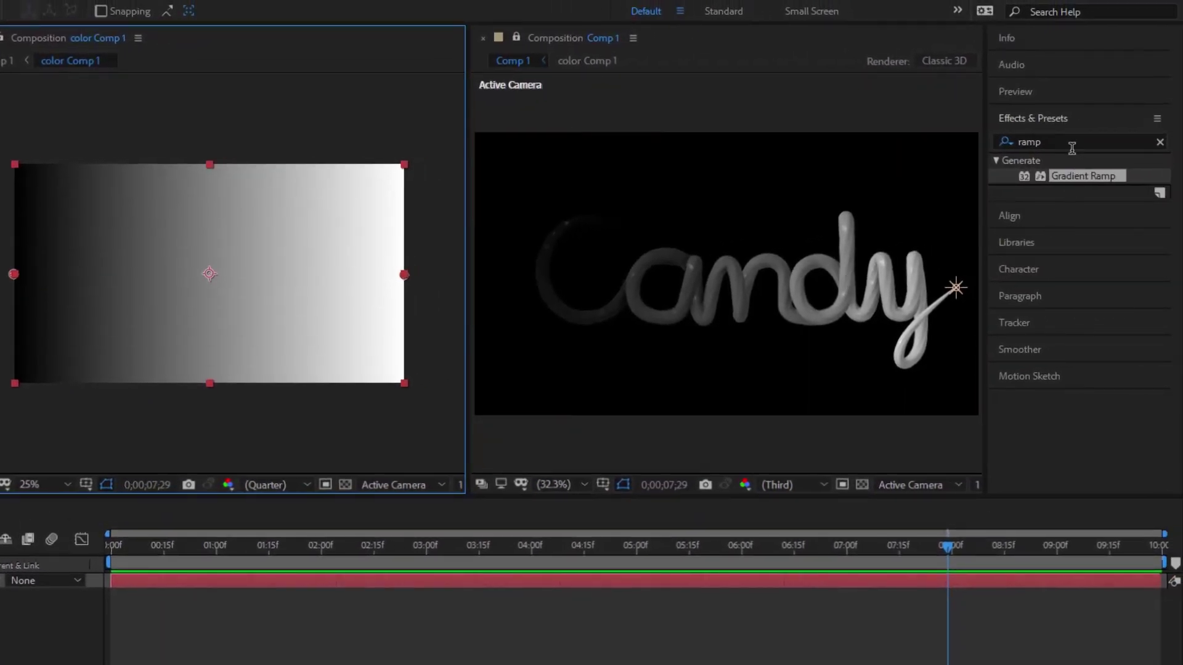
# Step: Find Colorama with a 'colora' effects search and apply it to the color gradient layer
pyautogui.click(1159, 143)
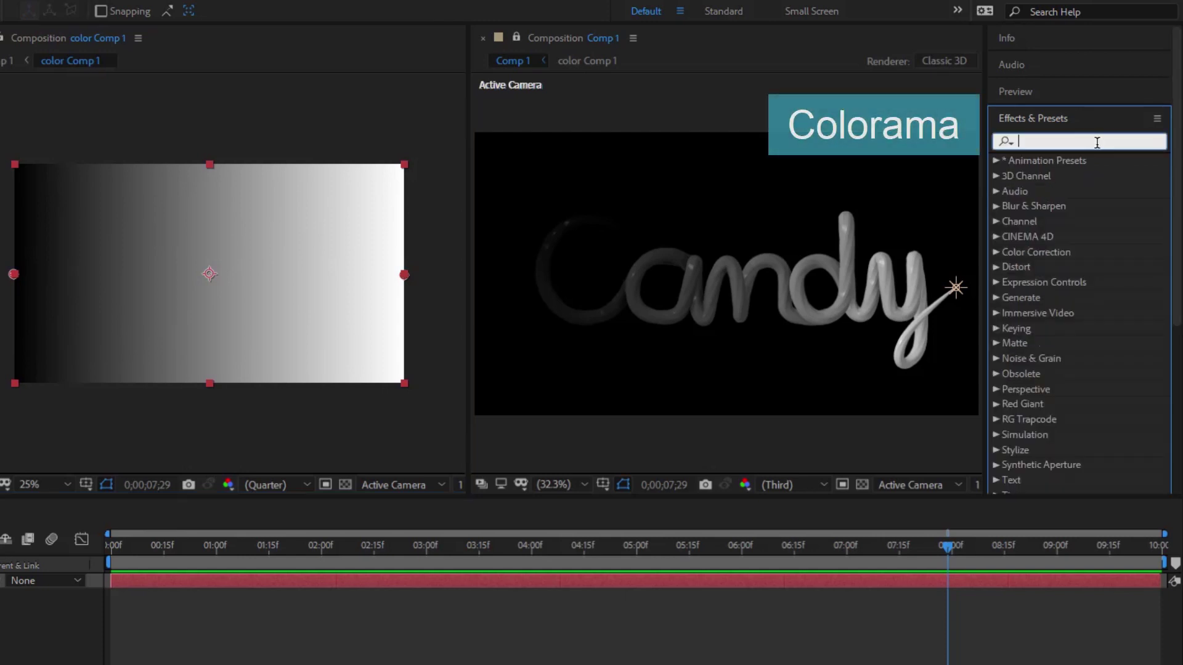
pyautogui.write('co')
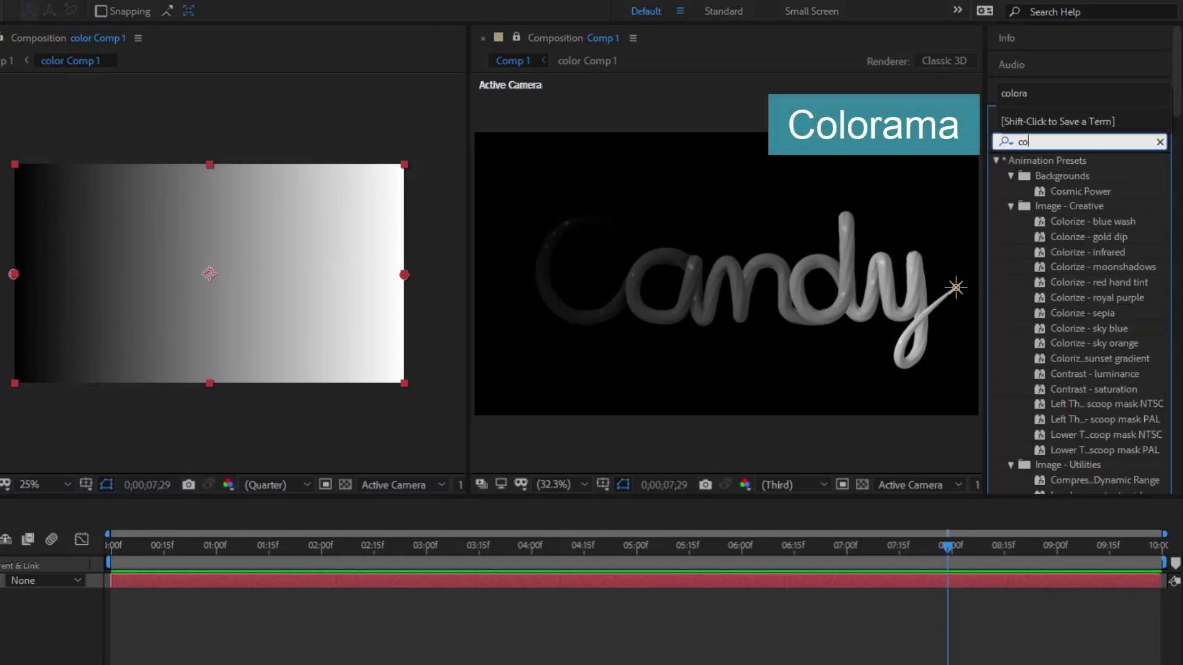
pyautogui.write('lora')
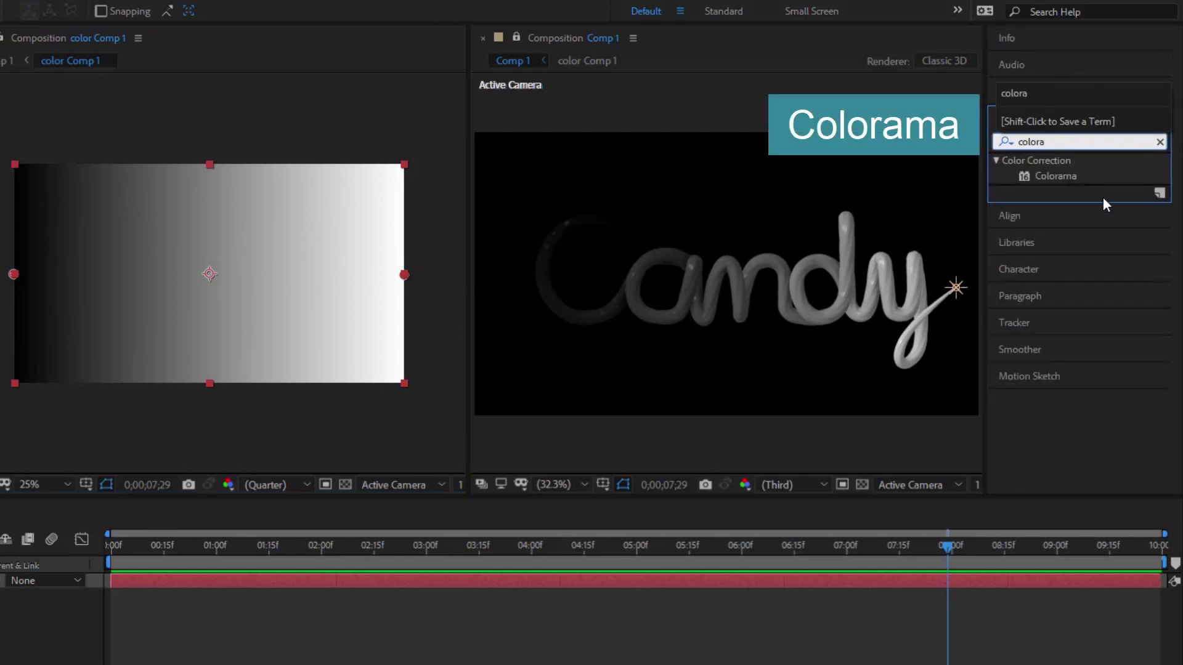
pyautogui.click(1065, 174)
pyautogui.moveTo(1093, 189); pyautogui.dragTo(183, 257)
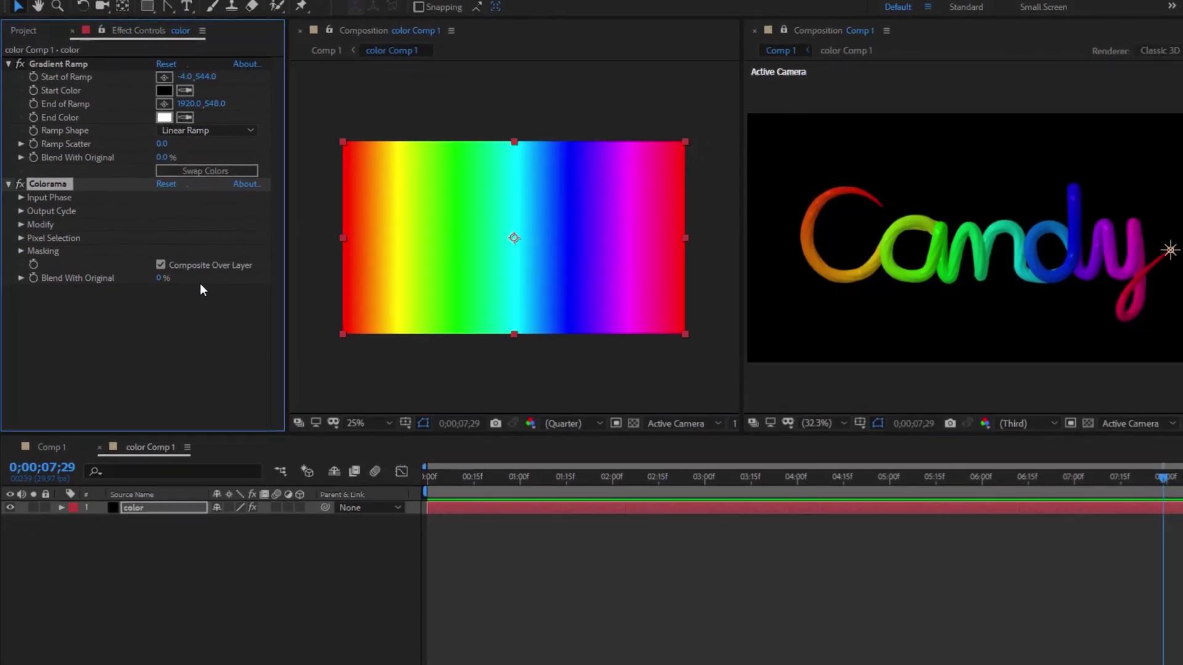
# Step: Expand Colorama's Output Cycle, leave red unchanged, and replace its yellow with a darker gold
pyautogui.click(21, 212)
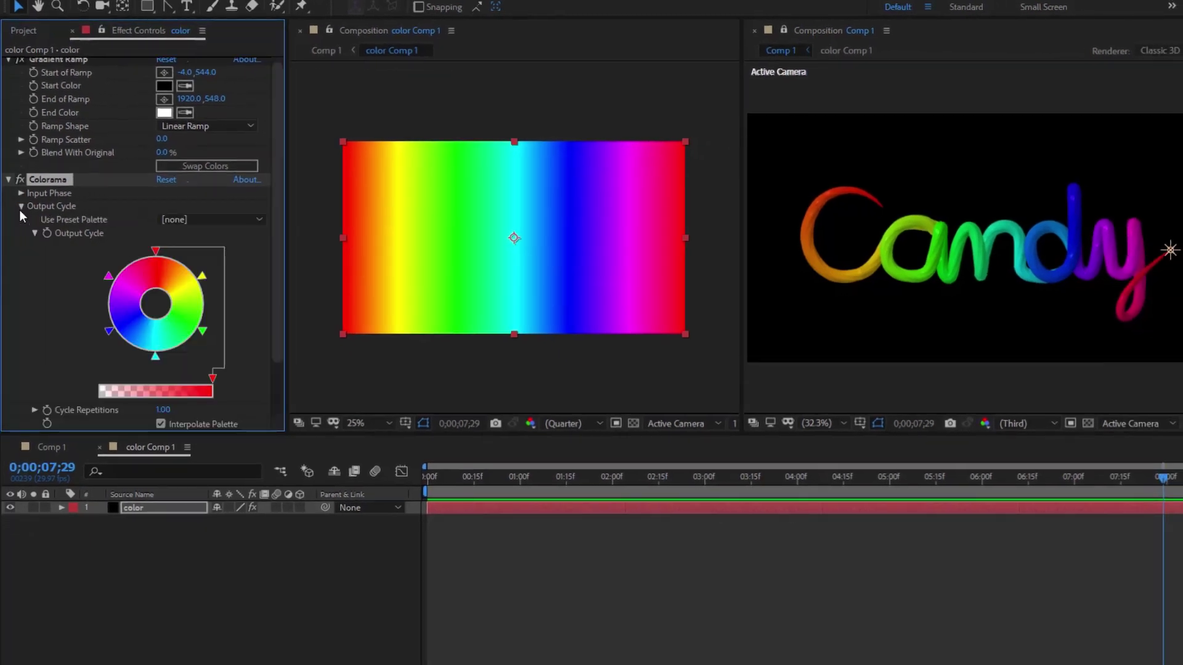
pyautogui.doubleClick(156, 252)
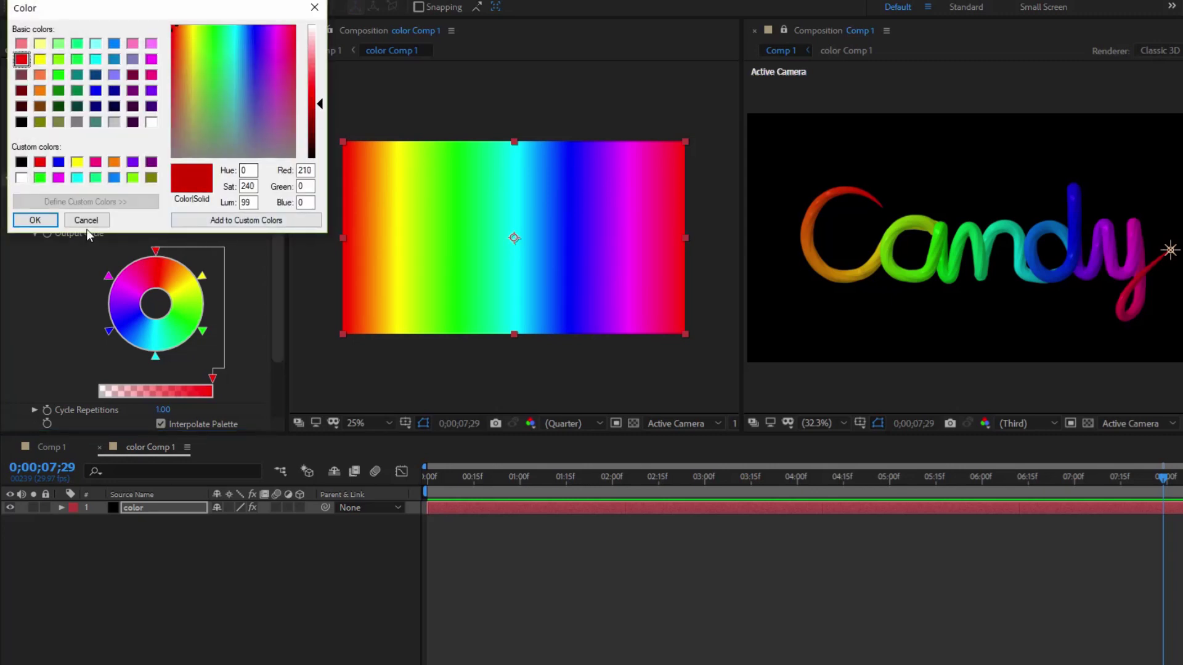
pyautogui.click(35, 220)
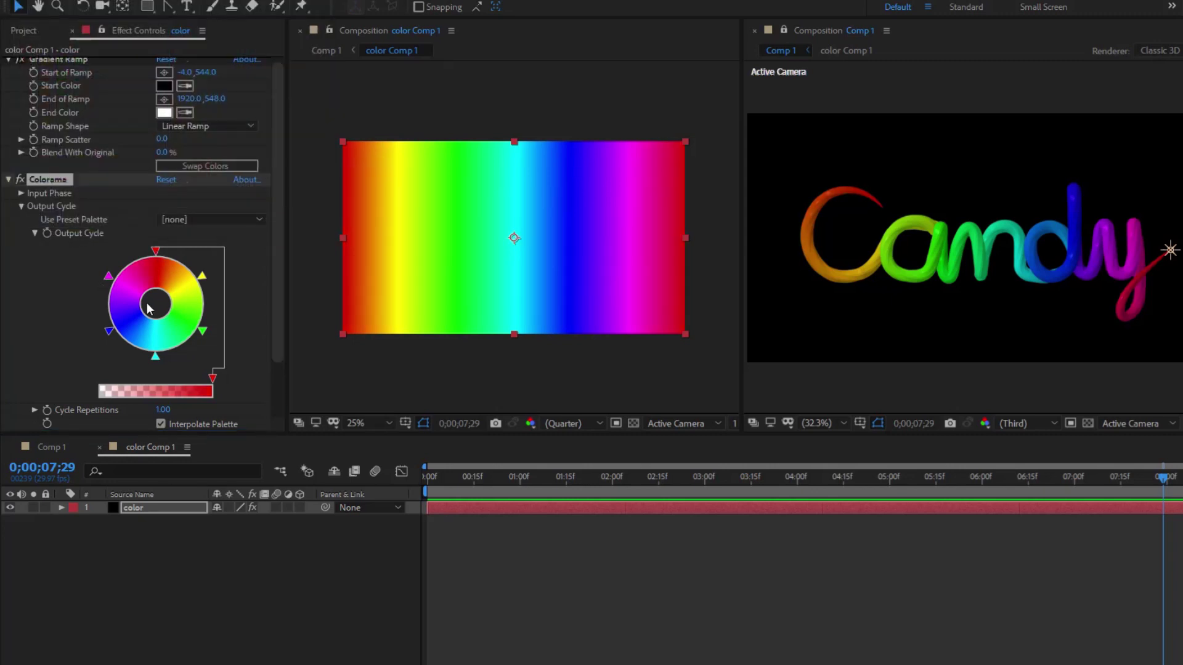
pyautogui.doubleClick(202, 277)
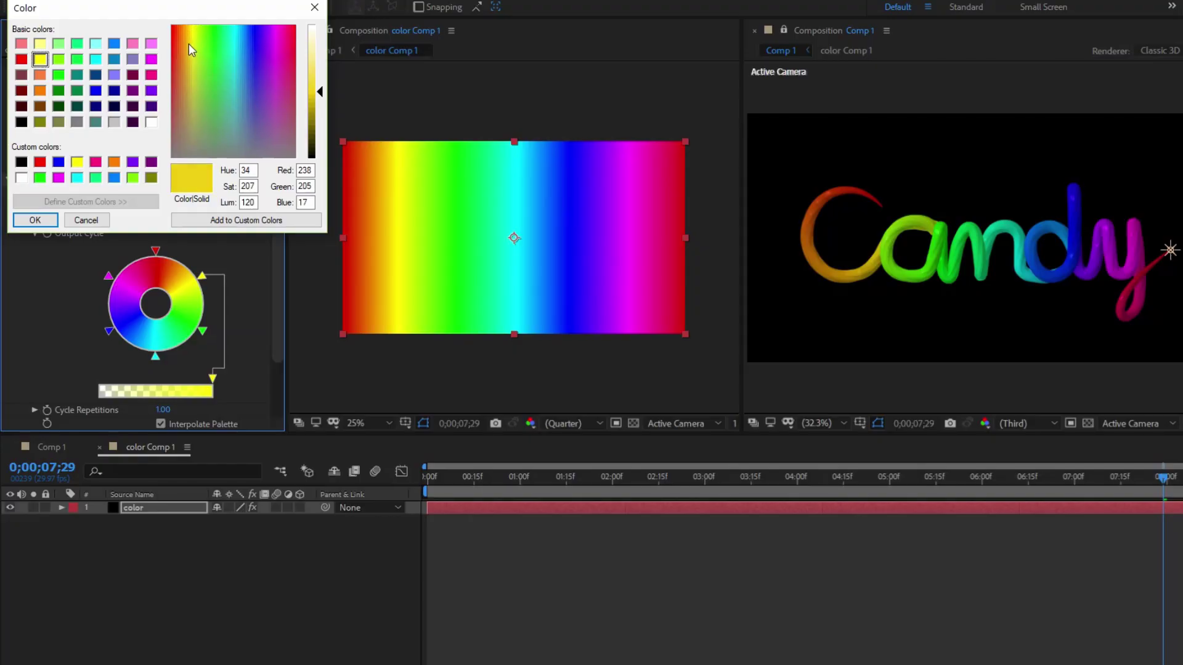
pyautogui.click(188, 44)
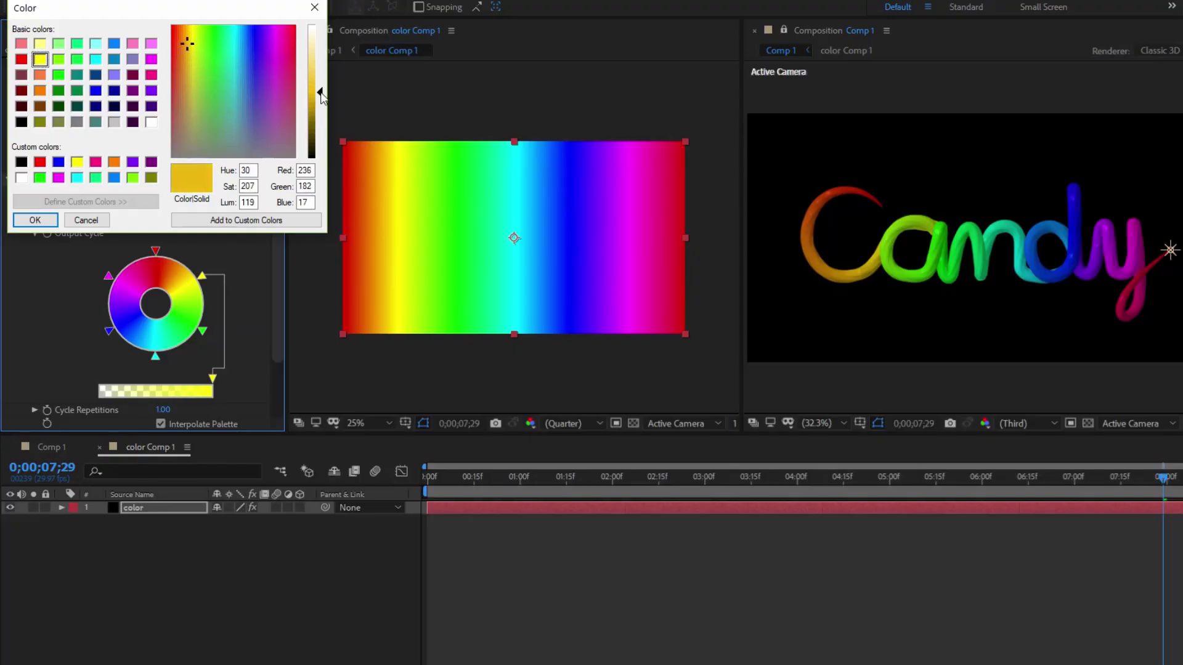
pyautogui.moveTo(321, 94); pyautogui.dragTo(321, 101)
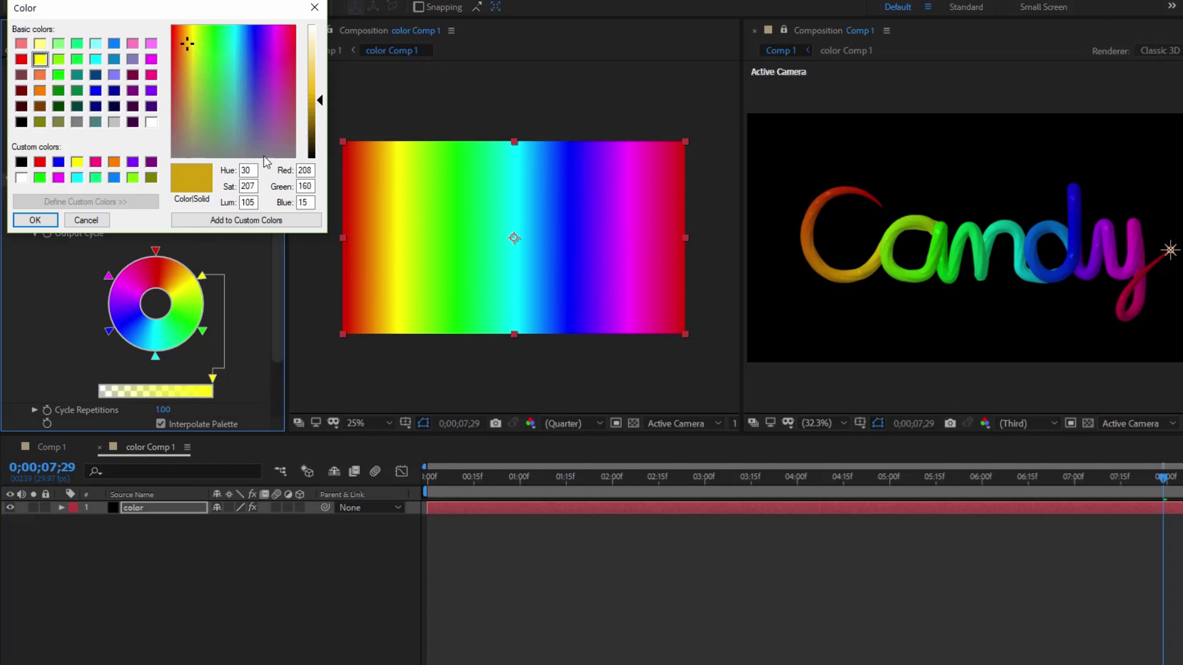
pyautogui.click(37, 221)
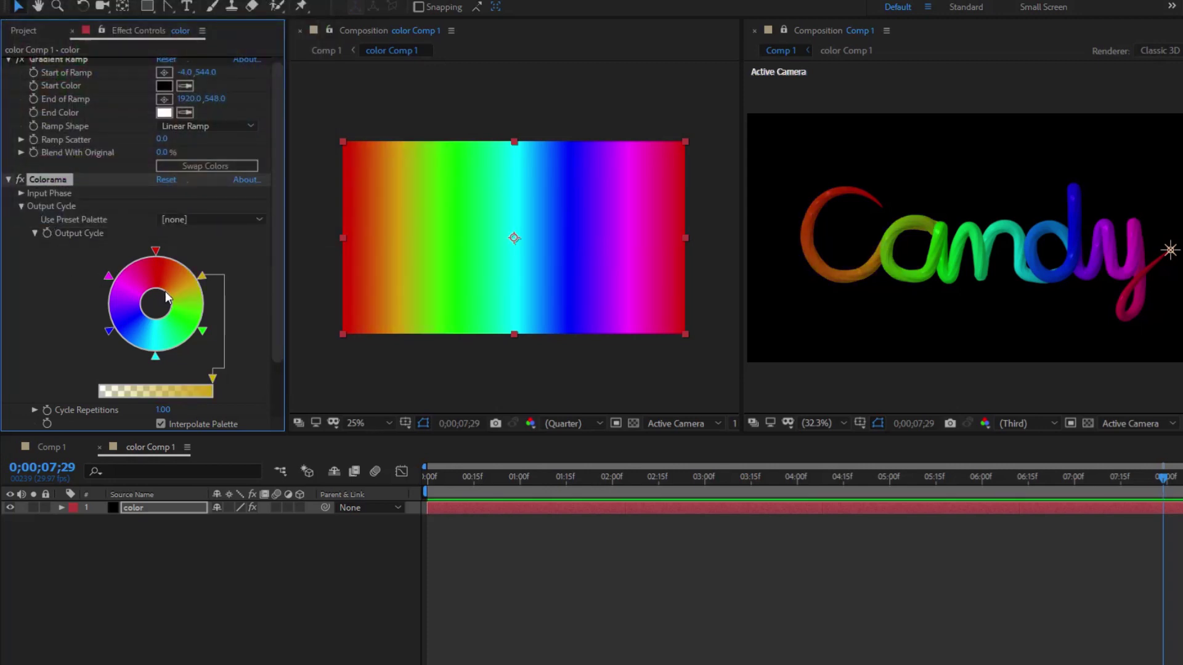
# Step: Refine that gold into a brighter, fully saturated orange-yellow (253, 179, 6)
pyautogui.doubleClick(202, 279)
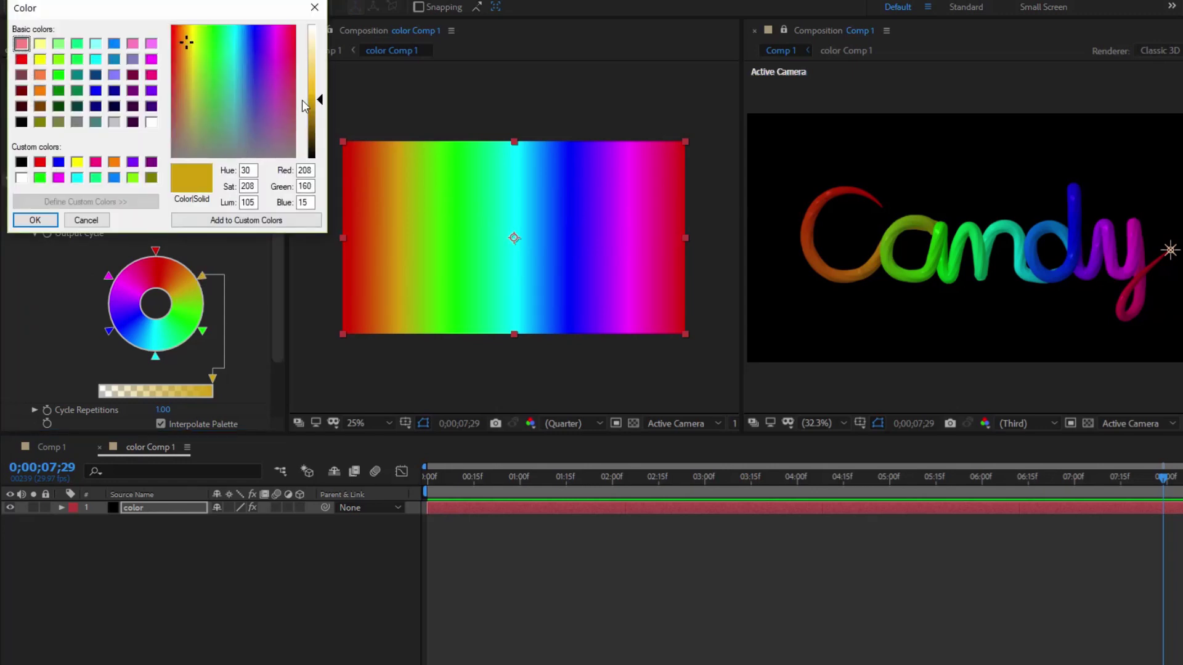
pyautogui.moveTo(319, 99); pyautogui.dragTo(319, 91)
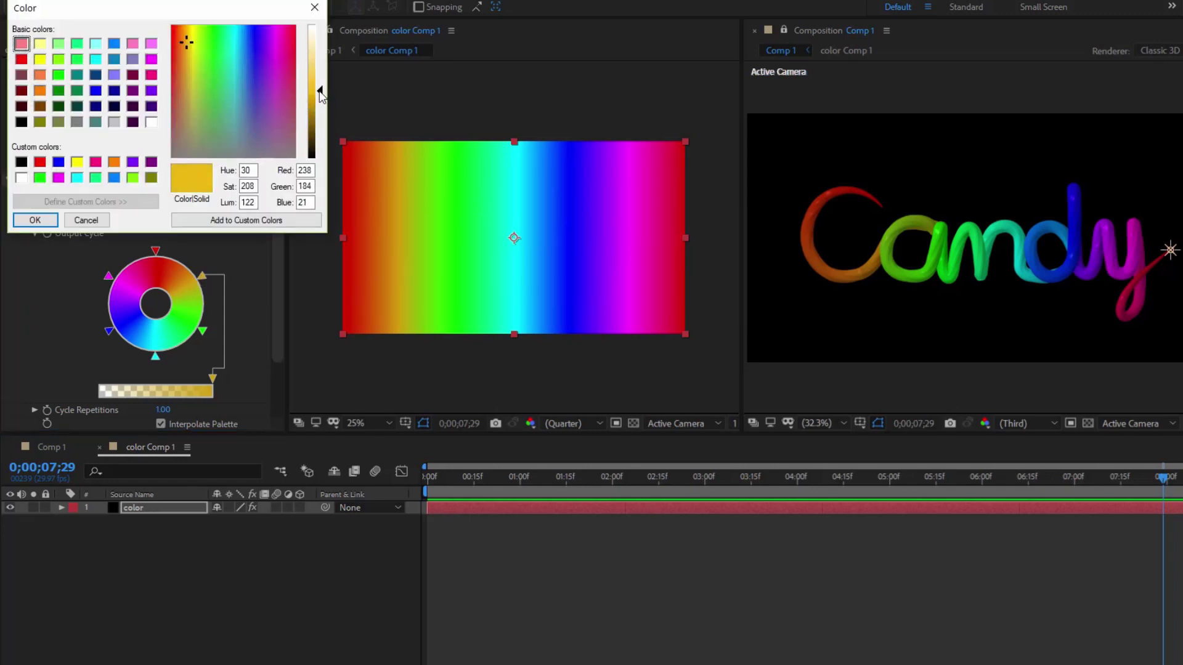
pyautogui.click(189, 33)
pyautogui.moveTo(189, 33); pyautogui.dragTo(188, 26)
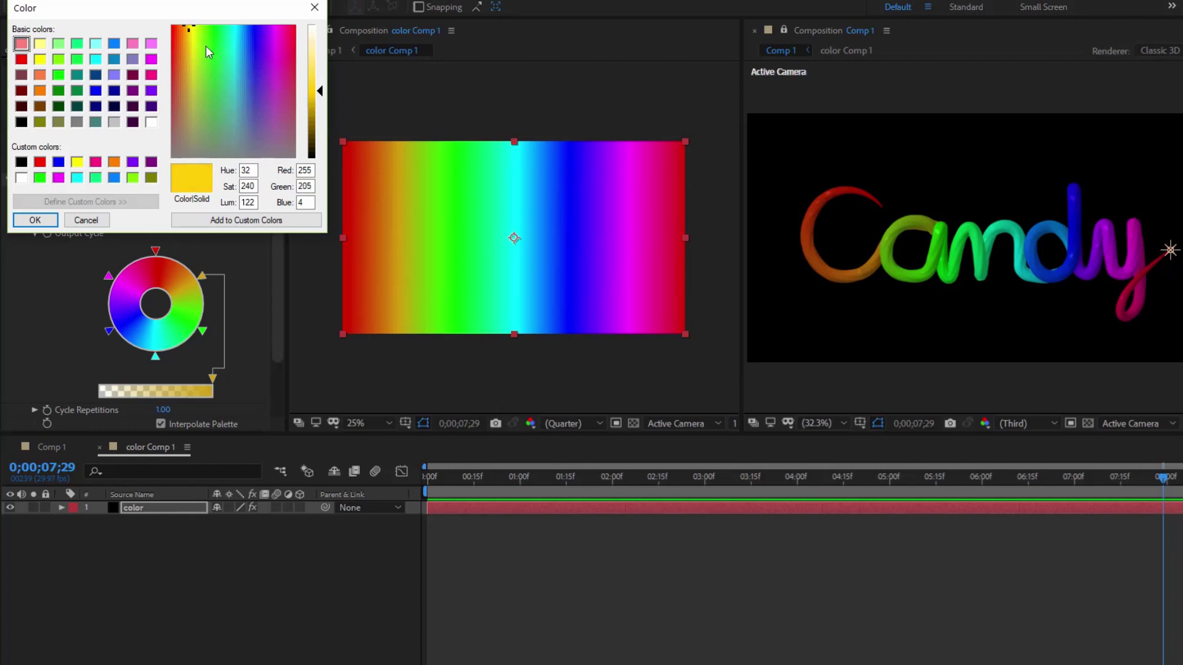
pyautogui.click(186, 28)
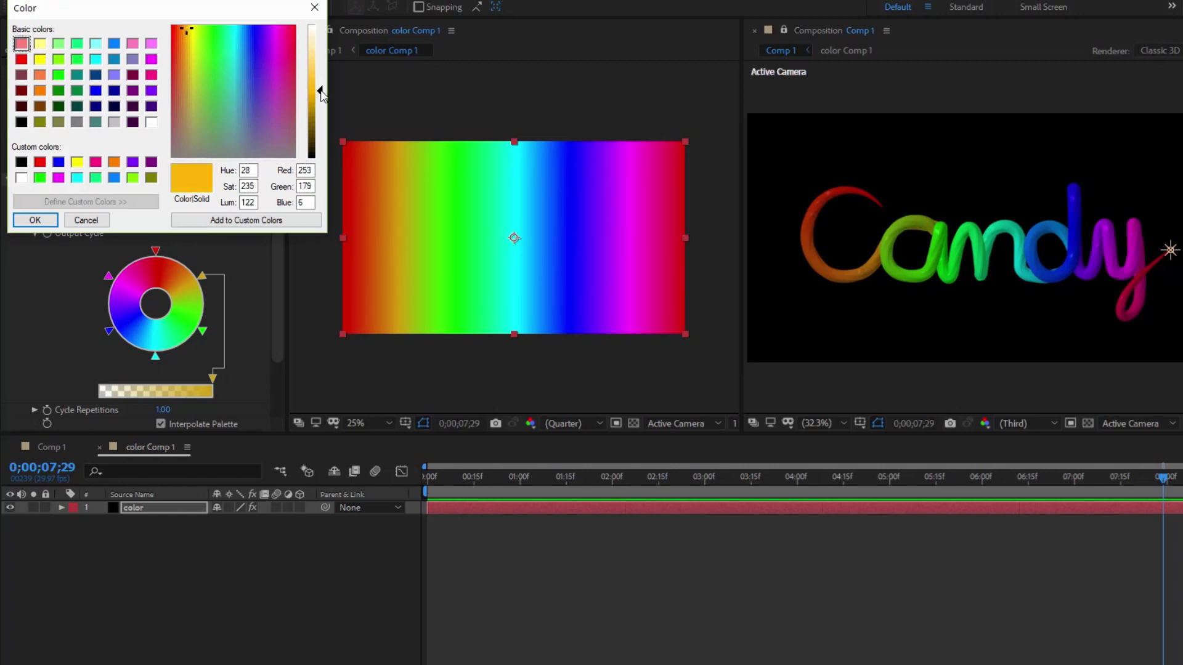
# Step: Apply the orange-gold, then recolour the green stop pinkish red and the cyan stop yellow-green
pyautogui.click(35, 220)
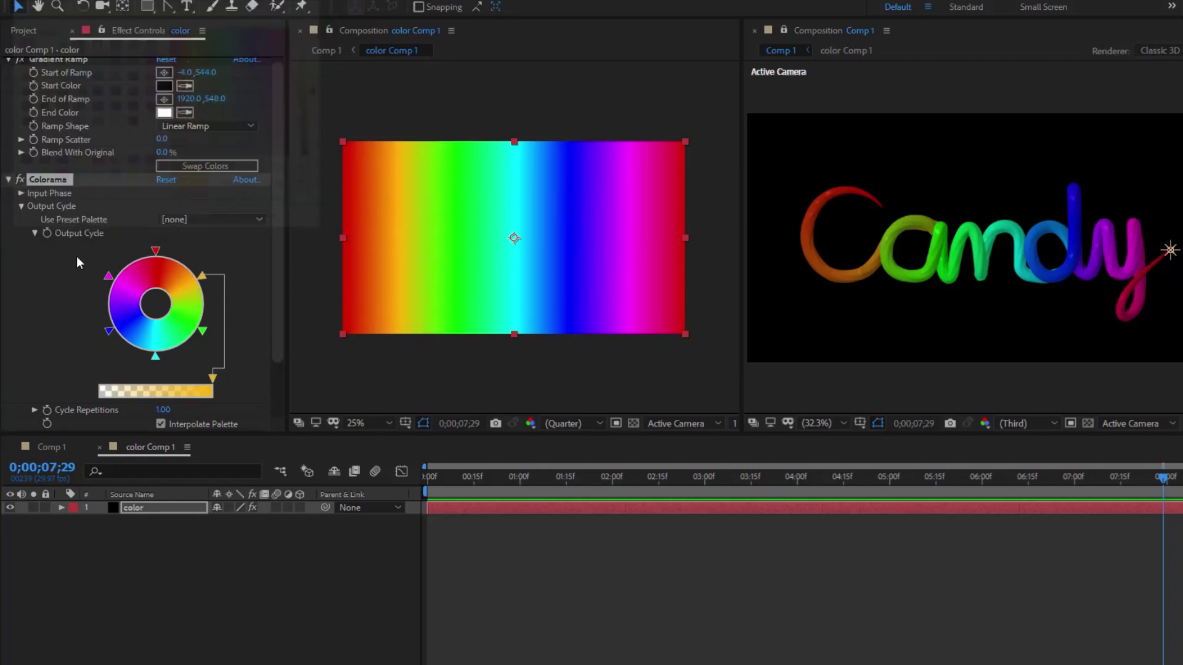
pyautogui.doubleClick(201, 330)
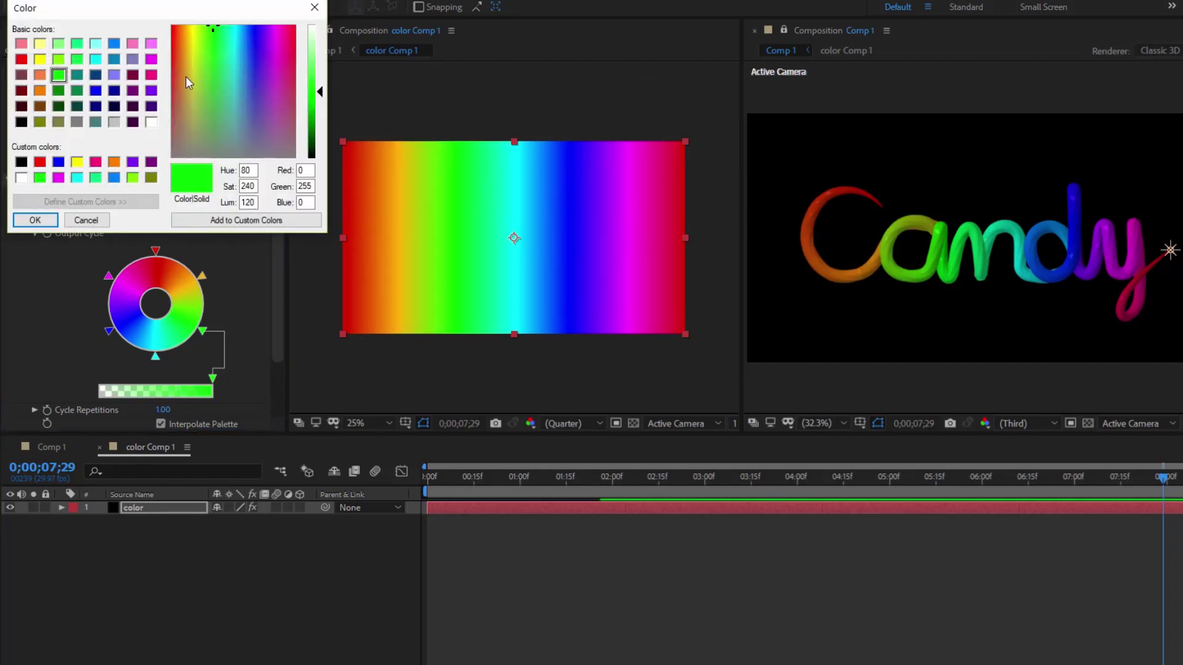
pyautogui.click(174, 37)
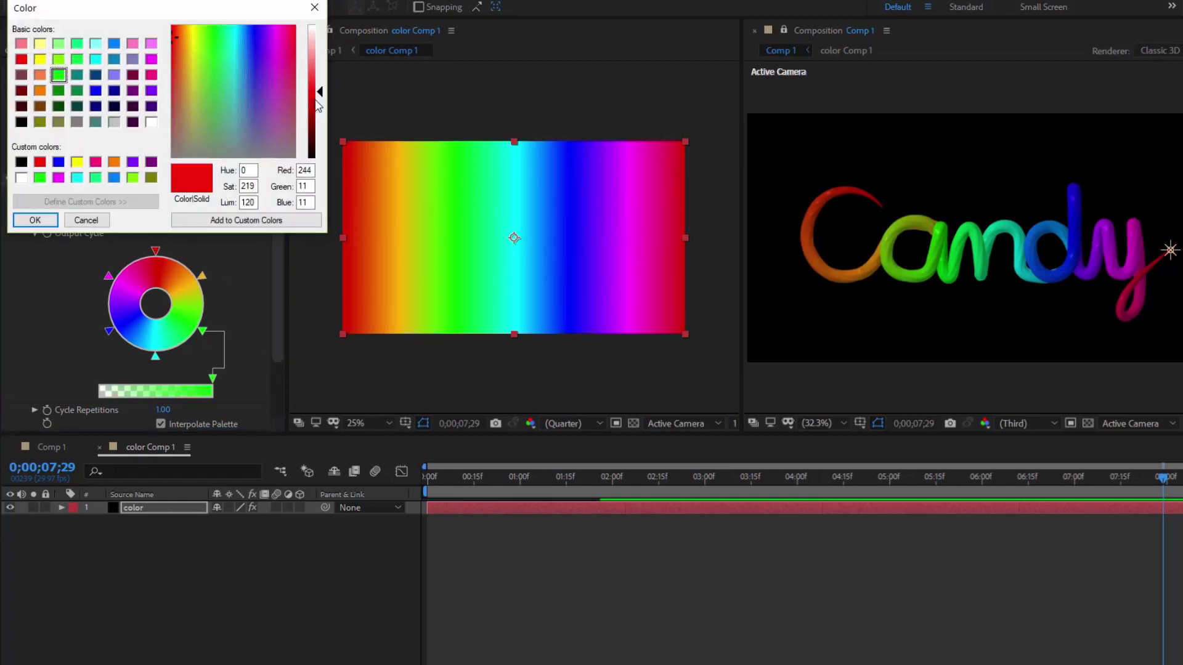
pyautogui.moveTo(319, 94); pyautogui.dragTo(320, 74)
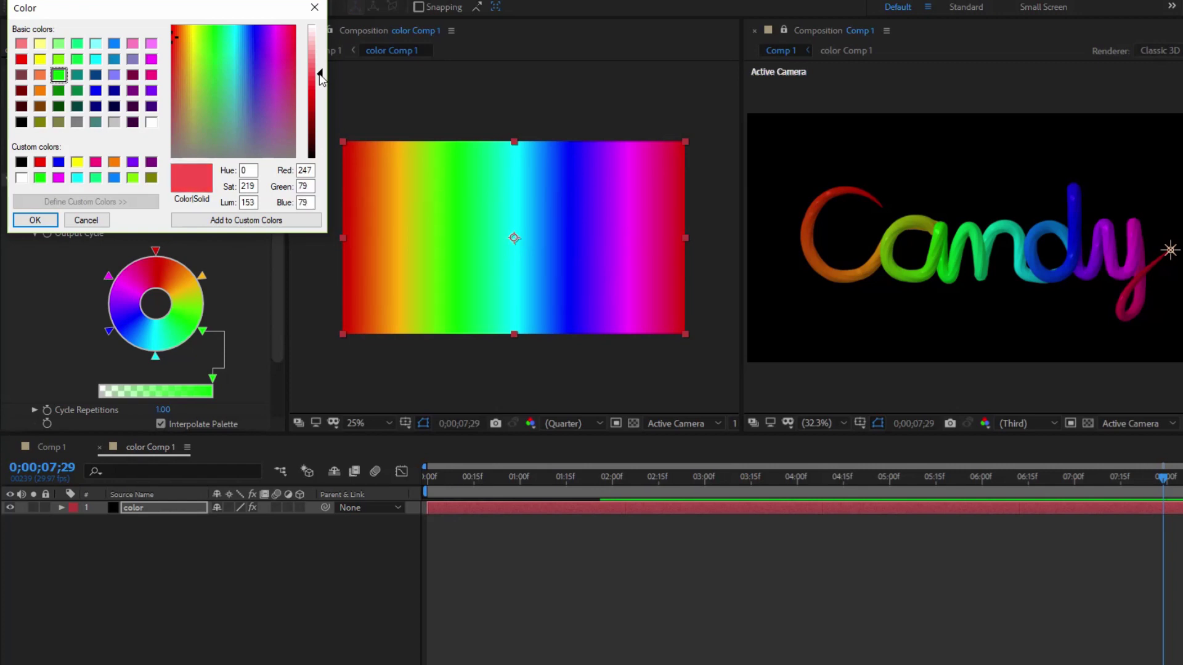
pyautogui.click(34, 220)
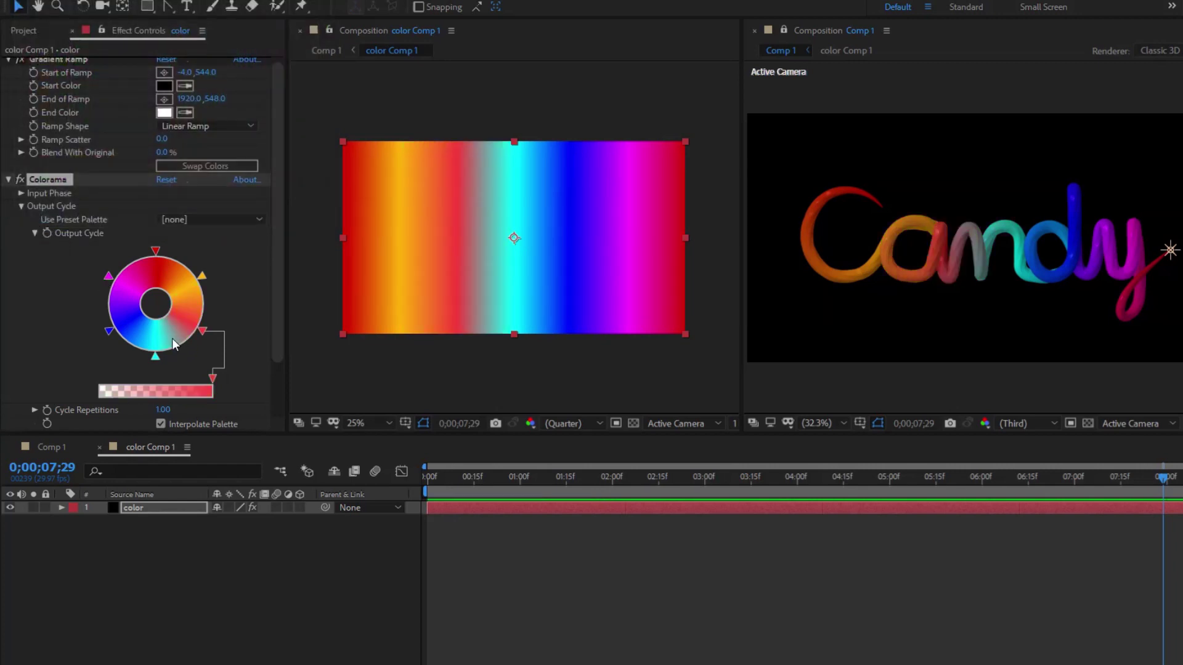
pyautogui.doubleClick(154, 357)
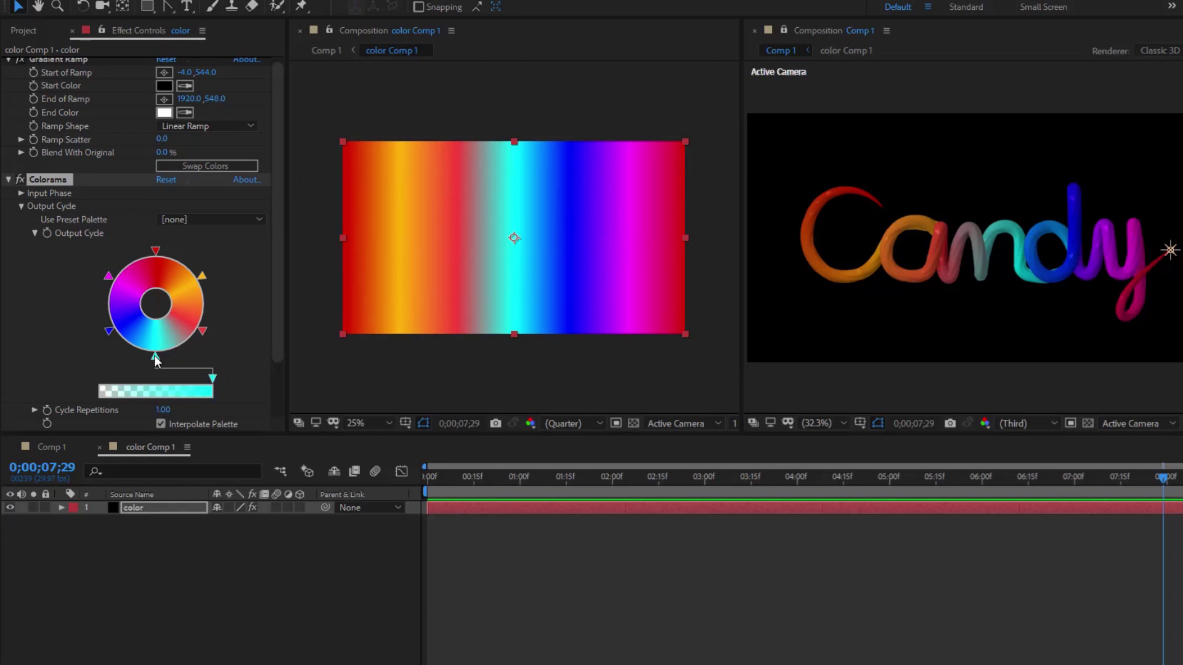
pyautogui.click(197, 62)
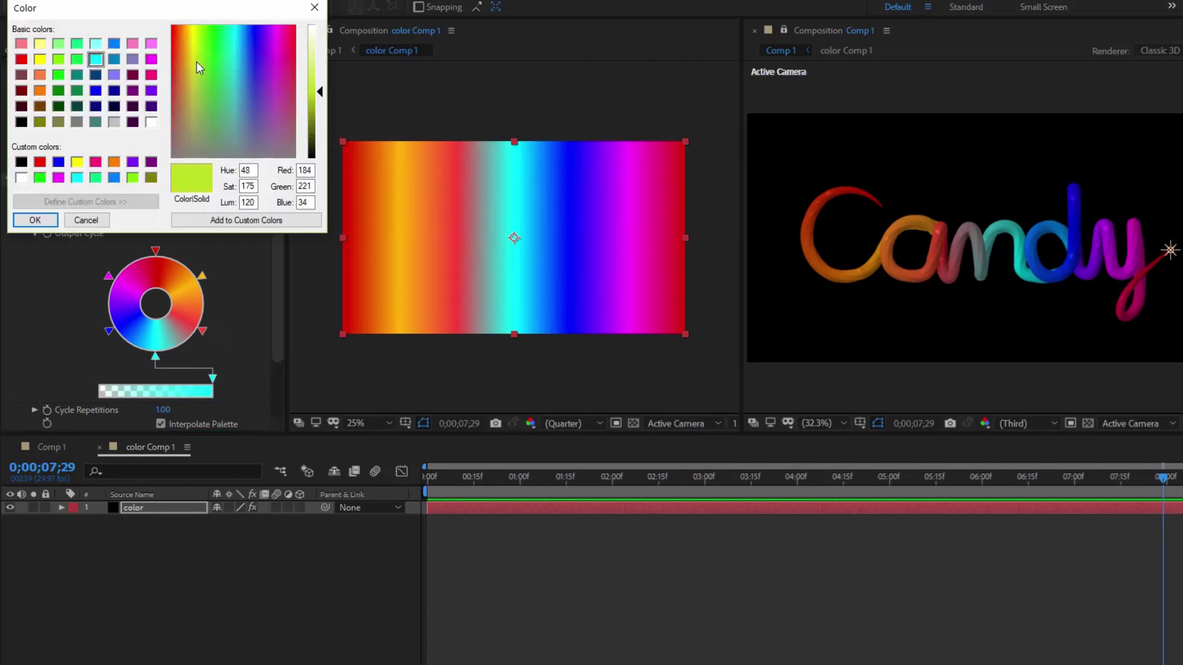
pyautogui.moveTo(321, 95); pyautogui.dragTo(320, 107)
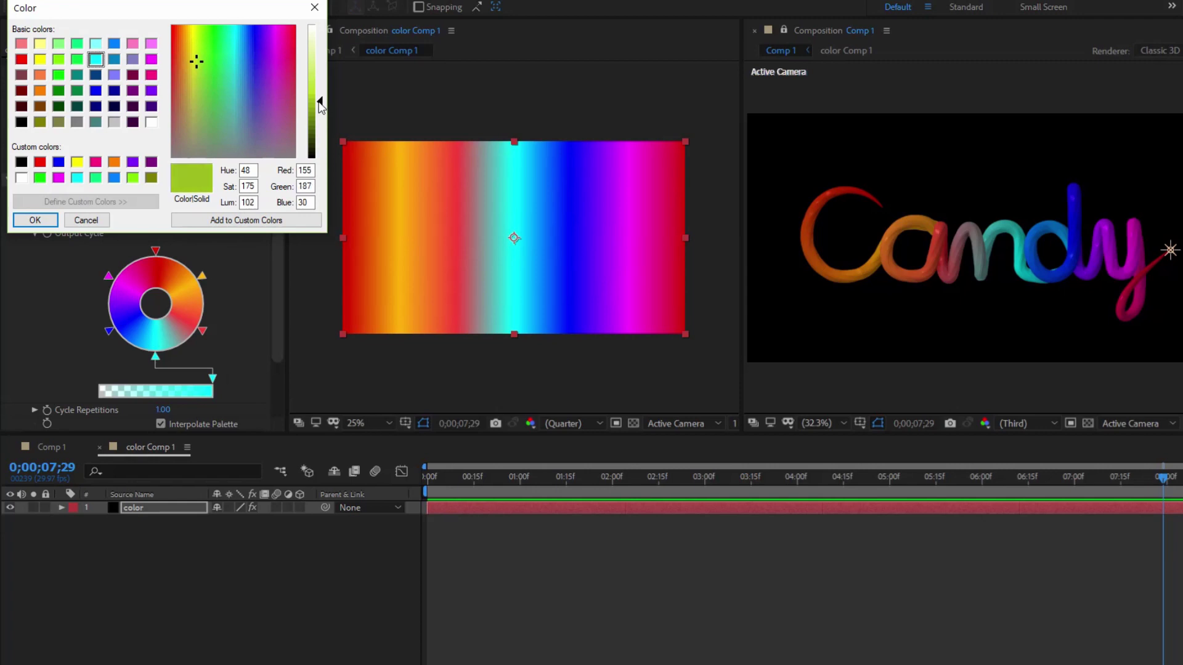
pyautogui.click(35, 220)
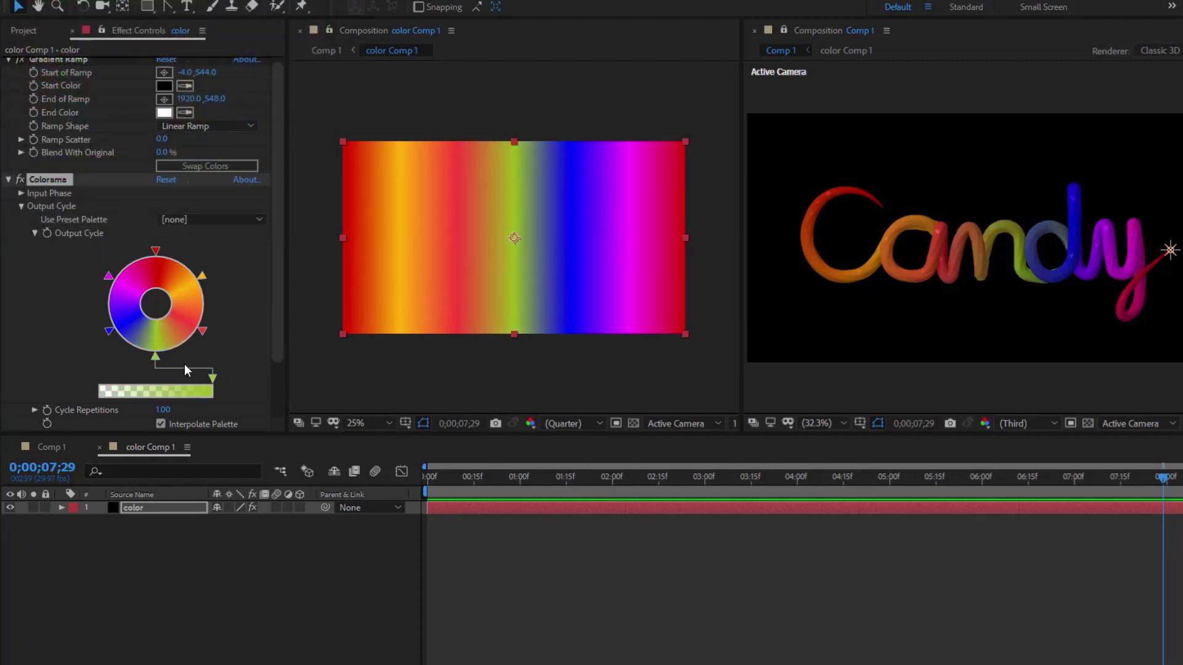
# Step: Recolour the blue stop light pink and the magenta stop light green
pyautogui.doubleClick(109, 332)
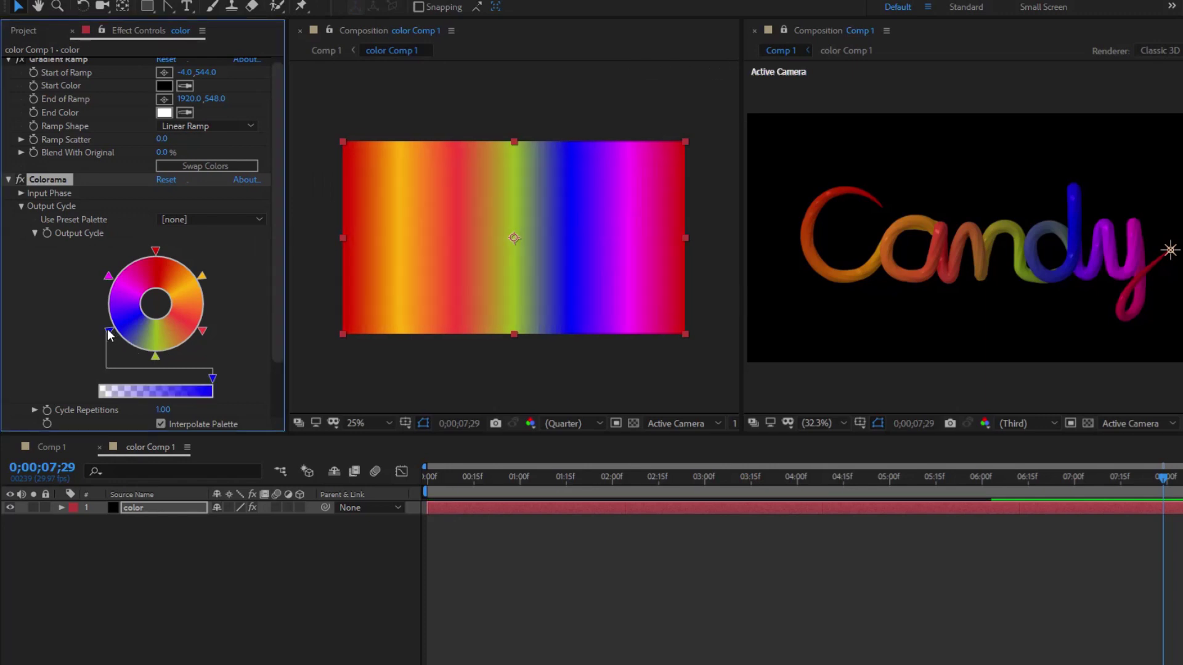
pyautogui.click(290, 41)
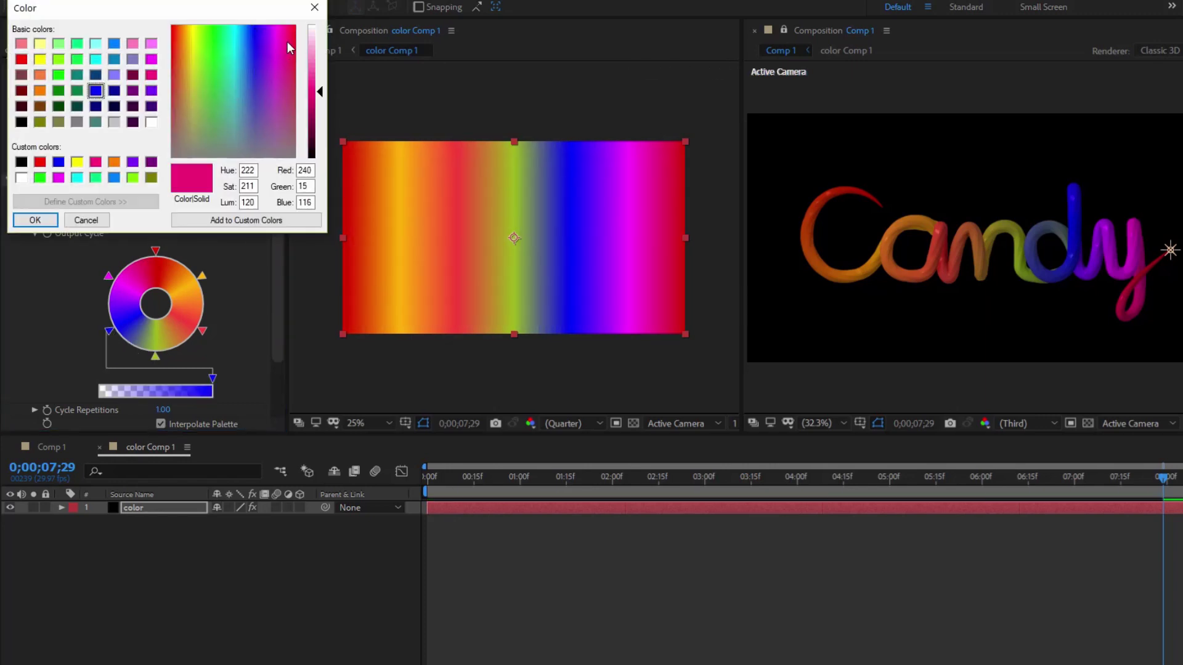
pyautogui.moveTo(320, 93); pyautogui.dragTo(320, 75)
pyautogui.click(35, 220)
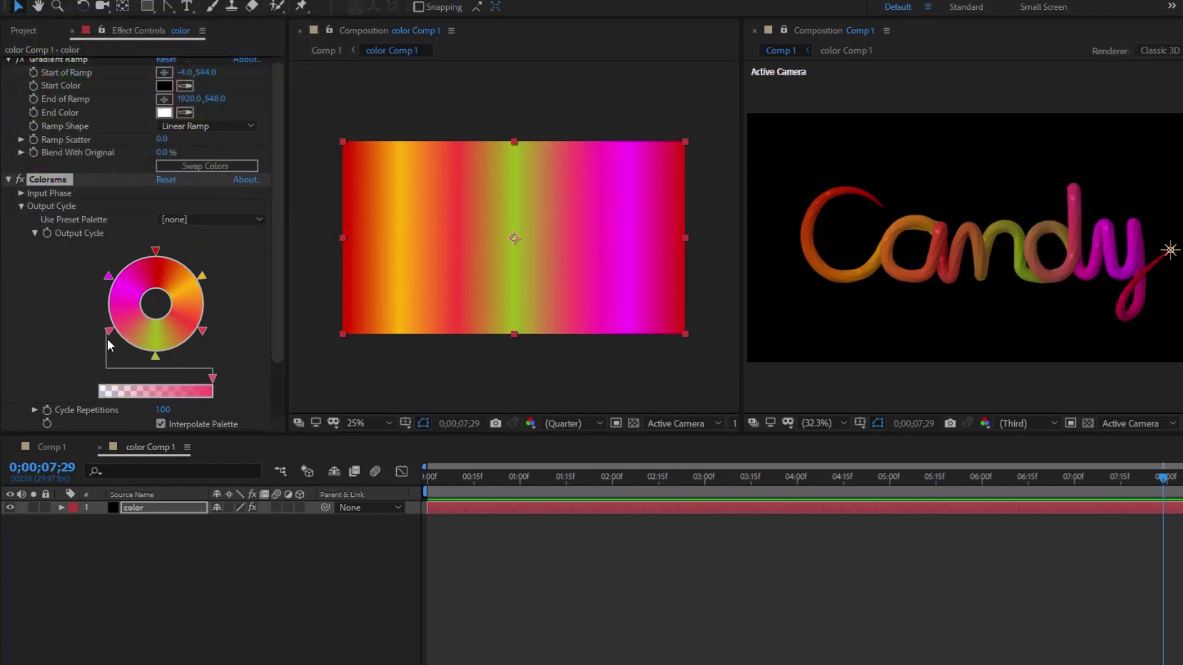
pyautogui.doubleClick(109, 275)
pyautogui.click(202, 92)
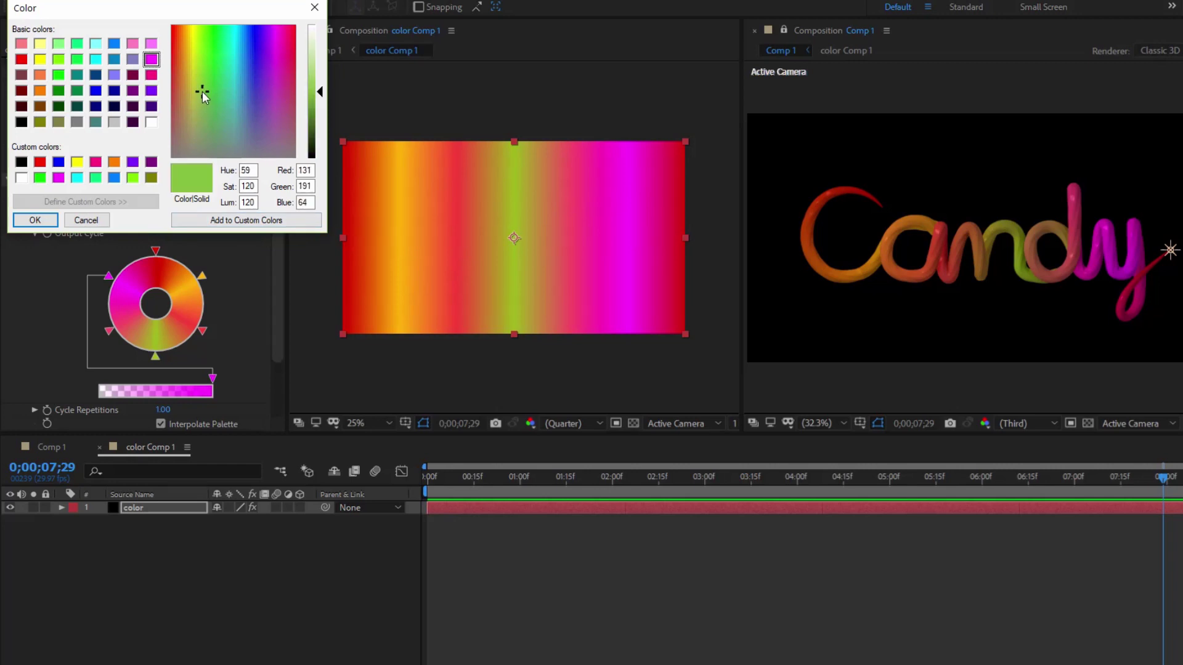
pyautogui.moveTo(320, 90); pyautogui.dragTo(320, 67)
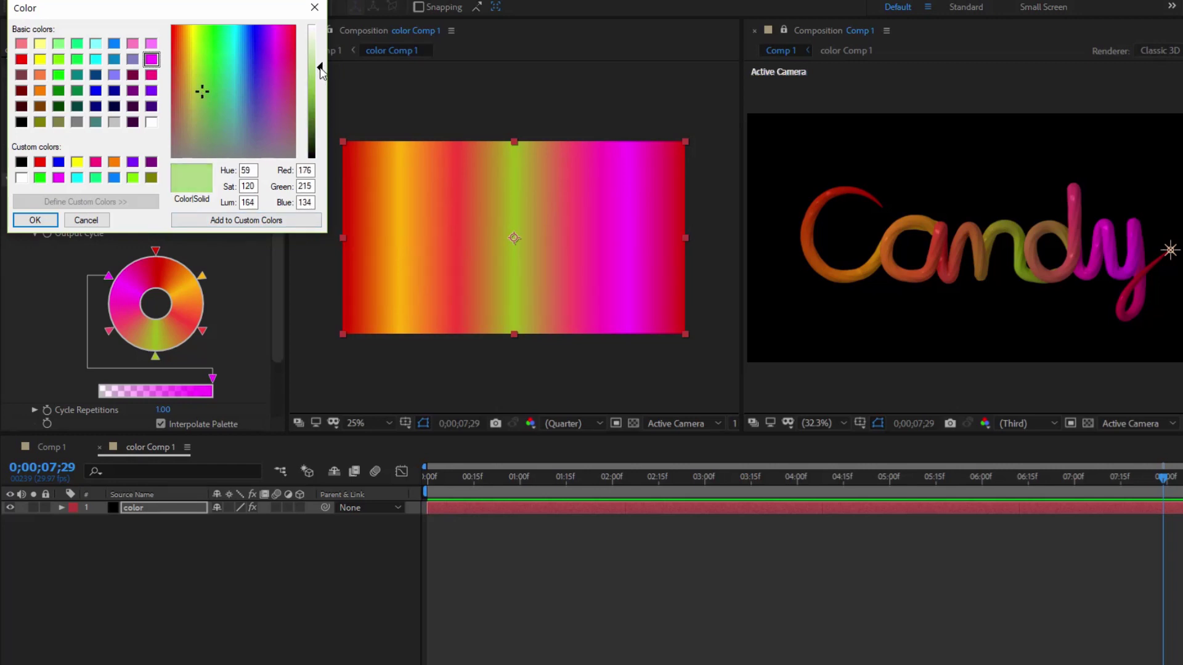
pyautogui.click(35, 220)
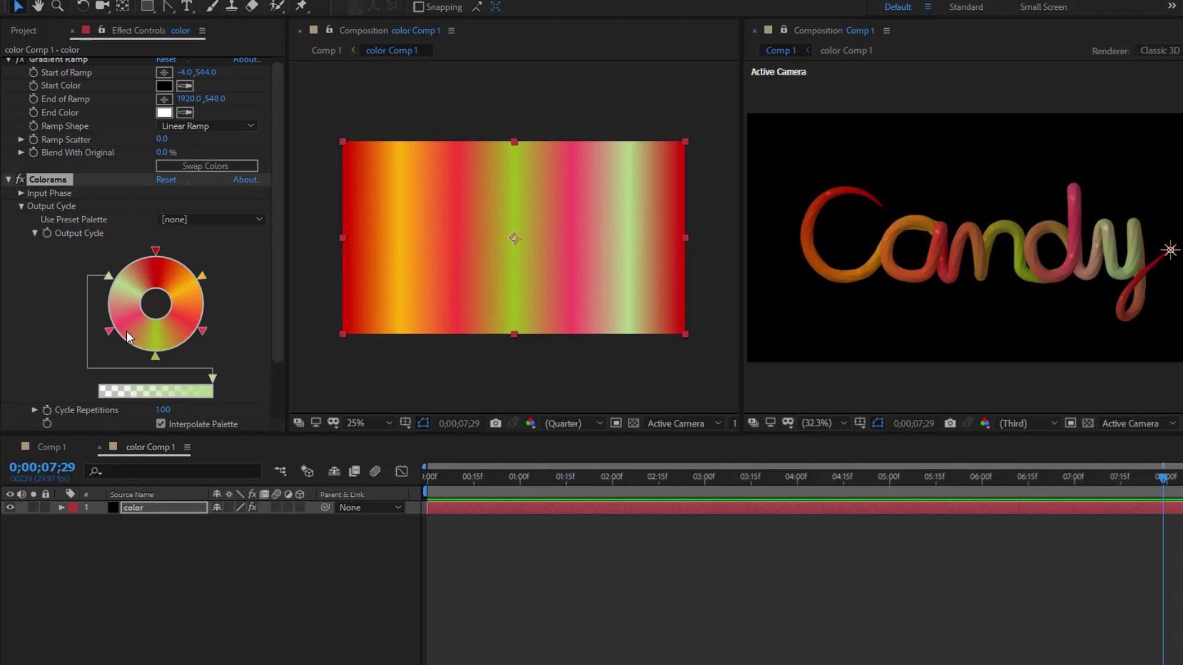
# Step: Remove the extra pink stop and rearrange the light green, pink, orange and red stops around the cycle
pyautogui.moveTo(110, 330); pyautogui.dragTo(20, 357)
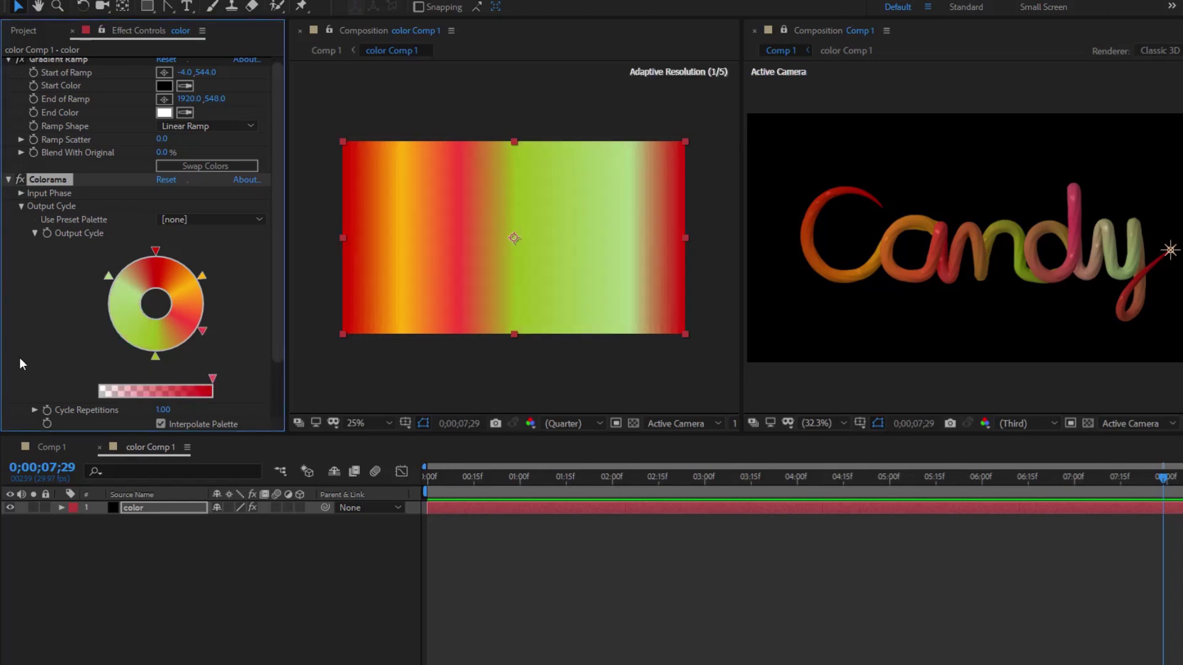
pyautogui.click(145, 356)
pyautogui.moveTo(145, 356); pyautogui.dragTo(110, 329)
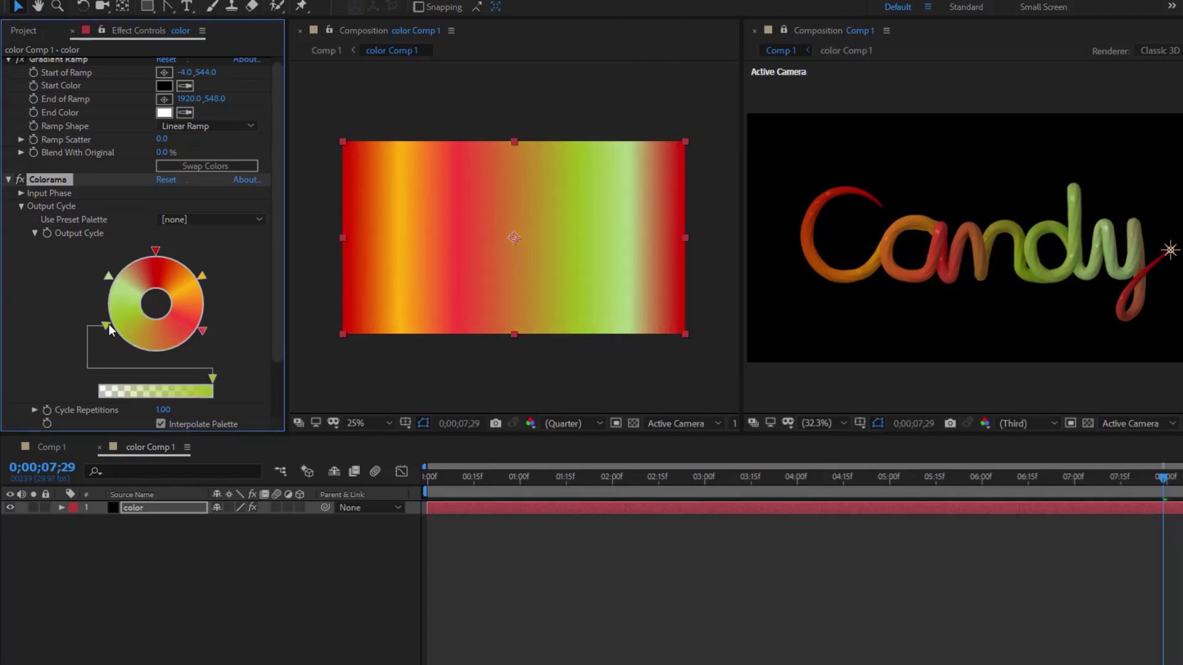
pyautogui.moveTo(203, 331); pyautogui.dragTo(167, 354)
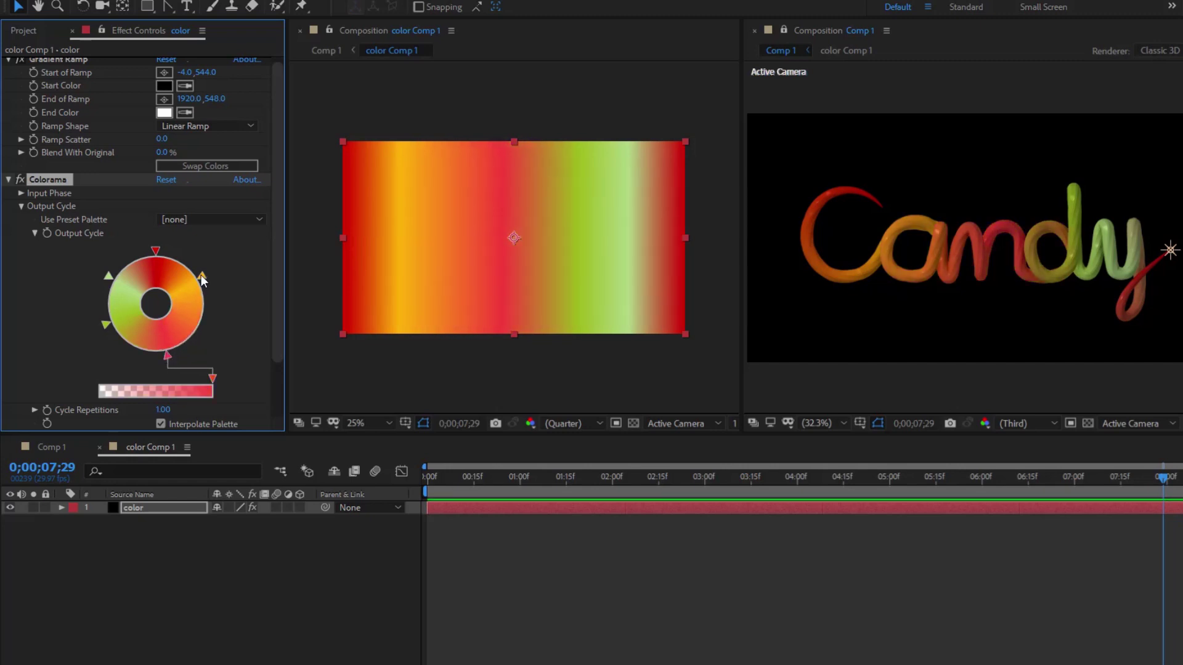
pyautogui.moveTo(201, 275)
pyautogui.mouseDown()
pyautogui.moveTo(206, 302)
pyautogui.moveTo(205, 285)
pyautogui.mouseUp()
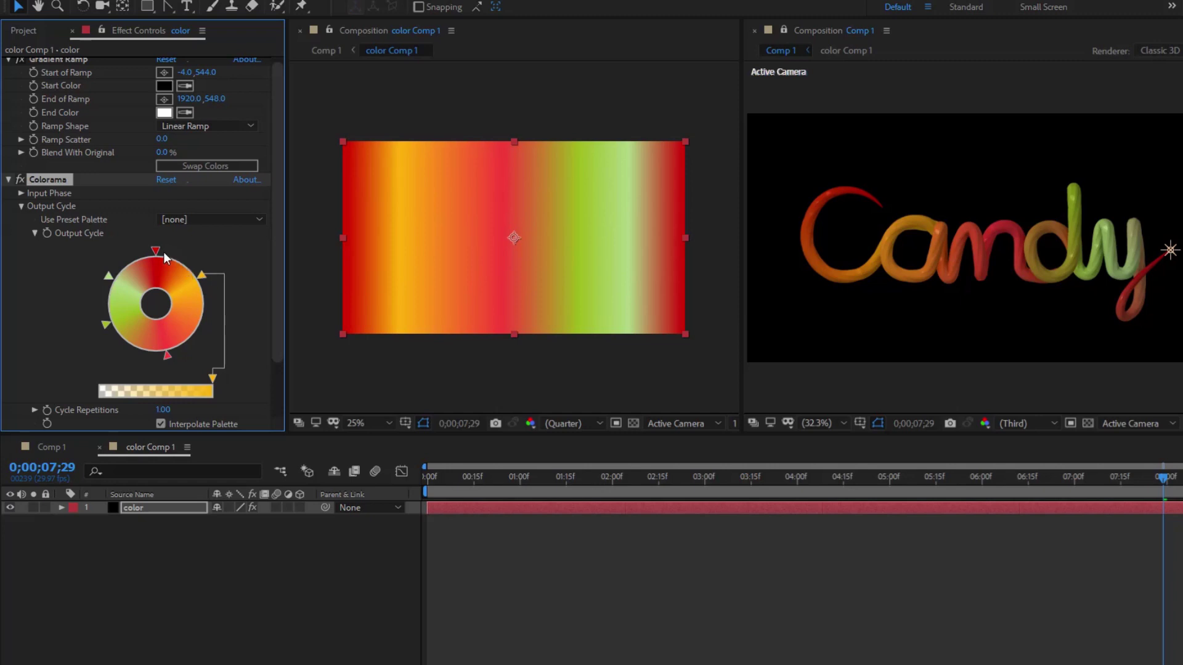
pyautogui.moveTo(155, 251); pyautogui.dragTo(168, 255)
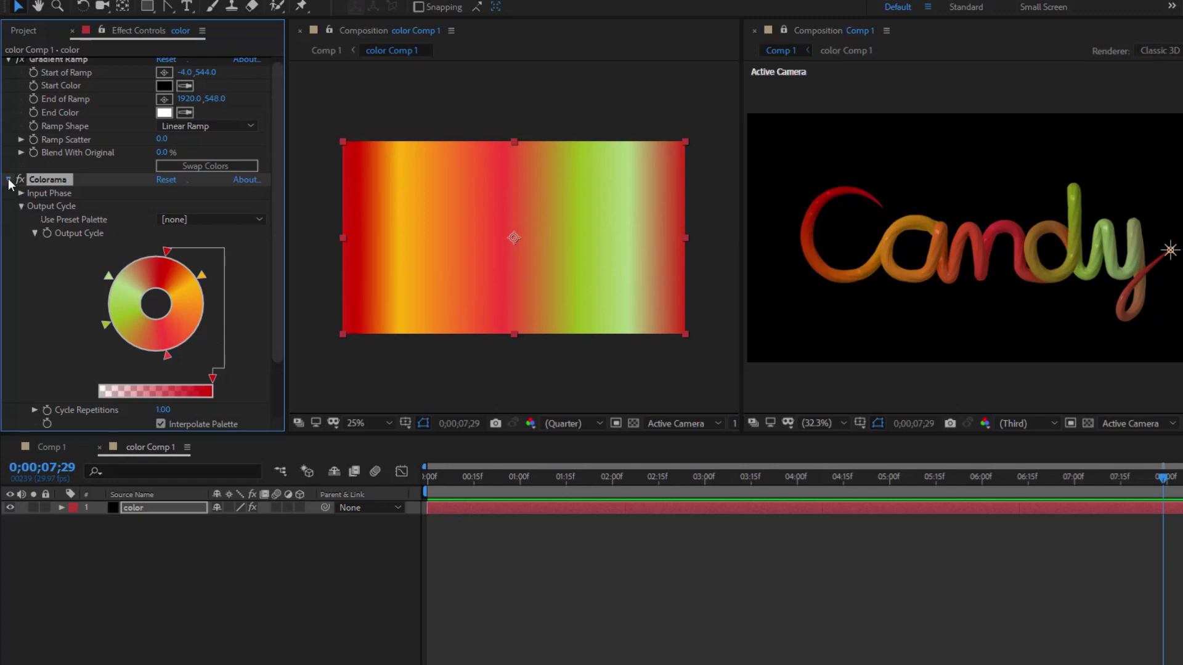
pyautogui.click(192, 626)
# Step: Add a new solid layer named 'grid 1' to the timeline
pyautogui.rightClick(193, 626)
pyautogui.moveTo(278, 476)
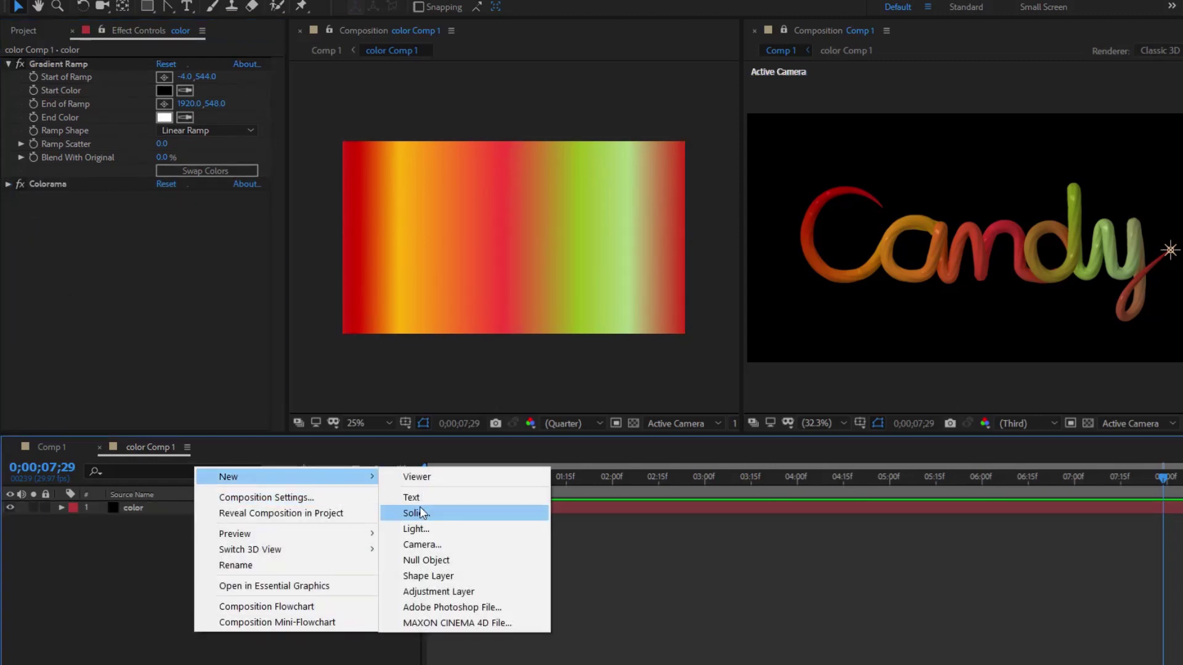
pyautogui.click(422, 515)
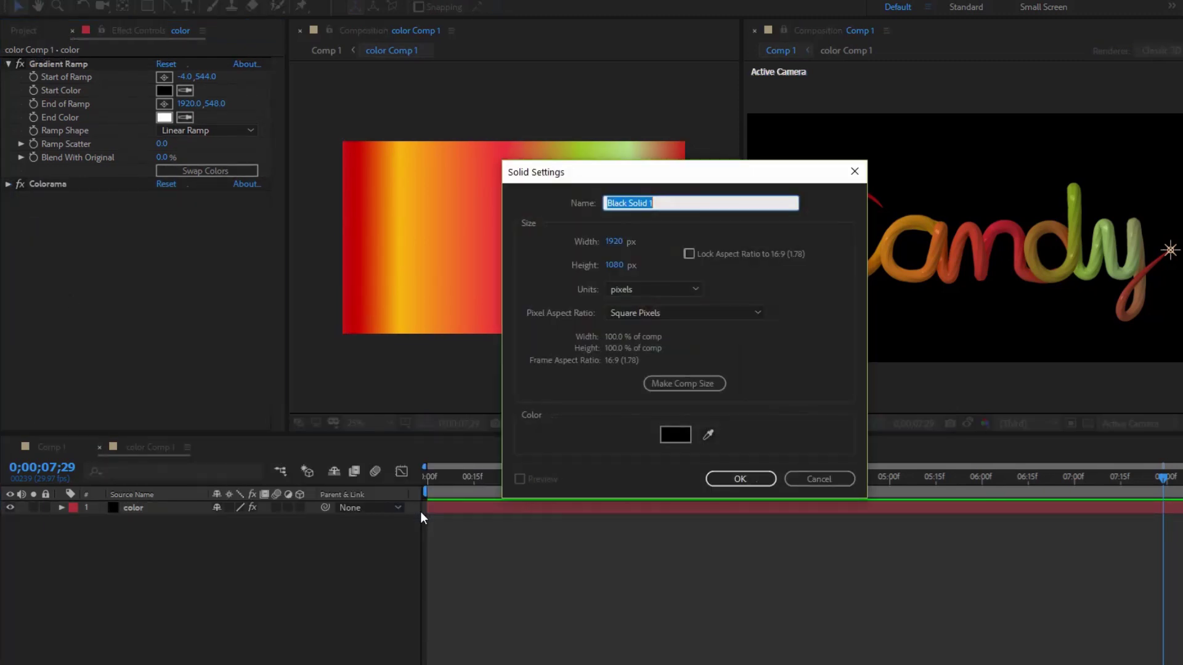
pyautogui.write('grid')
pyautogui.click(729, 480)
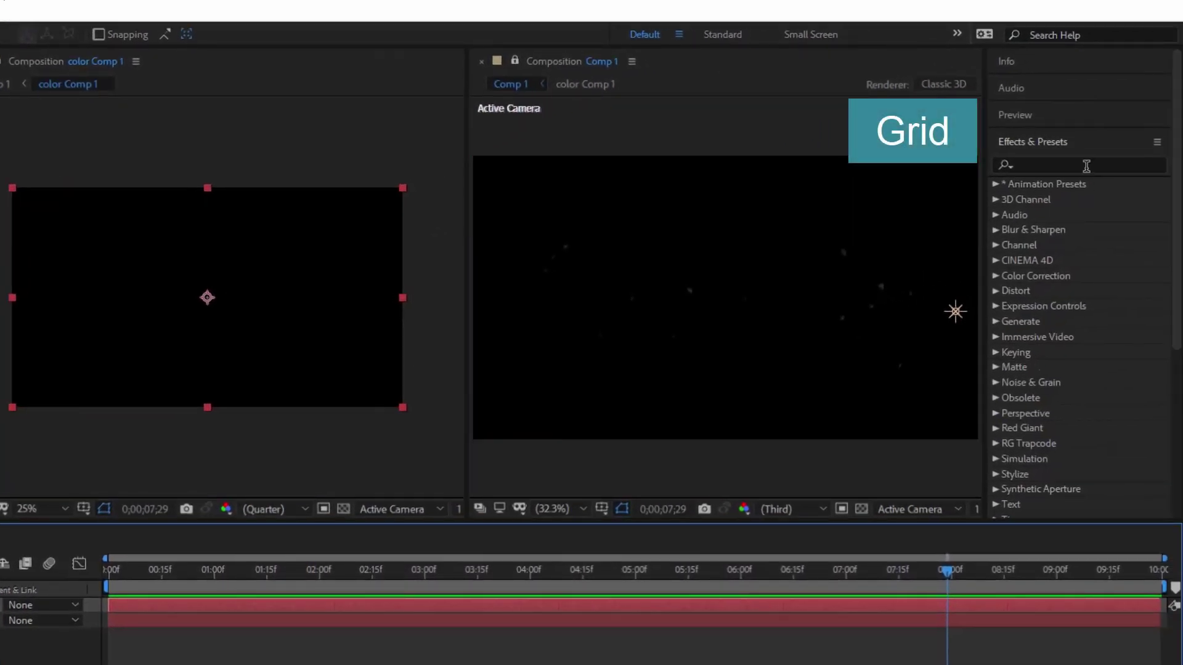
# Step: Apply the Grid effect, found with a 'grid' search, to the new solid
pyautogui.click(1166, 145)
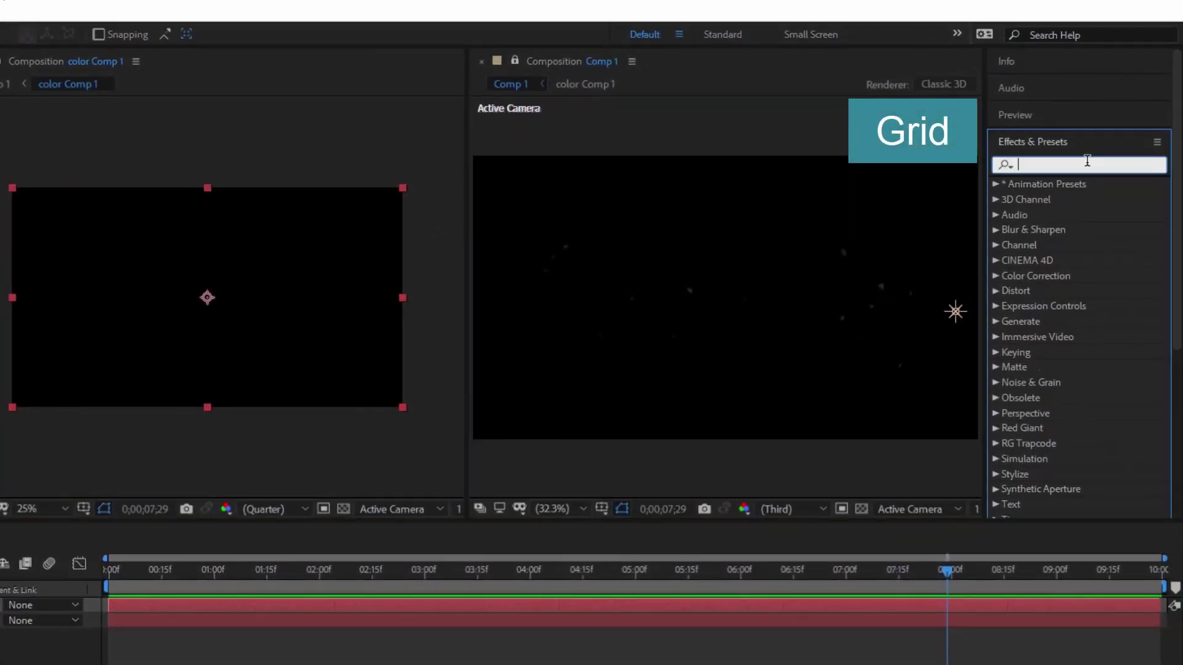
pyautogui.write('grid')
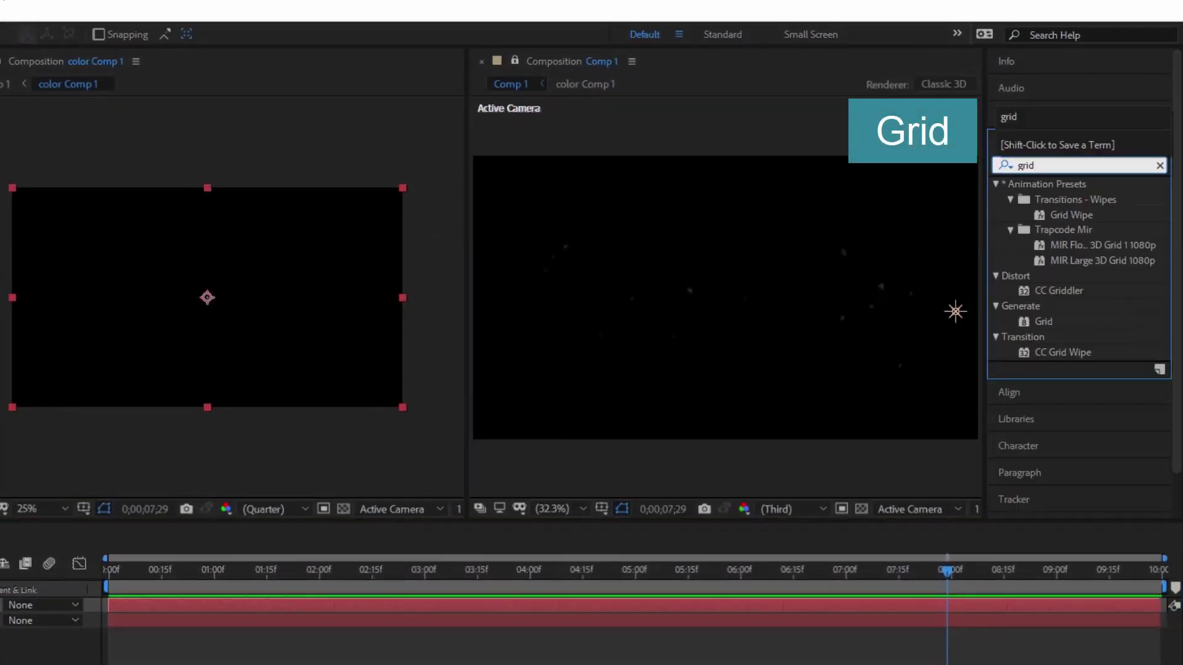
pyautogui.moveTo(1043, 321); pyautogui.dragTo(856, 349)
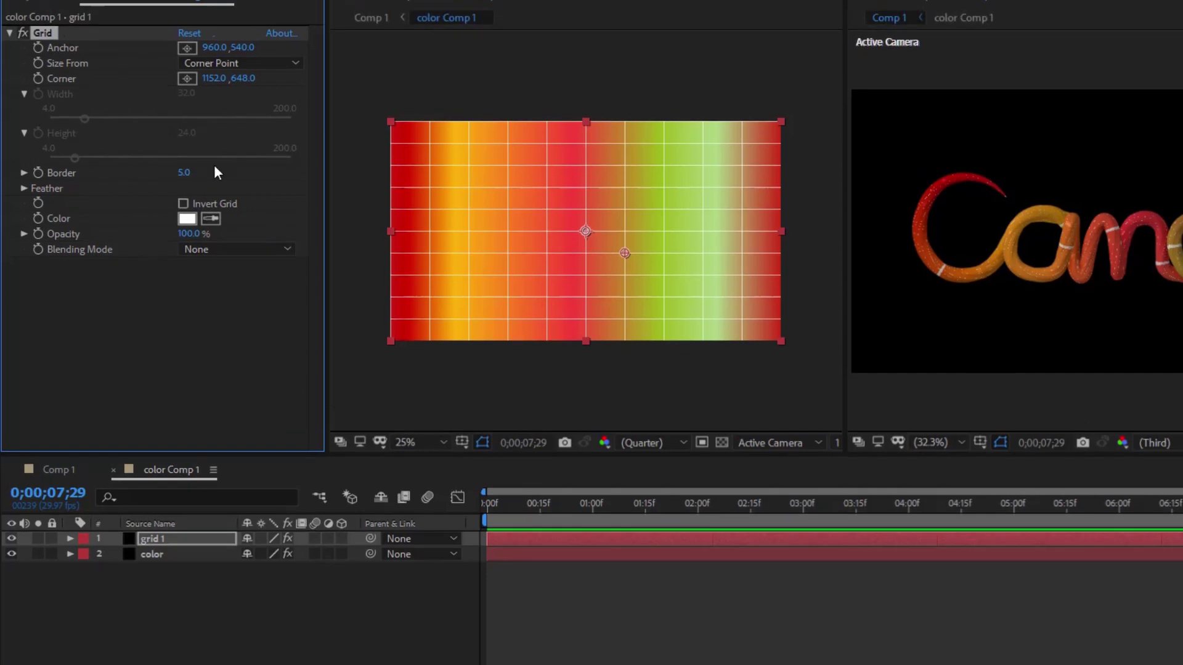
# Step: Enlarge and shift the grid cells, then raise Border to 115 for three thick white bands
pyautogui.moveTo(625, 252); pyautogui.dragTo(824, 261)
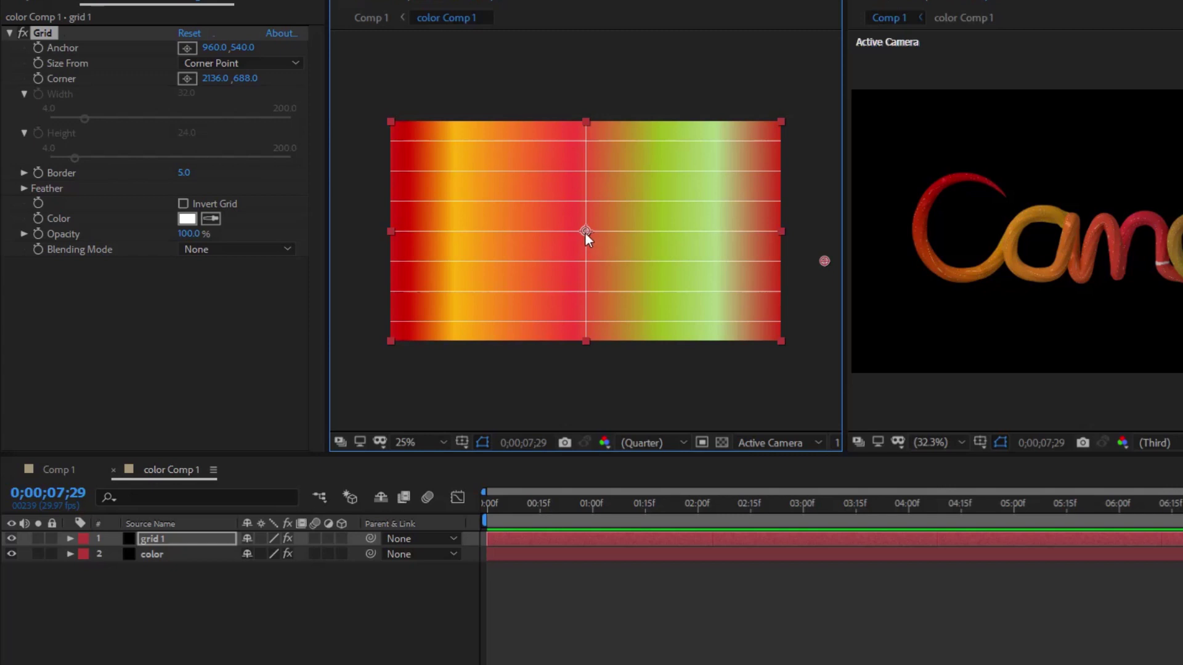
pyautogui.moveTo(585, 232); pyautogui.dragTo(351, 233)
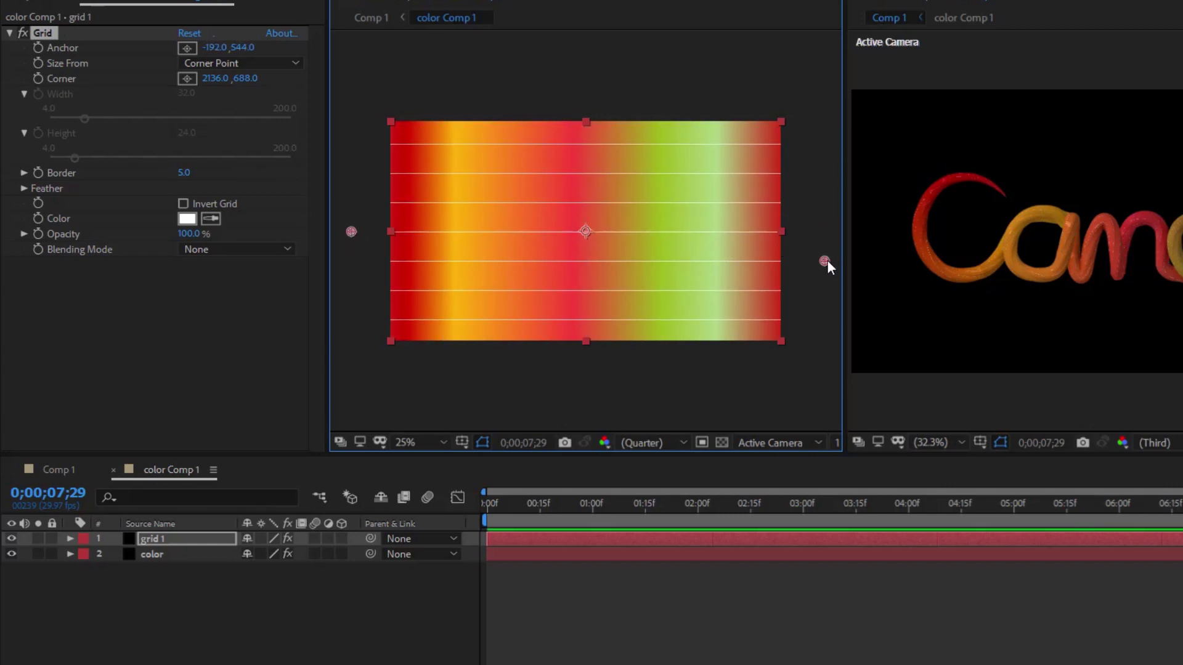
pyautogui.moveTo(825, 261); pyautogui.dragTo(819, 307)
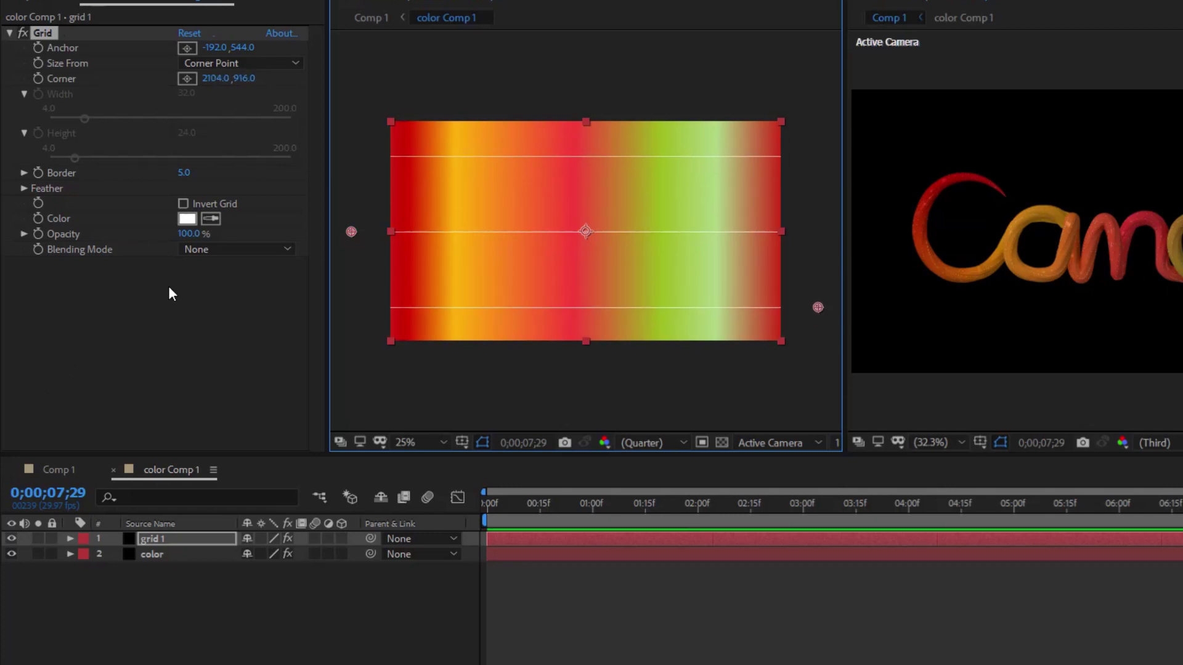
pyautogui.moveTo(183, 173); pyautogui.dragTo(300, 201)
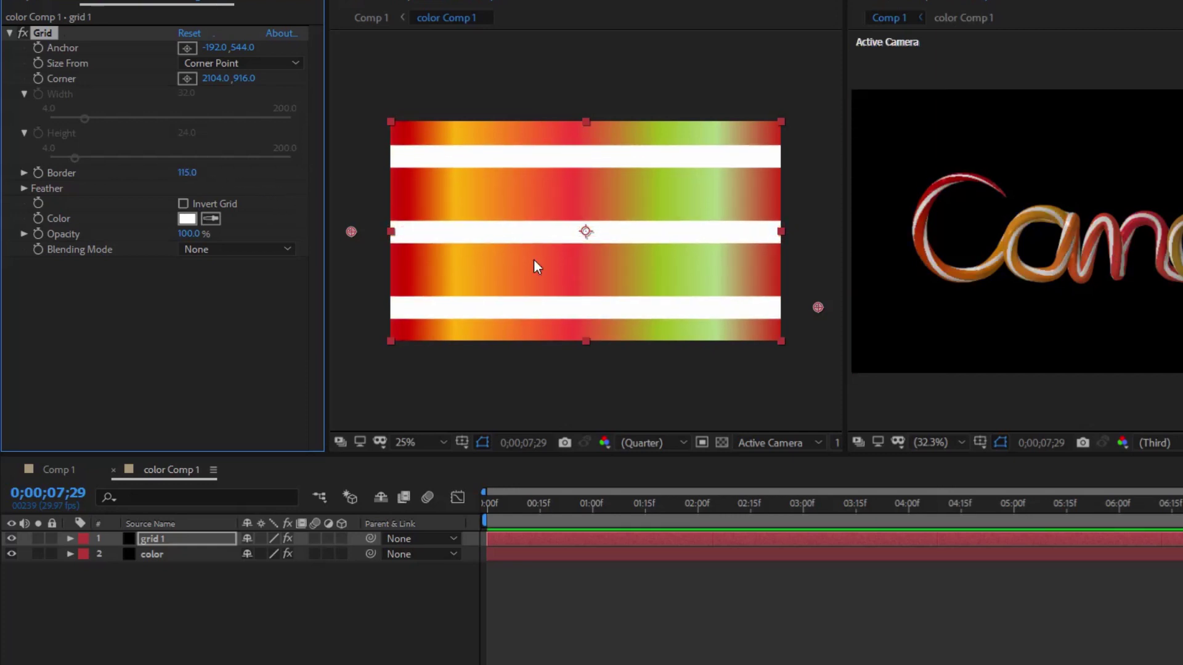
pyautogui.click(154, 539)
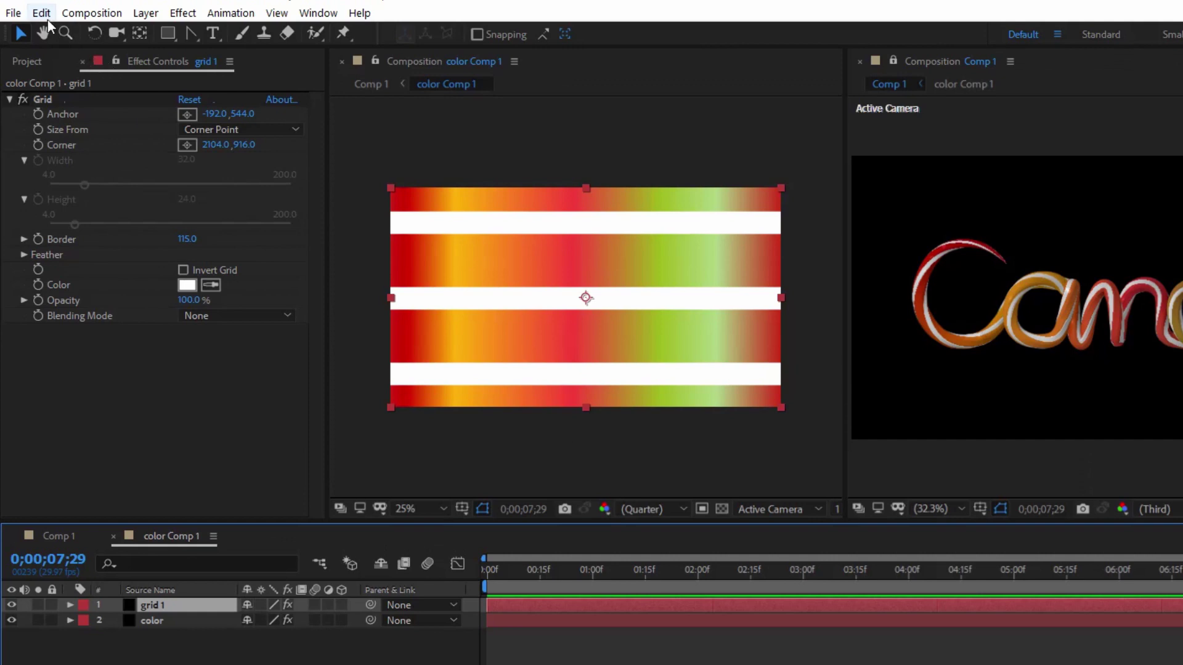
# Step: Duplicate the grid 1 layer and rename the copy 'grid 2'
pyautogui.click(46, 20)
pyautogui.click(72, 223)
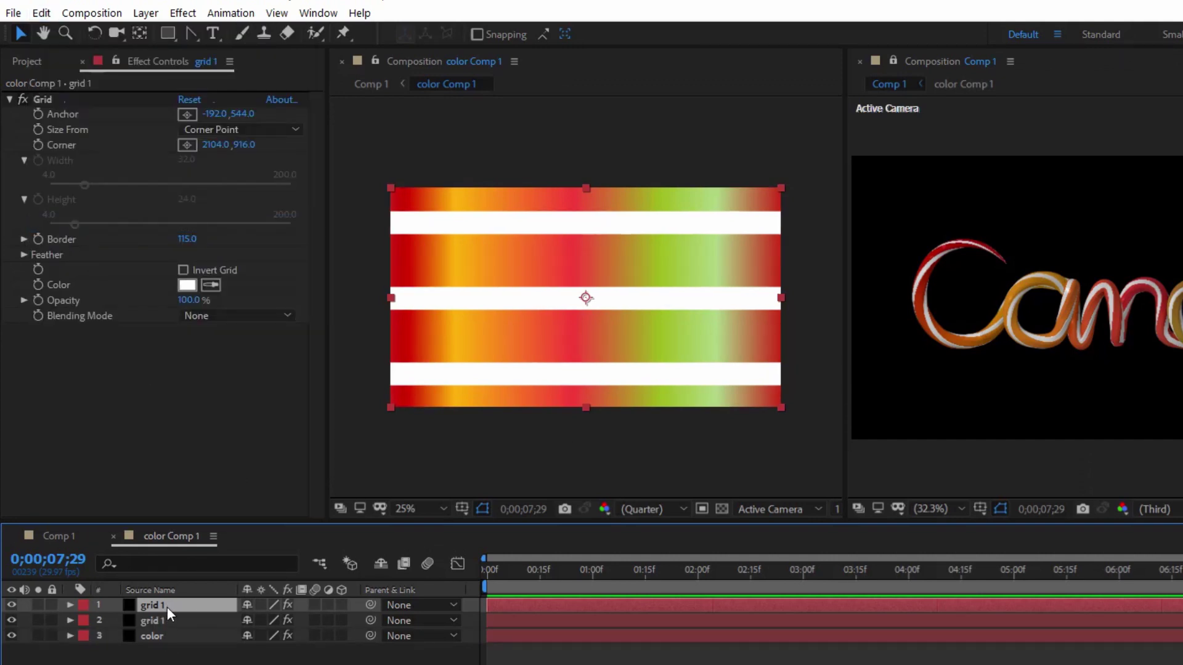
pyautogui.press('Return')
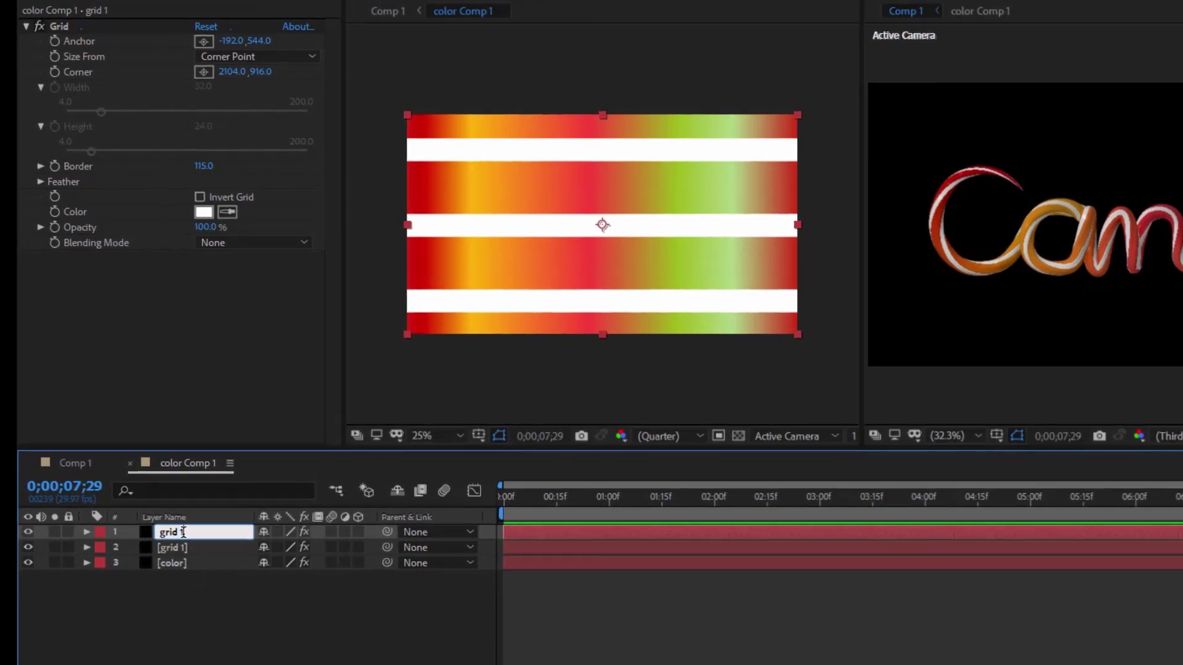
pyautogui.press('BackSpace')
pyautogui.write('2')
pyautogui.press('Return')
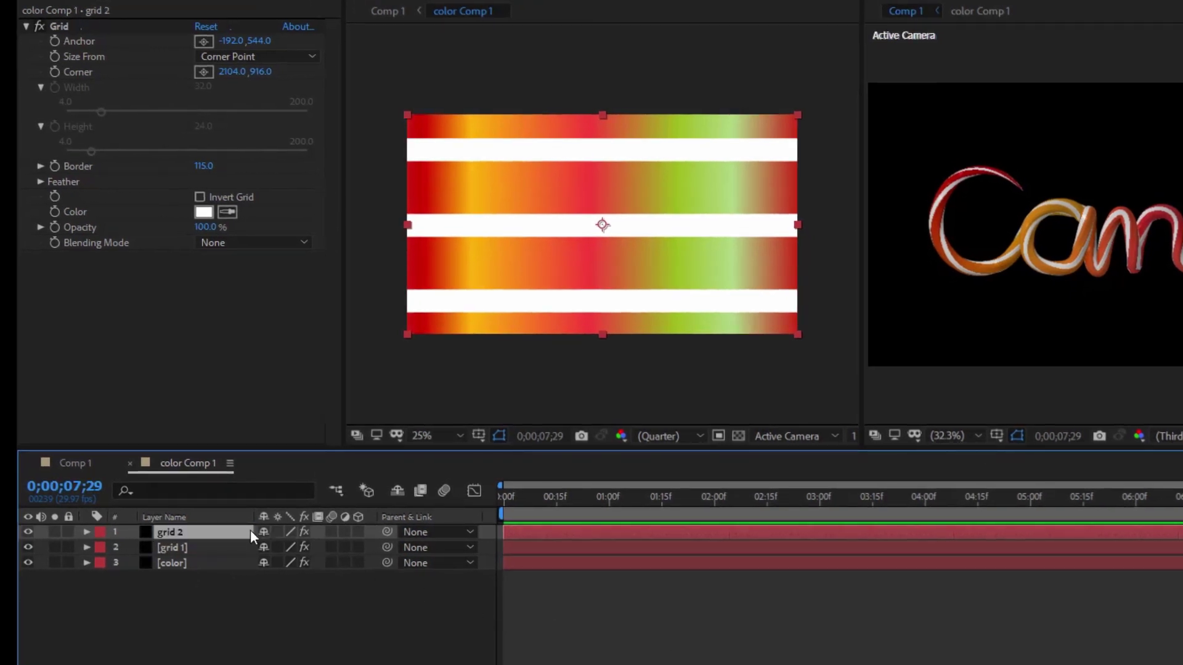
# Step: Squash and move grid 2 so its thin lines sit between the upper thick bands
pyautogui.moveTo(602, 115); pyautogui.dragTo(602, 180)
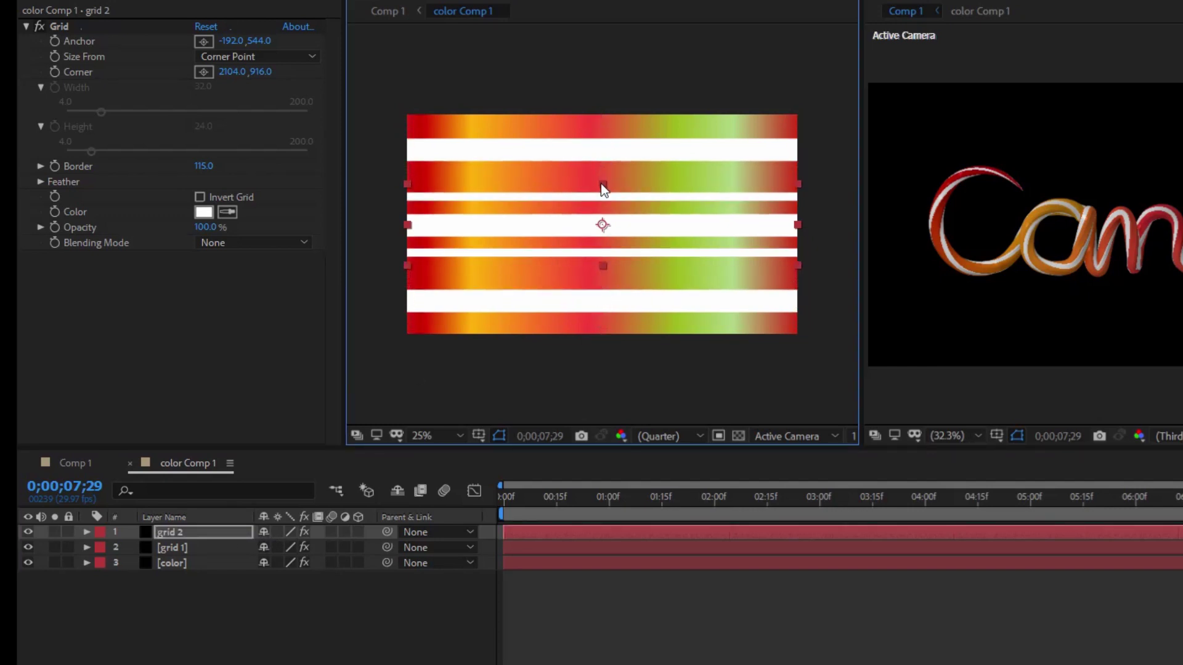
pyautogui.moveTo(603, 225); pyautogui.dragTo(604, 196)
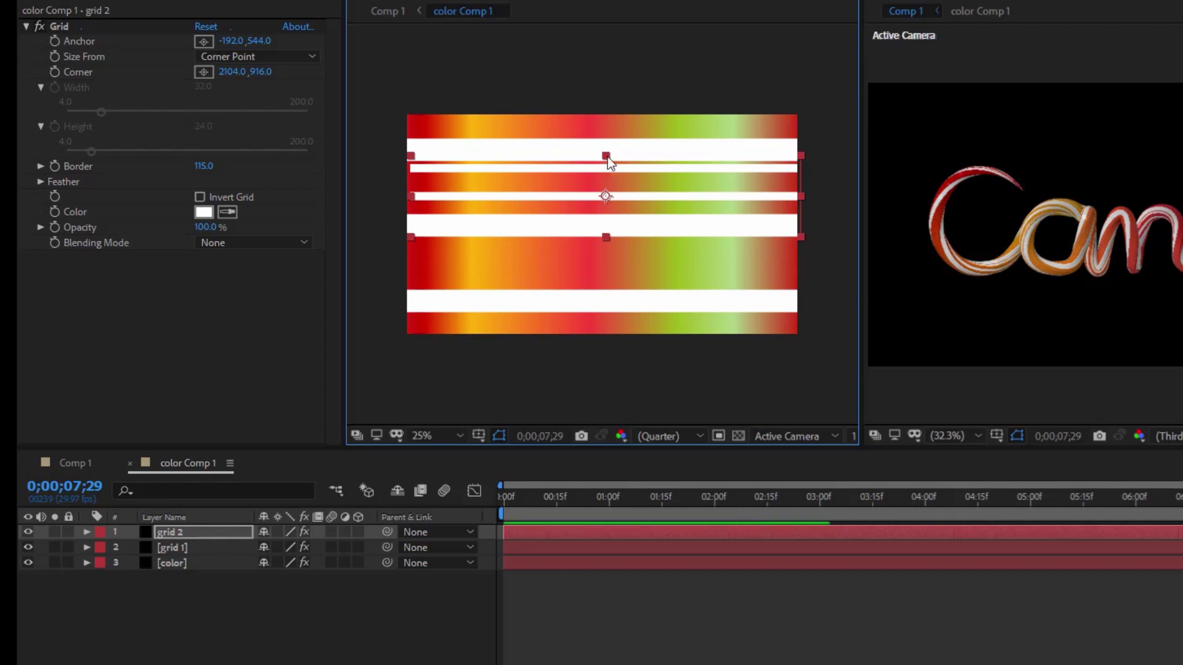
pyautogui.moveTo(607, 156)
pyautogui.mouseDown()
pyautogui.moveTo(605, 185)
pyautogui.moveTo(607, 168)
pyautogui.mouseUp()
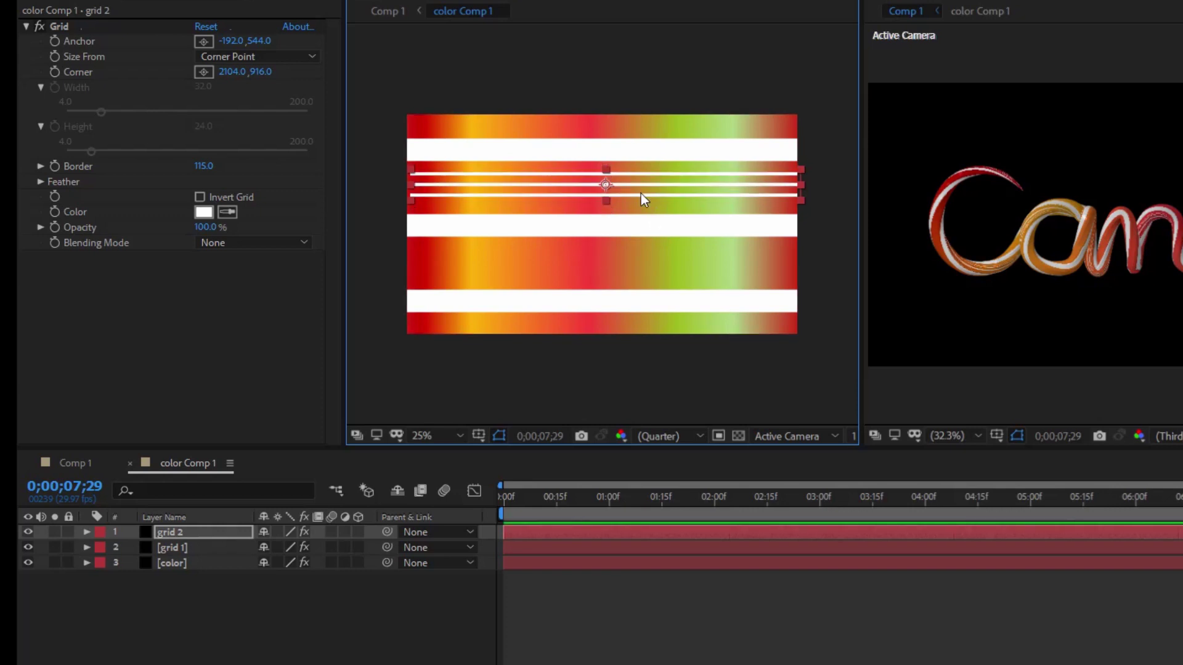
pyautogui.moveTo(606, 186); pyautogui.dragTo(603, 184)
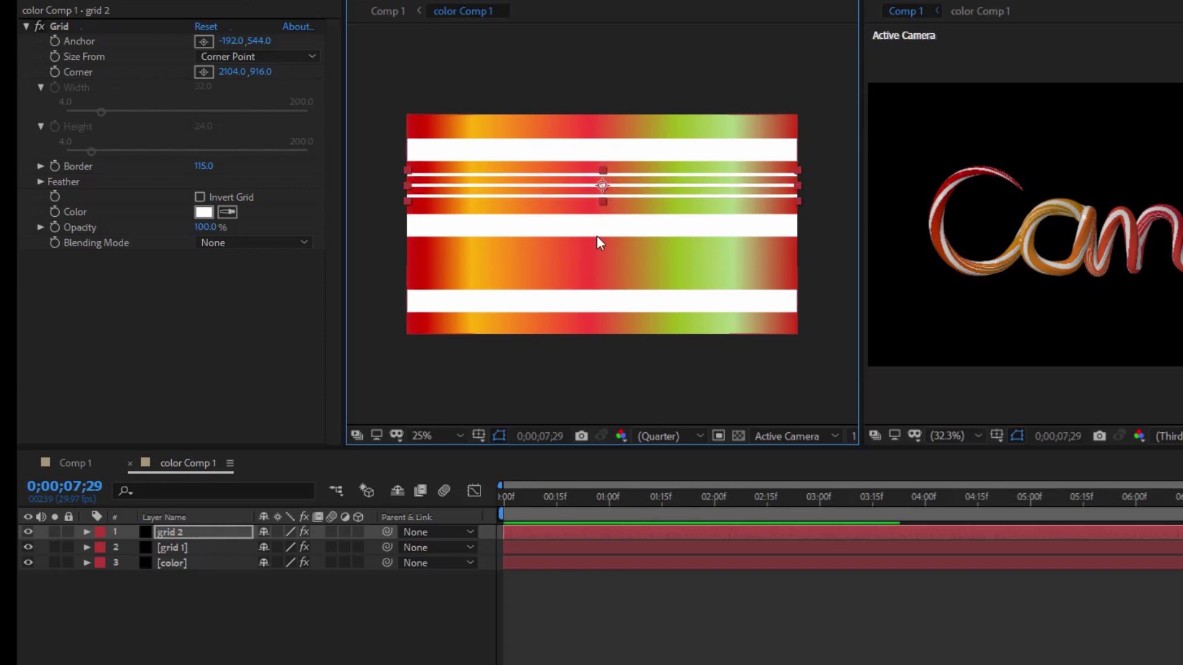
# Step: Enlarge grid 1's cells slightly to respace its thick stripes
pyautogui.click(173, 548)
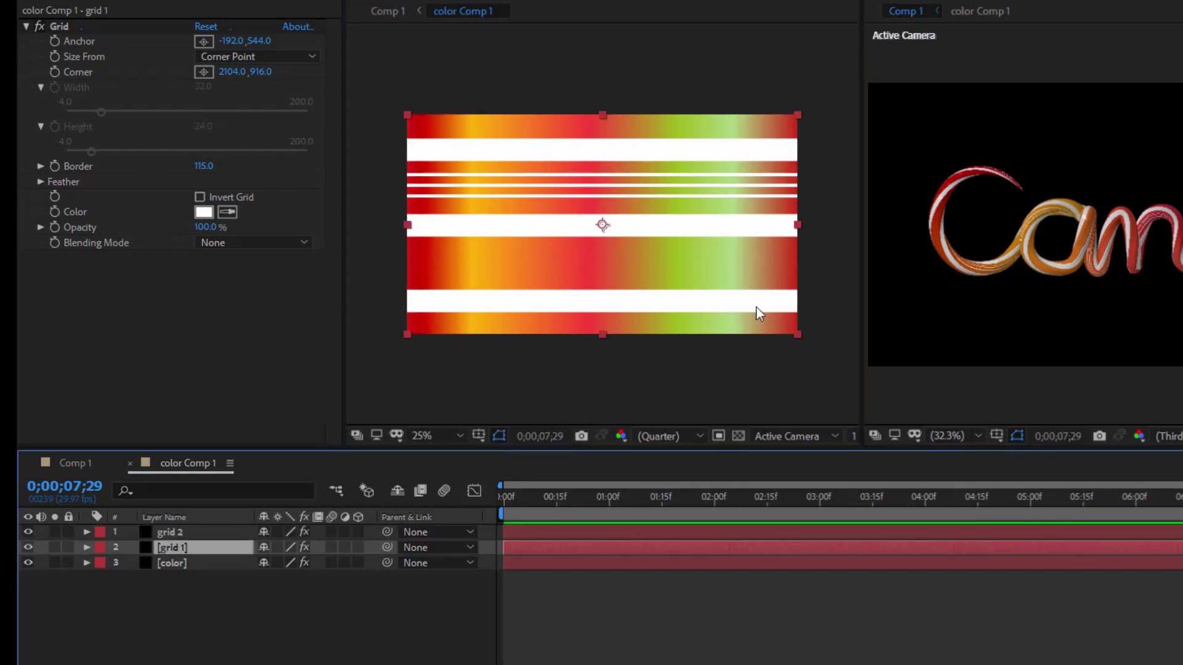
pyautogui.click(60, 26)
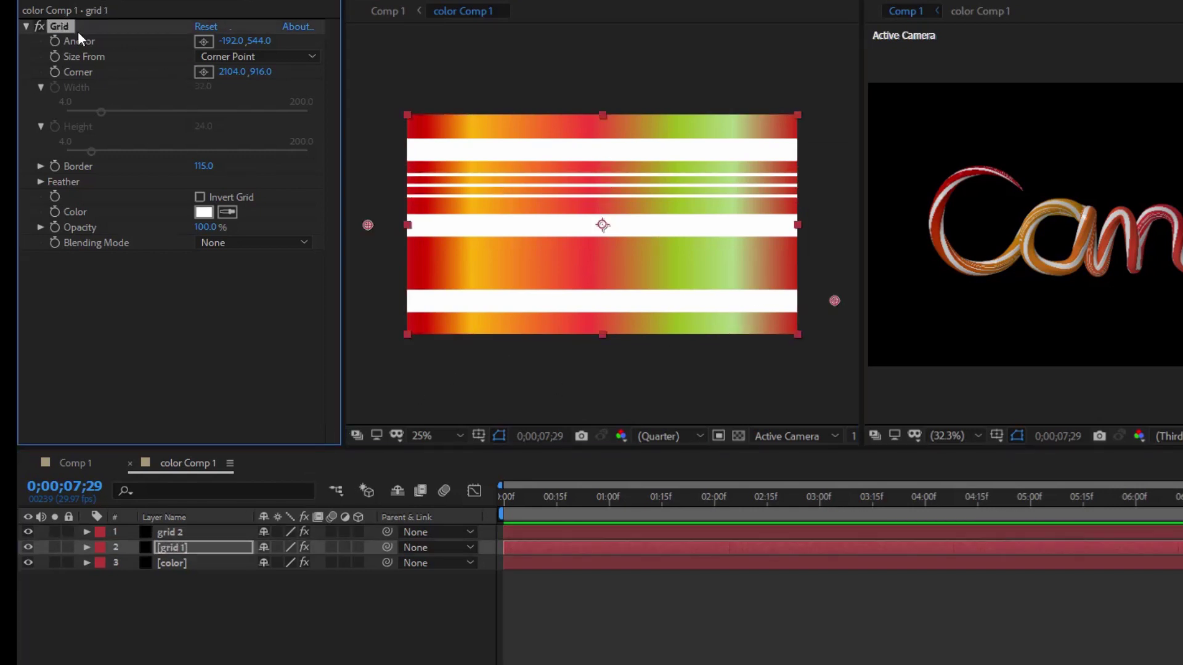
pyautogui.moveTo(835, 299); pyautogui.dragTo(834, 307)
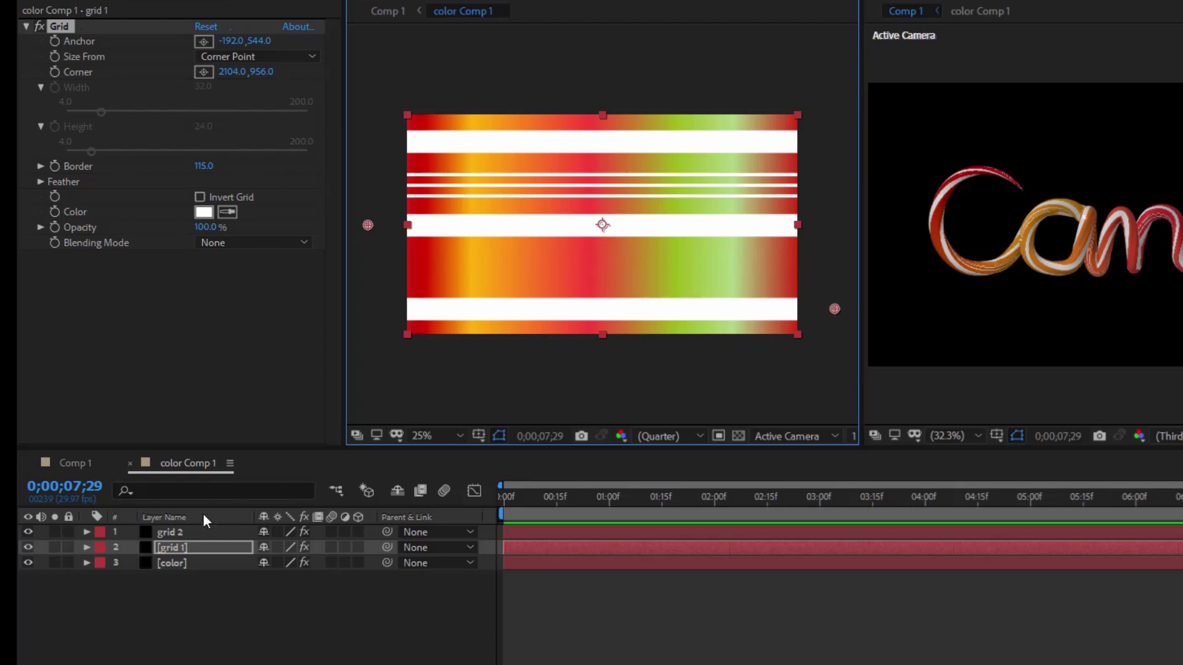
# Step: Adjust grid 2's anchor and line spacing, then raise its Border to 140
pyautogui.click(176, 532)
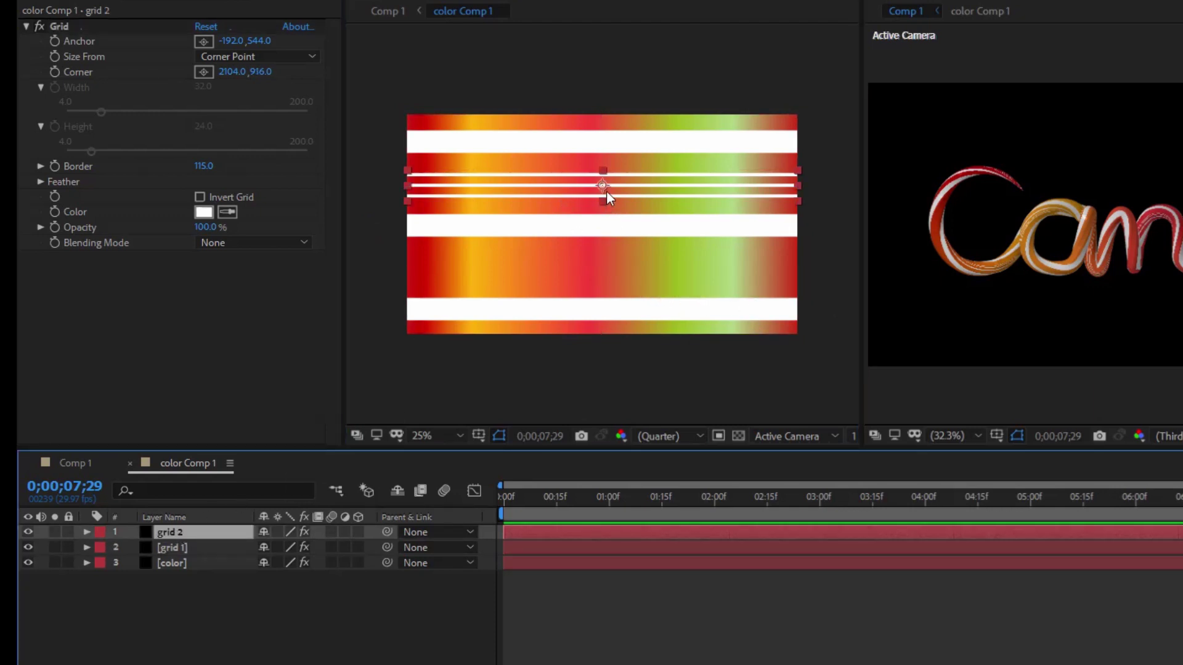
pyautogui.click(60, 26)
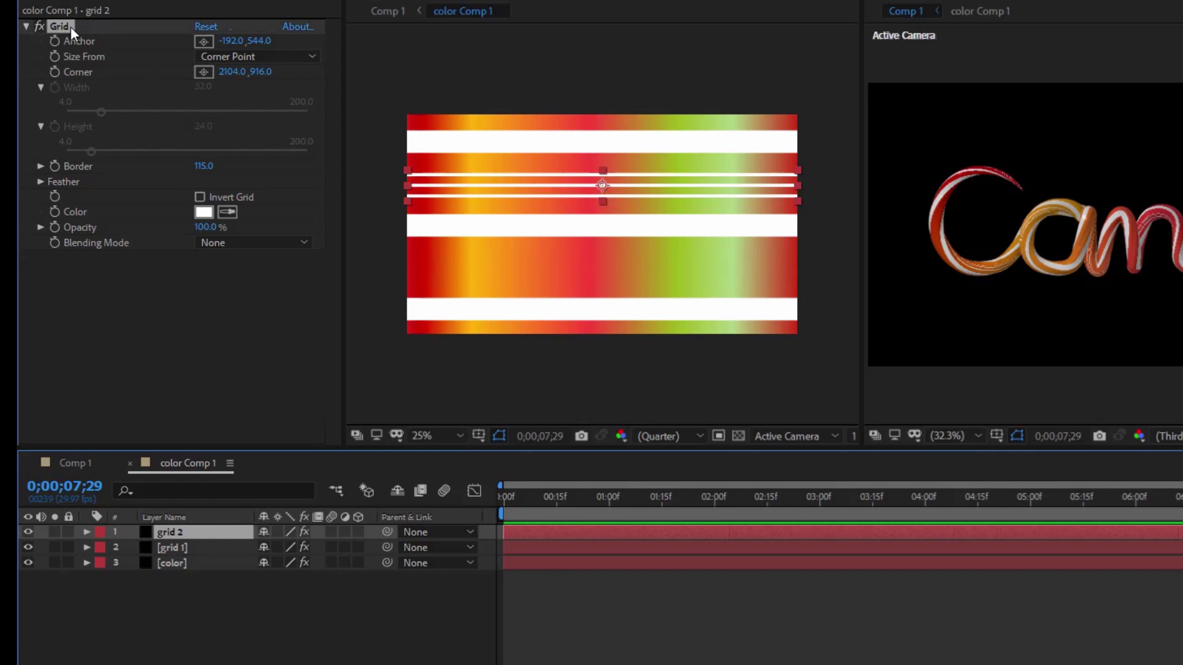
pyautogui.moveTo(835, 195); pyautogui.dragTo(838, 198)
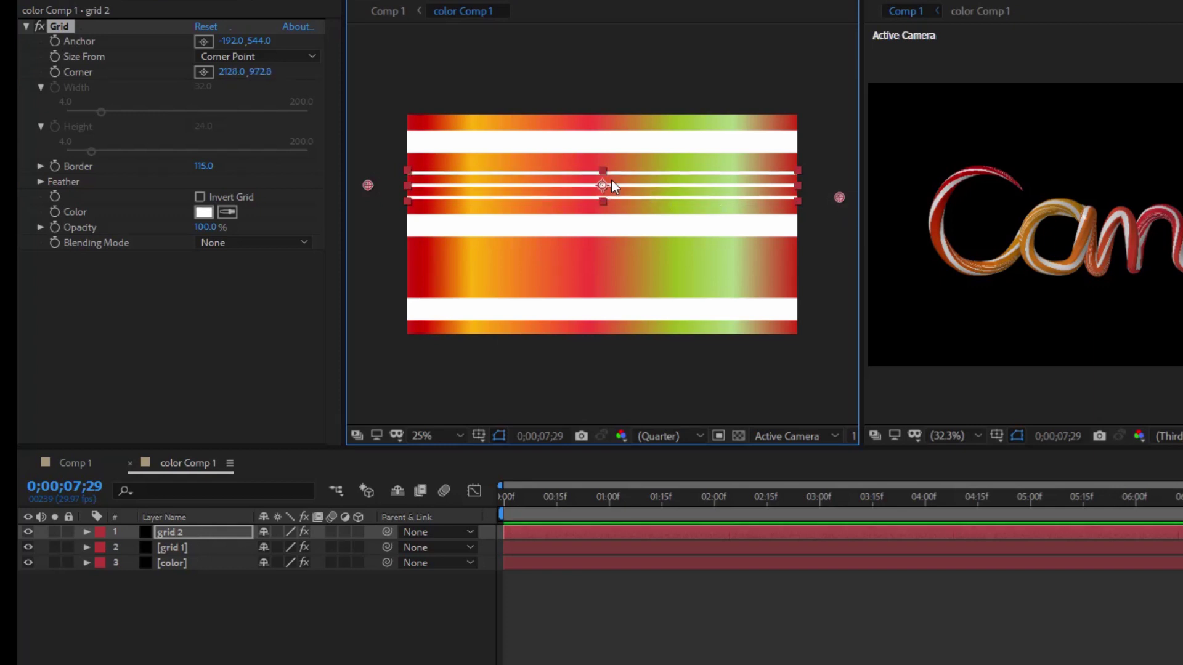
pyautogui.moveTo(367, 183); pyautogui.dragTo(372, 179)
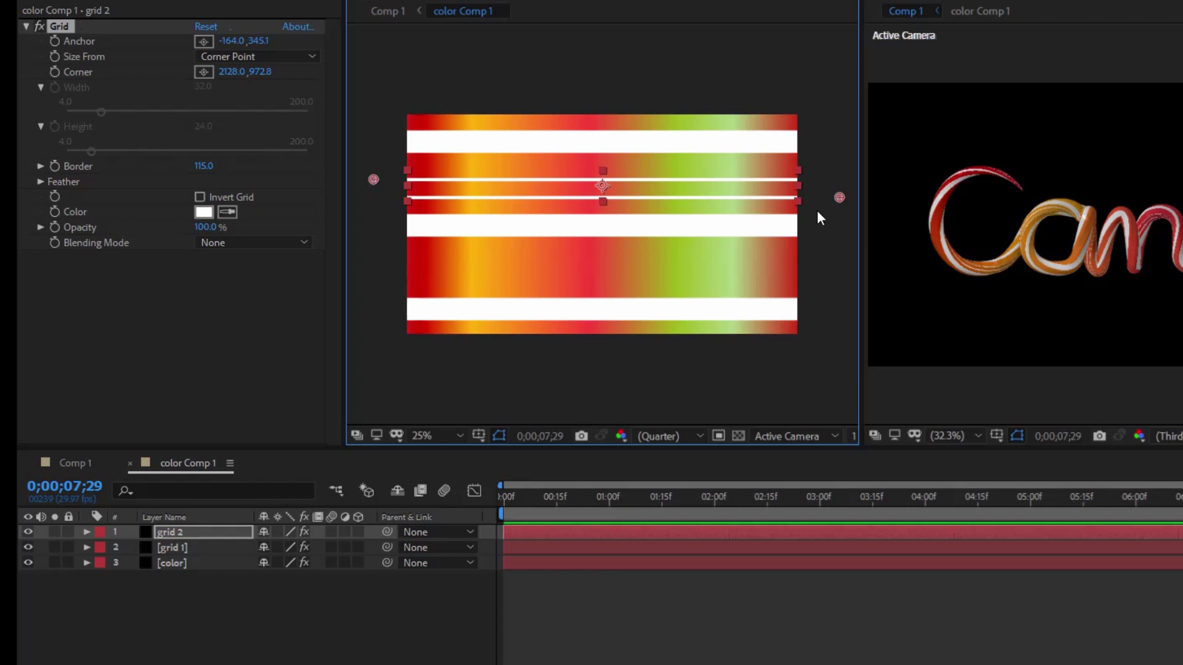
pyautogui.moveTo(836, 200); pyautogui.dragTo(838, 196)
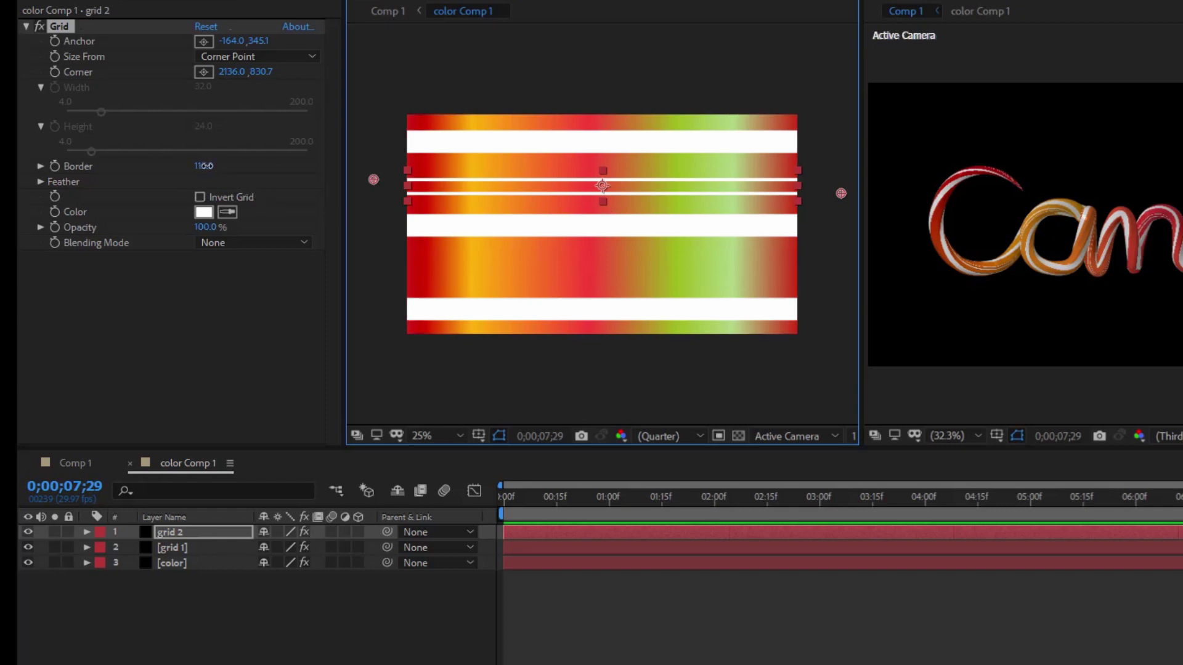
pyautogui.moveTo(204, 166); pyautogui.dragTo(225, 166)
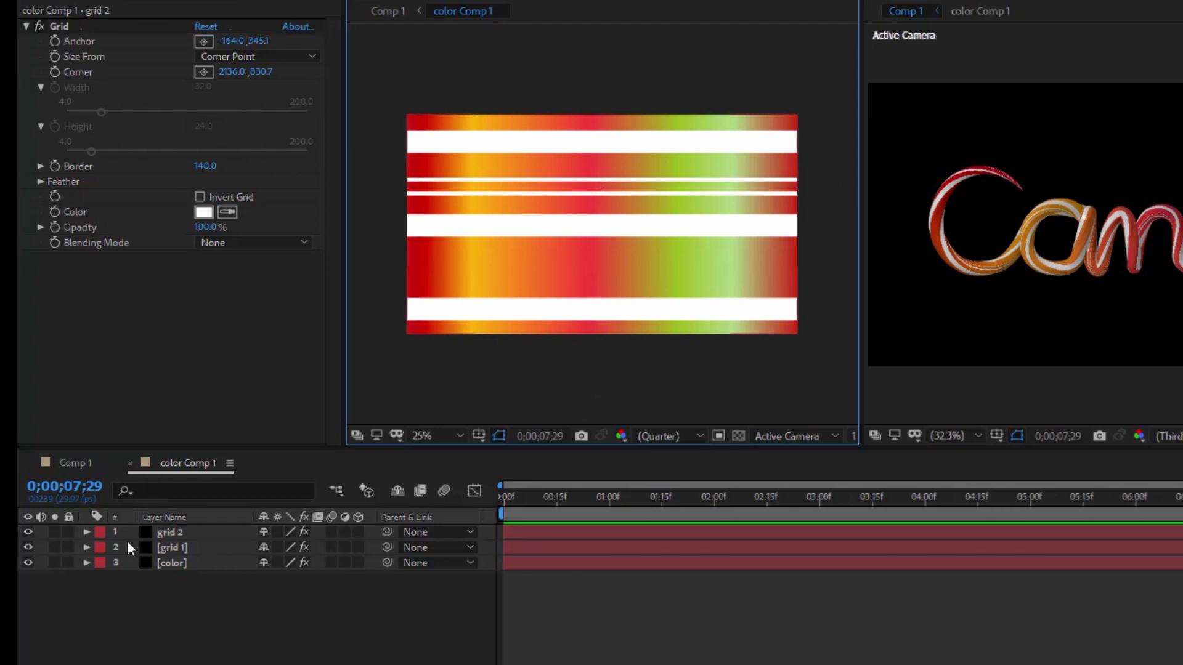
# Step: In Comp 1, apply Fast Blur (Legacy) to color Comp 1 via a 'fast' search, with Blurriness 0
pyautogui.click(80, 463)
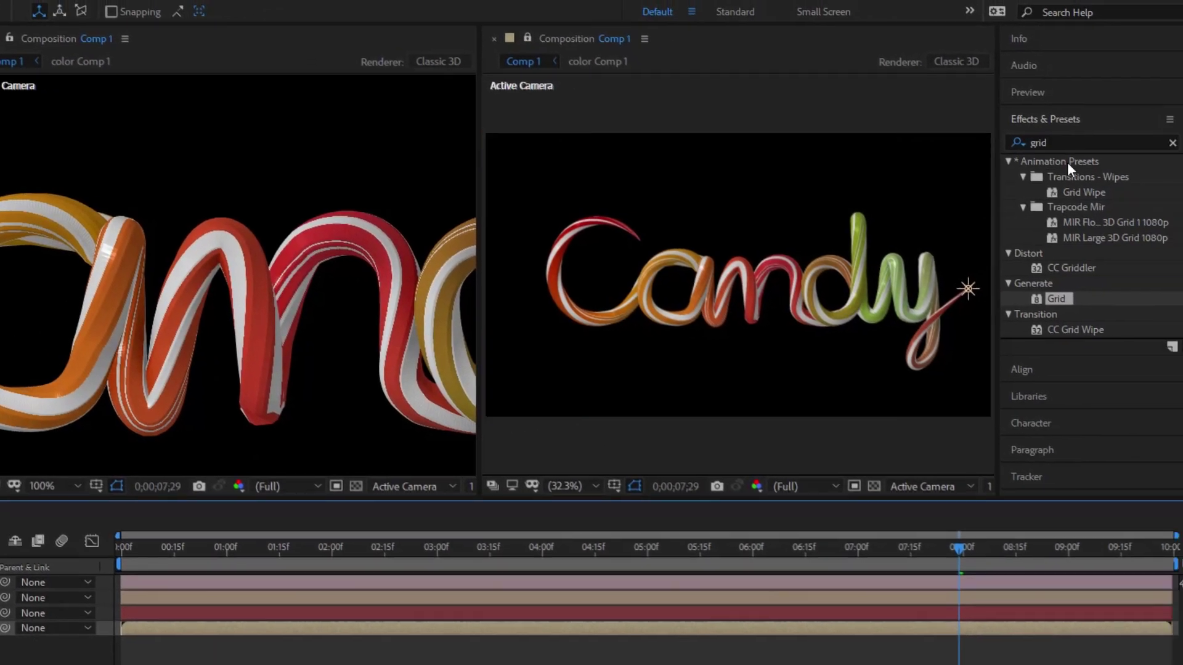
pyautogui.click(1172, 142)
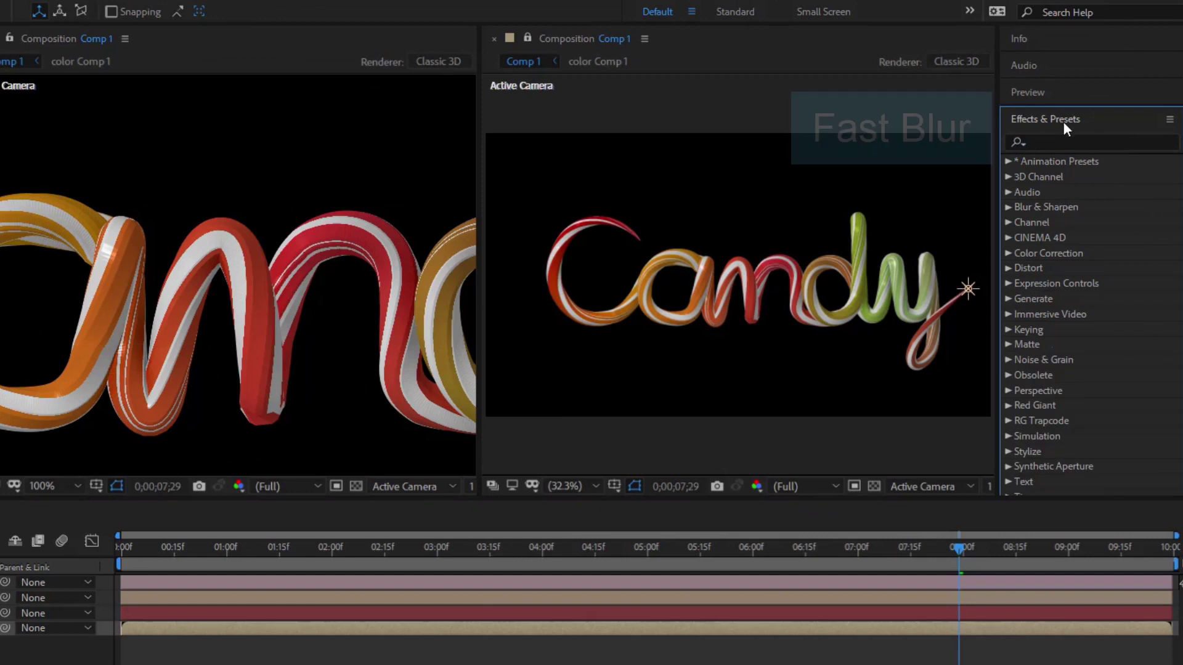
pyautogui.click(1081, 141)
pyautogui.write('fast')
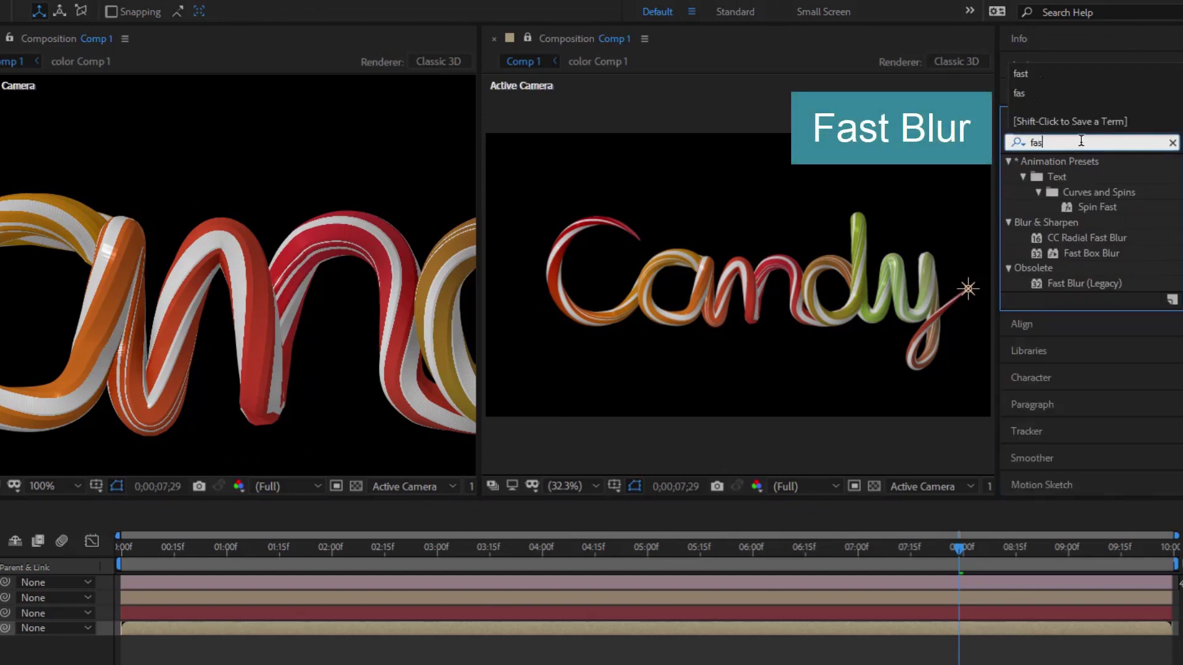
pyautogui.moveTo(1074, 284)
pyautogui.mouseDown()
pyautogui.moveTo(169, 597)
pyautogui.moveTo(194, 596)
pyautogui.mouseUp()
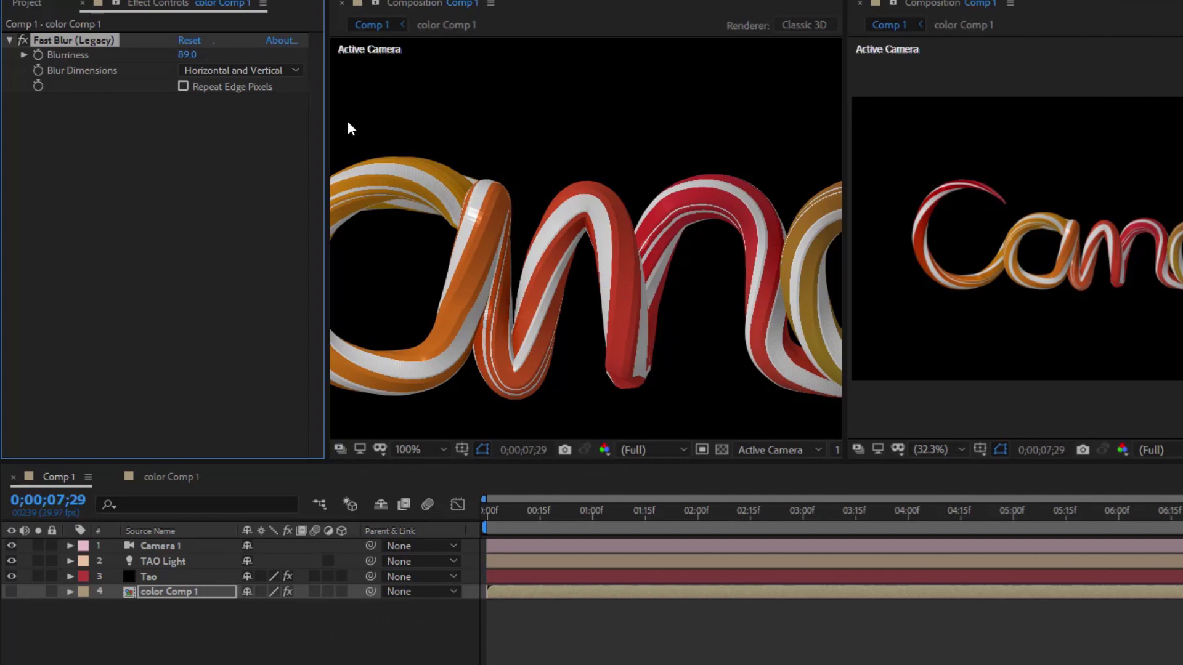
pyautogui.moveTo(179, 57); pyautogui.dragTo(187, 56)
pyautogui.click(187, 55)
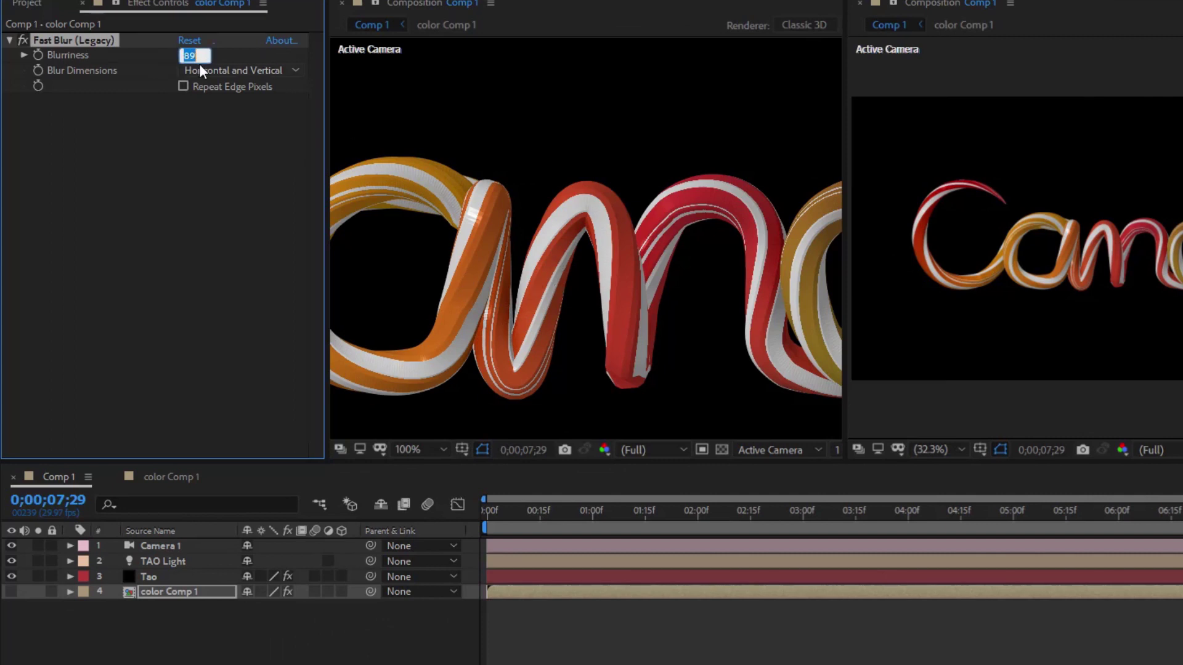
pyautogui.write('0')
pyautogui.press('Return')
pyautogui.click(169, 592)
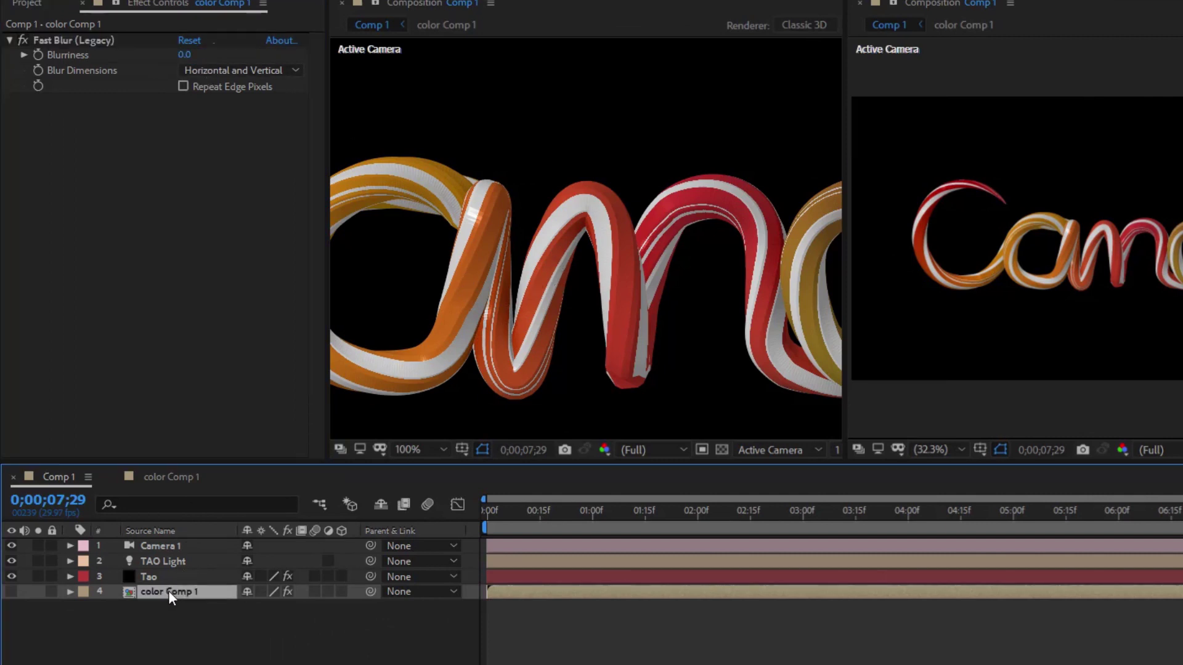
# Step: Pre-compose the color Comp 1 layer into a new precomp, color Comp 2
pyautogui.rightClick(169, 591)
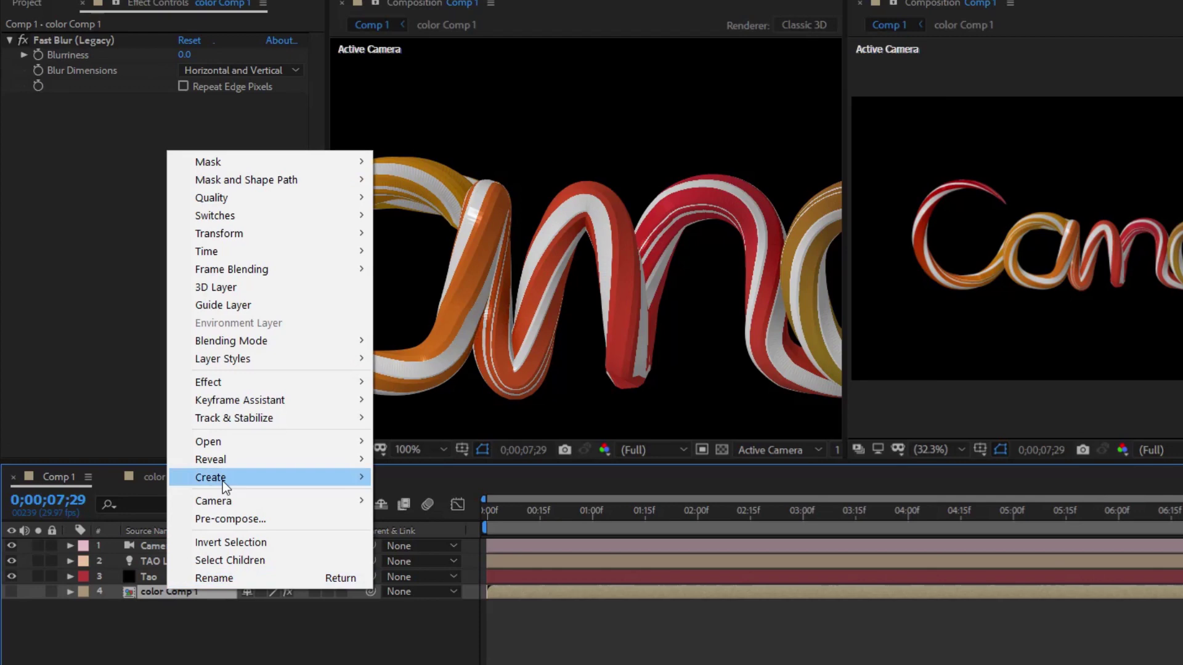
pyautogui.click(219, 522)
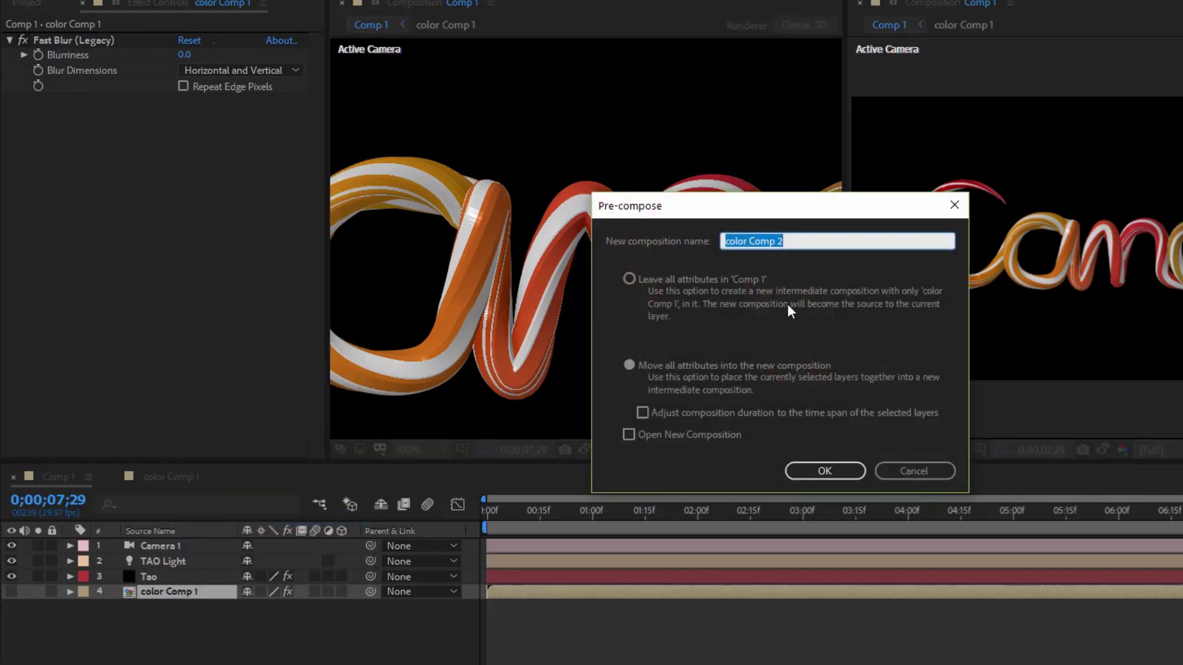
pyautogui.click(816, 470)
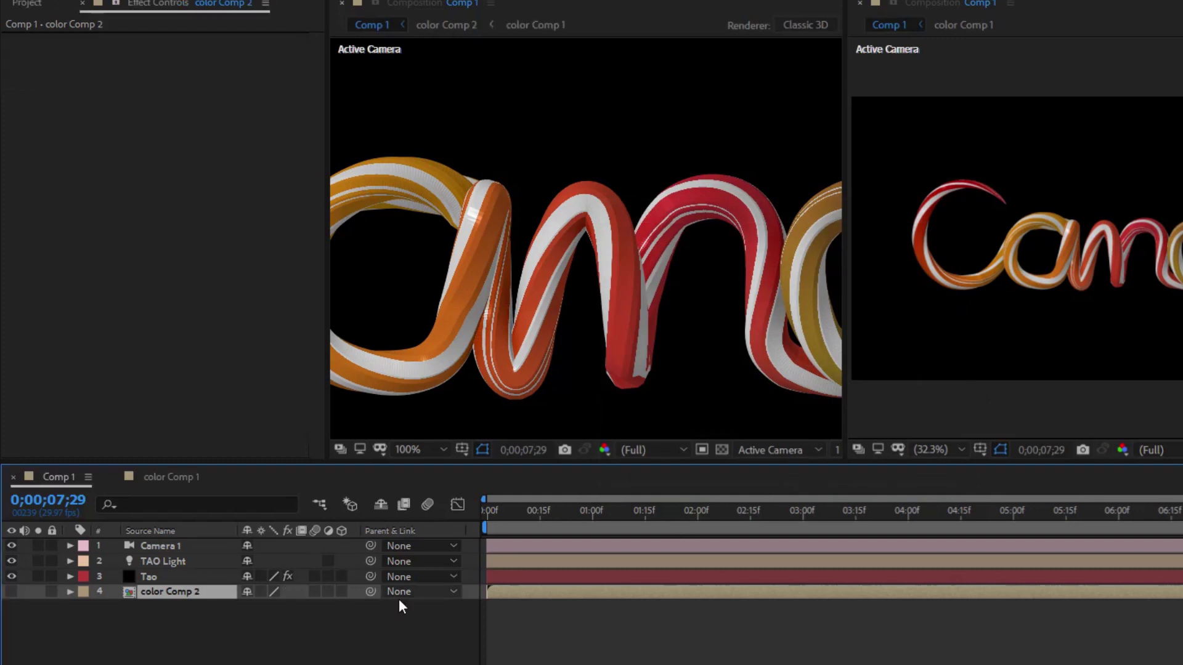
# Step: Inside color Comp 2, raise the stripe layer's Fast Blur Blurriness to 29
pyautogui.doubleClick(165, 594)
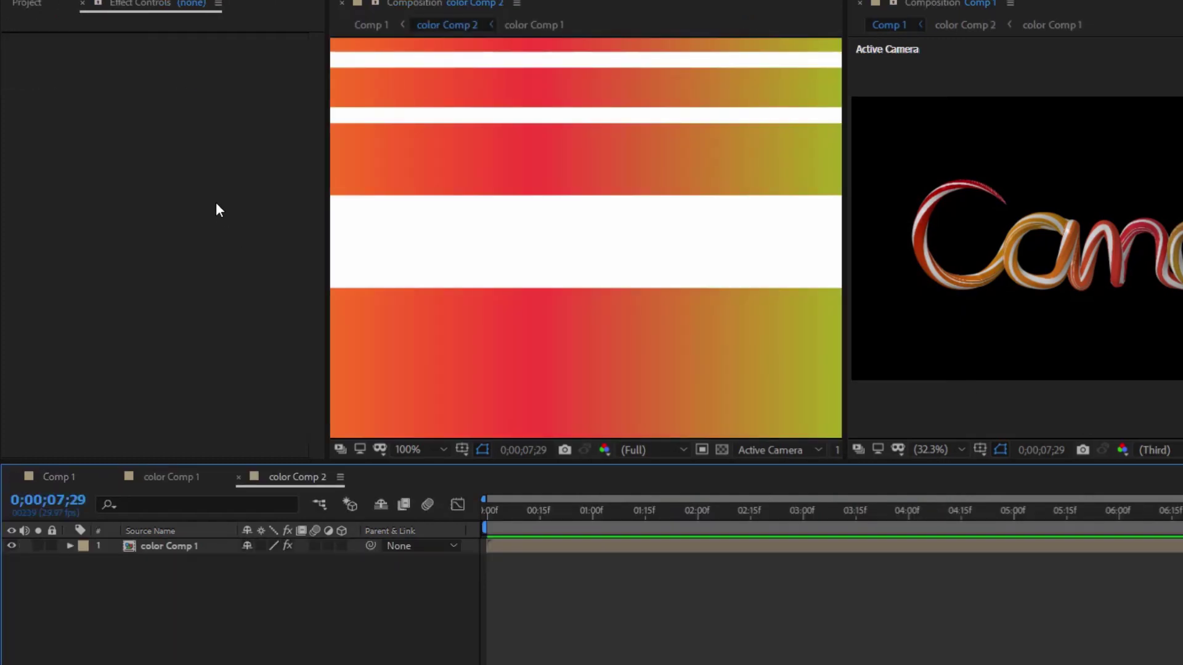
pyautogui.click(157, 544)
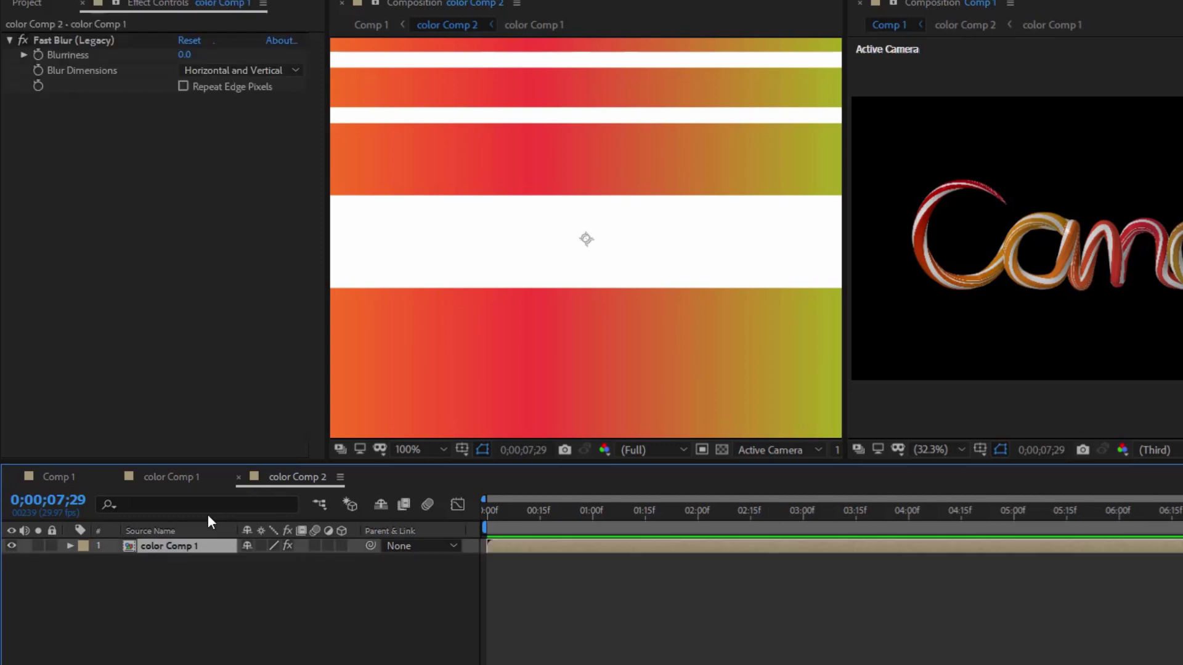
pyautogui.scroll(4, 1059, 278)
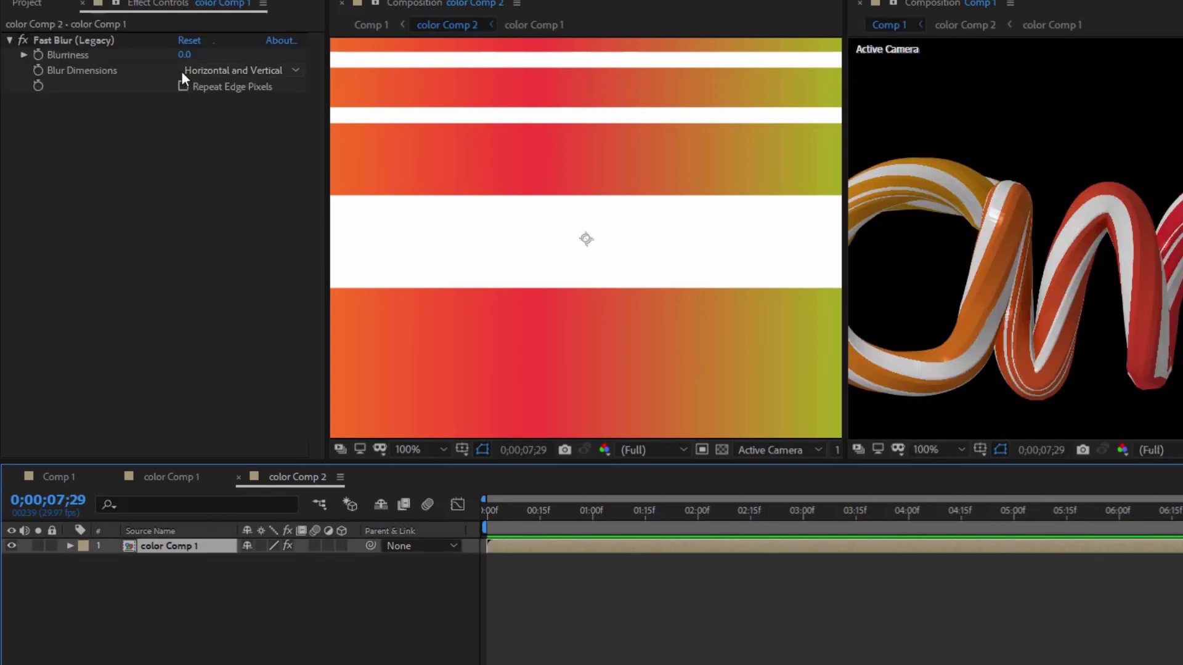
pyautogui.moveTo(185, 54); pyautogui.dragTo(211, 57)
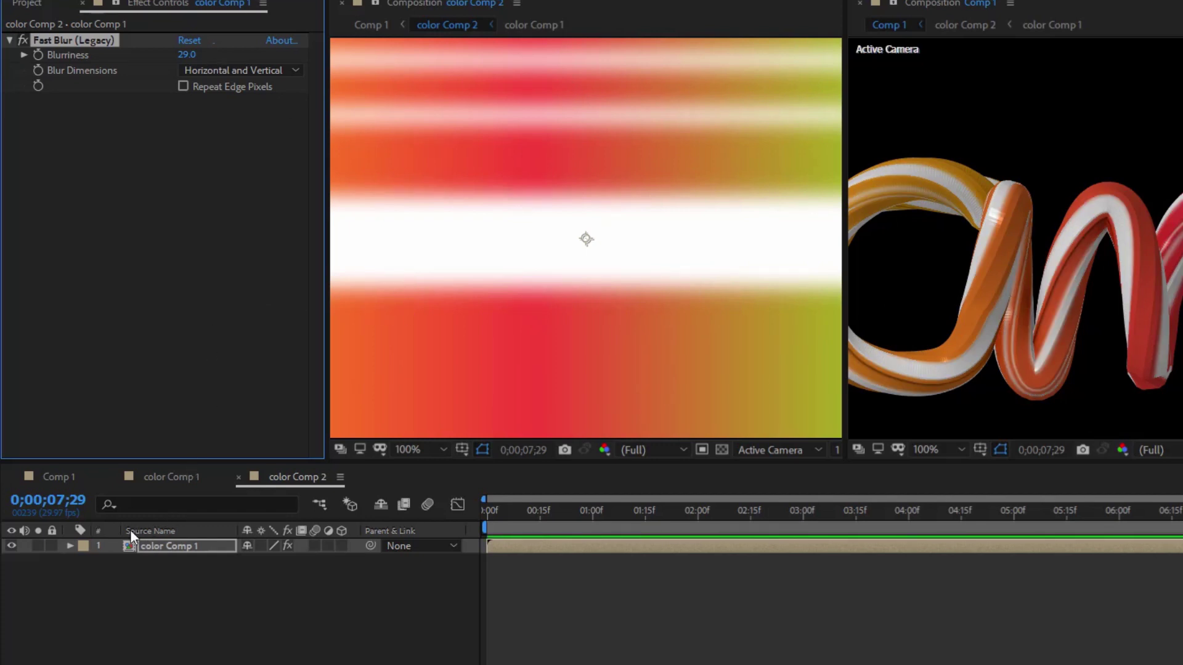
pyautogui.click(61, 476)
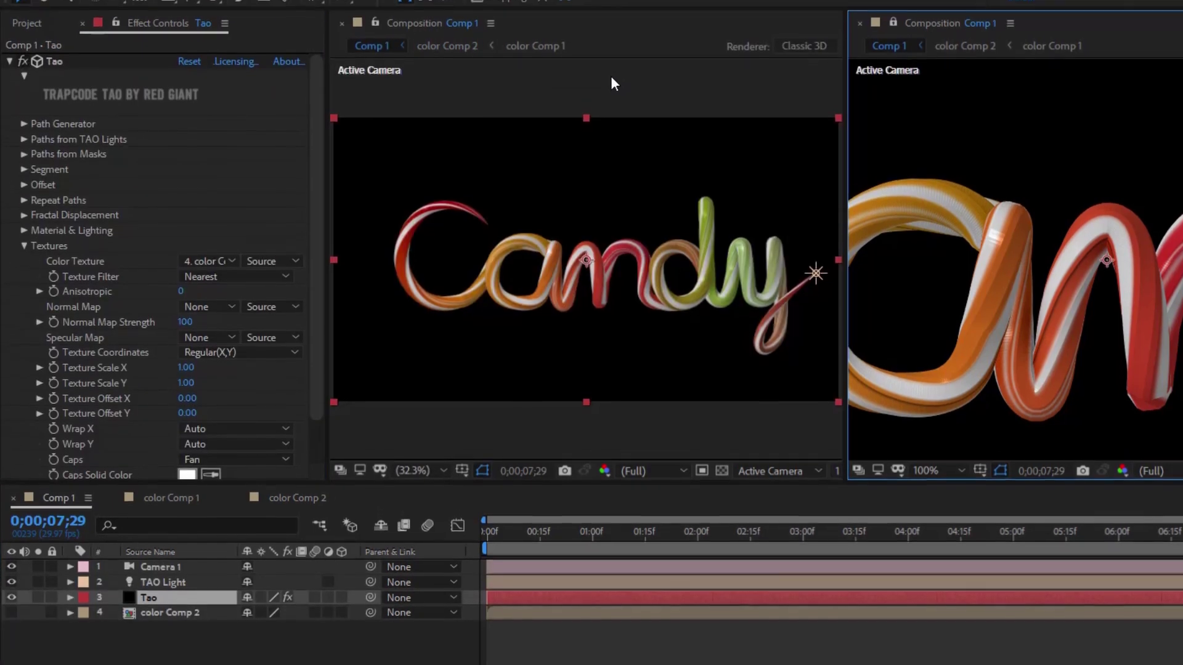
# Step: Close the extra Comp 1 viewer and expand Tao's Material & Lighting settings
pyautogui.click(612, 80)
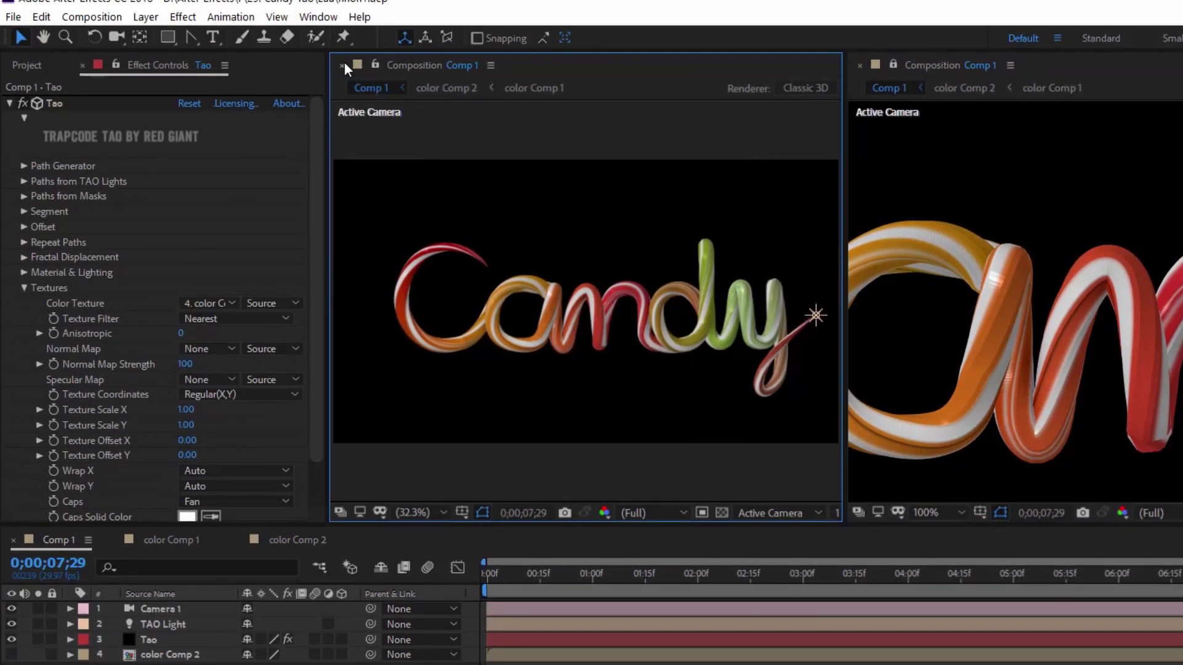
pyautogui.click(341, 64)
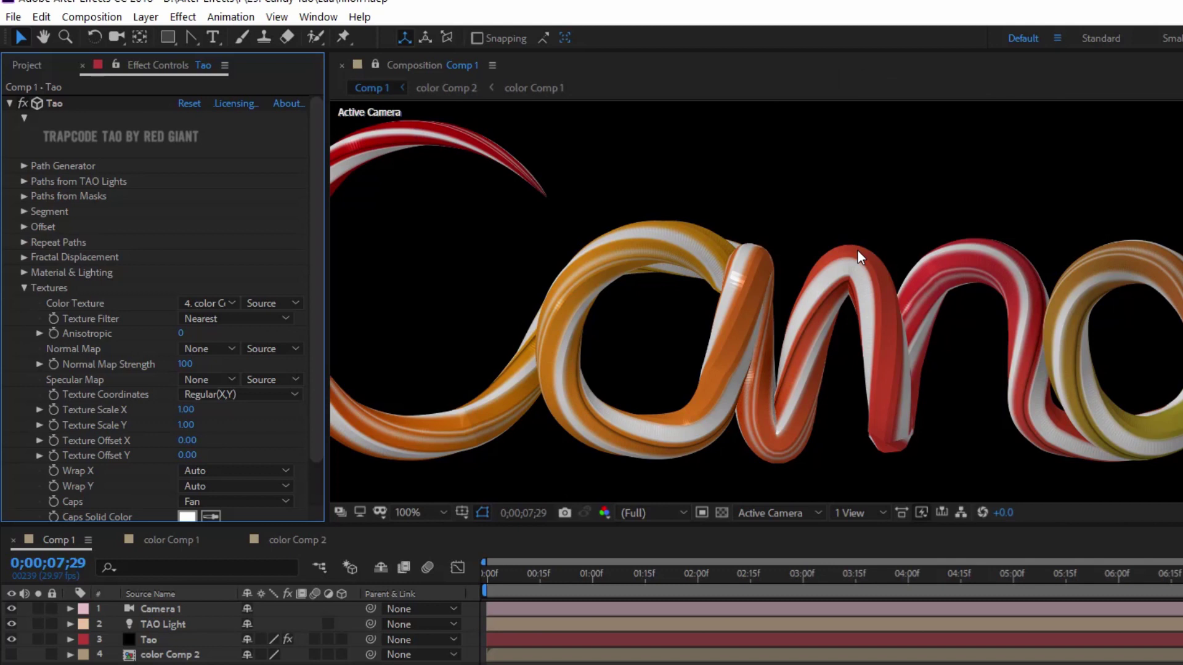
pyautogui.click(24, 288)
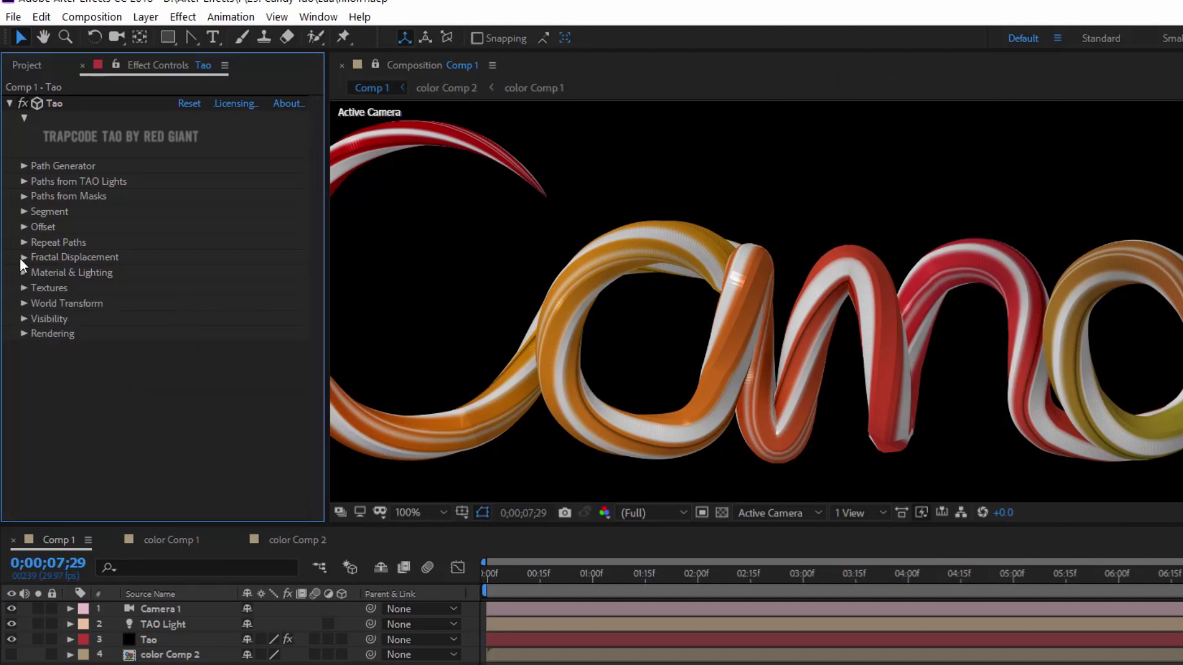
pyautogui.click(23, 258)
pyautogui.click(24, 257)
pyautogui.click(24, 272)
pyautogui.scroll(-2, 841, 321)
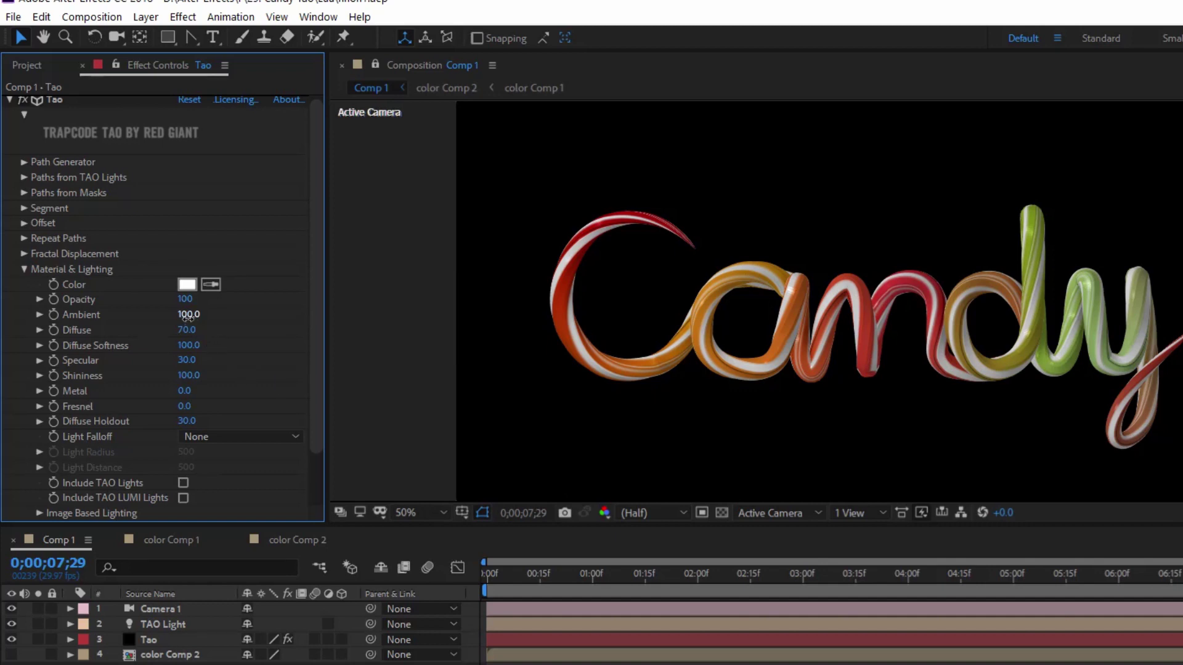
# Step: Lower Ambient and Diffuse slightly, try Opacity 80 then restore 100, and raise Metal to about 12
pyautogui.moveTo(186, 318); pyautogui.dragTo(182, 318)
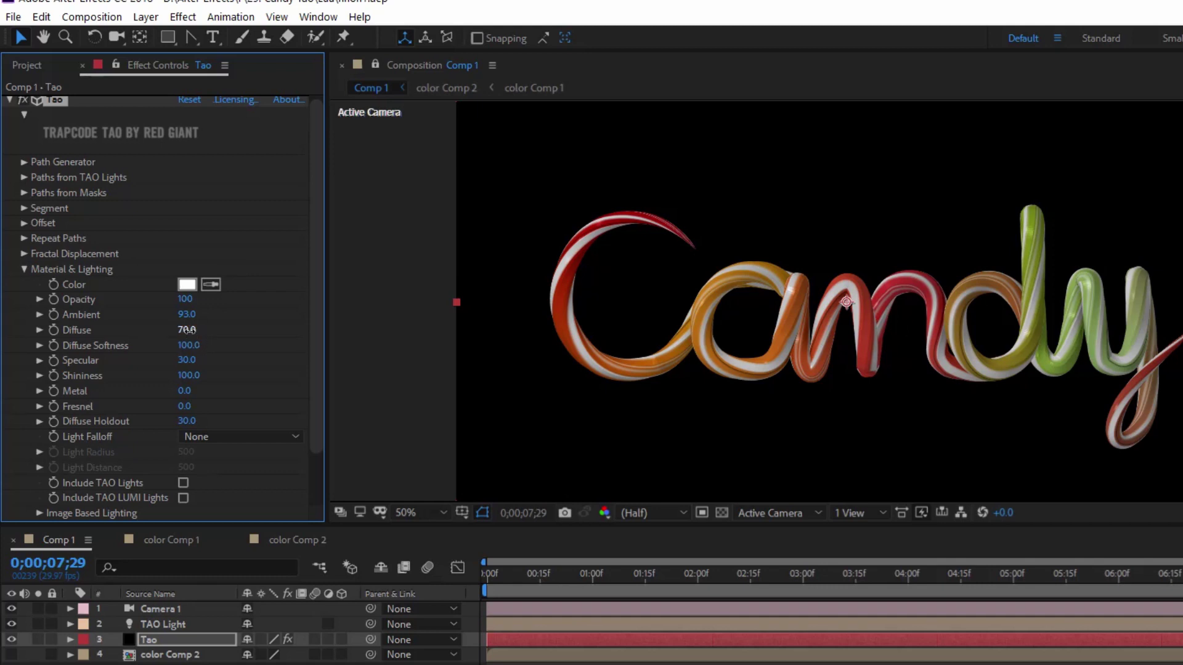
pyautogui.moveTo(187, 330); pyautogui.dragTo(179, 330)
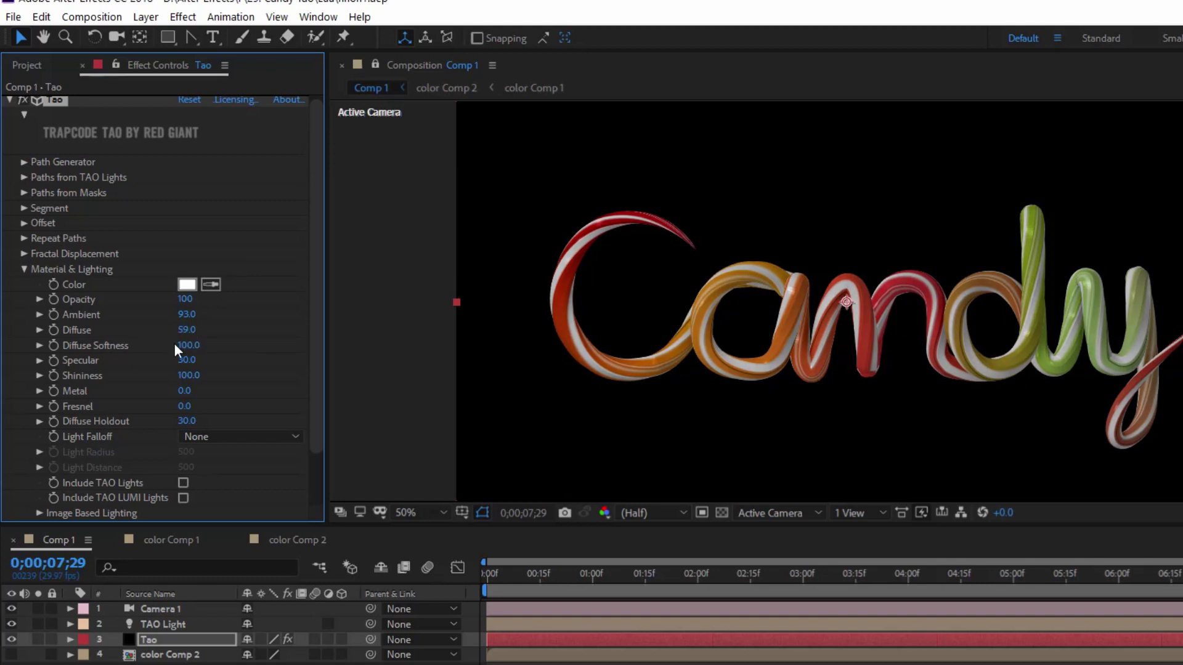
pyautogui.click(185, 299)
pyautogui.write('80')
pyautogui.press('Return')
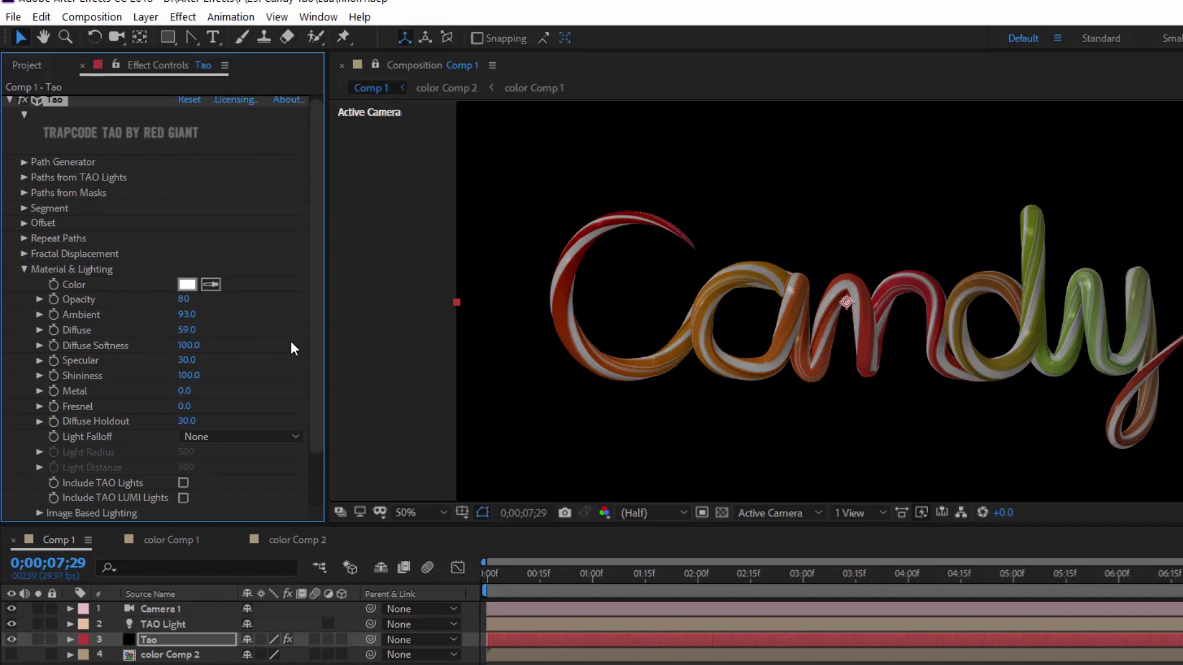
pyautogui.click(185, 300)
pyautogui.write('100')
pyautogui.press('Return')
pyautogui.moveTo(184, 391); pyautogui.dragTo(193, 392)
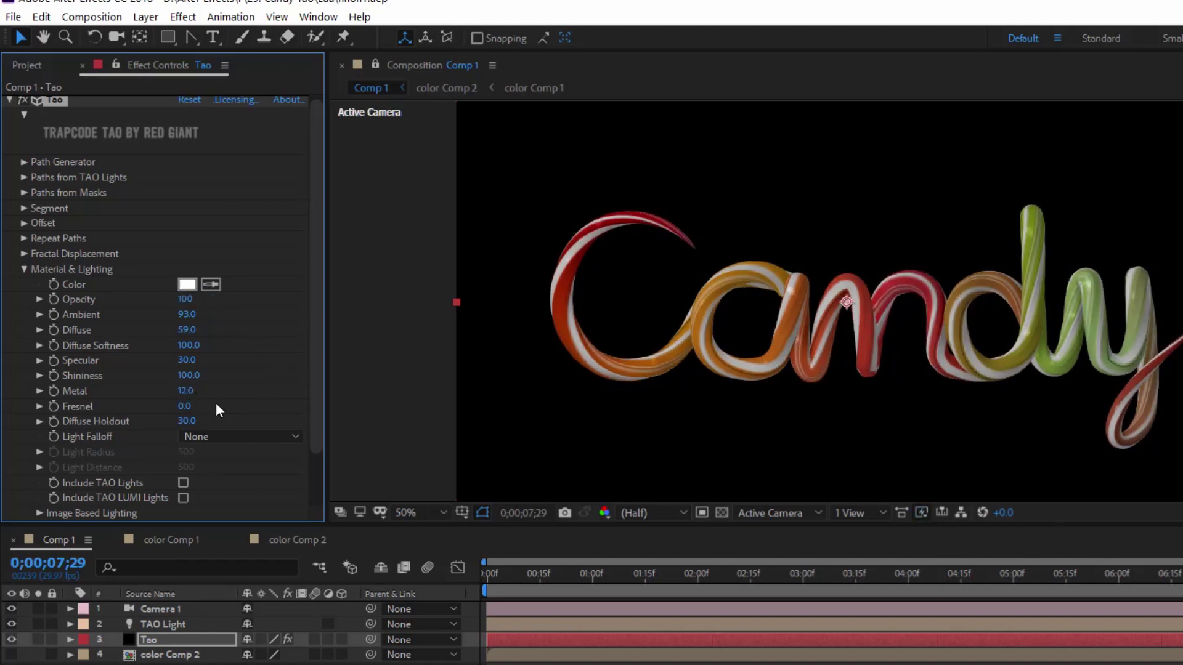
pyautogui.moveTo(184, 391); pyautogui.dragTo(192, 410)
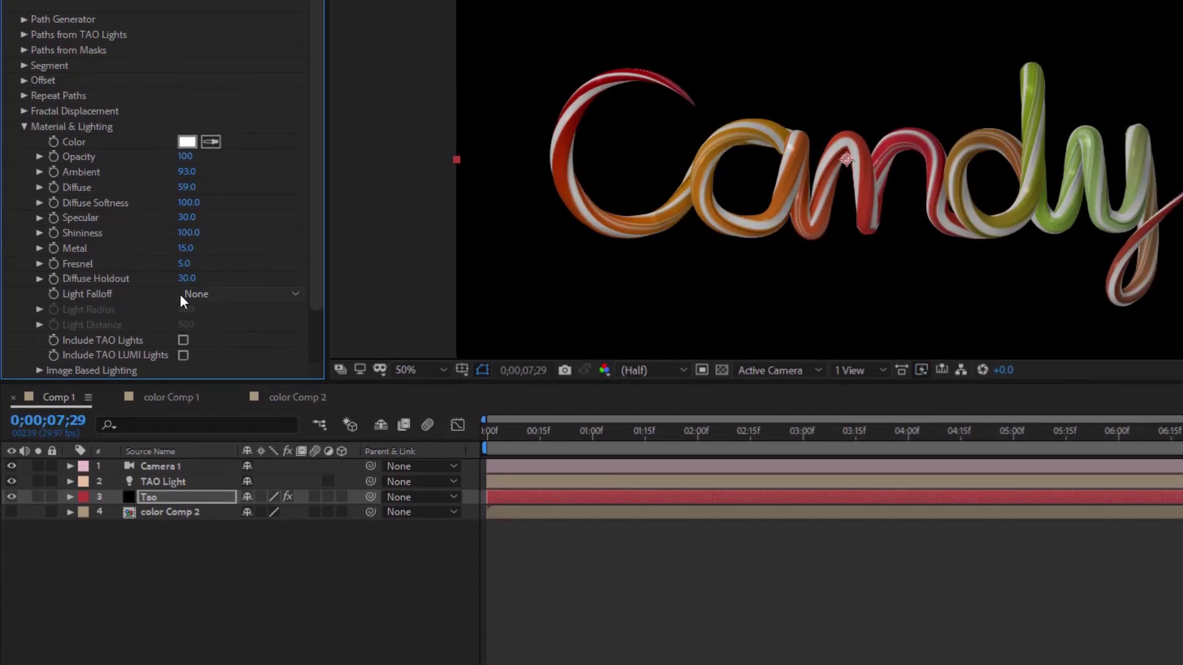
# Step: Create a new solid named 'background' and move it below all other layers
pyautogui.rightClick(175, 586)
pyautogui.moveTo(212, 413)
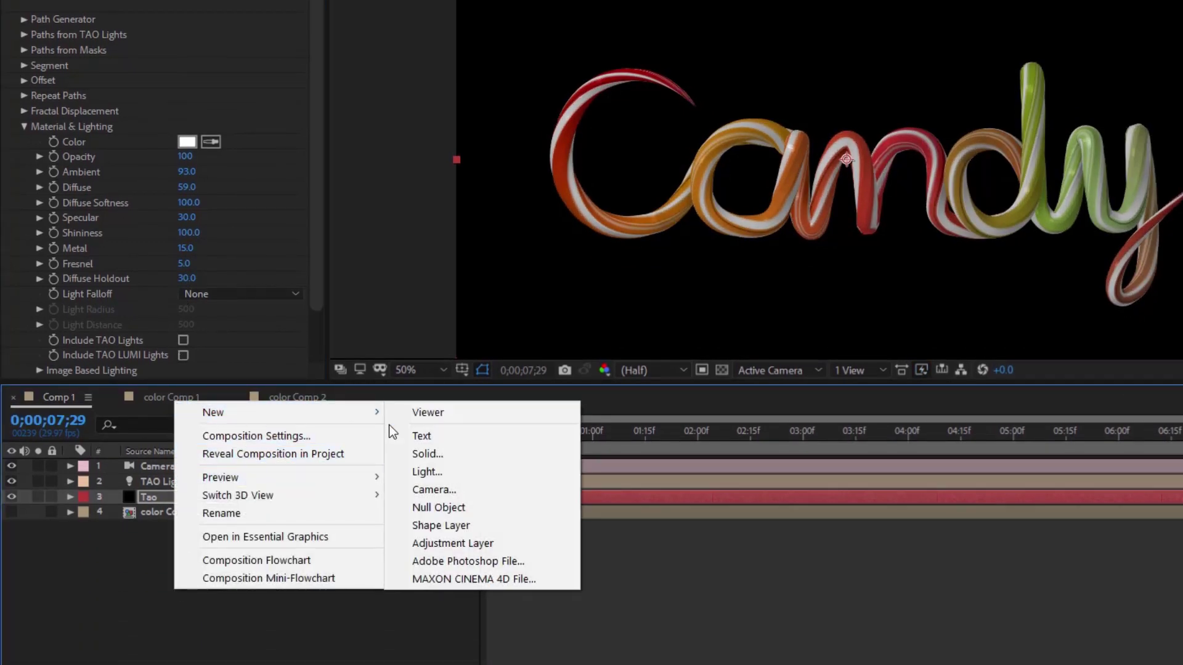
pyautogui.click(431, 454)
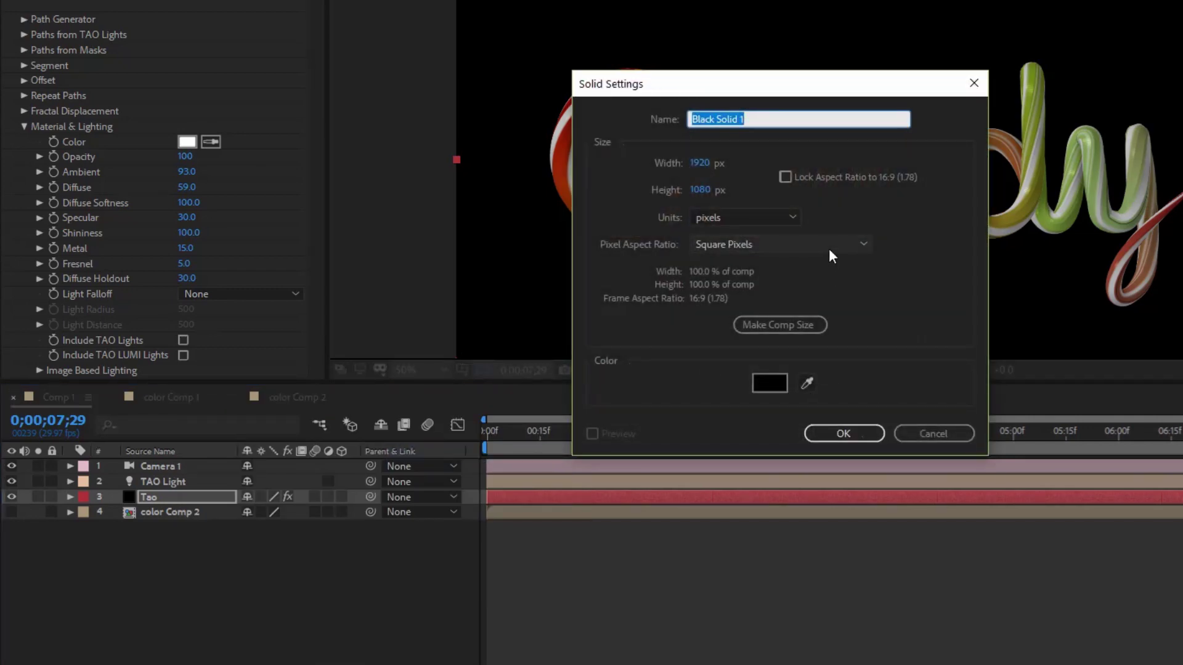
pyautogui.write('backgrou')
pyautogui.write('nd')
pyautogui.press('Return')
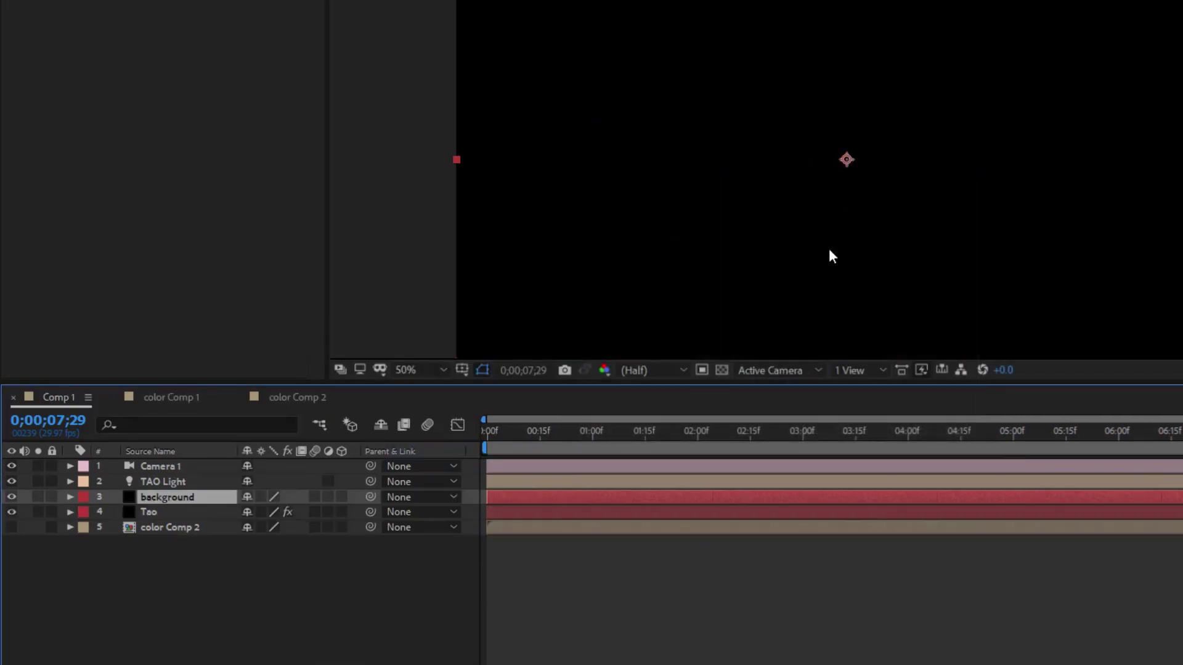
pyautogui.moveTo(197, 497); pyautogui.dragTo(194, 542)
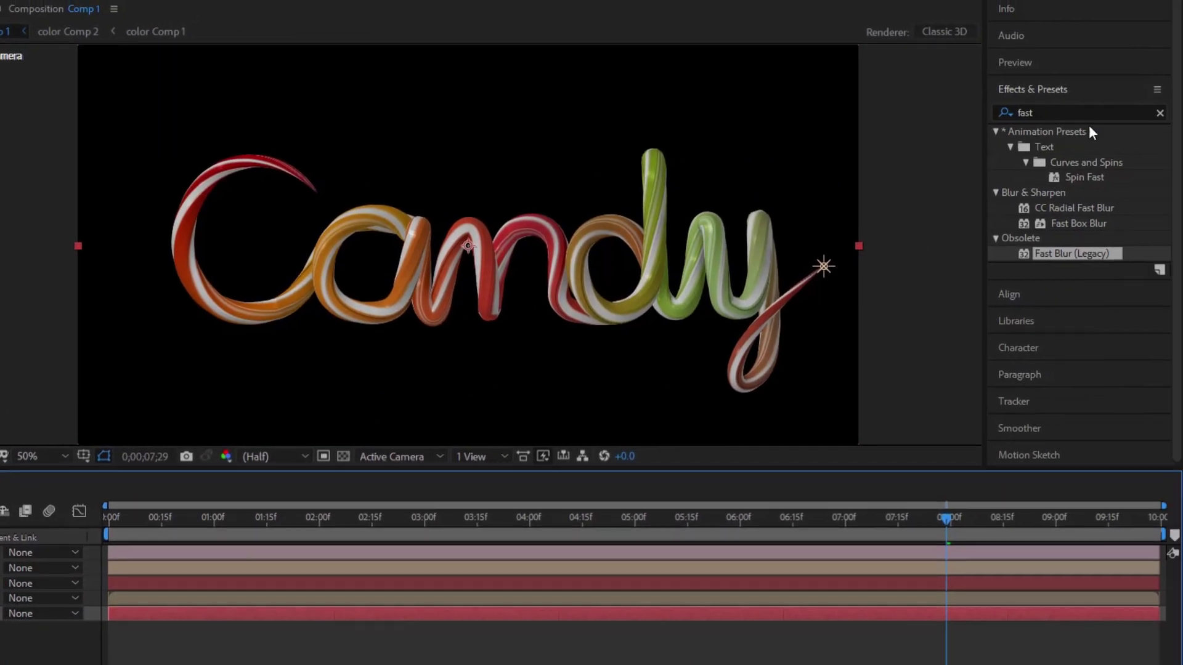
# Step: Search effects for 'ramp' and apply Gradient Ramp to the background layer
pyautogui.click(1160, 112)
pyautogui.click(1119, 112)
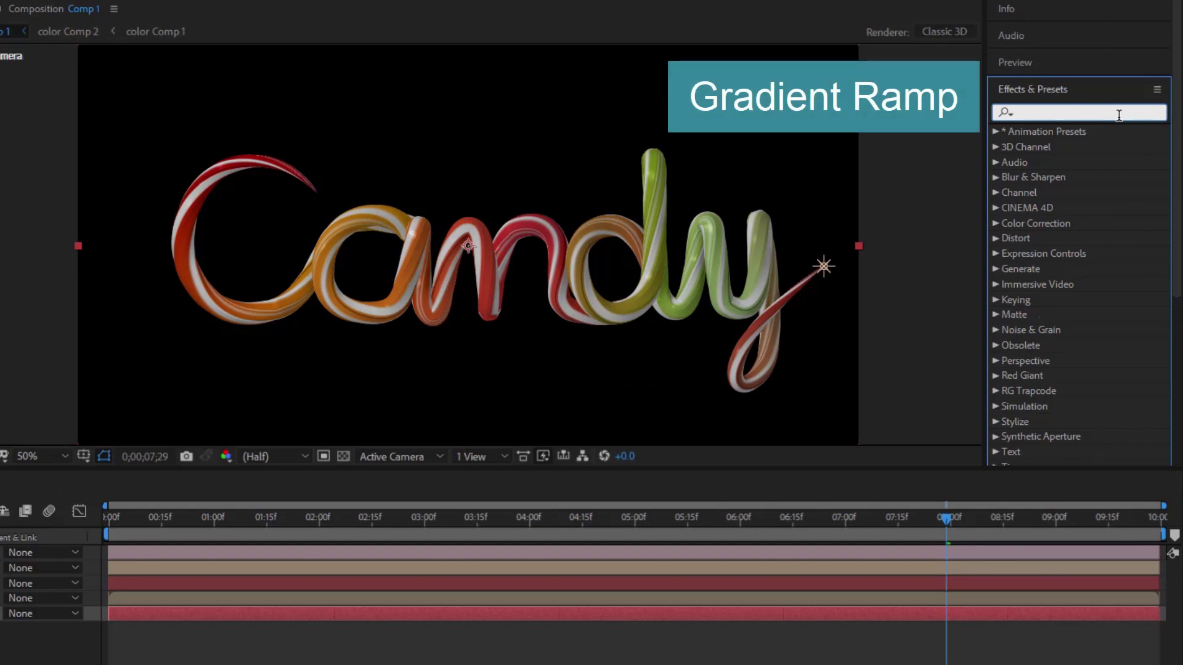
pyautogui.write('ramp')
pyautogui.moveTo(1083, 146); pyautogui.dragTo(208, 553)
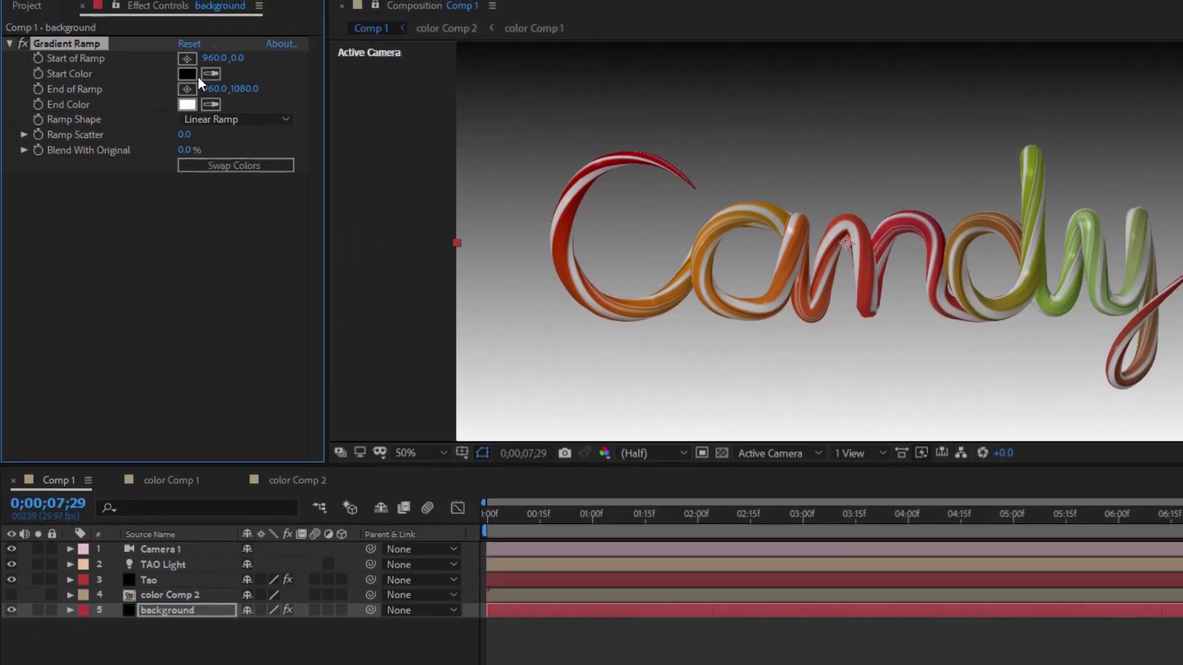
# Step: Set the ramp start to the frame centre, make it Radial, and begin picking the end point
pyautogui.click(187, 49)
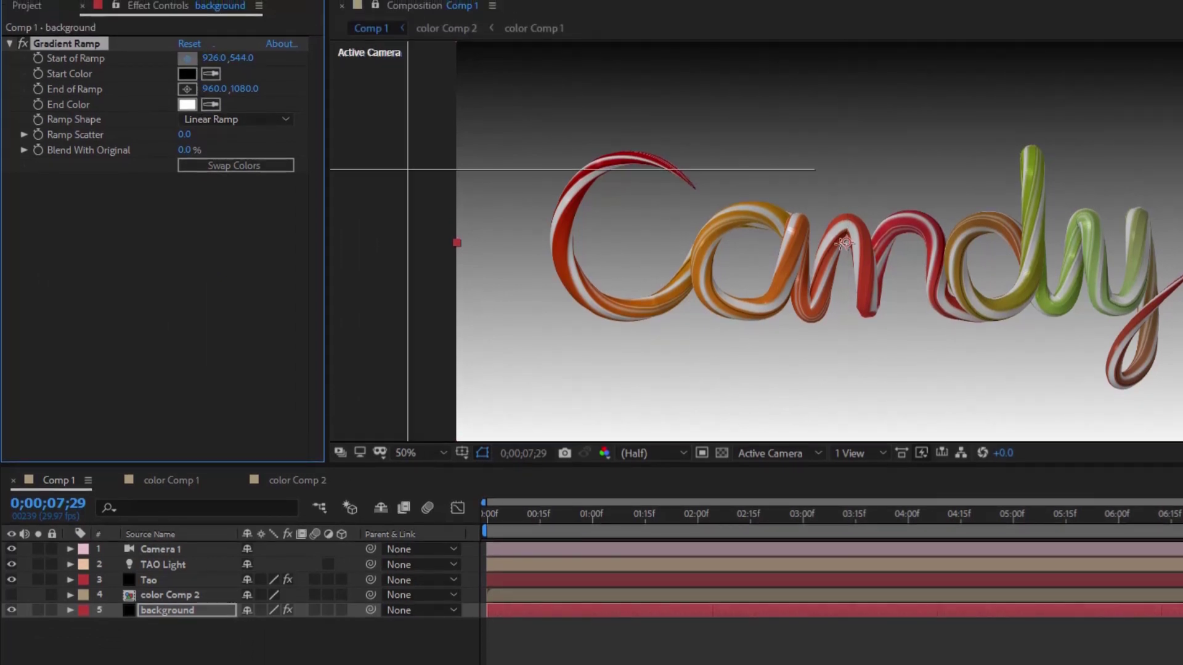
pyautogui.click(846, 244)
pyautogui.click(240, 121)
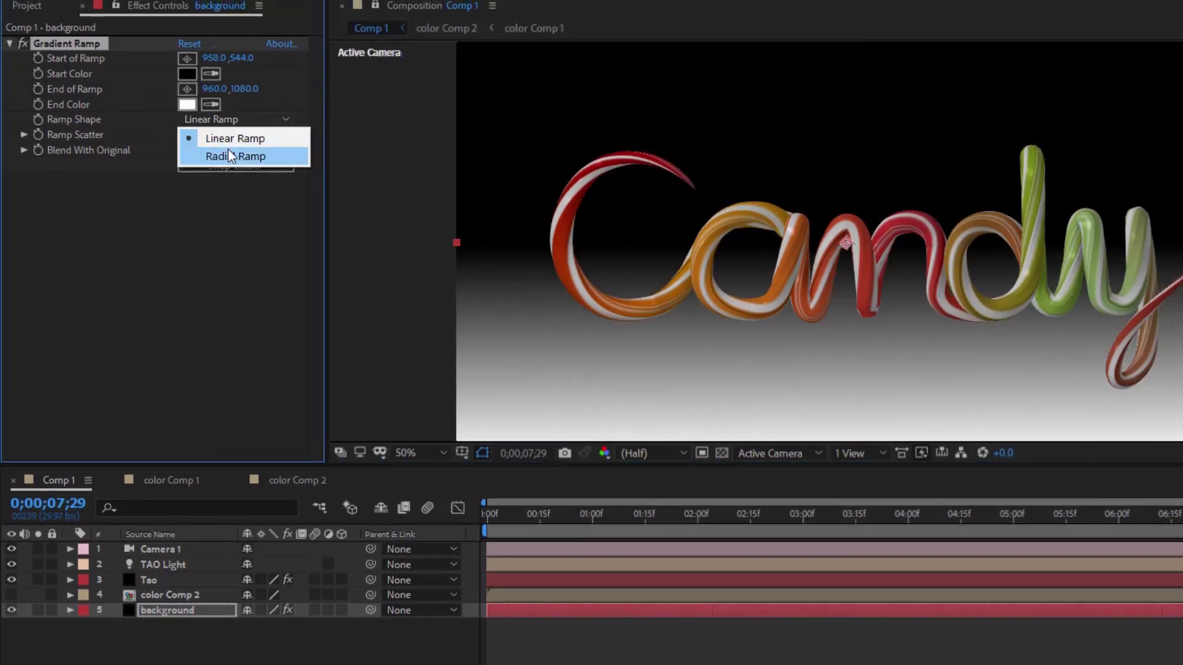
pyautogui.click(227, 152)
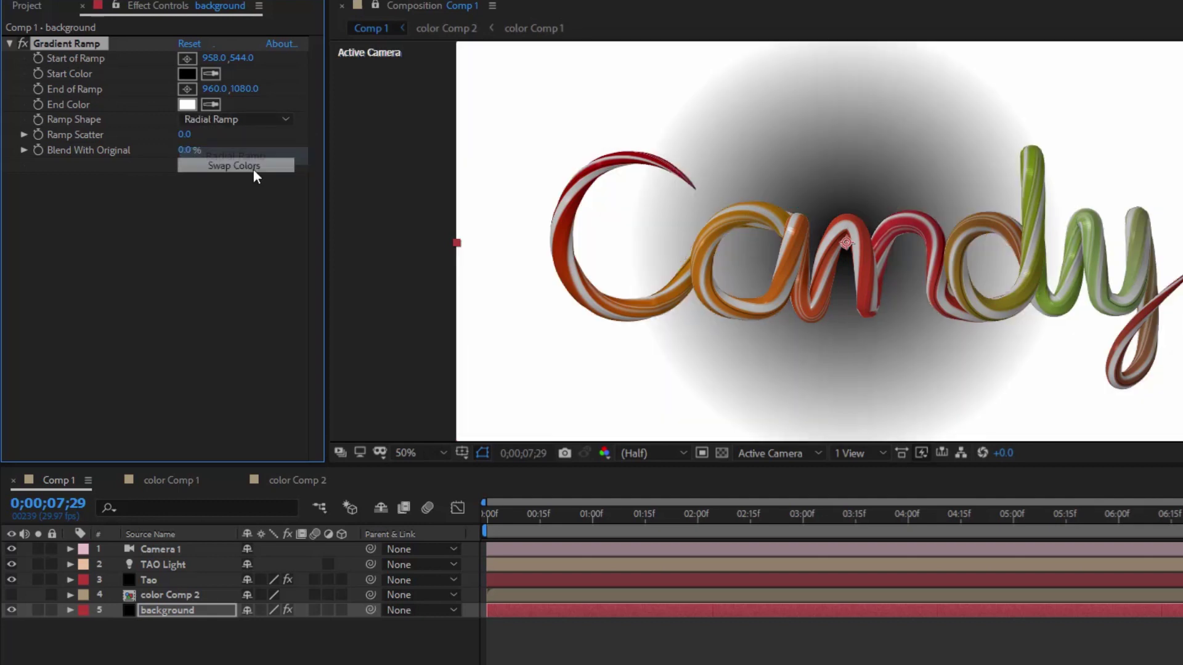
pyautogui.click(188, 89)
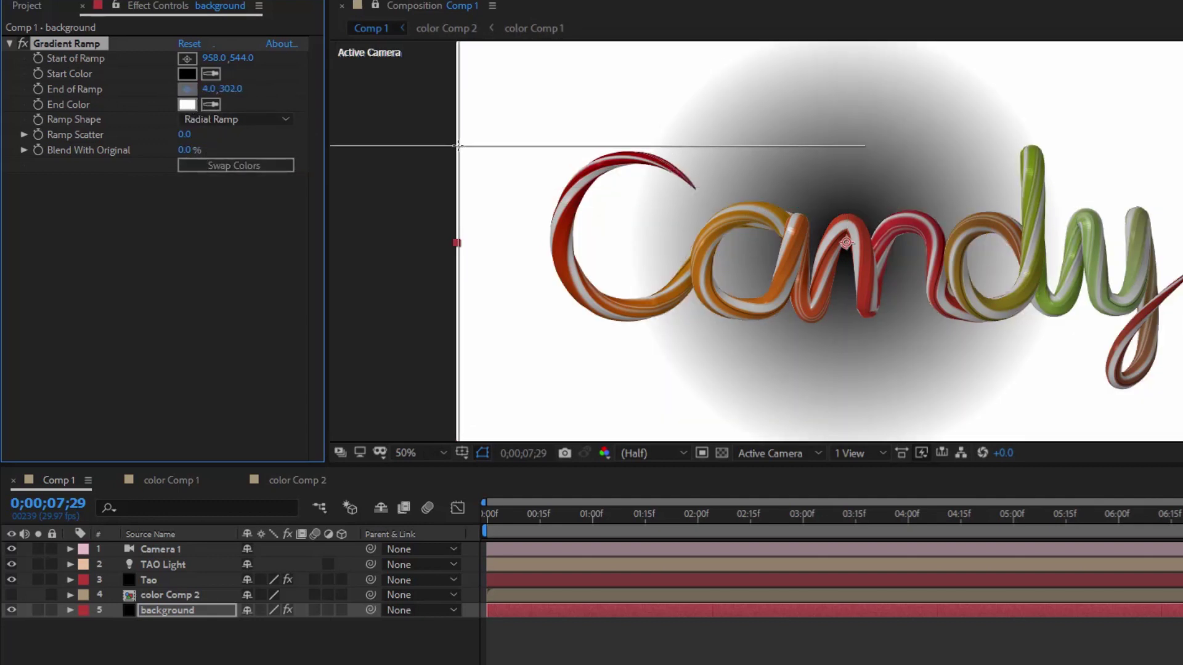
# Step: Place the ramp end near the left edge, with a near-black end and pale pink start colour
pyautogui.click(458, 146)
pyautogui.click(334, 647)
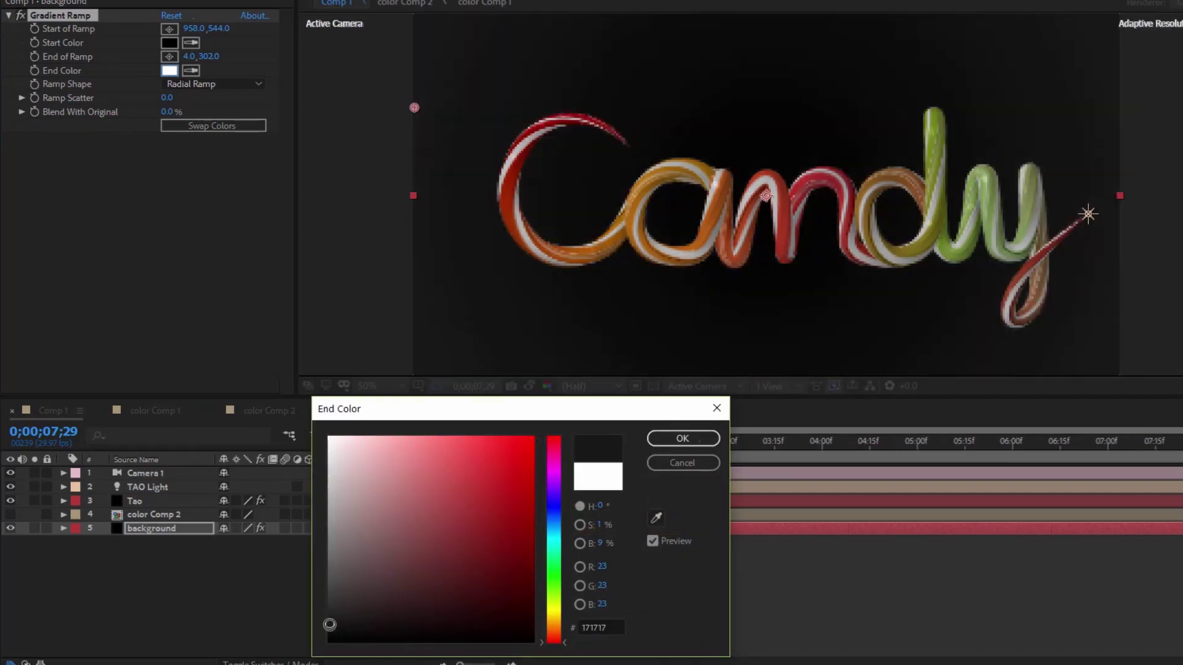
pyautogui.press('Return')
pyautogui.click(170, 45)
pyautogui.click(368, 433)
pyautogui.moveTo(367, 433); pyautogui.dragTo(357, 433)
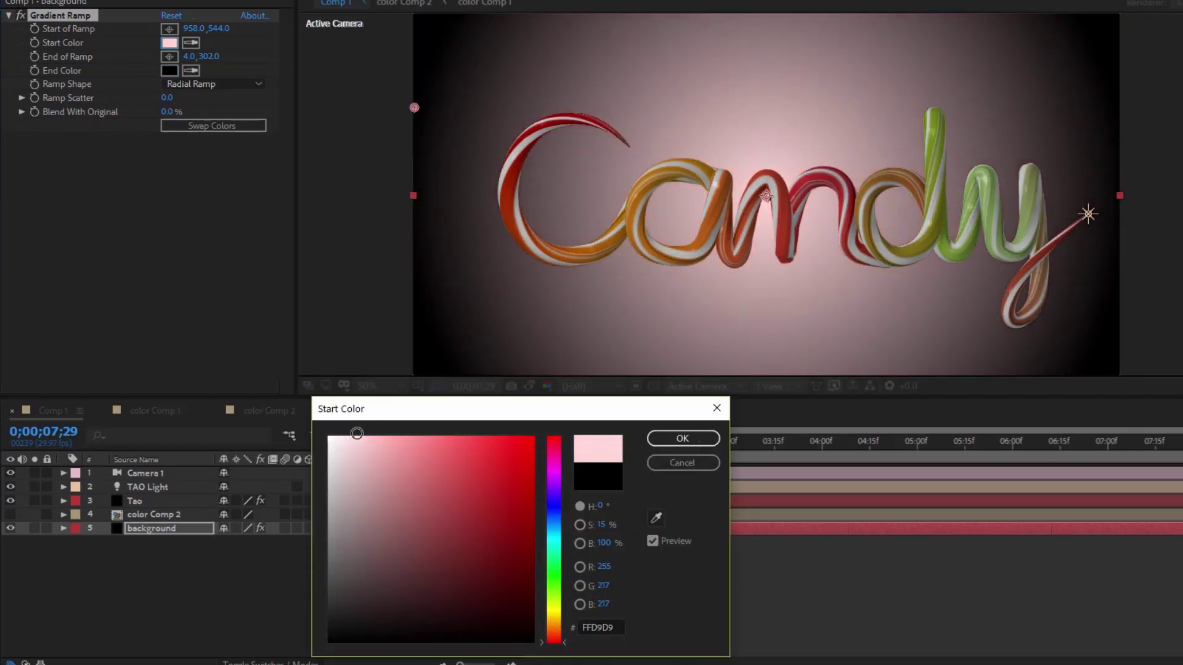
pyautogui.press('Return')
# Step: Try darker pink, grey-brown and purple end colours for the ramp
pyautogui.click(190, 70)
pyautogui.click(170, 42)
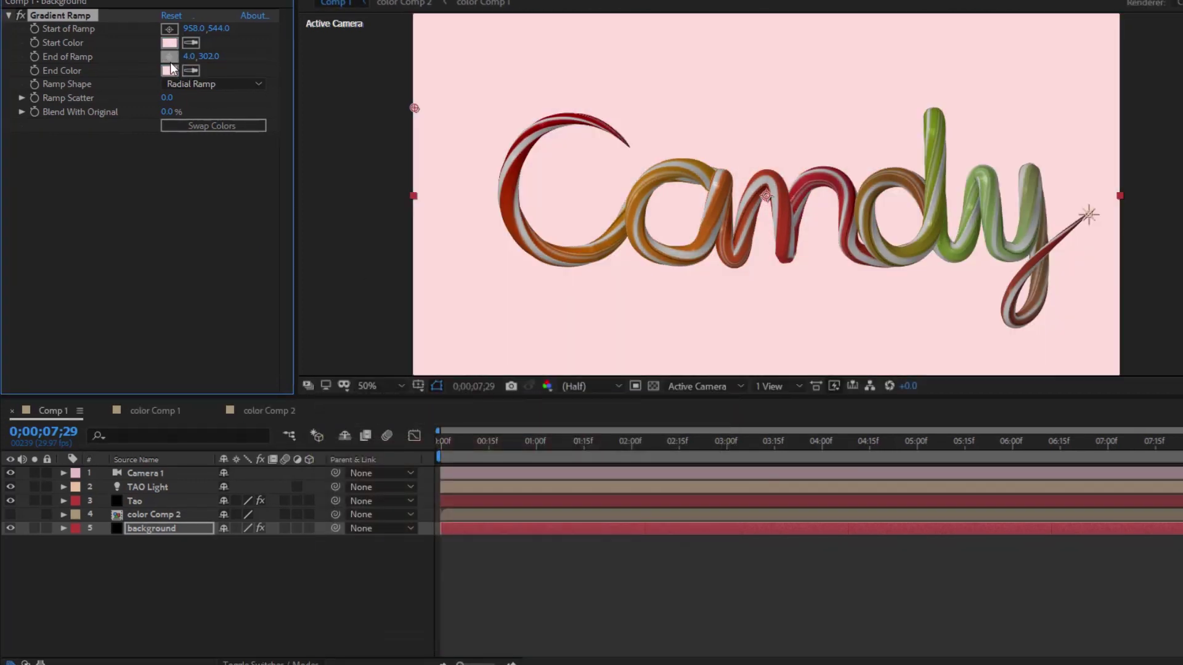
pyautogui.click(169, 70)
pyautogui.click(385, 558)
pyautogui.moveTo(385, 558); pyautogui.dragTo(328, 640)
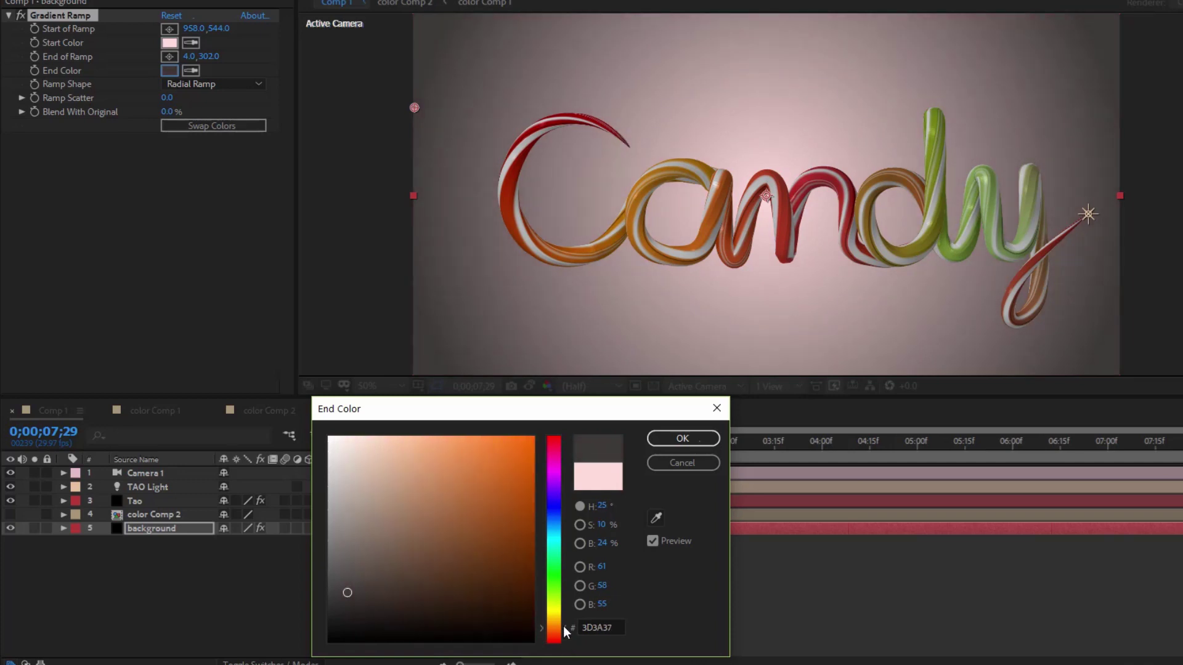
pyautogui.moveTo(554, 638); pyautogui.dragTo(552, 644)
pyautogui.click(391, 556)
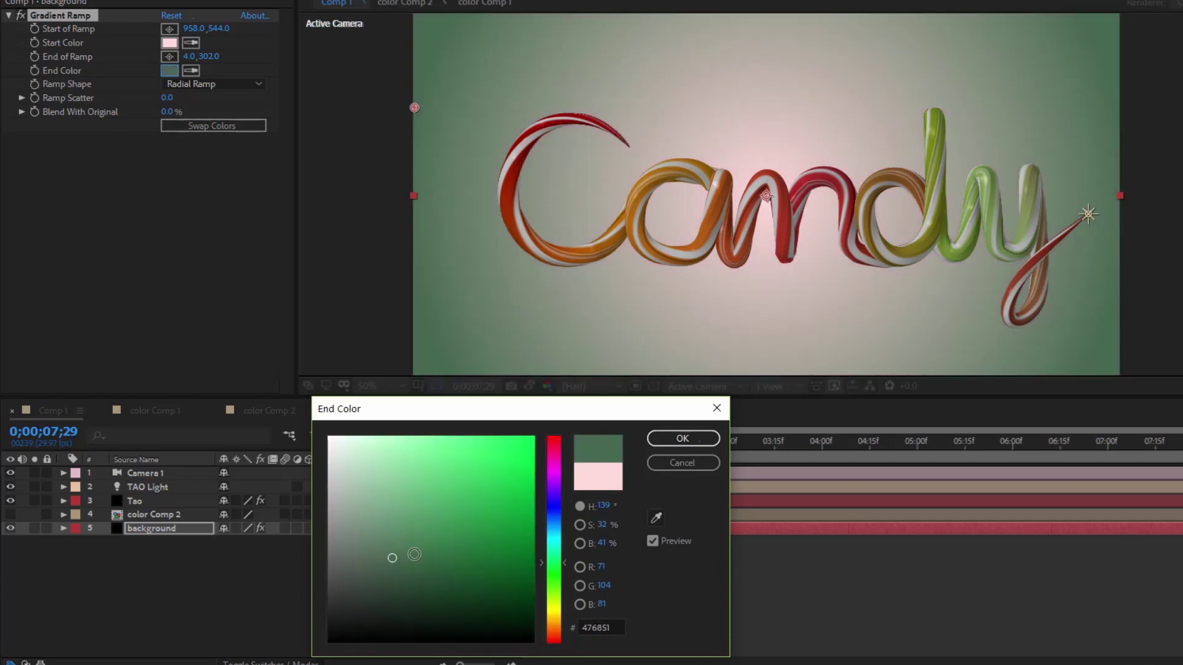
pyautogui.moveTo(554, 579); pyautogui.dragTo(554, 499)
# Step: Change the ramp Start Color to pure white
pyautogui.click(682, 438)
pyautogui.click(190, 43)
pyautogui.click(169, 71)
pyautogui.click(170, 43)
pyautogui.moveTo(382, 468); pyautogui.dragTo(325, 424)
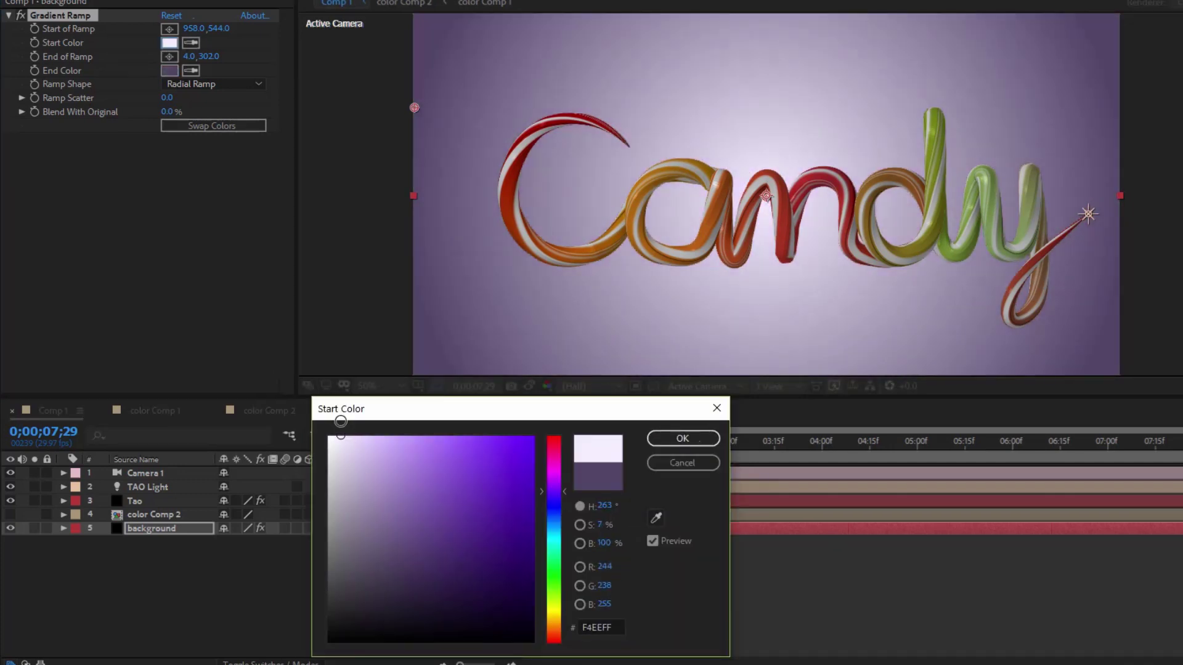
# Step: Explore red, blue and purple hues, settling on a greyish purple end colour
pyautogui.click(683, 438)
pyautogui.click(170, 70)
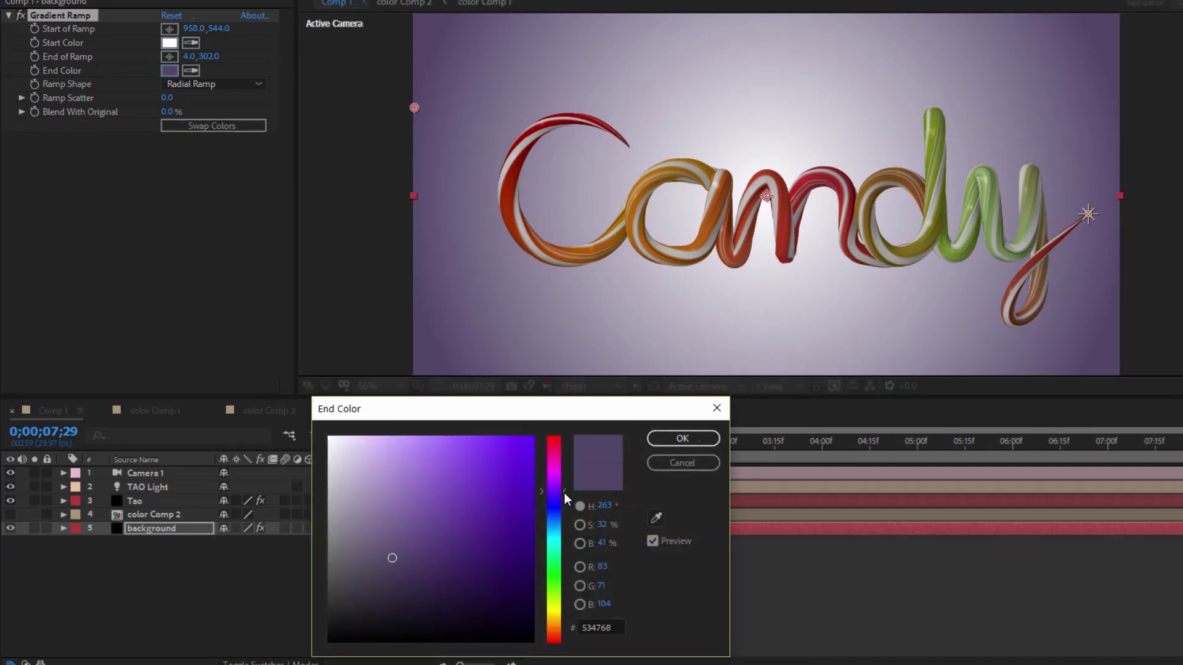
pyautogui.moveTo(554, 494); pyautogui.dragTo(554, 642)
pyautogui.moveTo(449, 489); pyautogui.dragTo(418, 473)
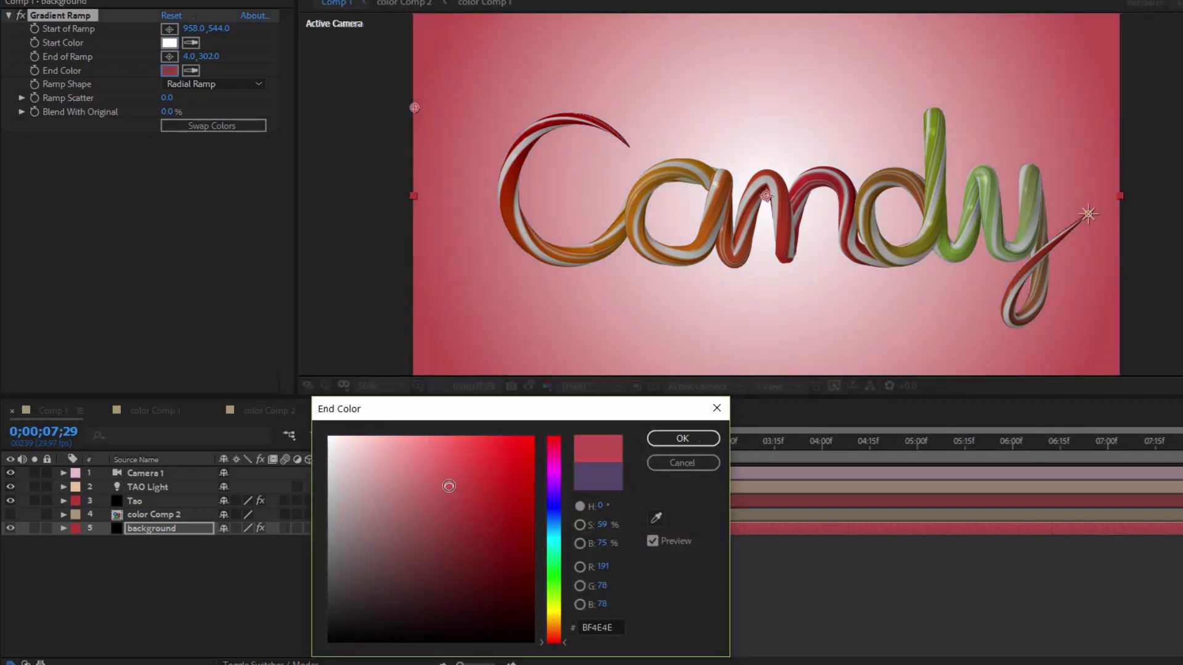
pyautogui.moveTo(554, 641); pyautogui.dragTo(554, 488)
pyautogui.click(375, 536)
pyautogui.moveTo(375, 536)
pyautogui.mouseDown()
pyautogui.moveTo(483, 514)
pyautogui.moveTo(366, 538)
pyautogui.mouseUp()
pyautogui.press('Return')
# Step: Move the ramp end to mid-height left, set End Color light pink FCC9F4, and preview
pyautogui.moveTo(415, 109); pyautogui.dragTo(414, 195)
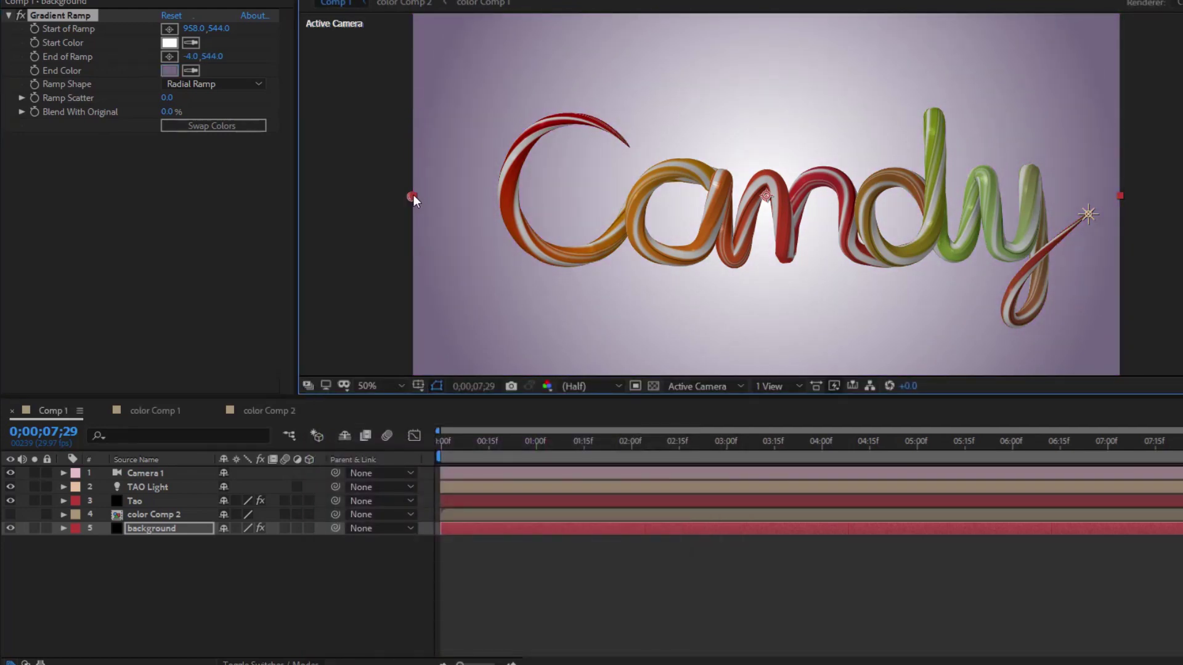
pyautogui.click(169, 70)
pyautogui.moveTo(413, 514); pyautogui.dragTo(391, 473)
pyautogui.moveTo(554, 488); pyautogui.dragTo(564, 472)
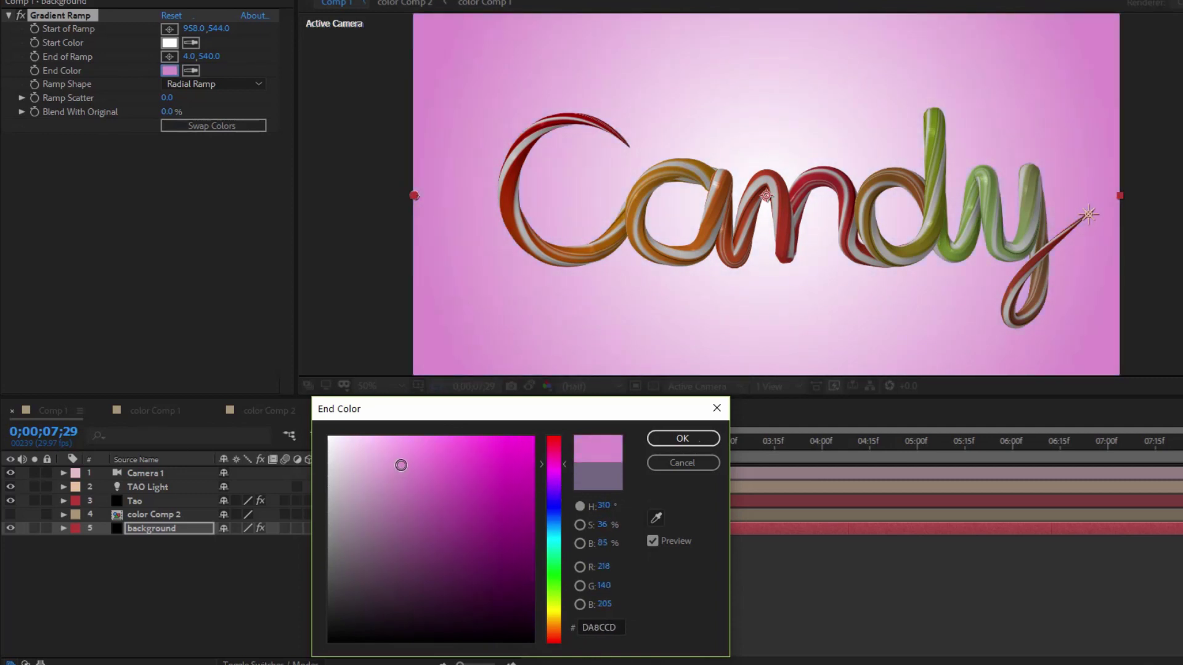
pyautogui.moveTo(401, 465)
pyautogui.mouseDown()
pyautogui.moveTo(409, 481)
pyautogui.moveTo(375, 471)
pyautogui.moveTo(368, 438)
pyautogui.mouseUp()
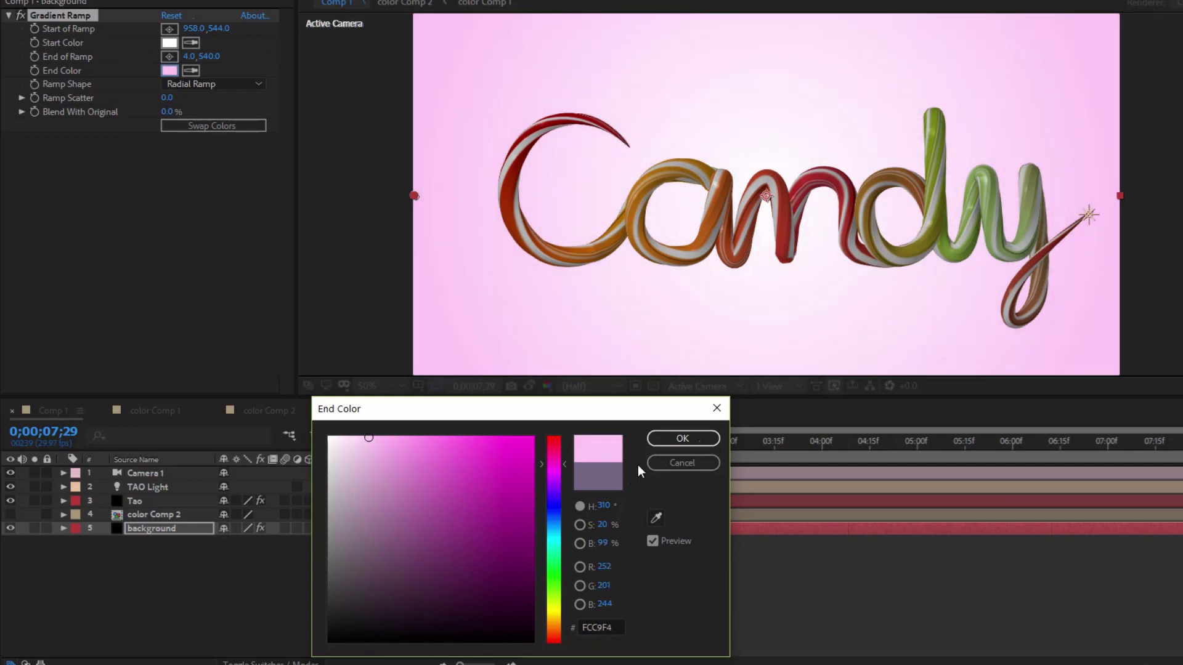
pyautogui.click(676, 441)
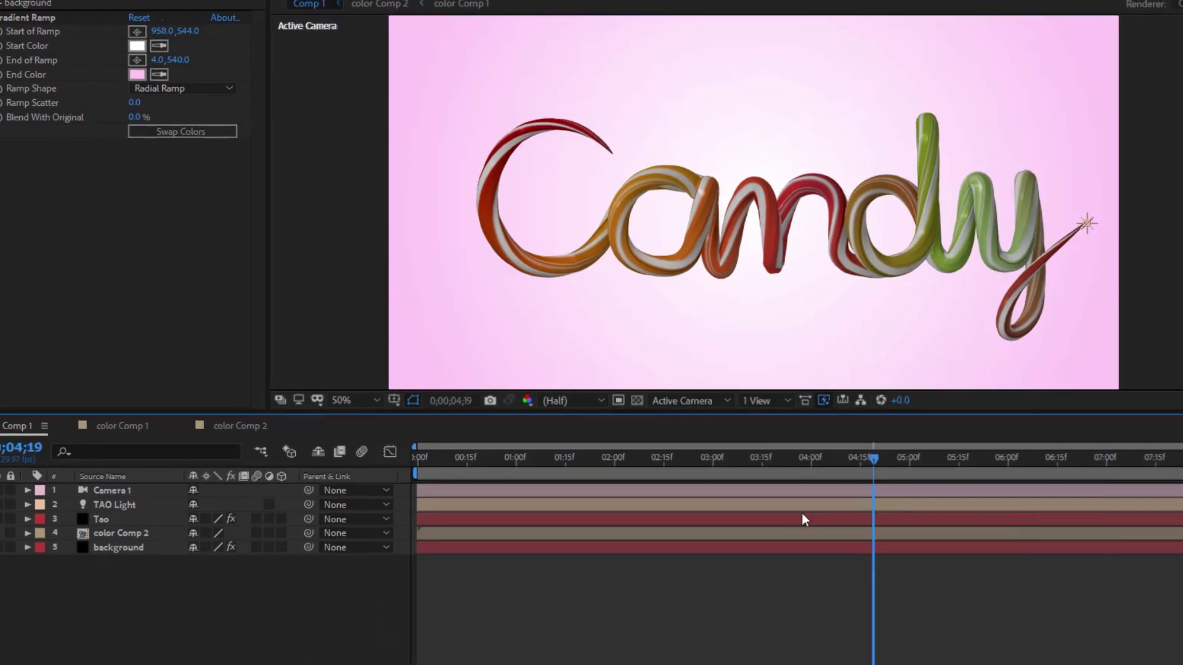
pyautogui.press('space')
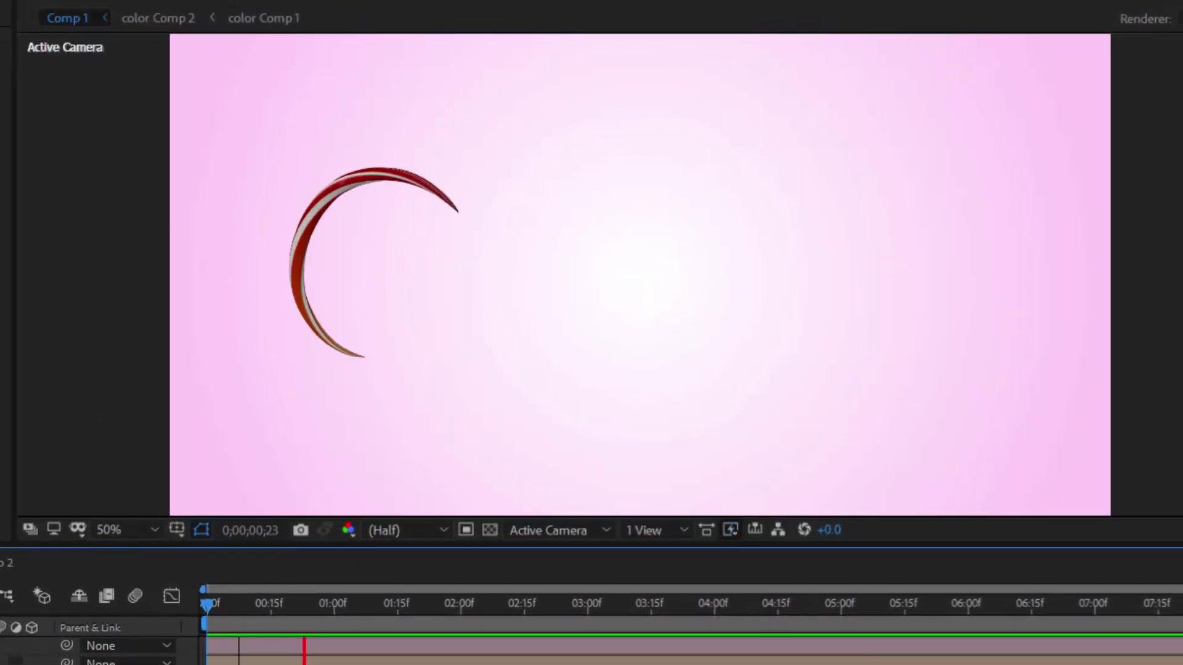